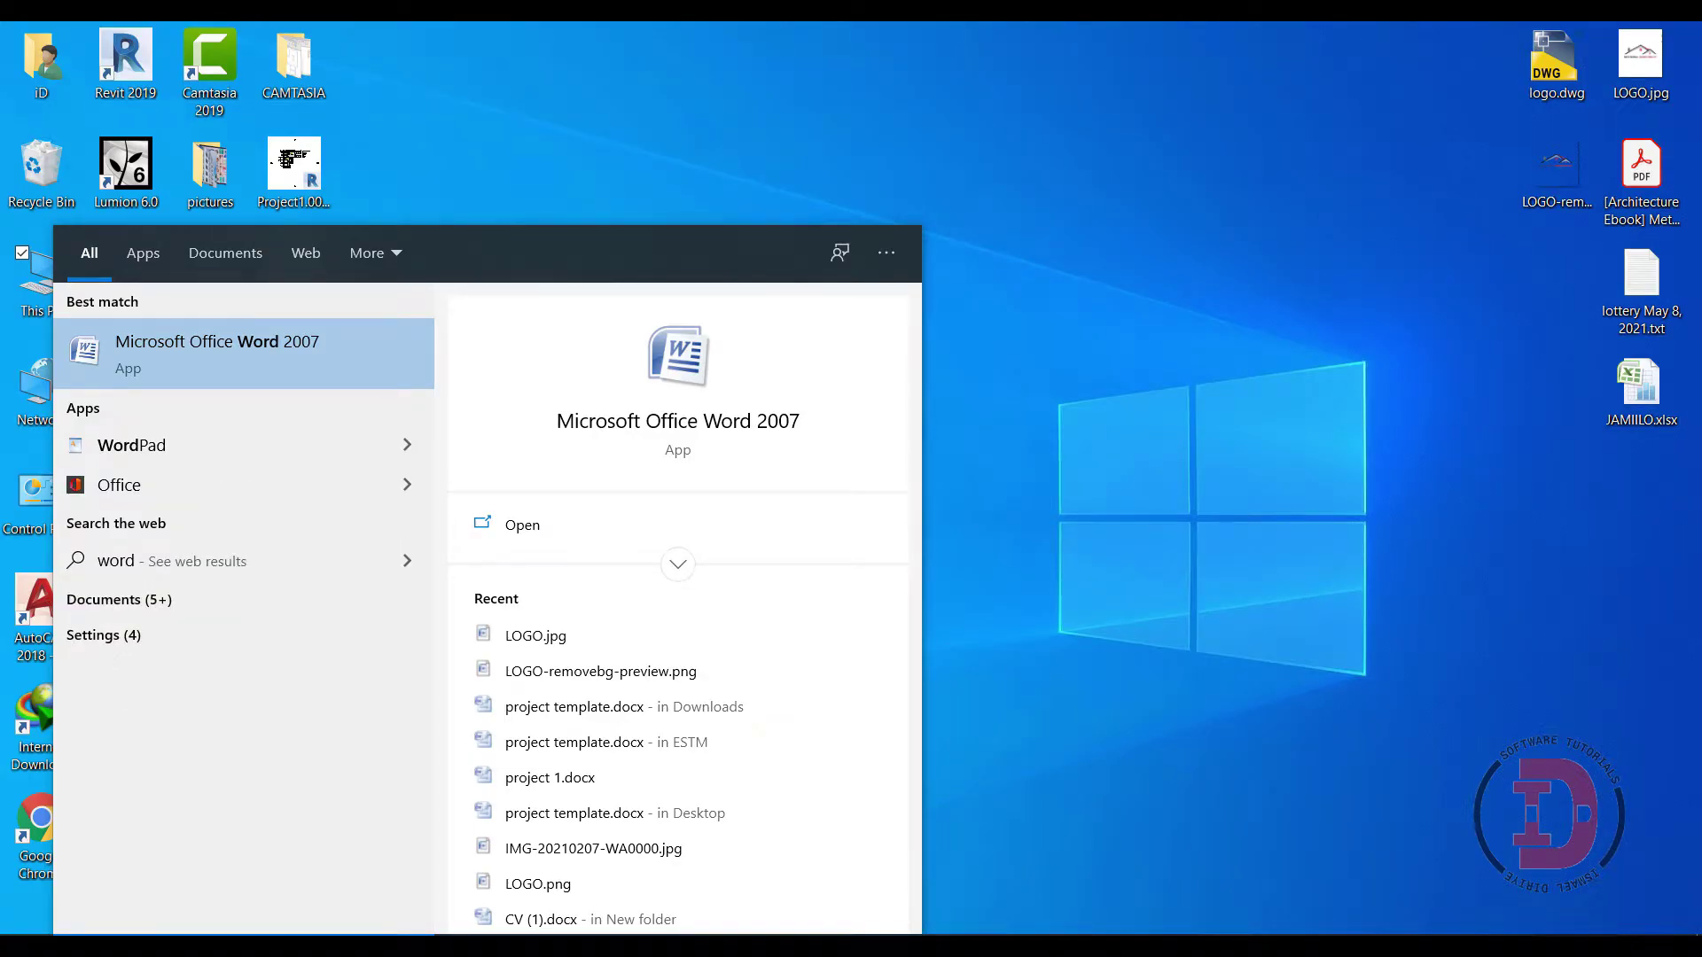
# - Launch Microsoft Office Word 2007 from the Start menu search results
pyautogui.click(342, 343)
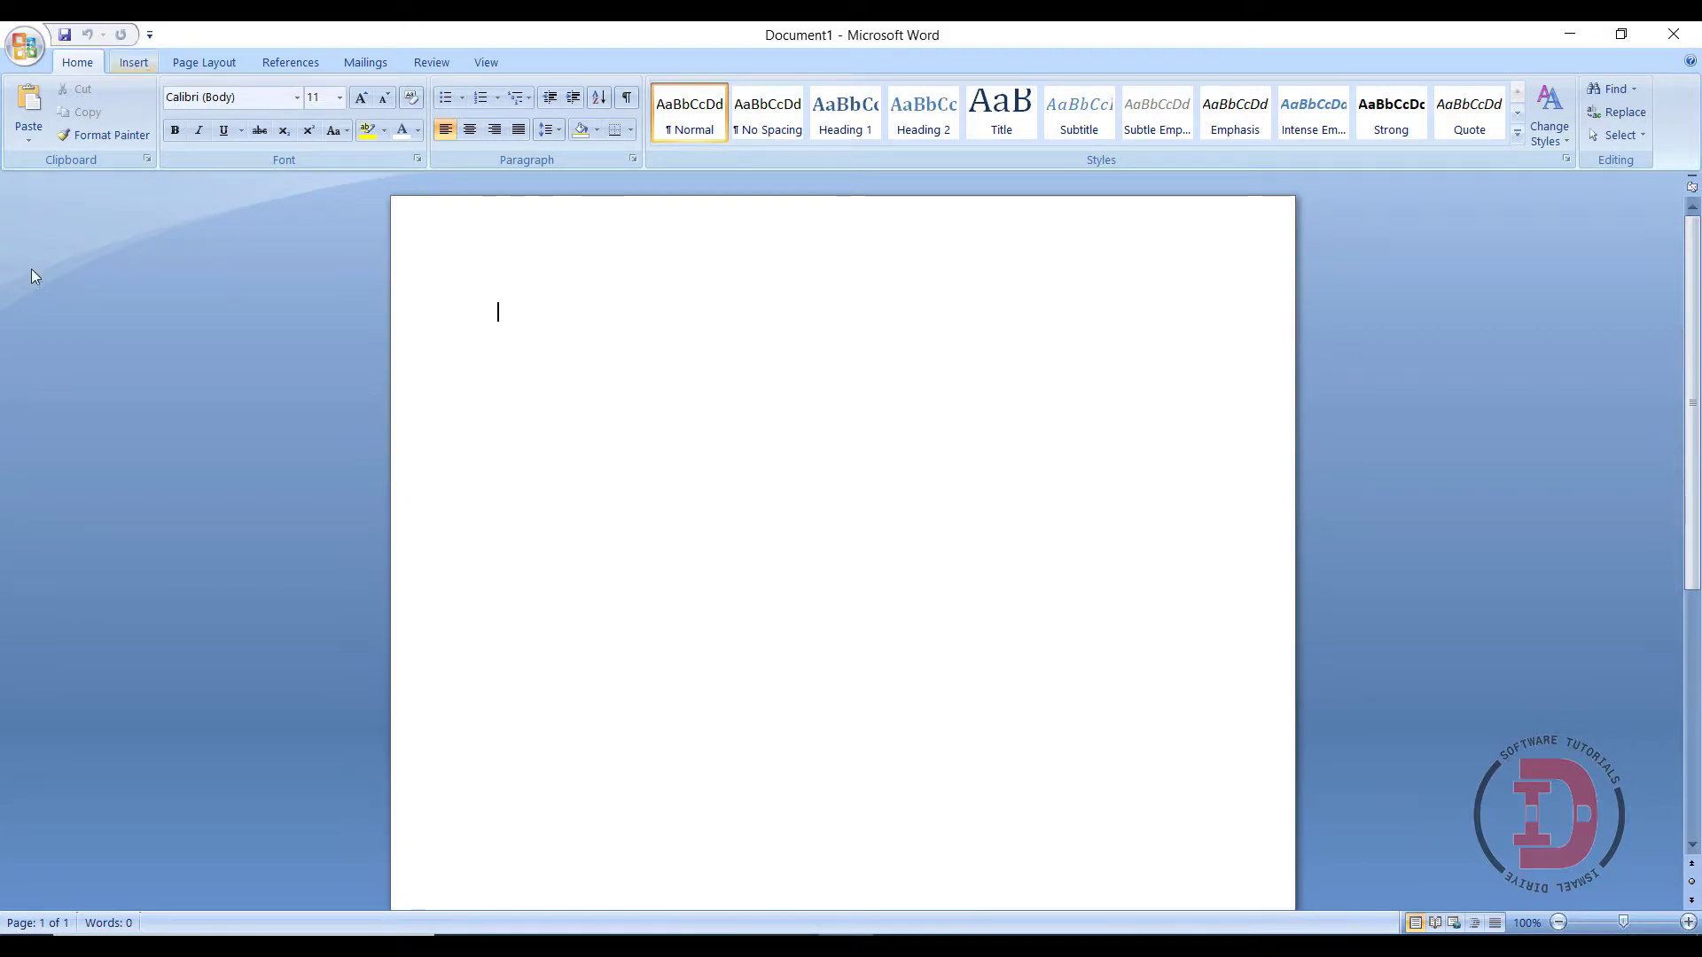
# - Set the page to A4 paper size with Narrow margins
pyautogui.click(204, 62)
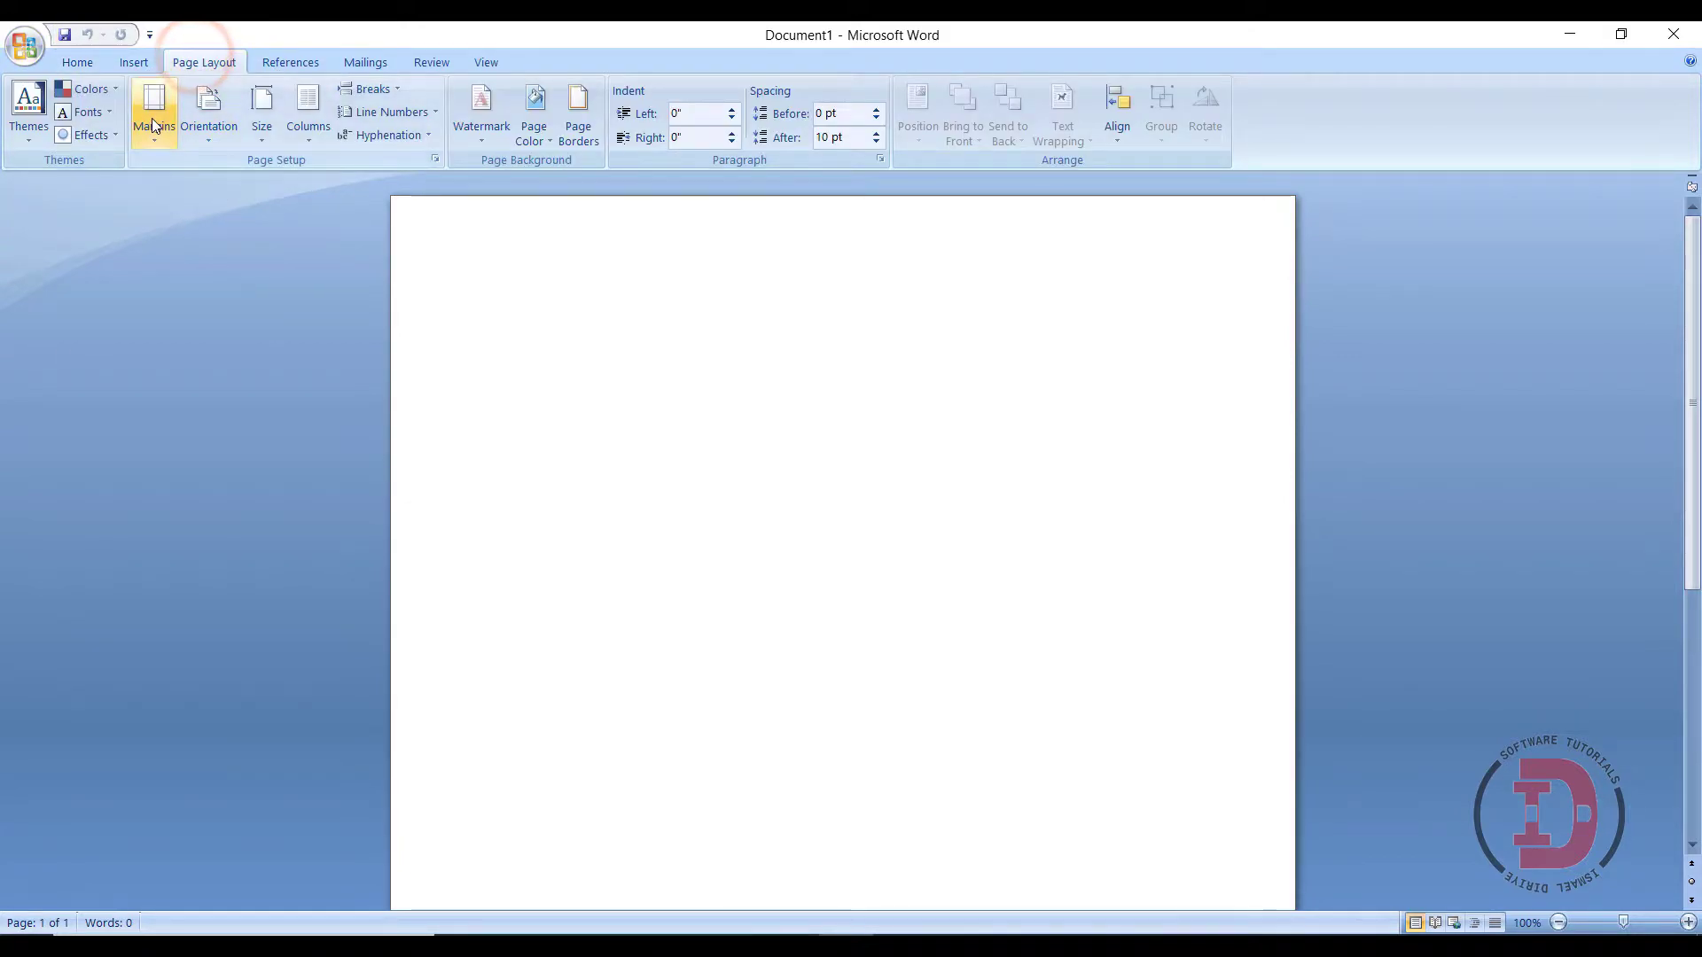
pyautogui.click(261, 120)
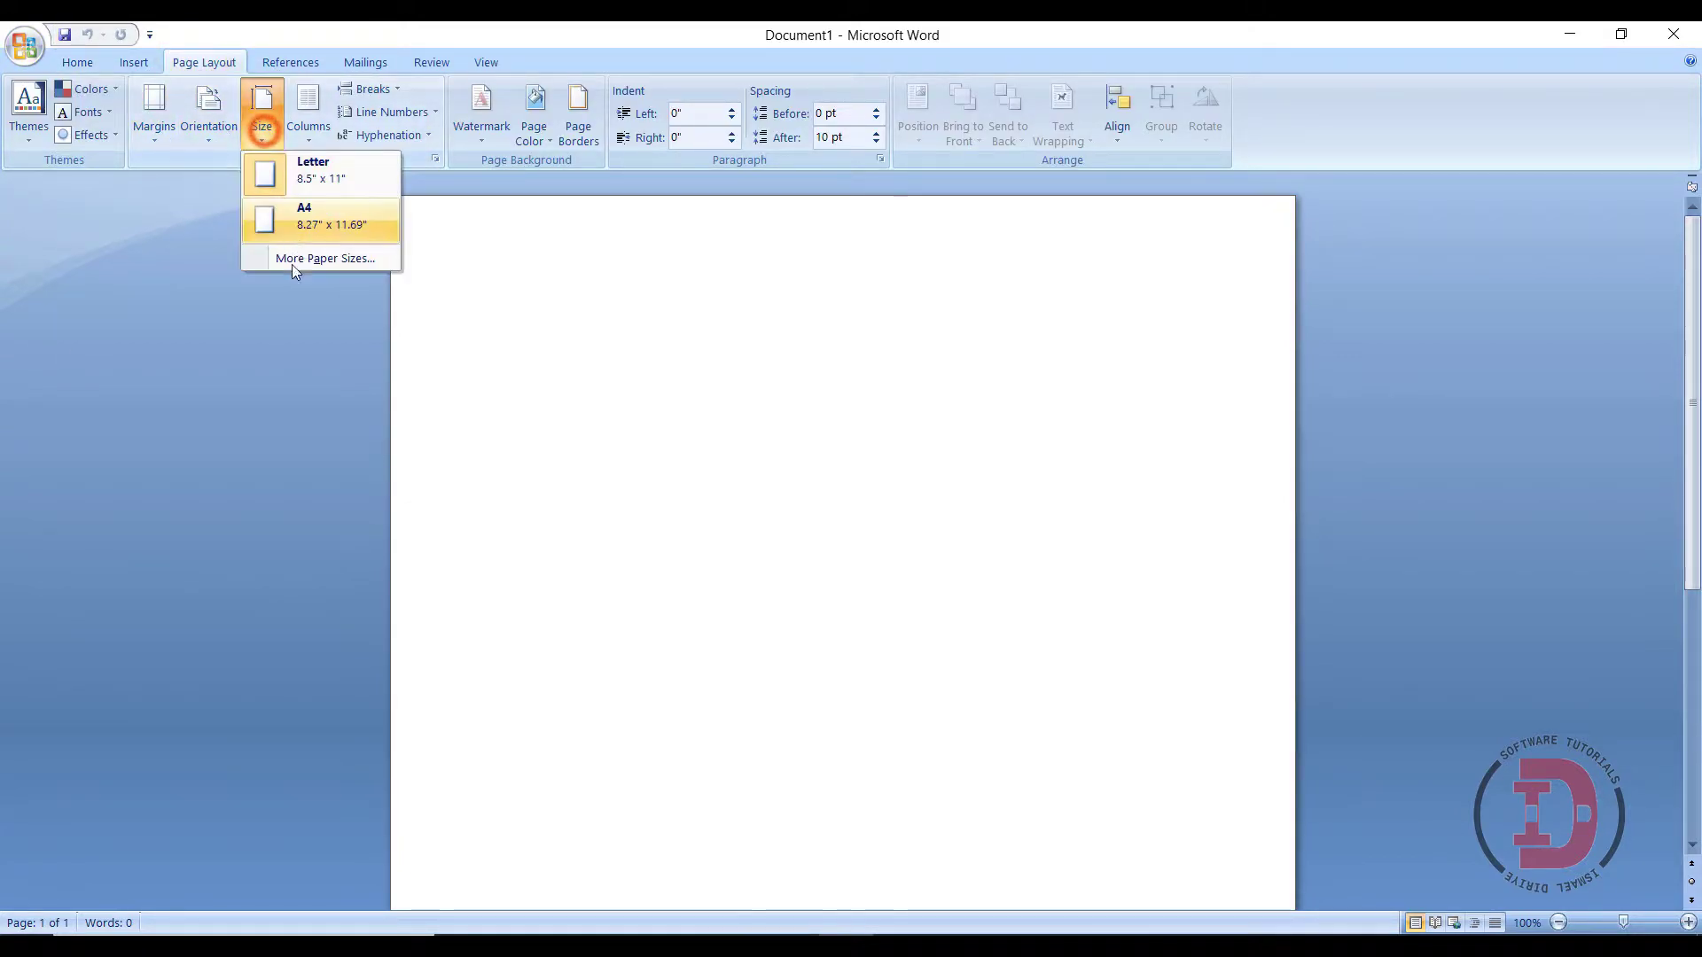
pyautogui.click(308, 218)
pyautogui.click(163, 125)
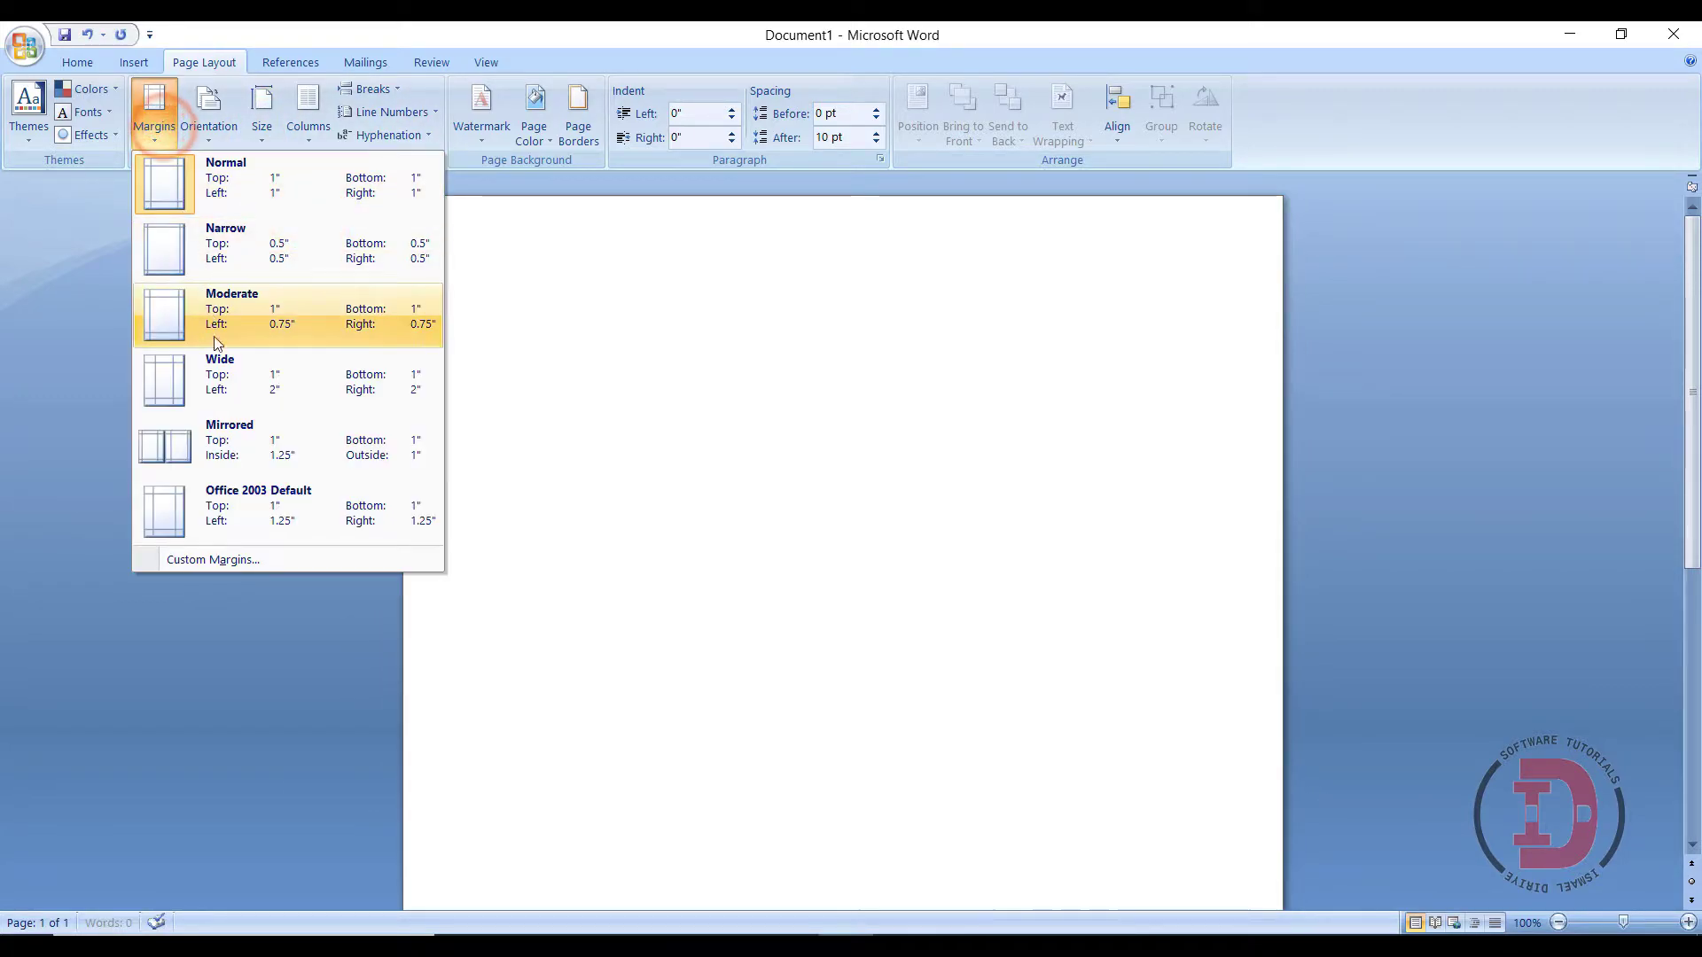
pyautogui.click(252, 224)
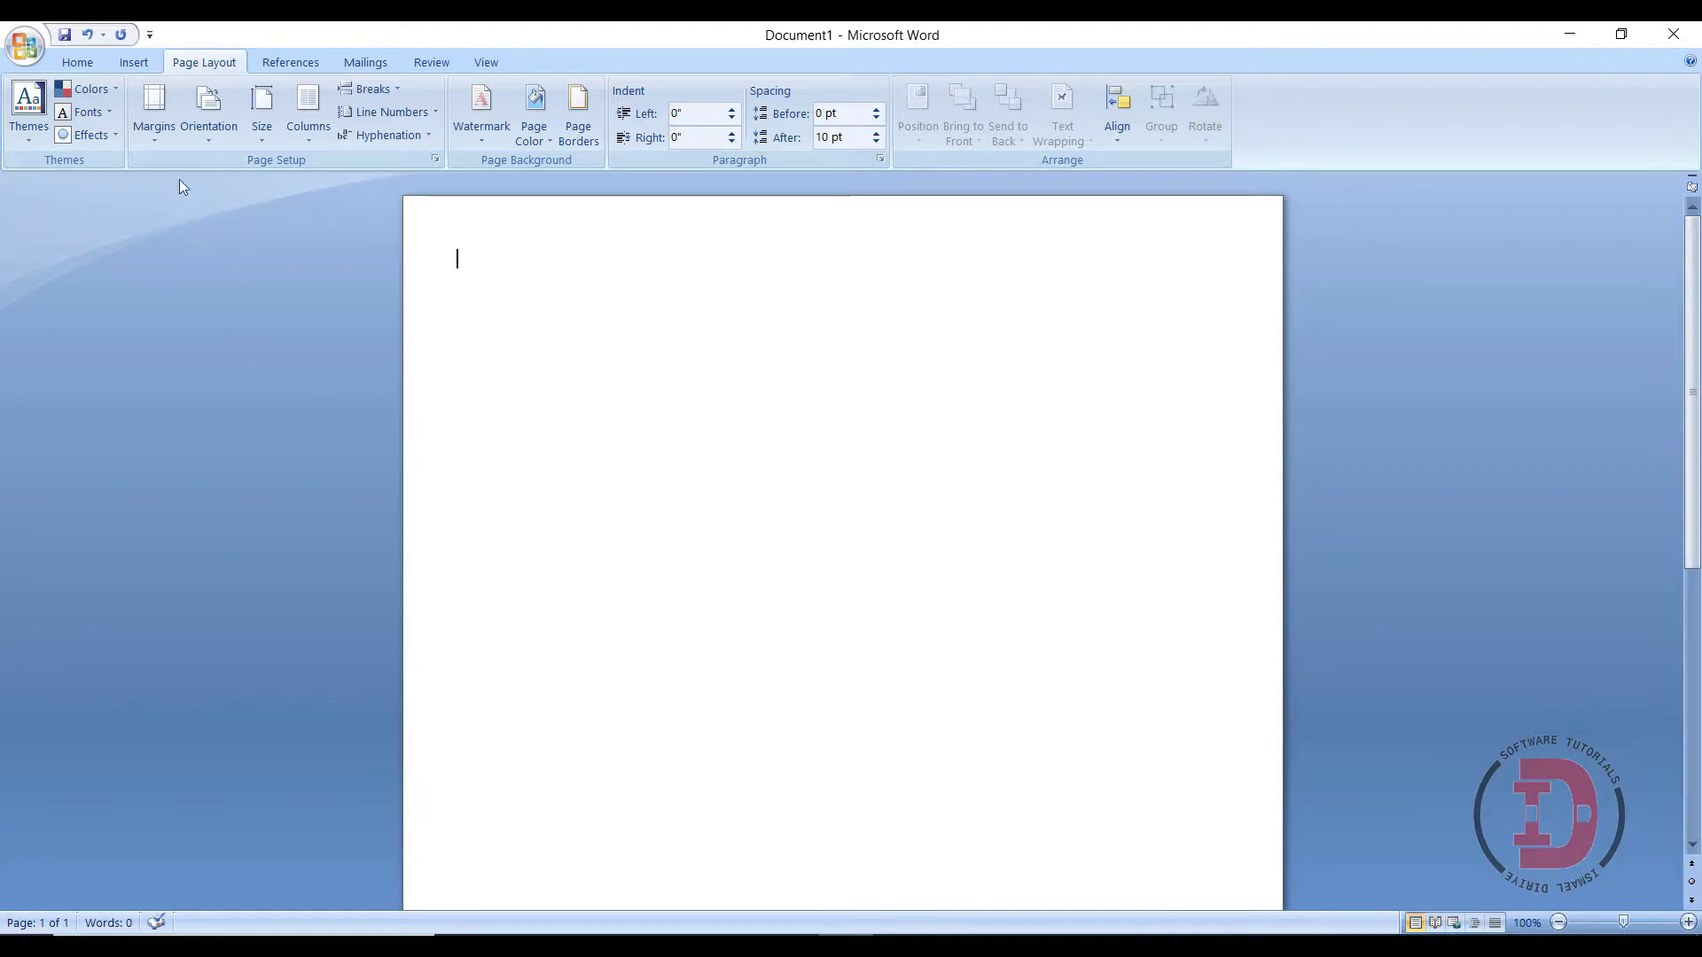
pyautogui.click(144, 64)
pyautogui.click(323, 131)
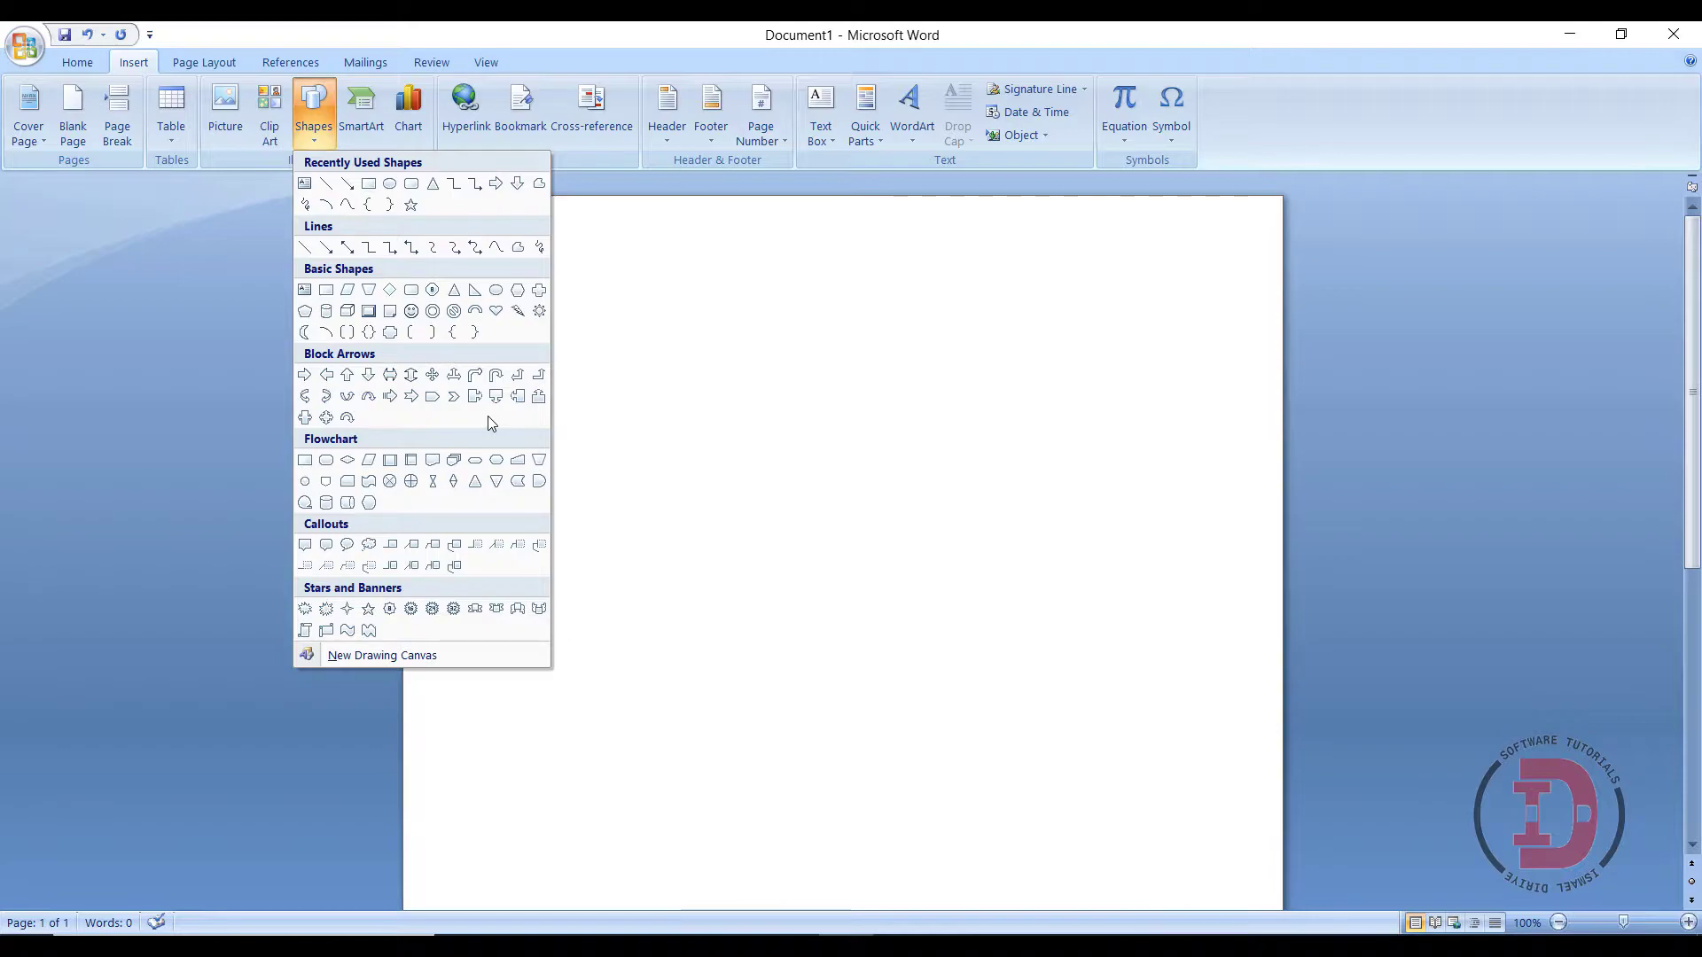
# - Draw an 8.32 by 2.31 inch flowchart shape across the page top, slanted edge facing down
pyautogui.click(514, 457)
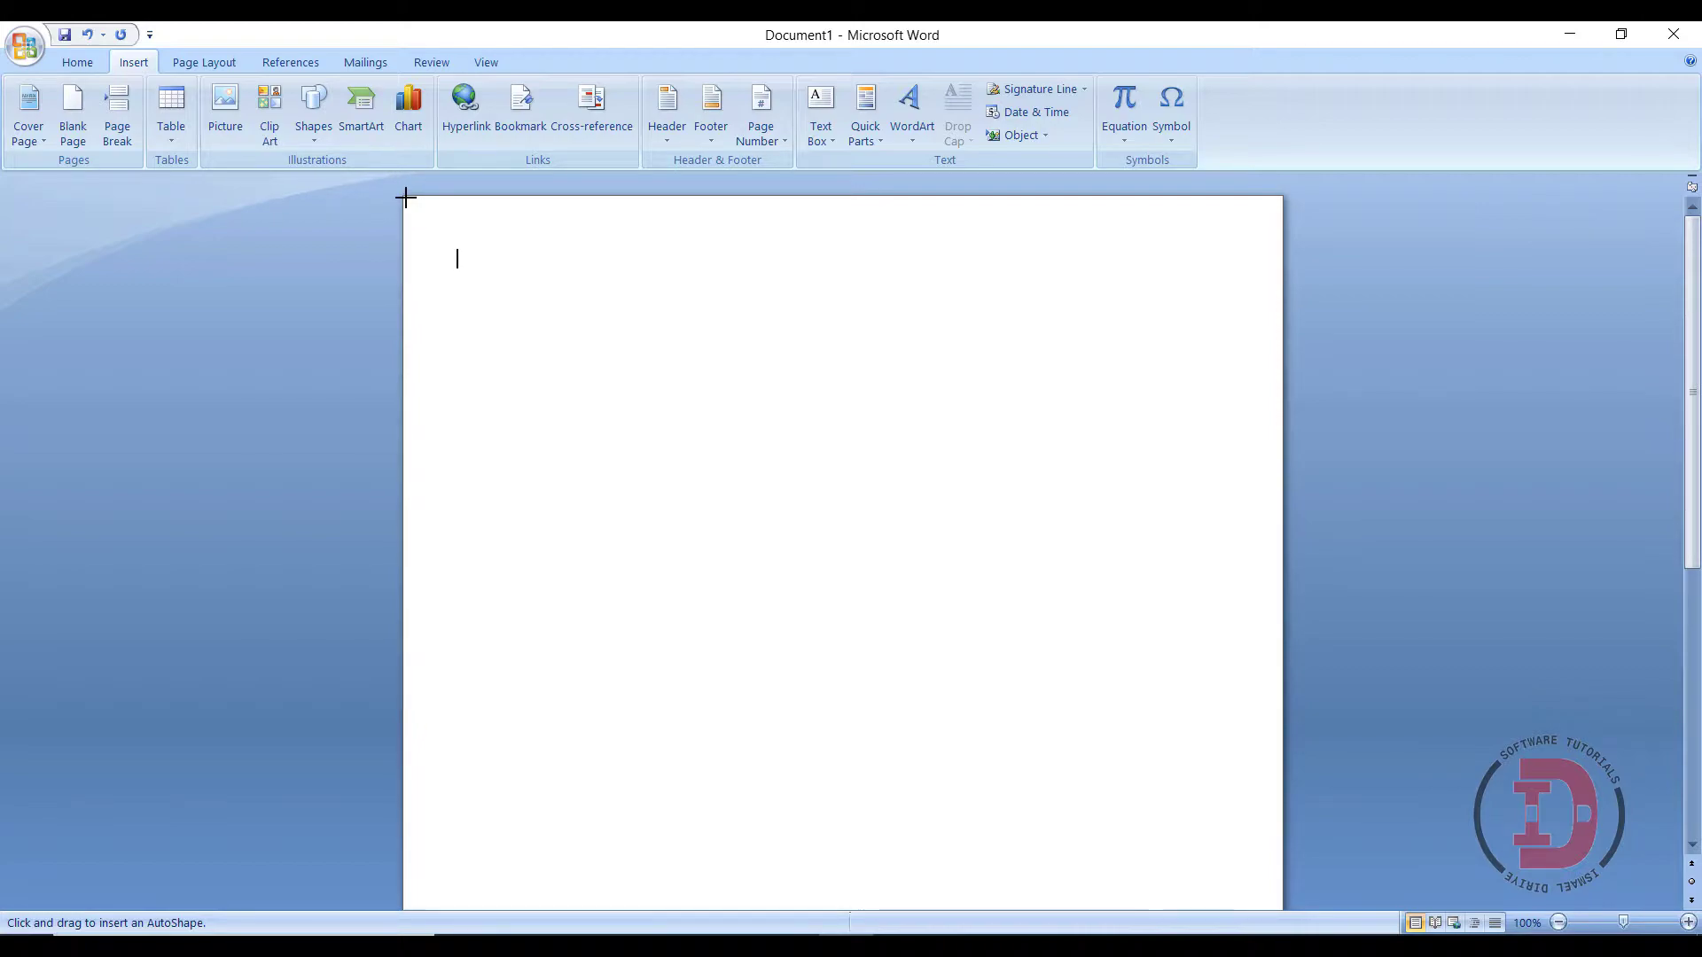
pyautogui.moveTo(405, 198)
pyautogui.mouseDown()
pyautogui.moveTo(642, 369)
pyautogui.moveTo(1166, 482)
pyautogui.moveTo(1258, 490)
pyautogui.moveTo(1282, 479)
pyautogui.moveTo(1283, 442)
pyautogui.mouseUp()
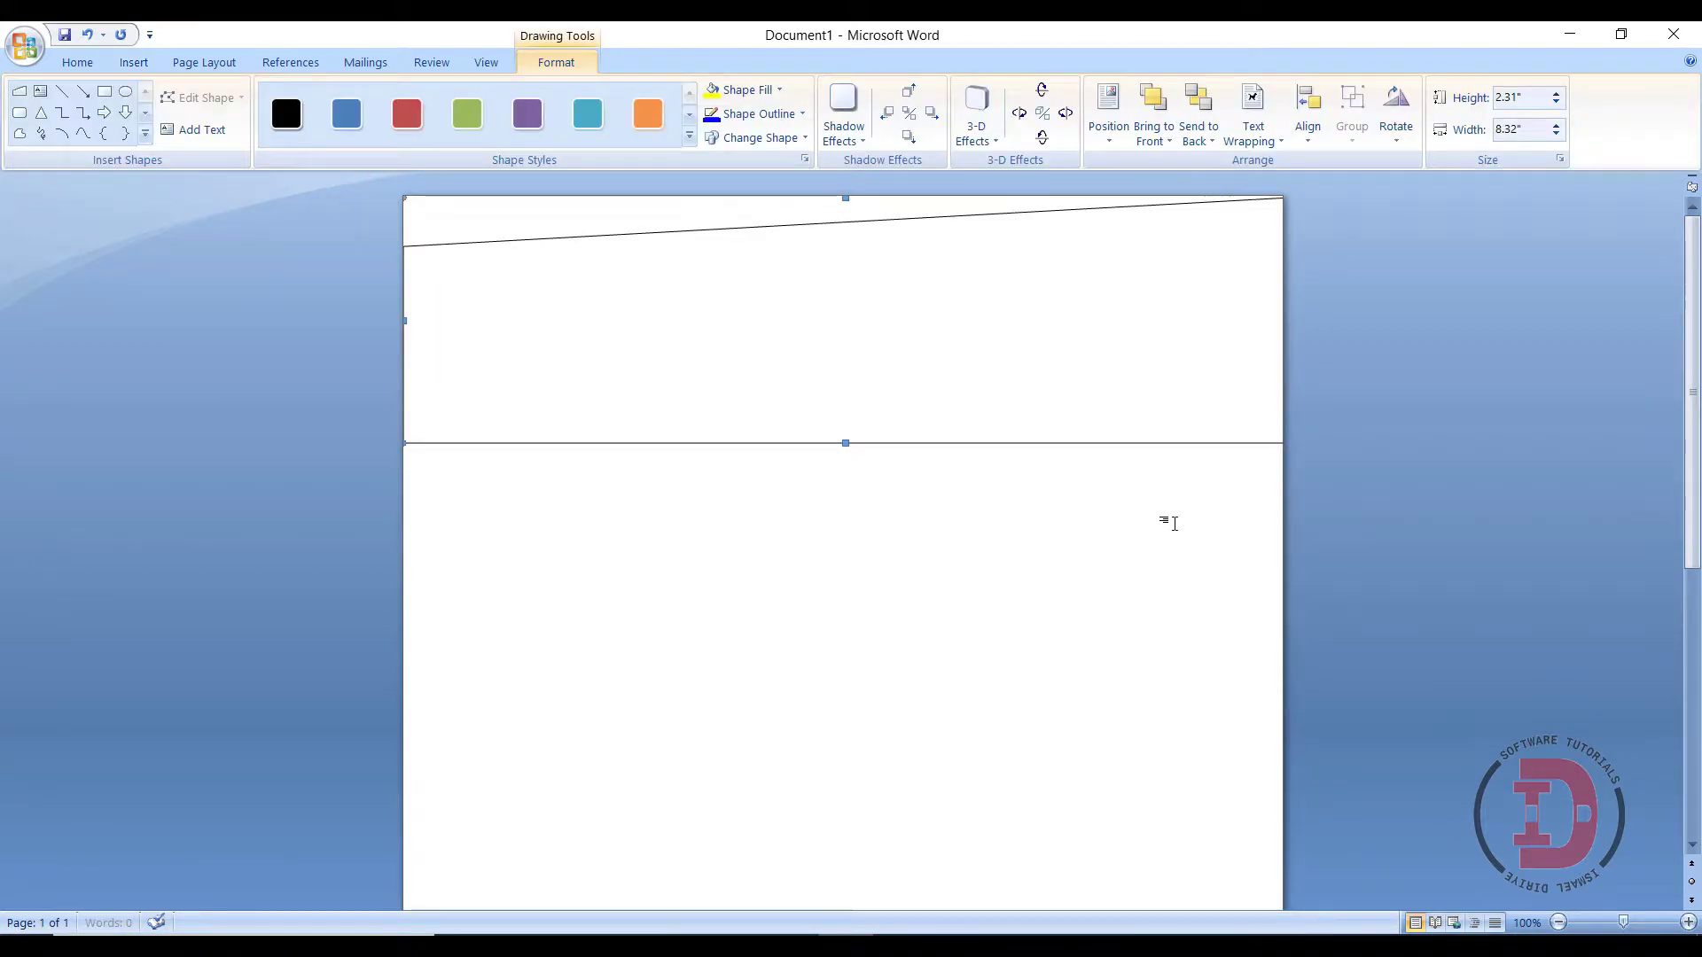
pyautogui.moveTo(789, 296); pyautogui.dragTo(790, 333)
pyautogui.moveTo(843, 217); pyautogui.dragTo(876, 321)
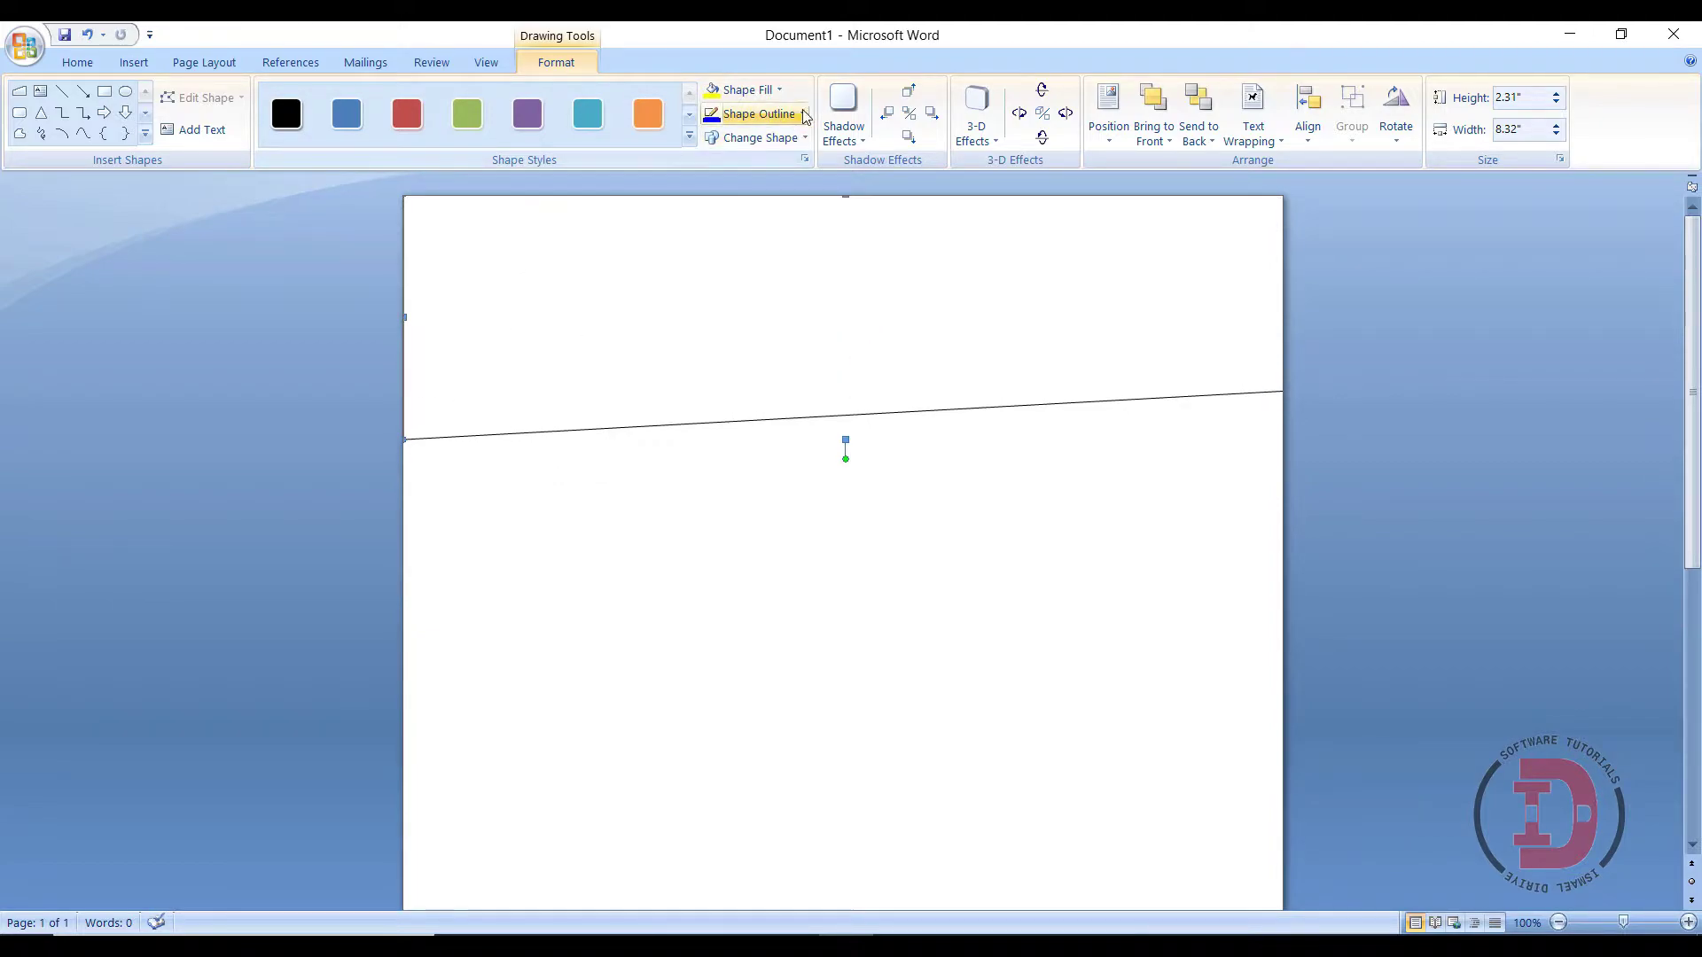
# - Fill the slanted header shape solid blue and remove its outline
pyautogui.click(778, 90)
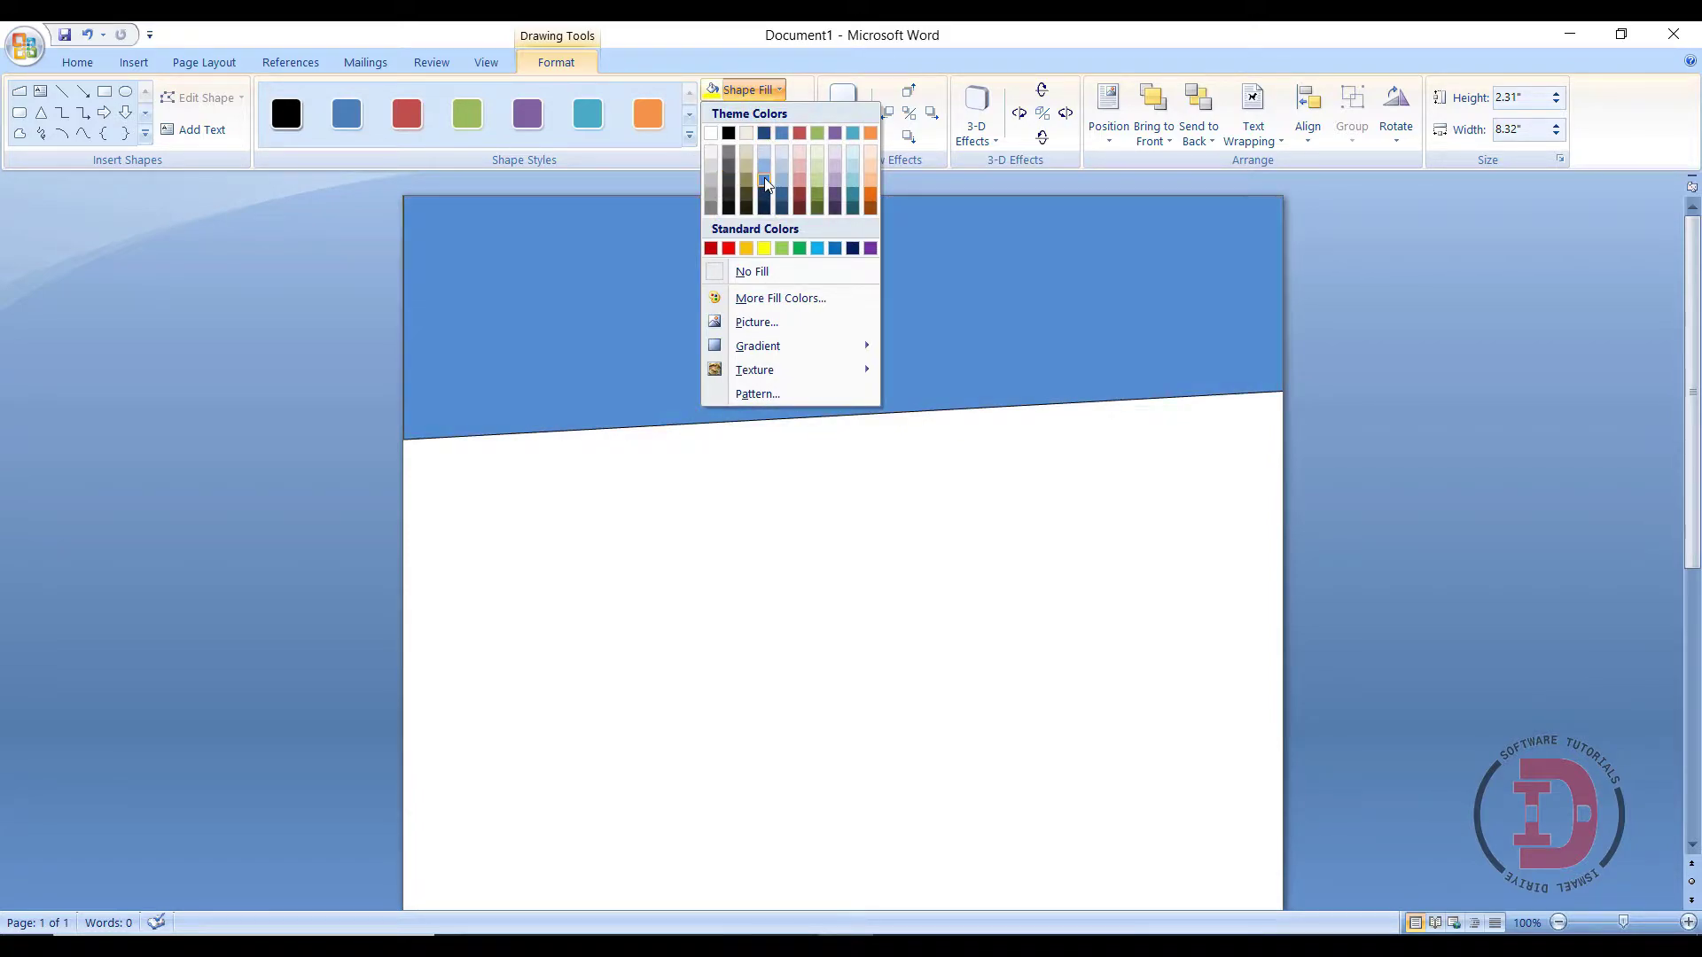
pyautogui.click(765, 182)
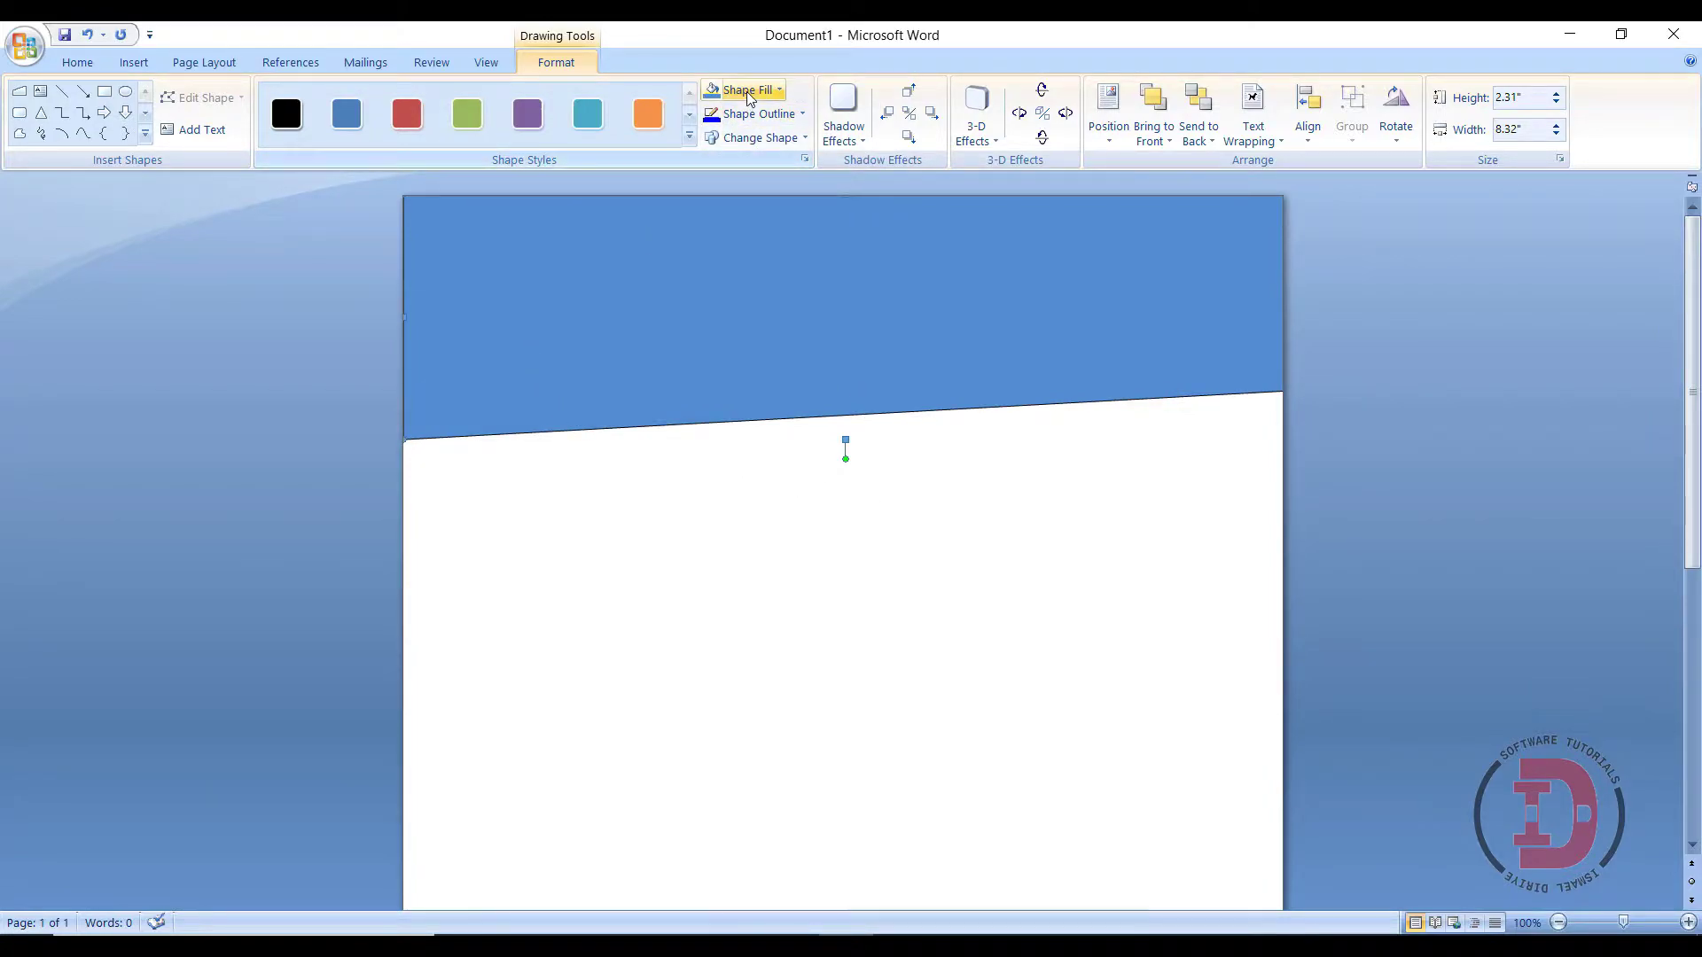
pyautogui.click(758, 113)
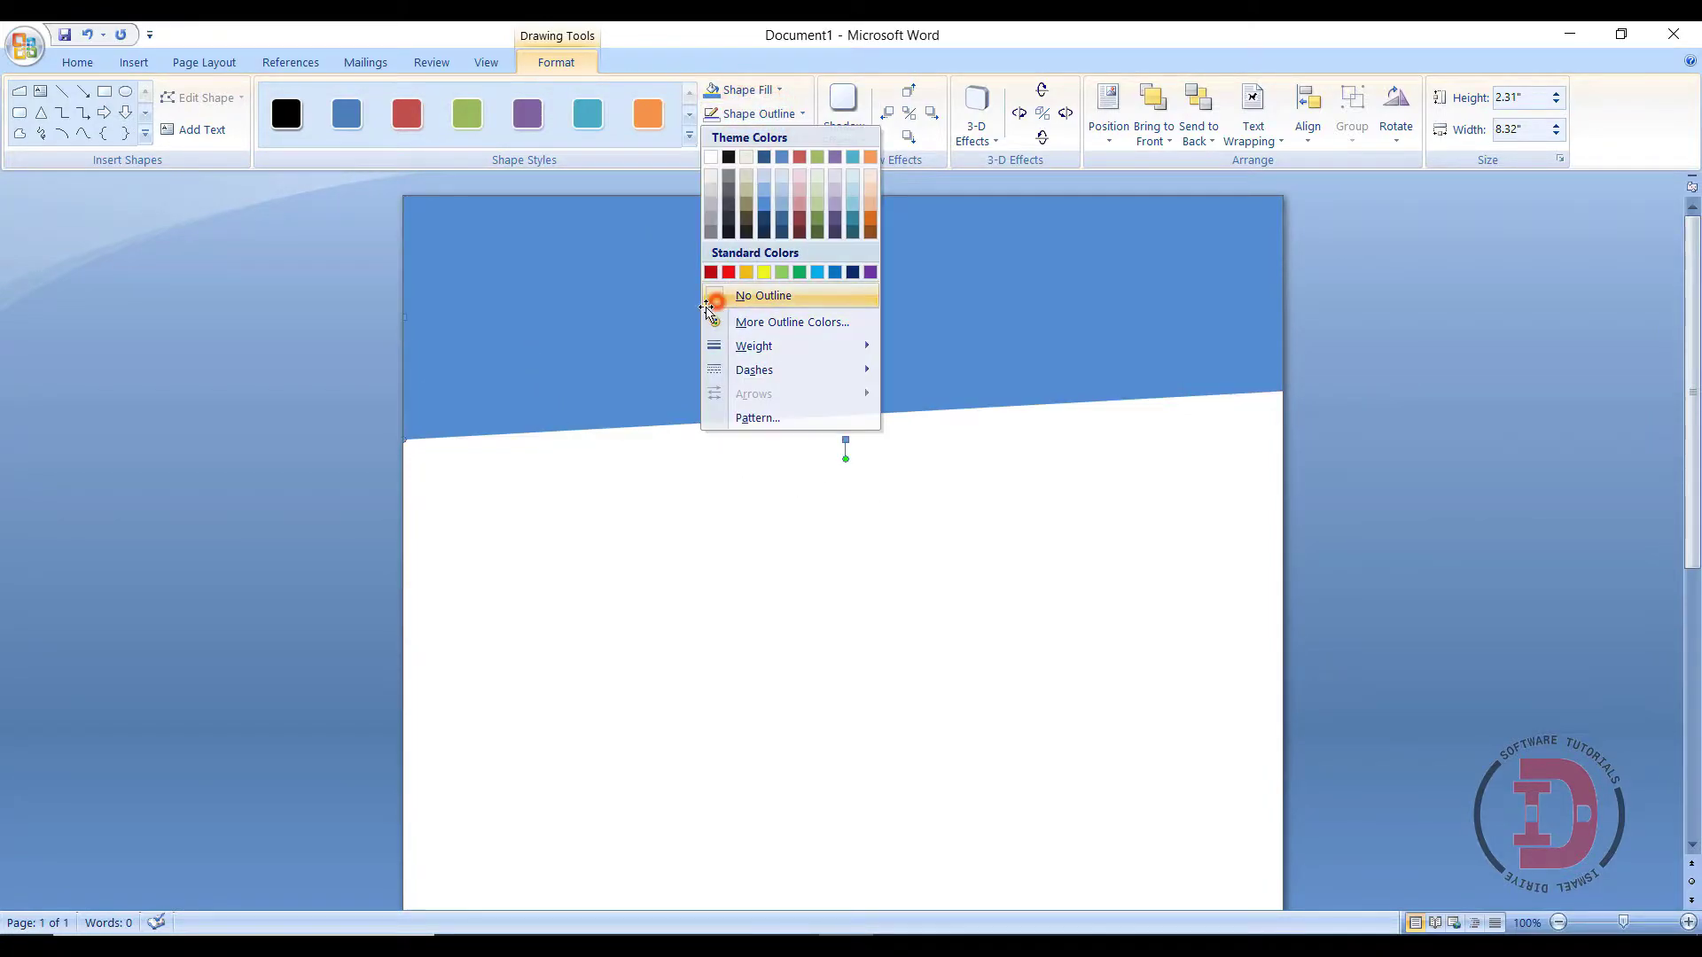
pyautogui.click(716, 297)
pyautogui.click(741, 311)
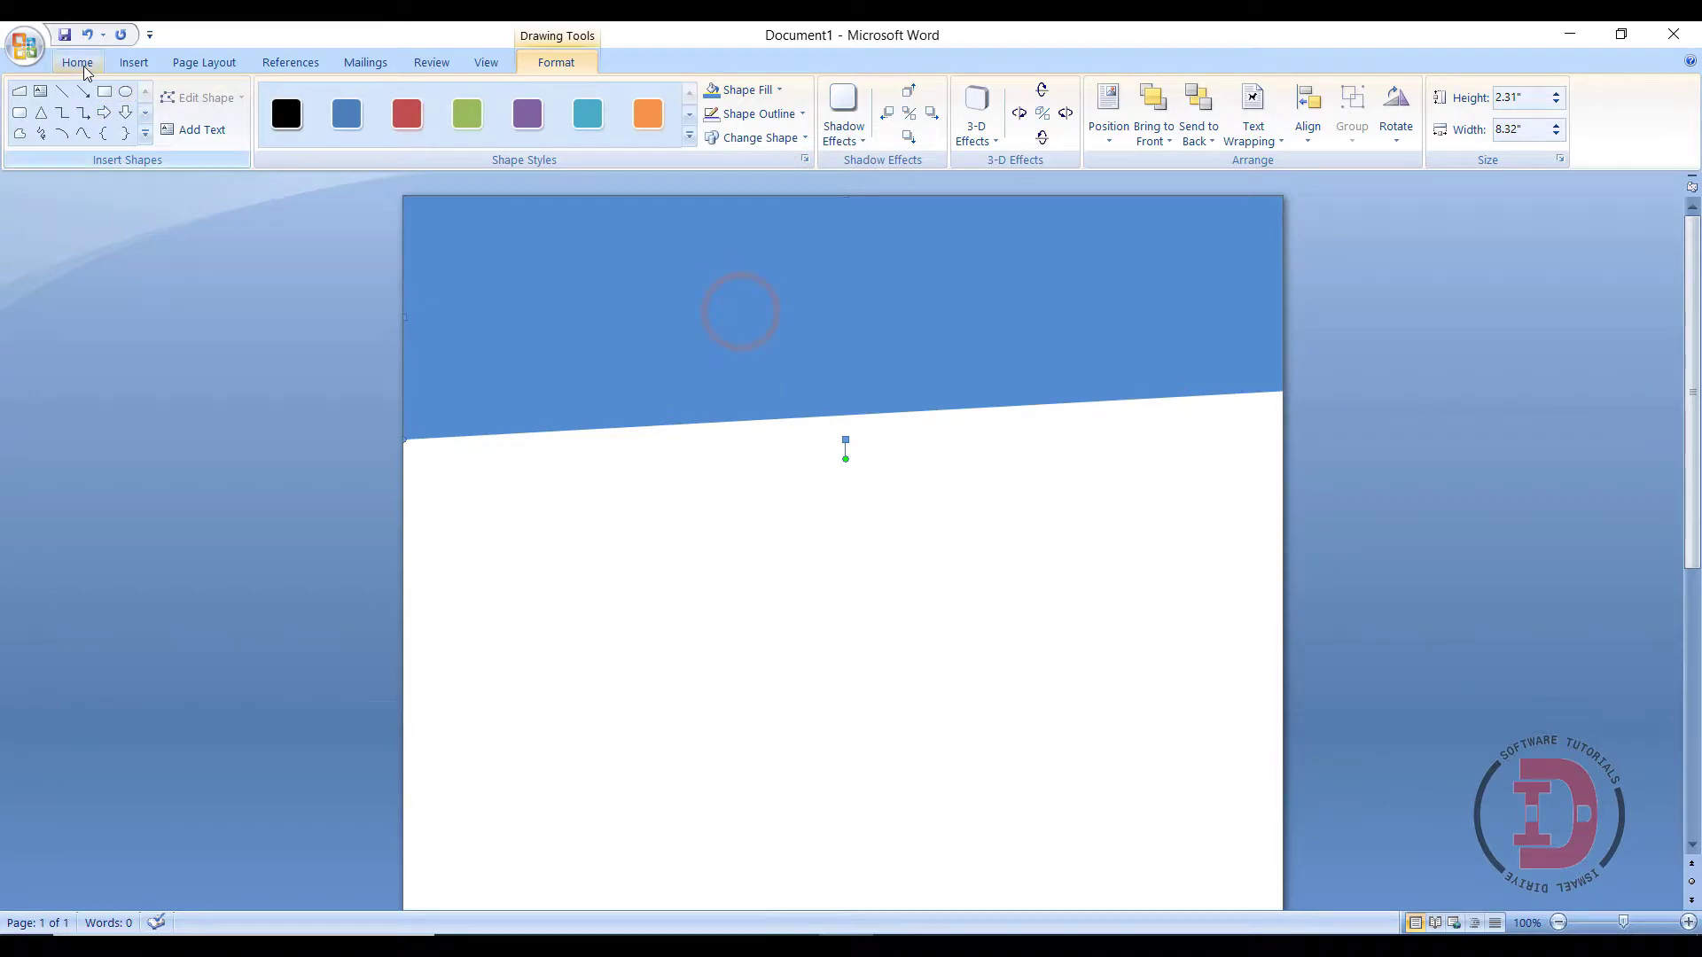
# - Paste a copy of the blue shape, fill it light green, and offset it to leave a blue strip
pyautogui.click(78, 62)
pyautogui.click(84, 113)
pyautogui.click(29, 137)
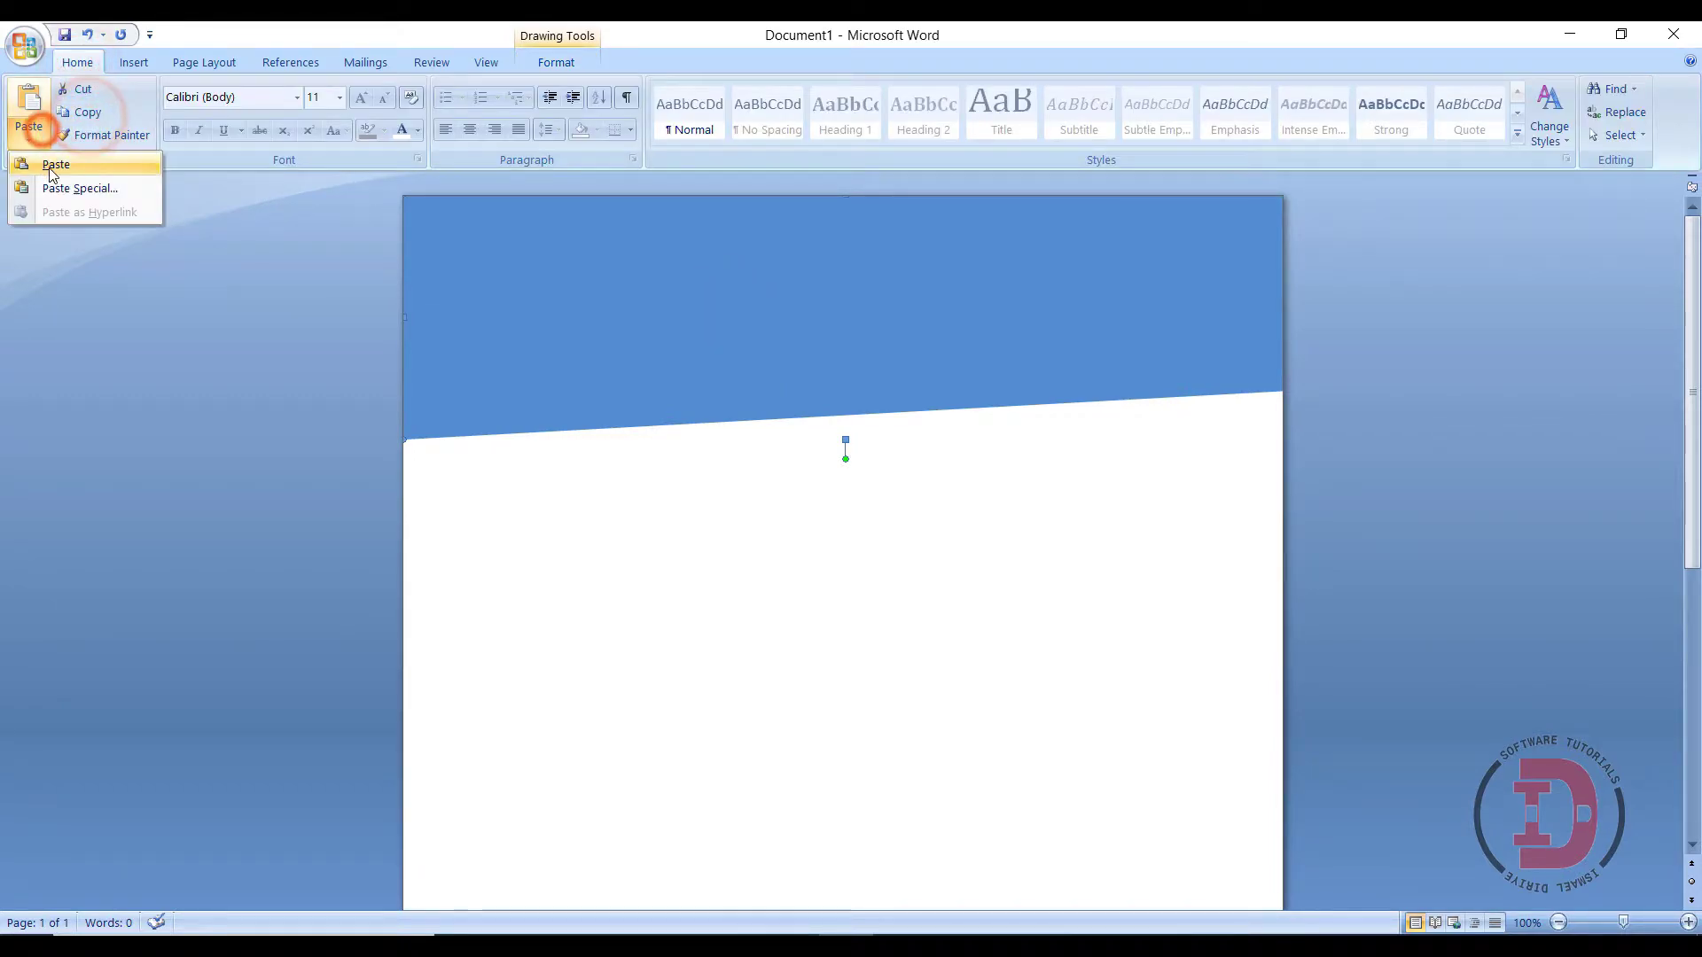
pyautogui.click(49, 165)
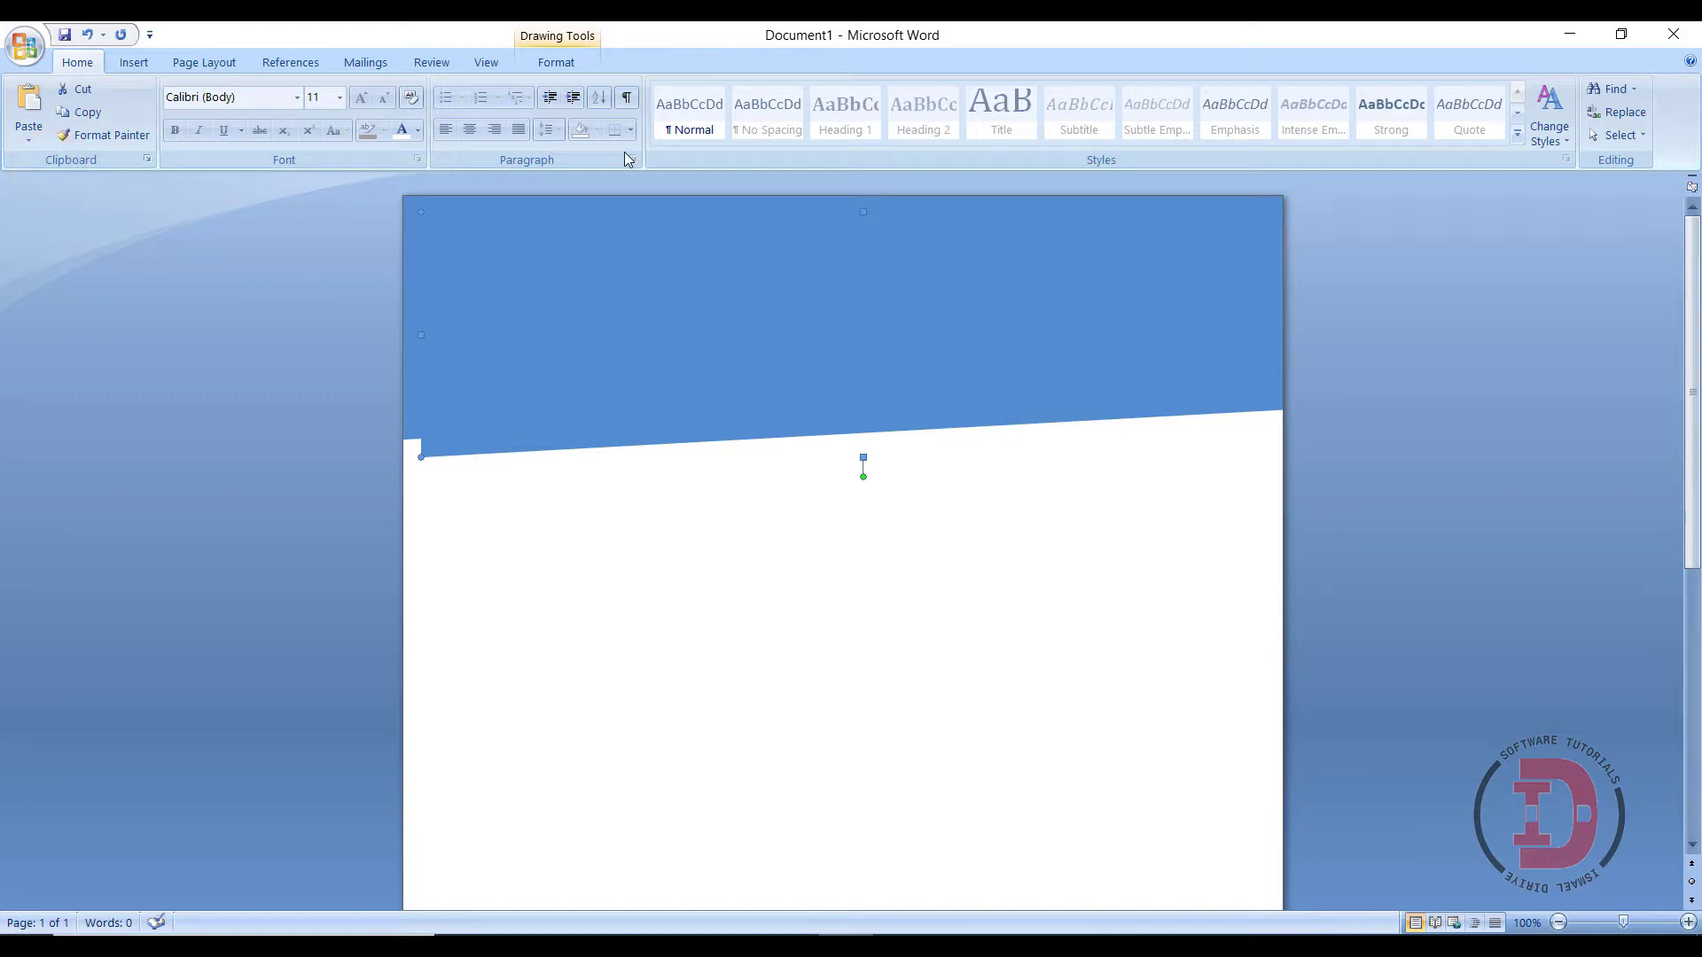
pyautogui.click(652, 292)
pyautogui.click(556, 63)
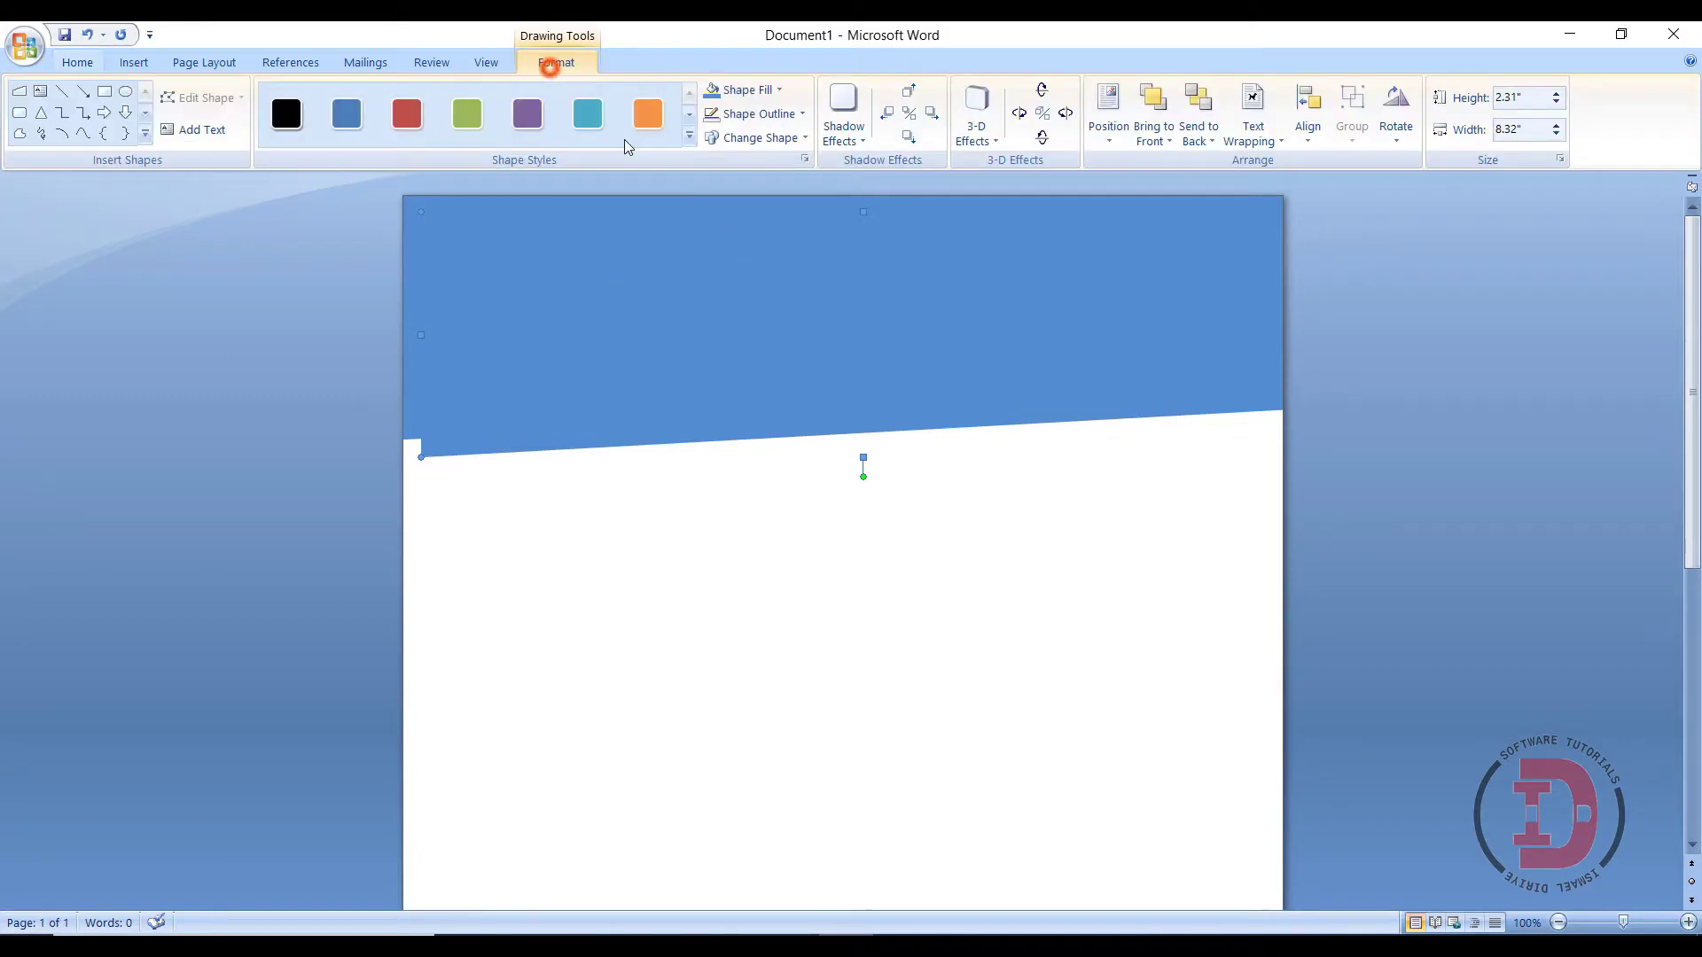
pyautogui.click(760, 93)
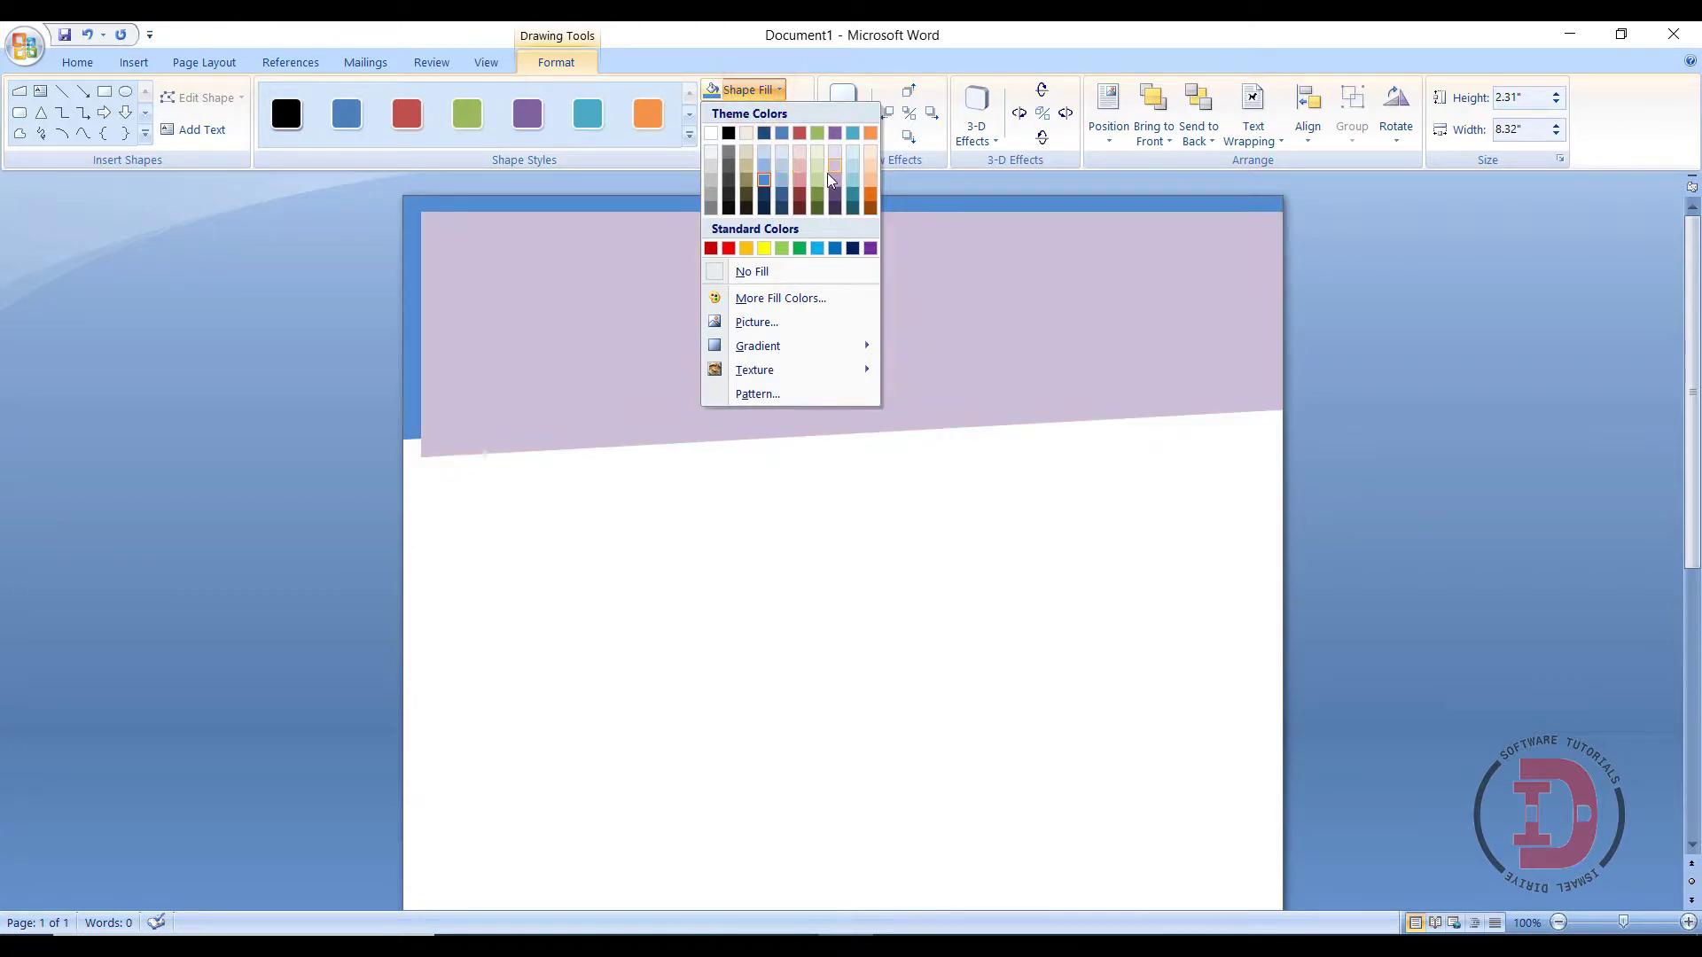
pyautogui.click(818, 178)
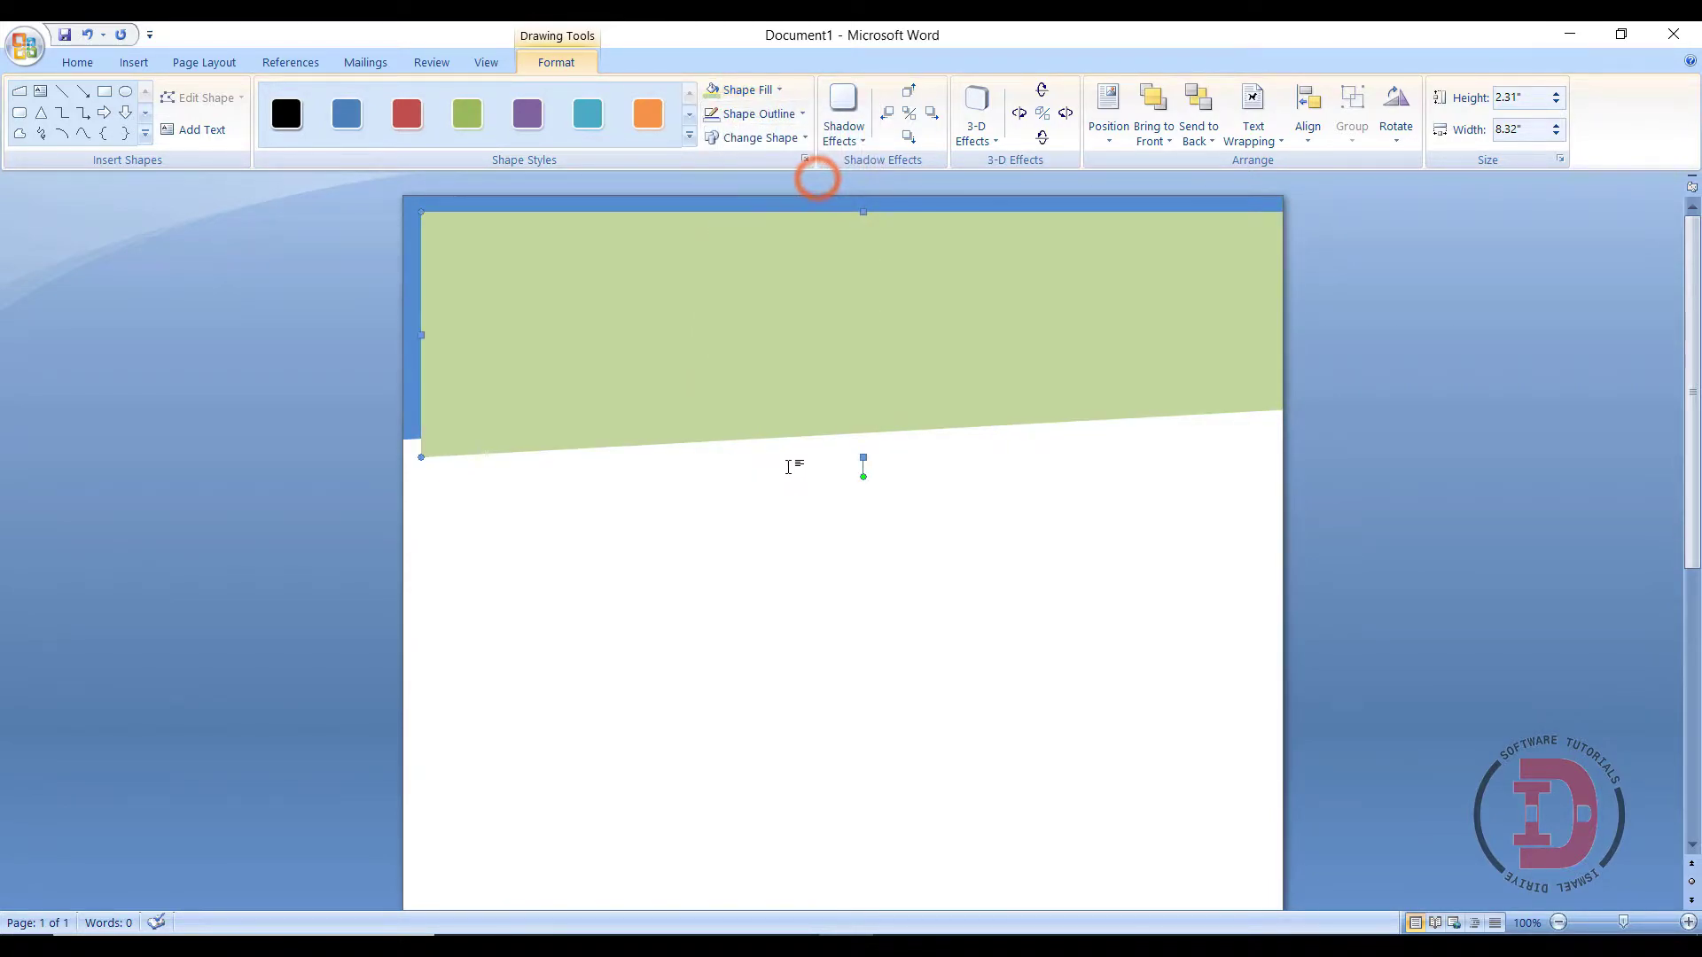
pyautogui.moveTo(748, 353); pyautogui.dragTo(734, 347)
pyautogui.click(737, 320)
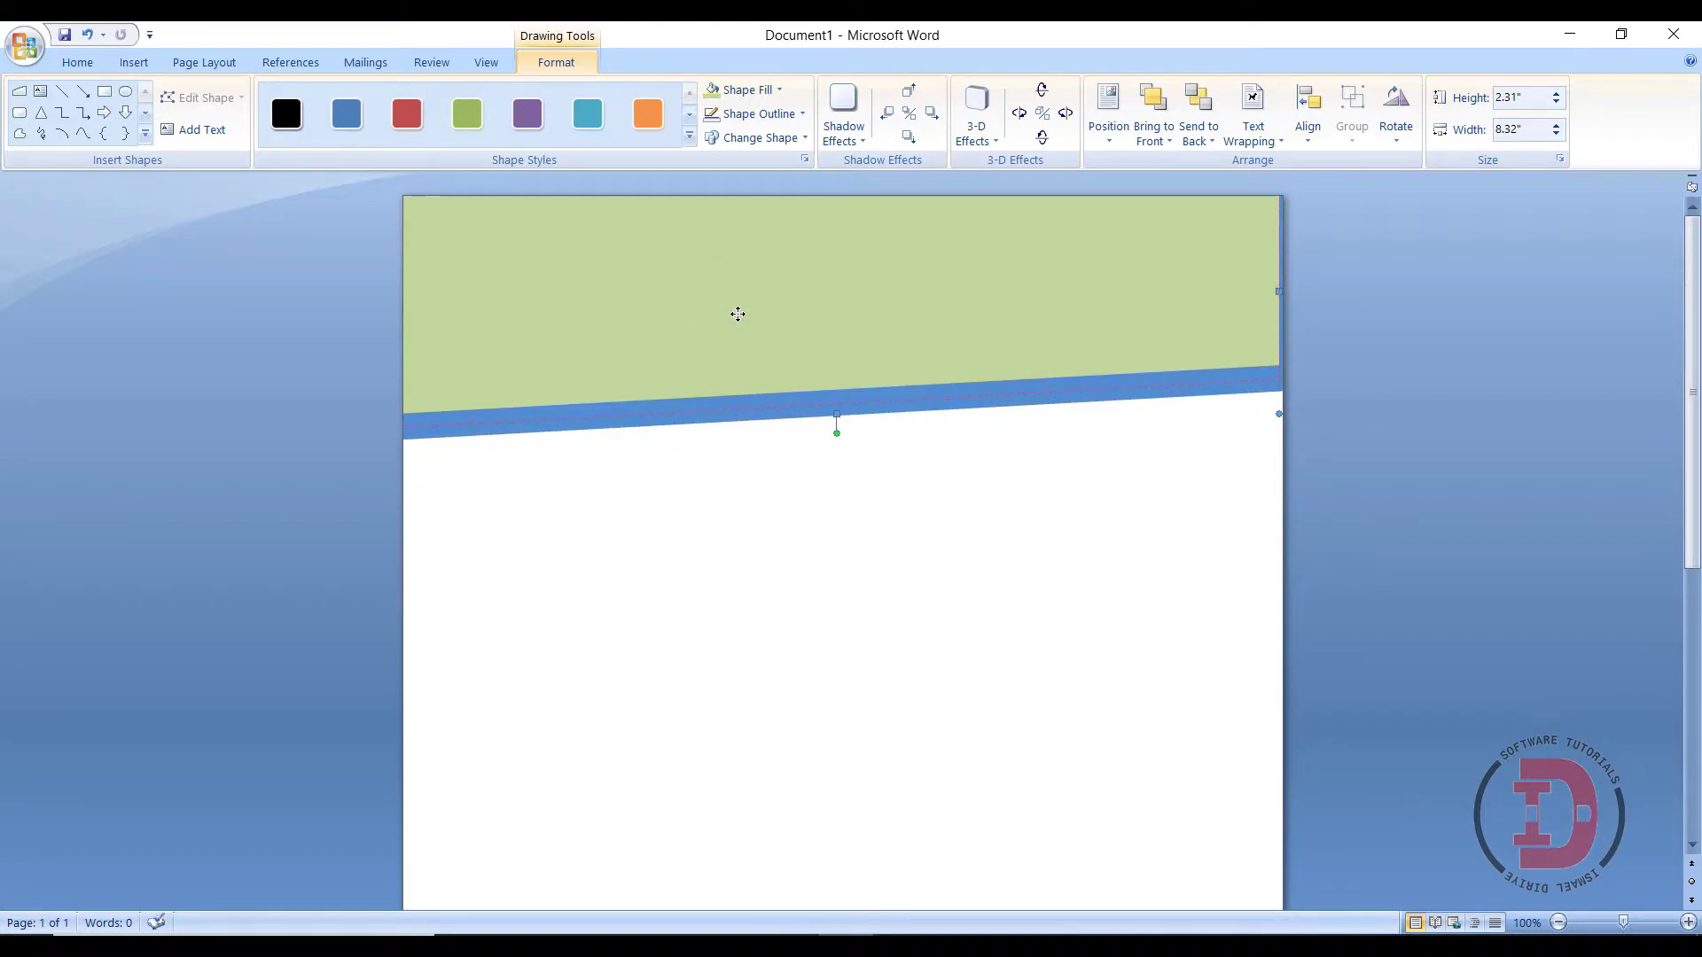
pyautogui.moveTo(737, 314); pyautogui.dragTo(737, 327)
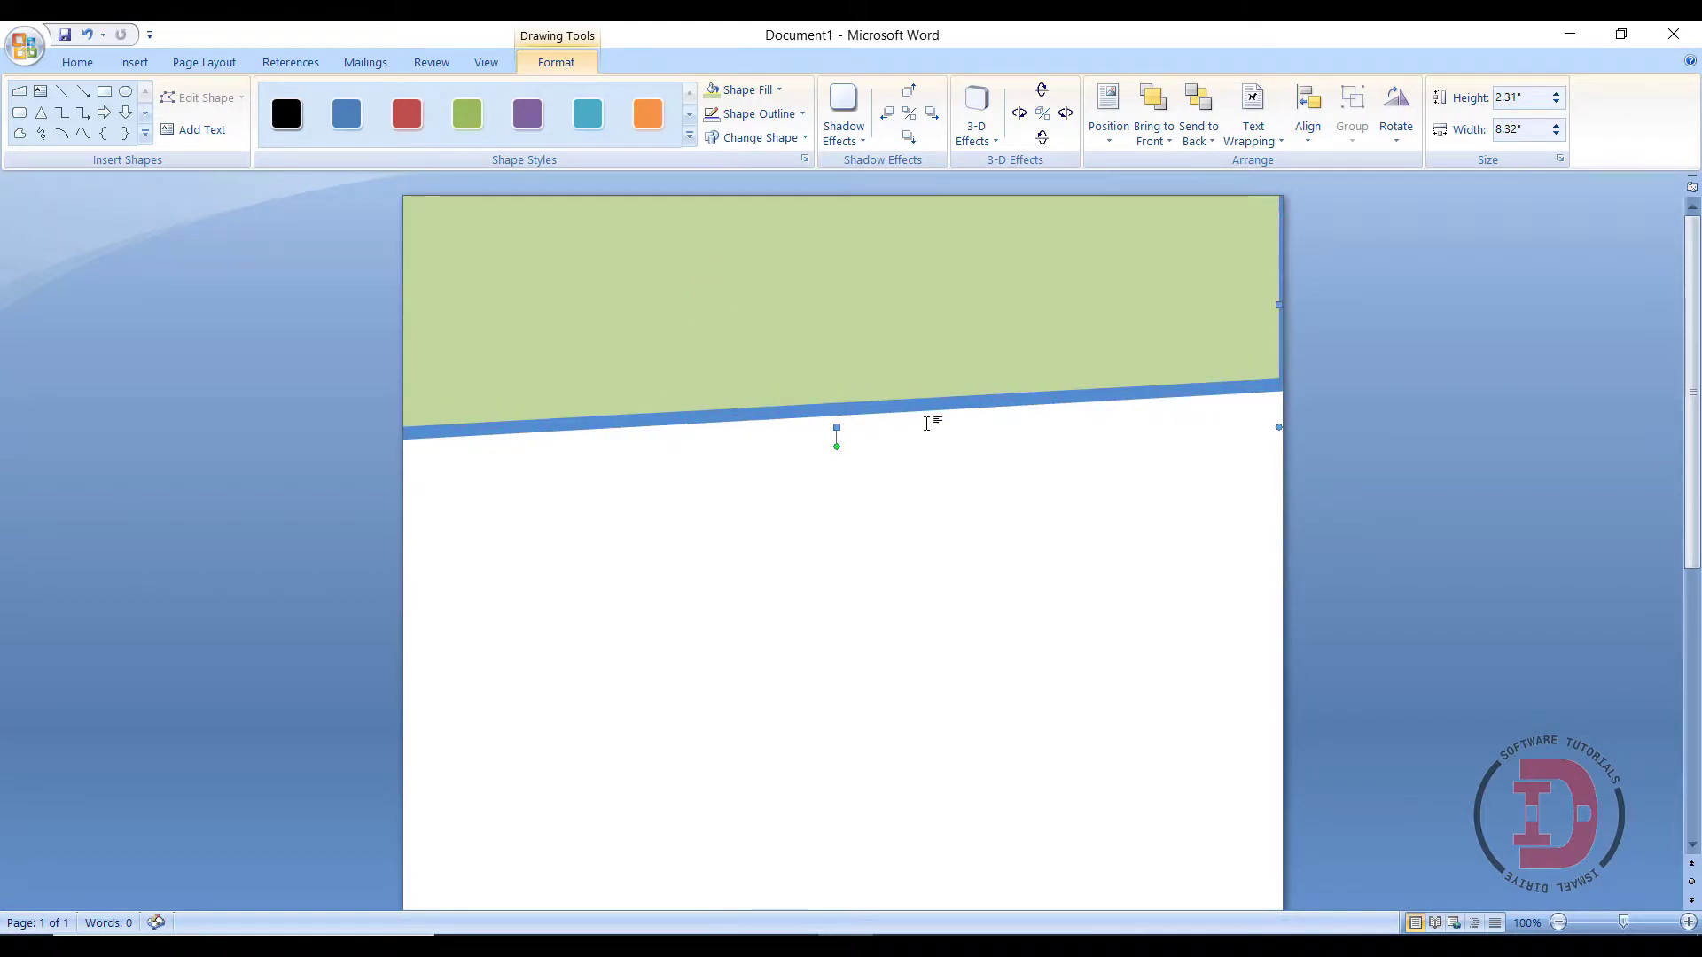
# - Paste a second duplicate of the green shape and move it up to the page top
pyautogui.click(78, 62)
pyautogui.click(78, 113)
pyautogui.click(48, 140)
pyautogui.click(45, 161)
pyautogui.moveTo(696, 379); pyautogui.dragTo(684, 351)
pyautogui.click(764, 351)
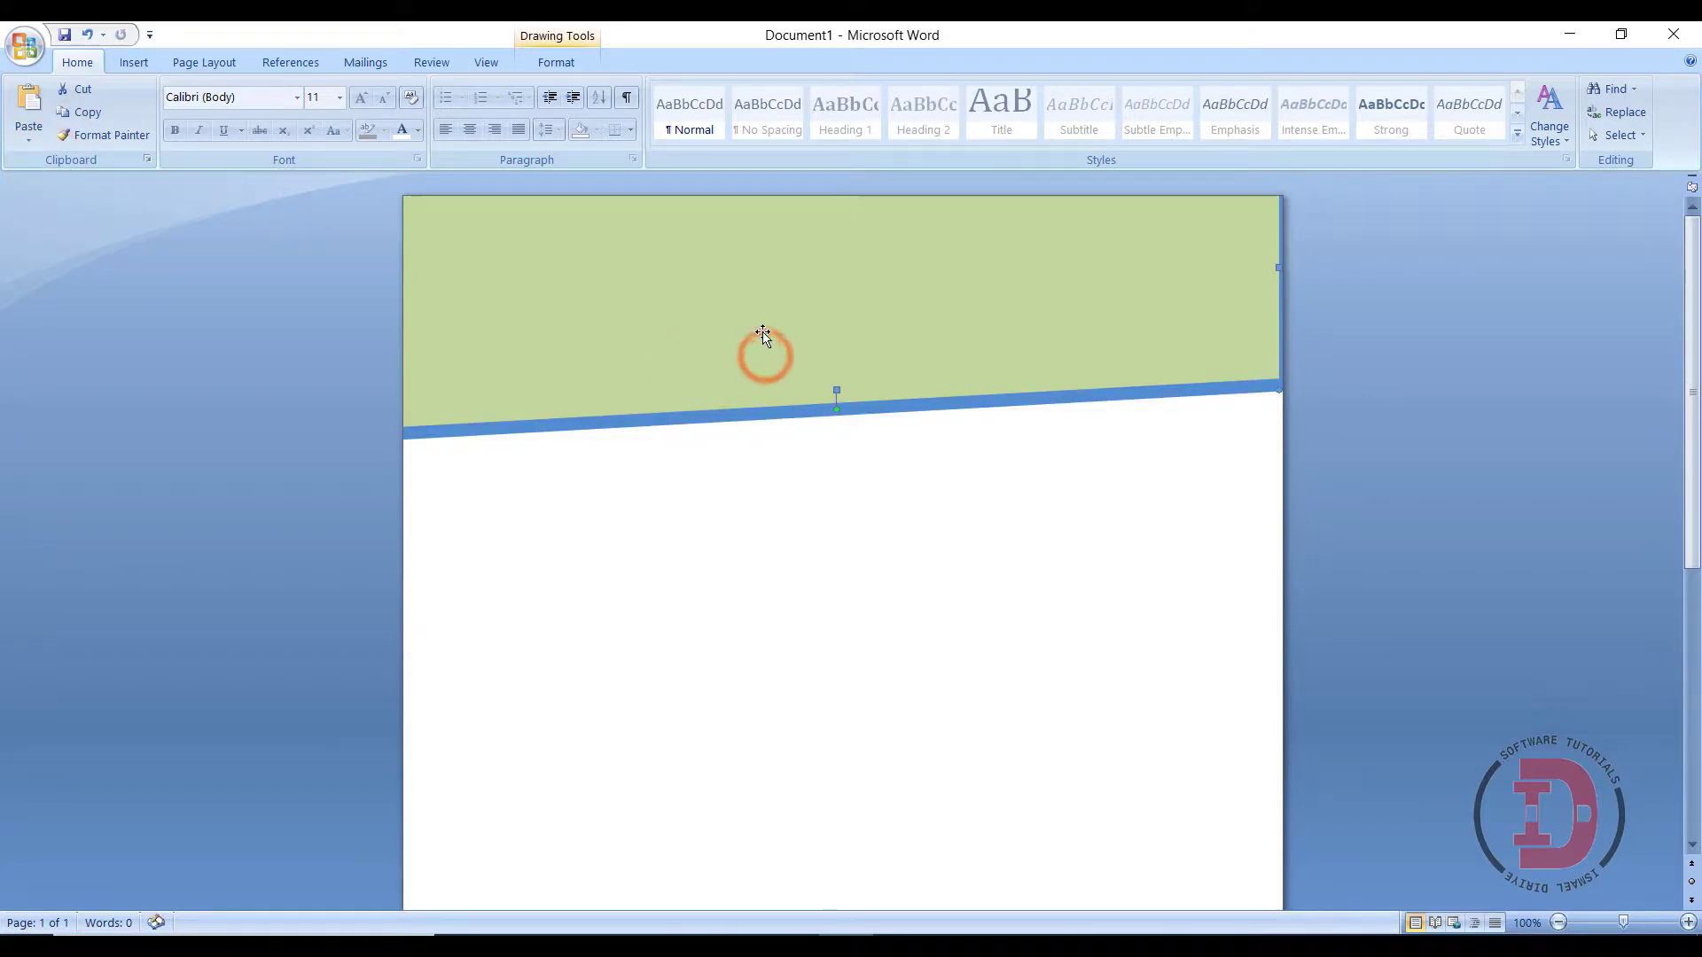
# - Fill the top copy Dark Blue, Text 2, Darker 25% and resize it, leaving a thin green stripe
pyautogui.click(544, 66)
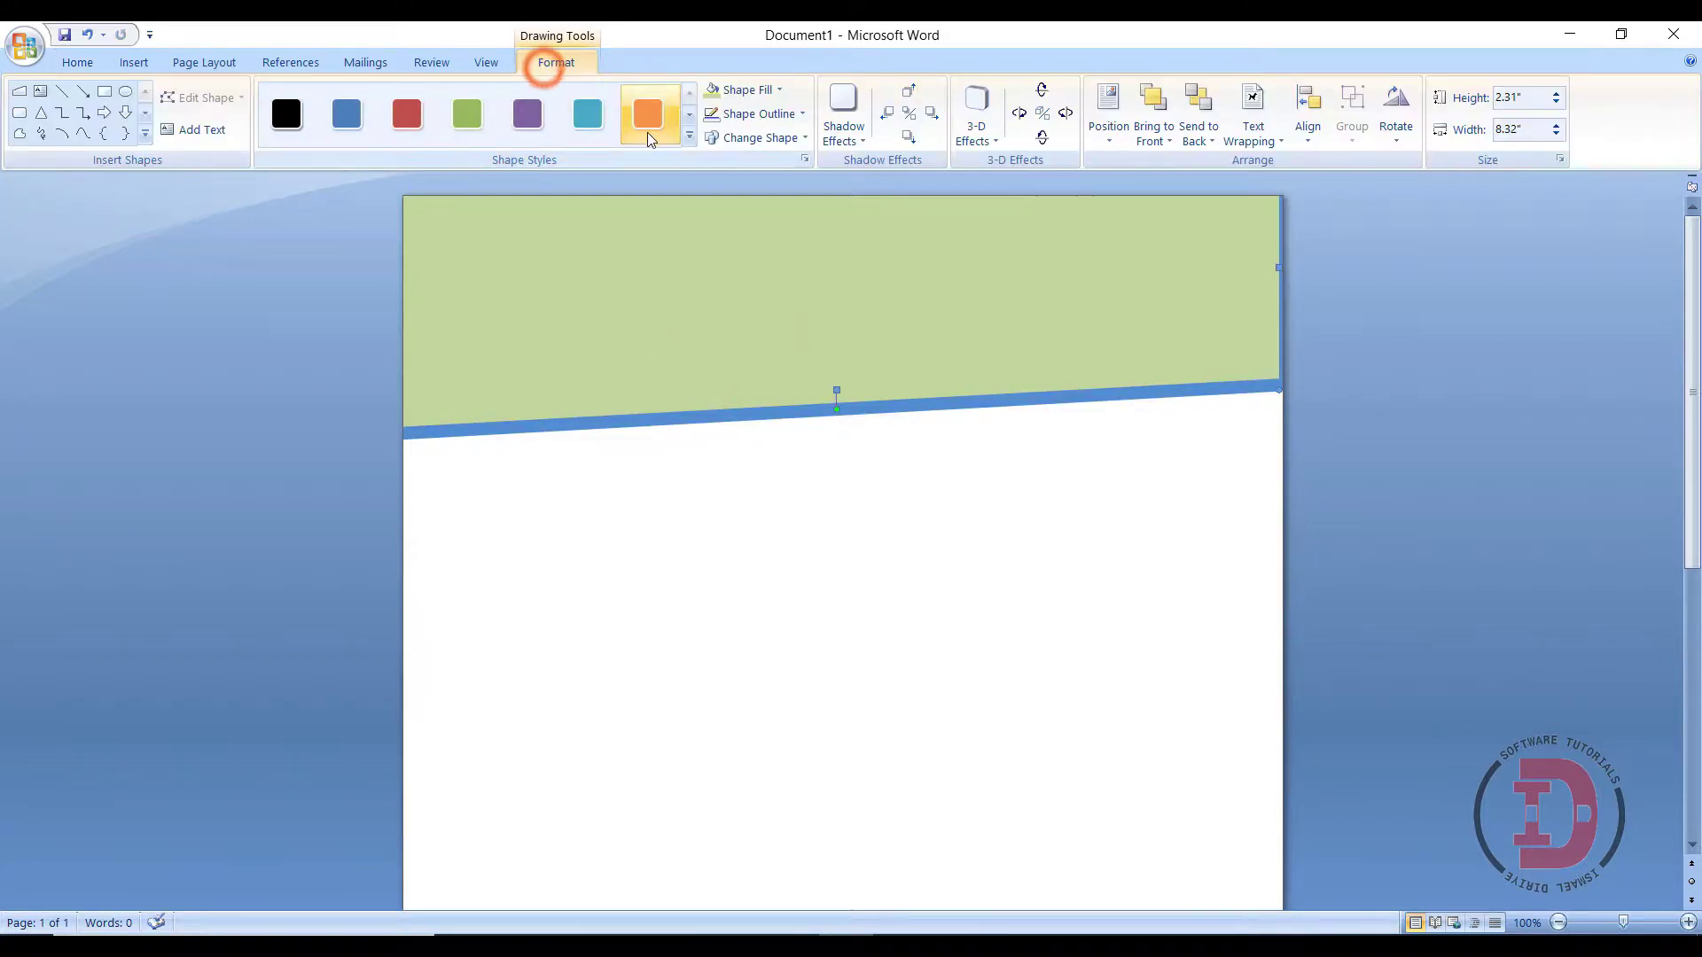
pyautogui.click(753, 93)
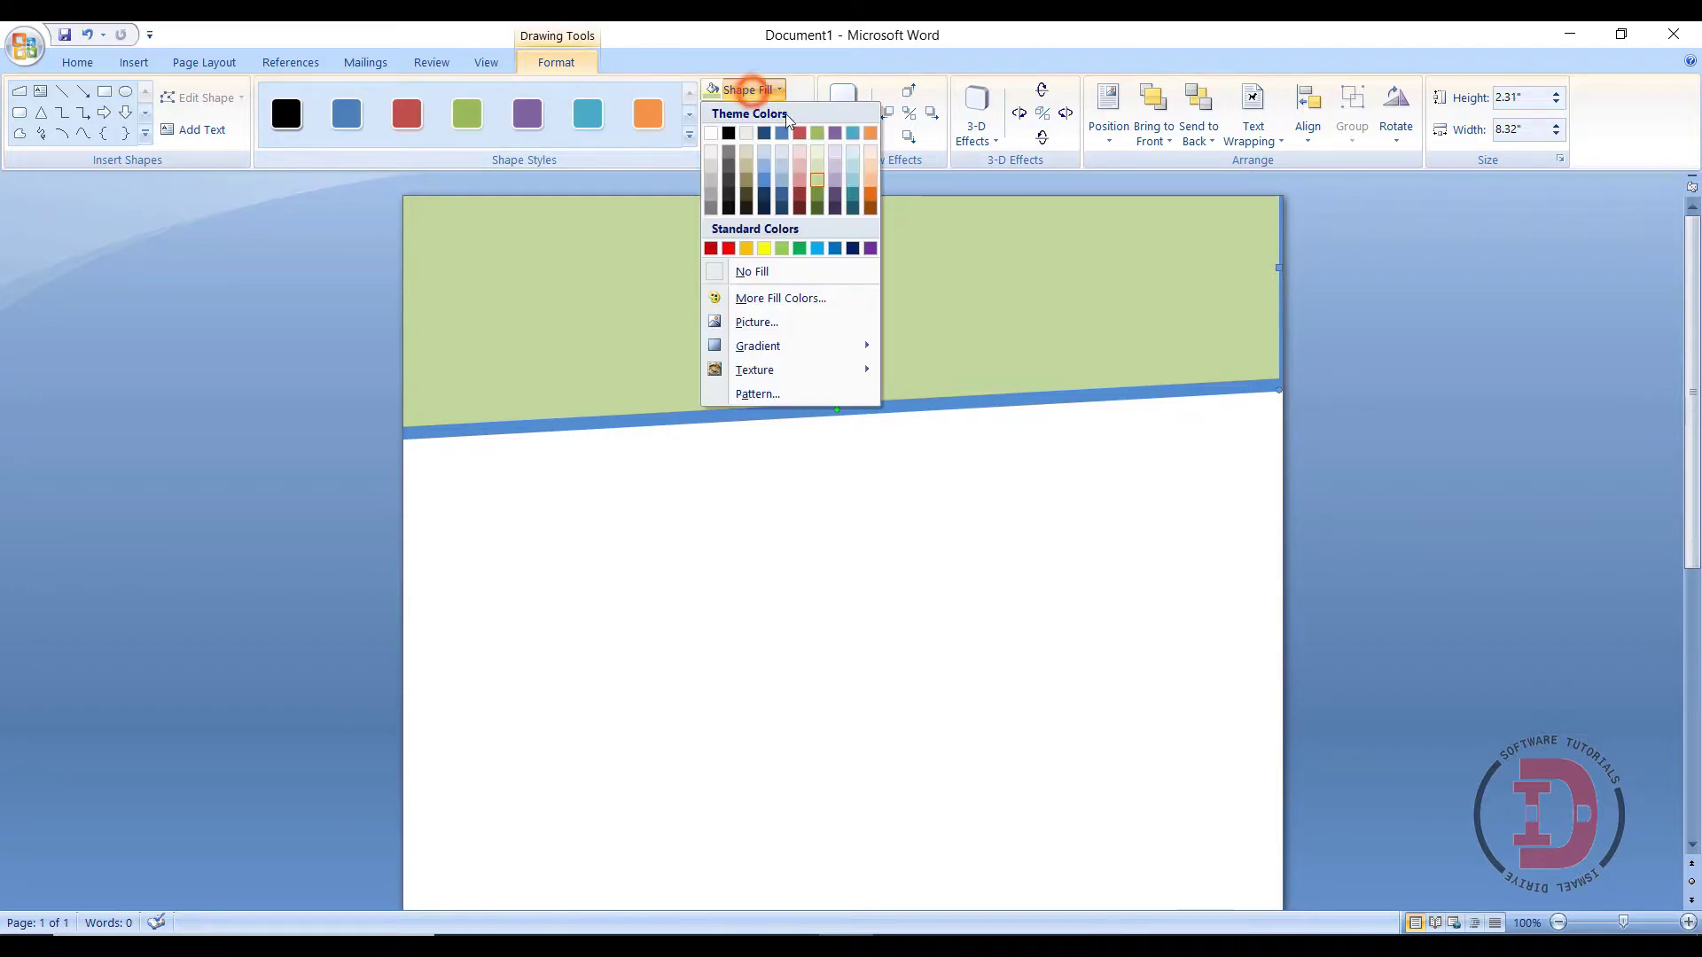
pyautogui.click(767, 198)
pyautogui.click(753, 277)
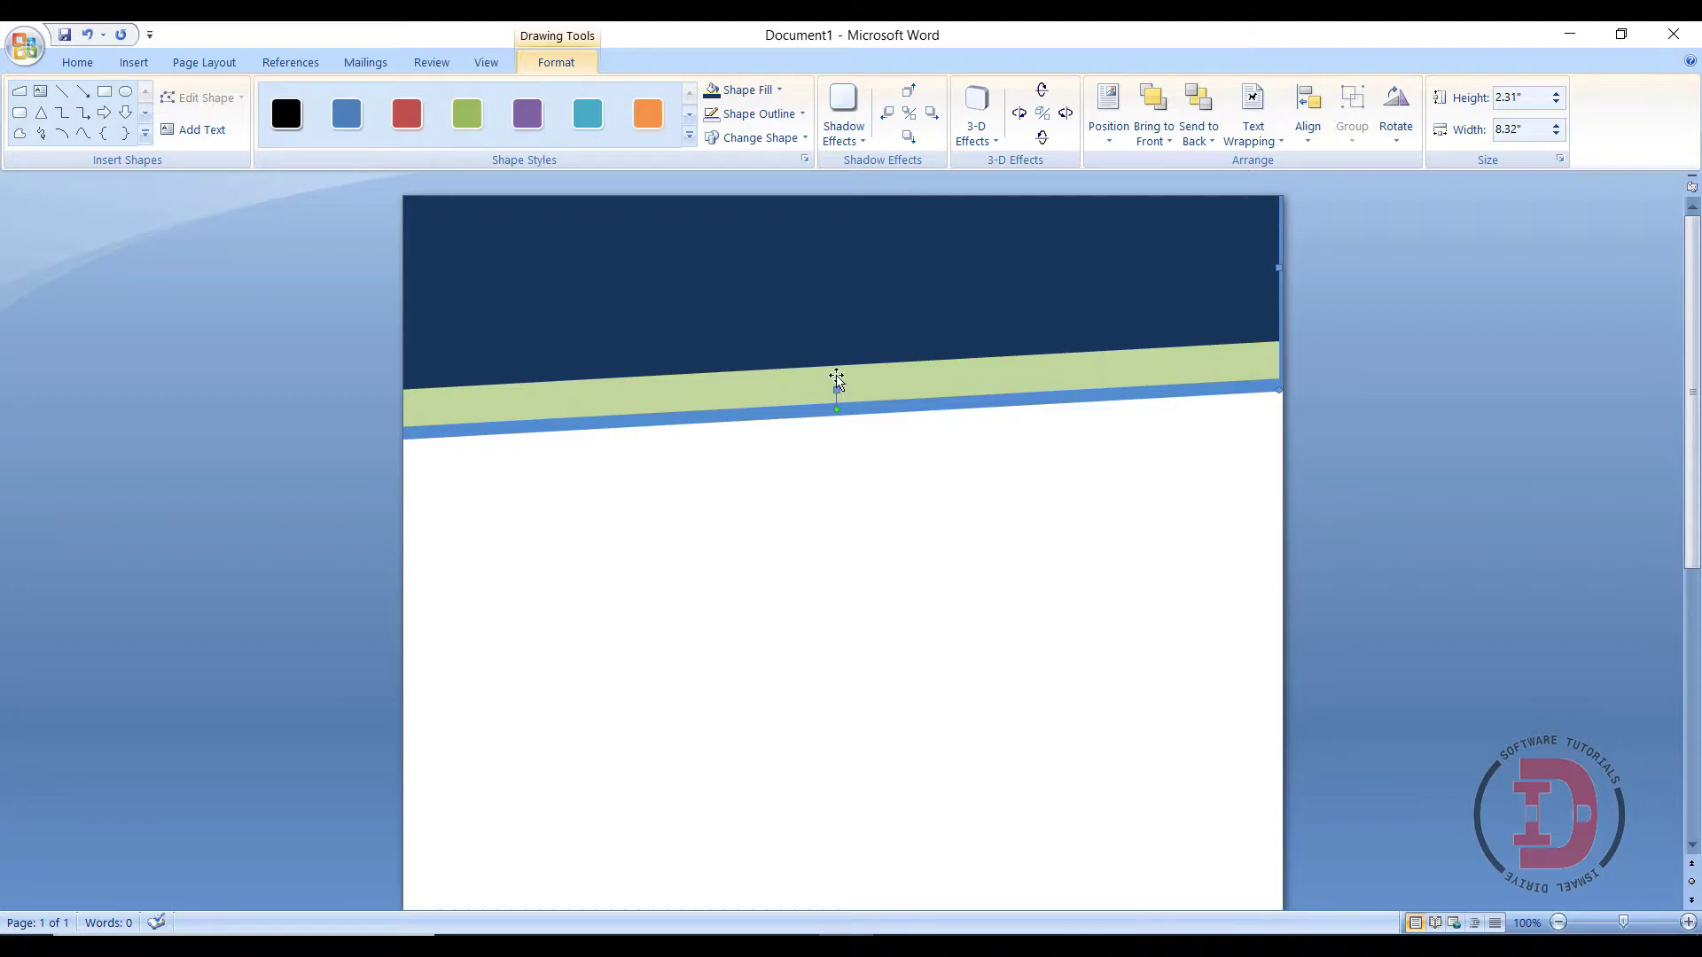
pyautogui.moveTo(838, 391); pyautogui.dragTo(838, 421)
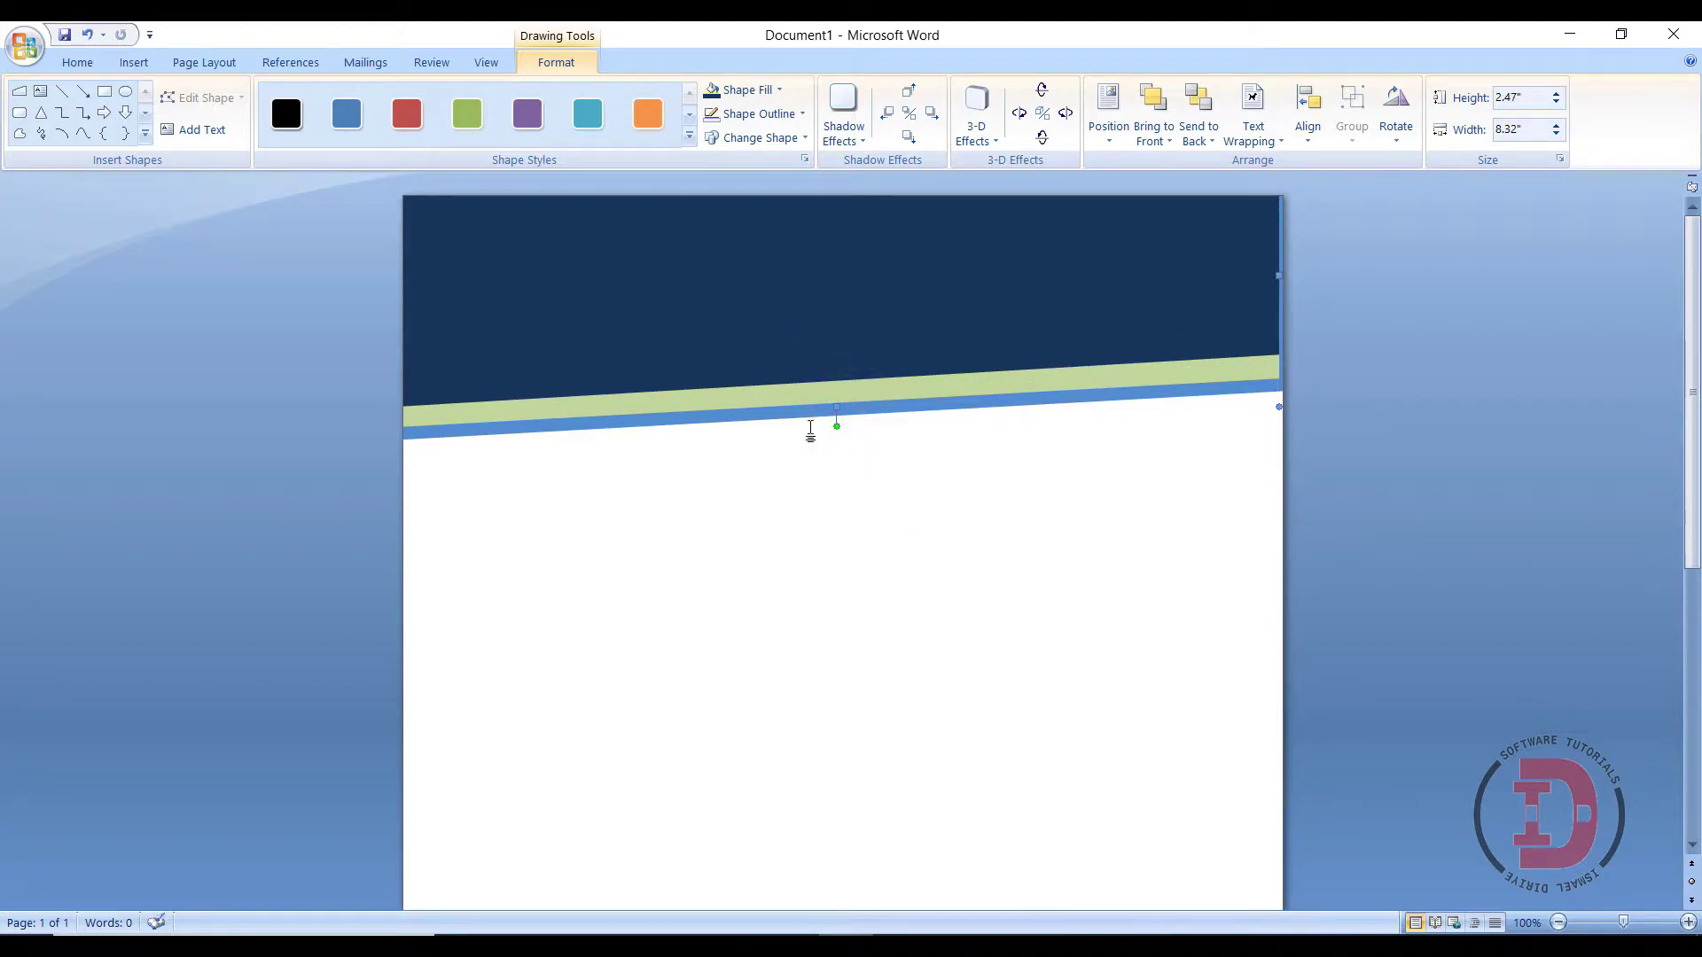
pyautogui.click(815, 353)
pyautogui.moveTo(836, 406); pyautogui.dragTo(839, 434)
pyautogui.click(870, 507)
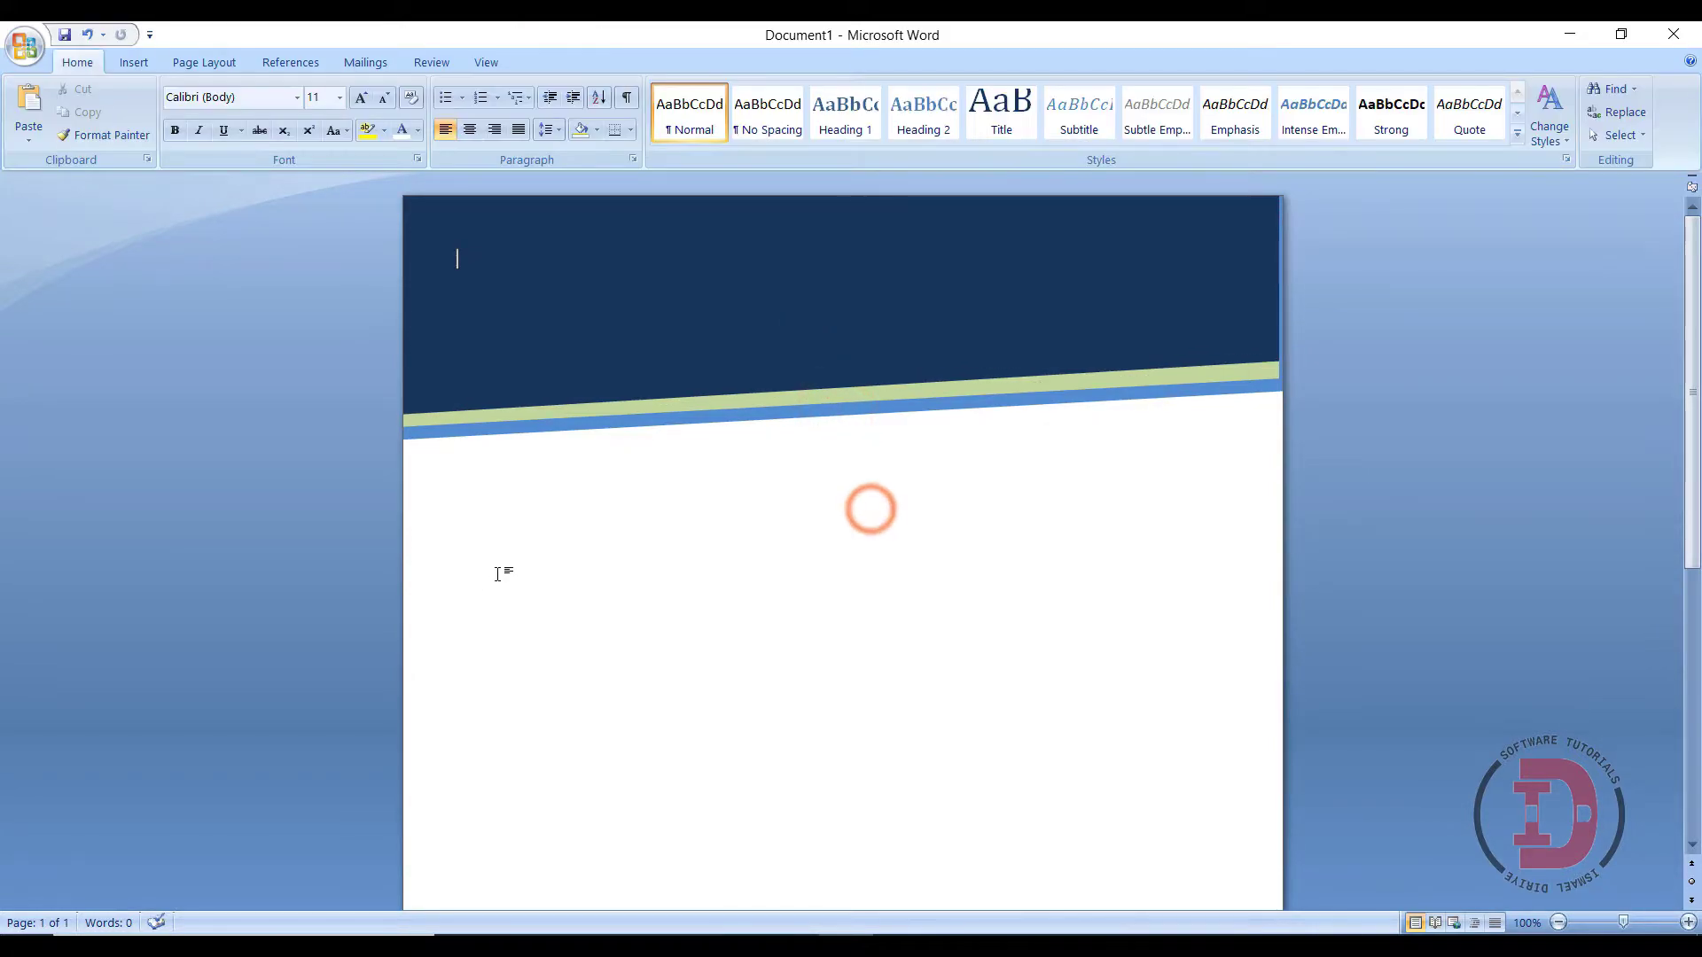
# - Insert plain-style WordArt reading 'Mustaqbal Engineering Co.' in Arial Black 36
pyautogui.click(133, 62)
pyautogui.click(907, 135)
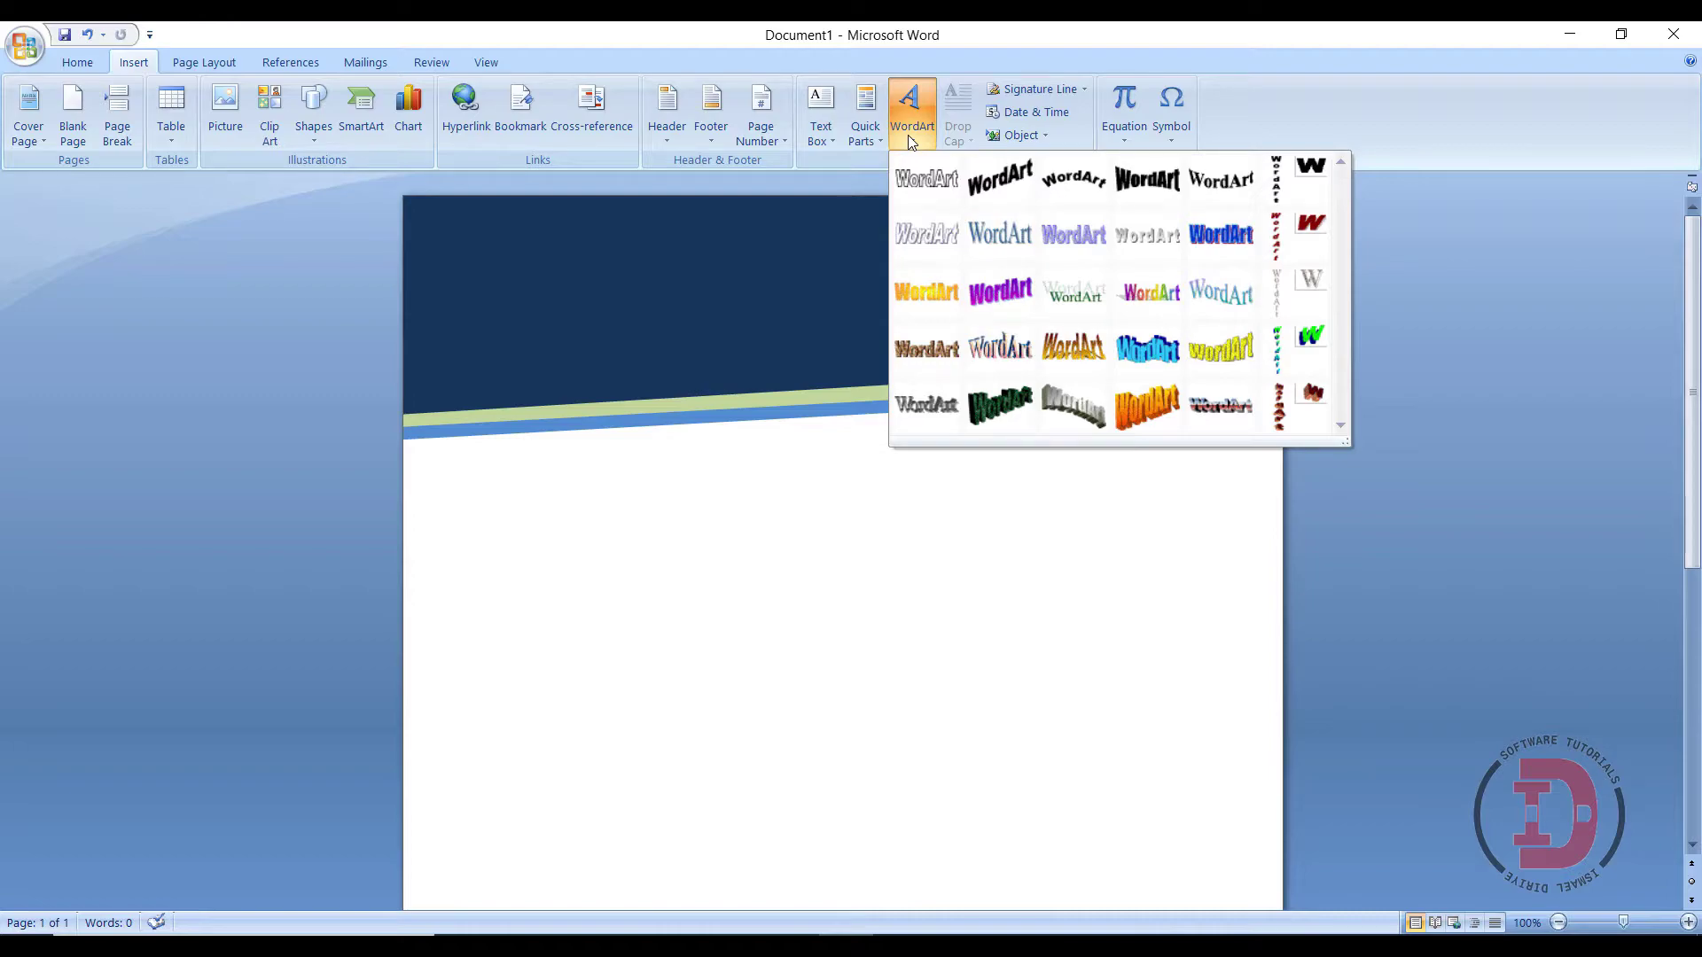
pyautogui.click(926, 178)
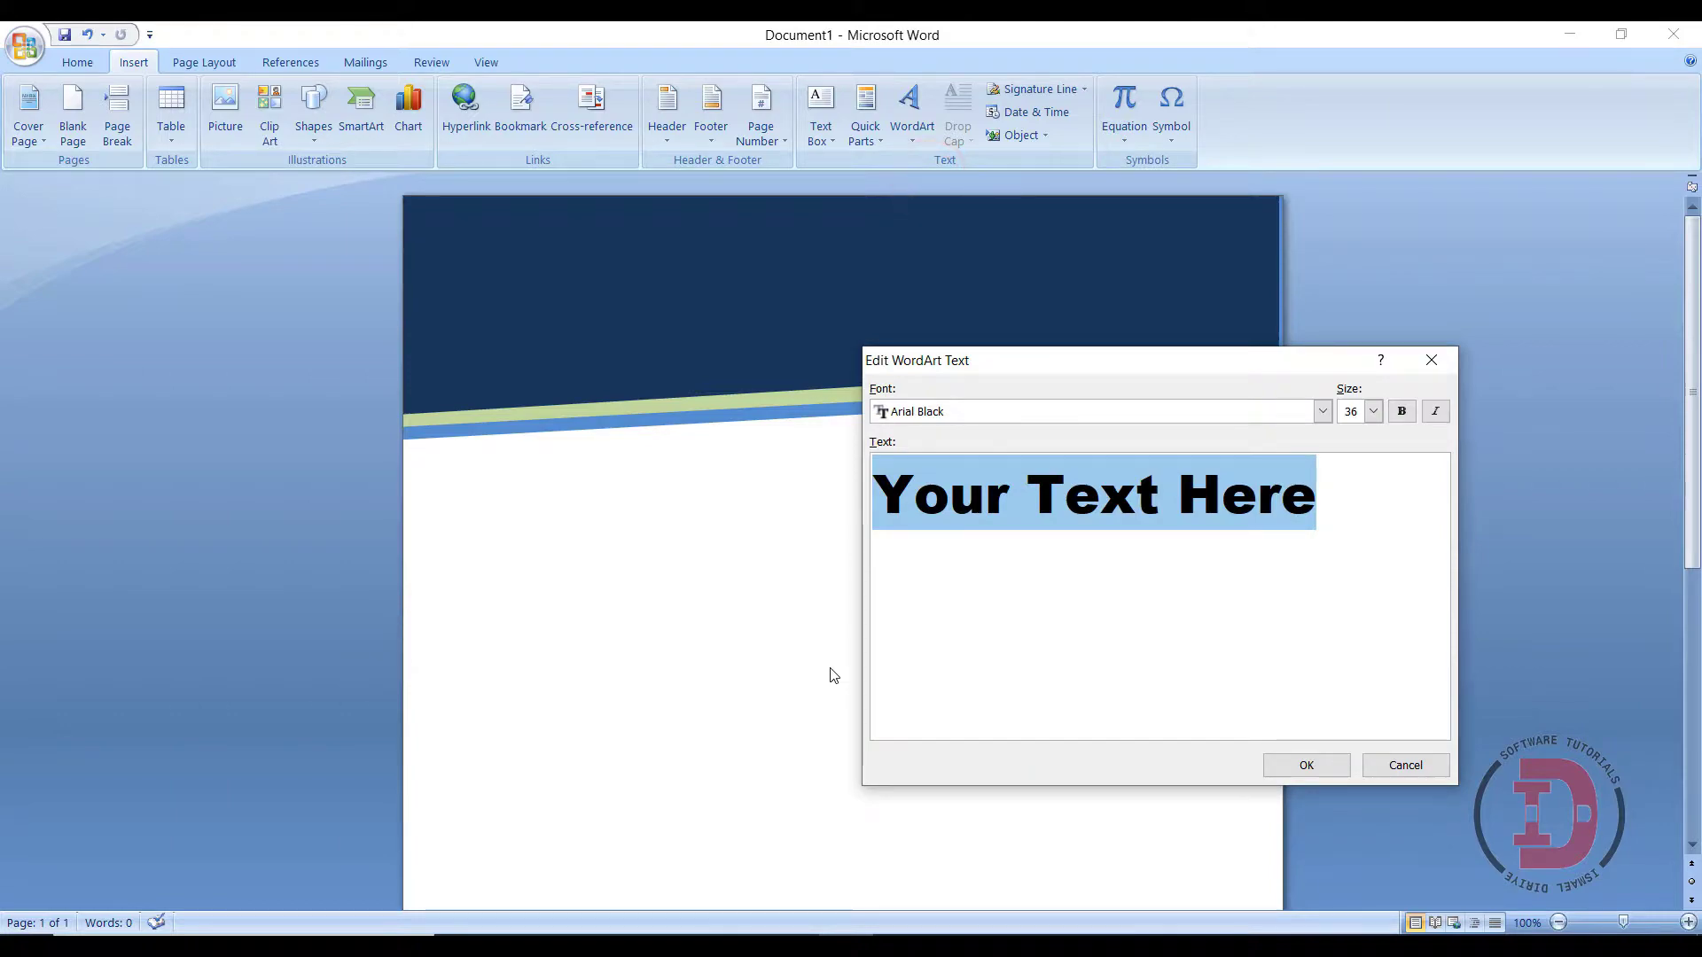
pyautogui.write('M')
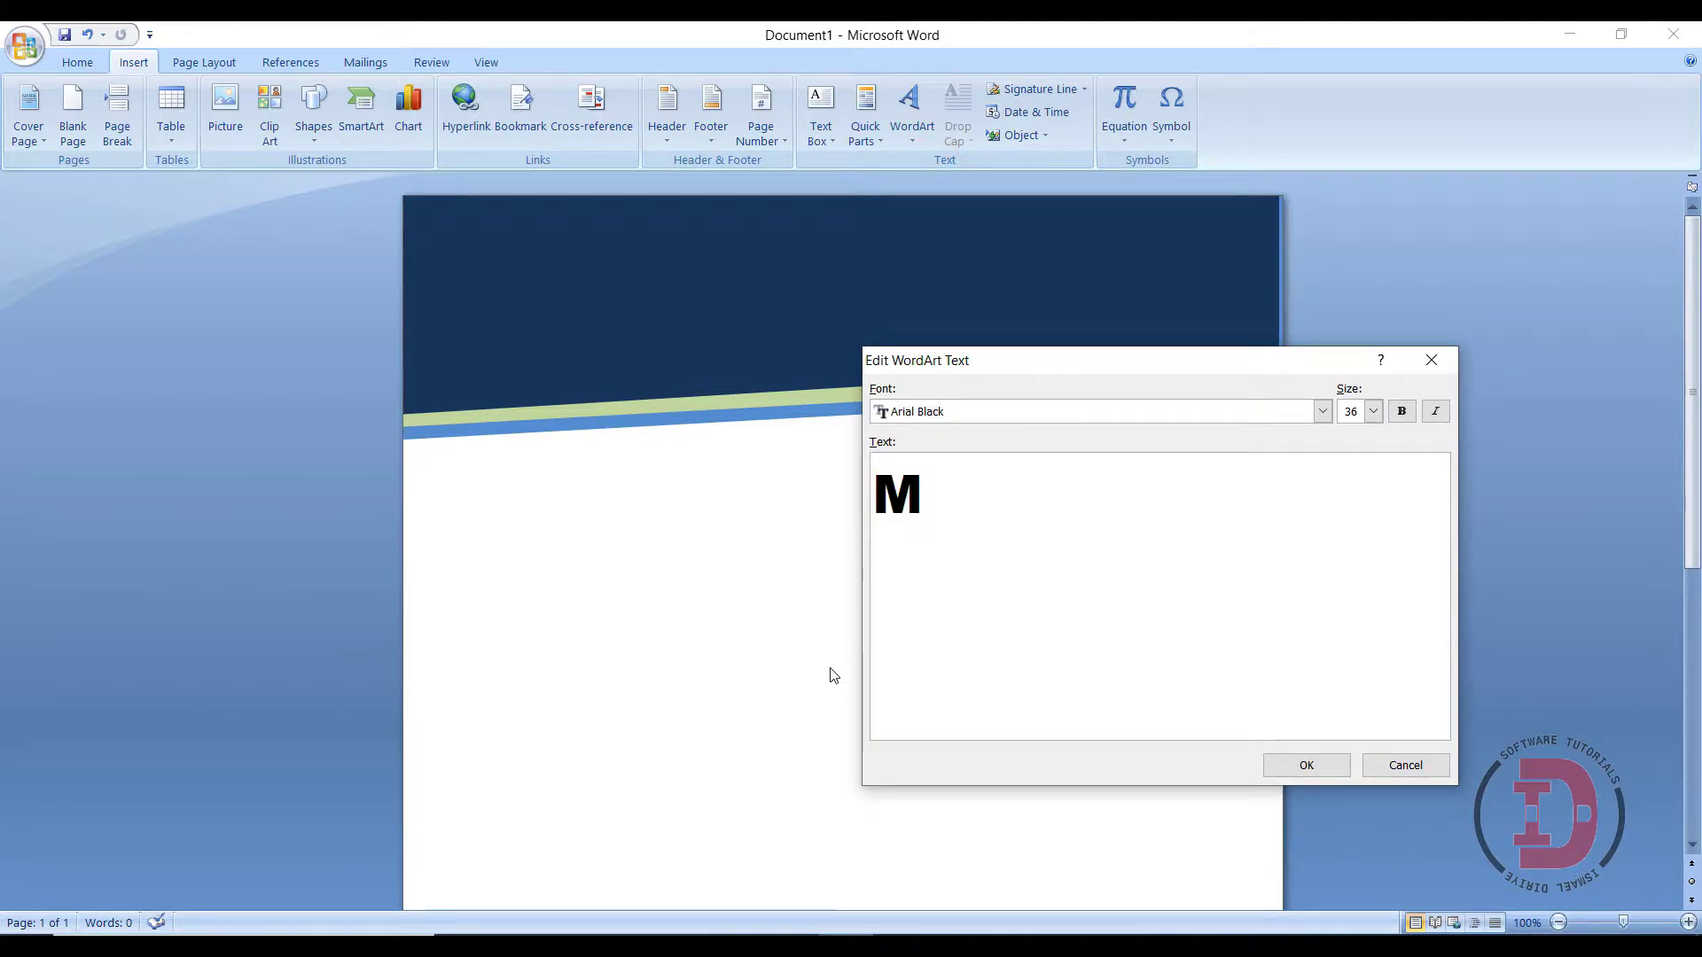
pyautogui.write('ustaqb')
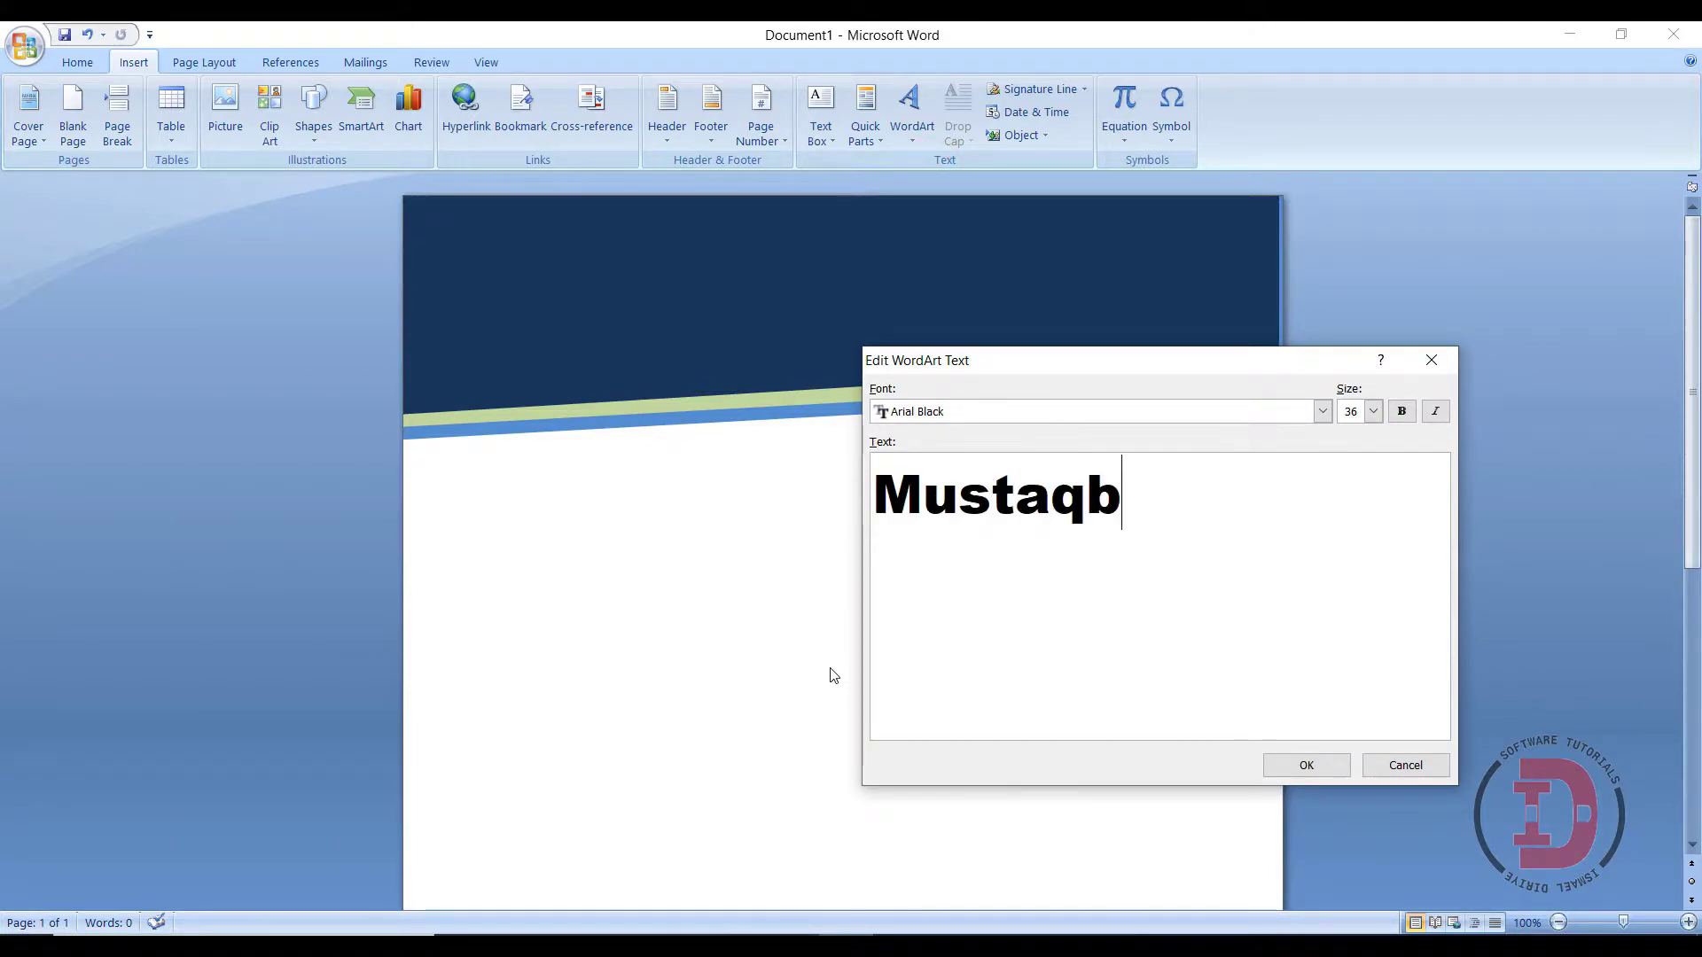
pyautogui.write('al Eng')
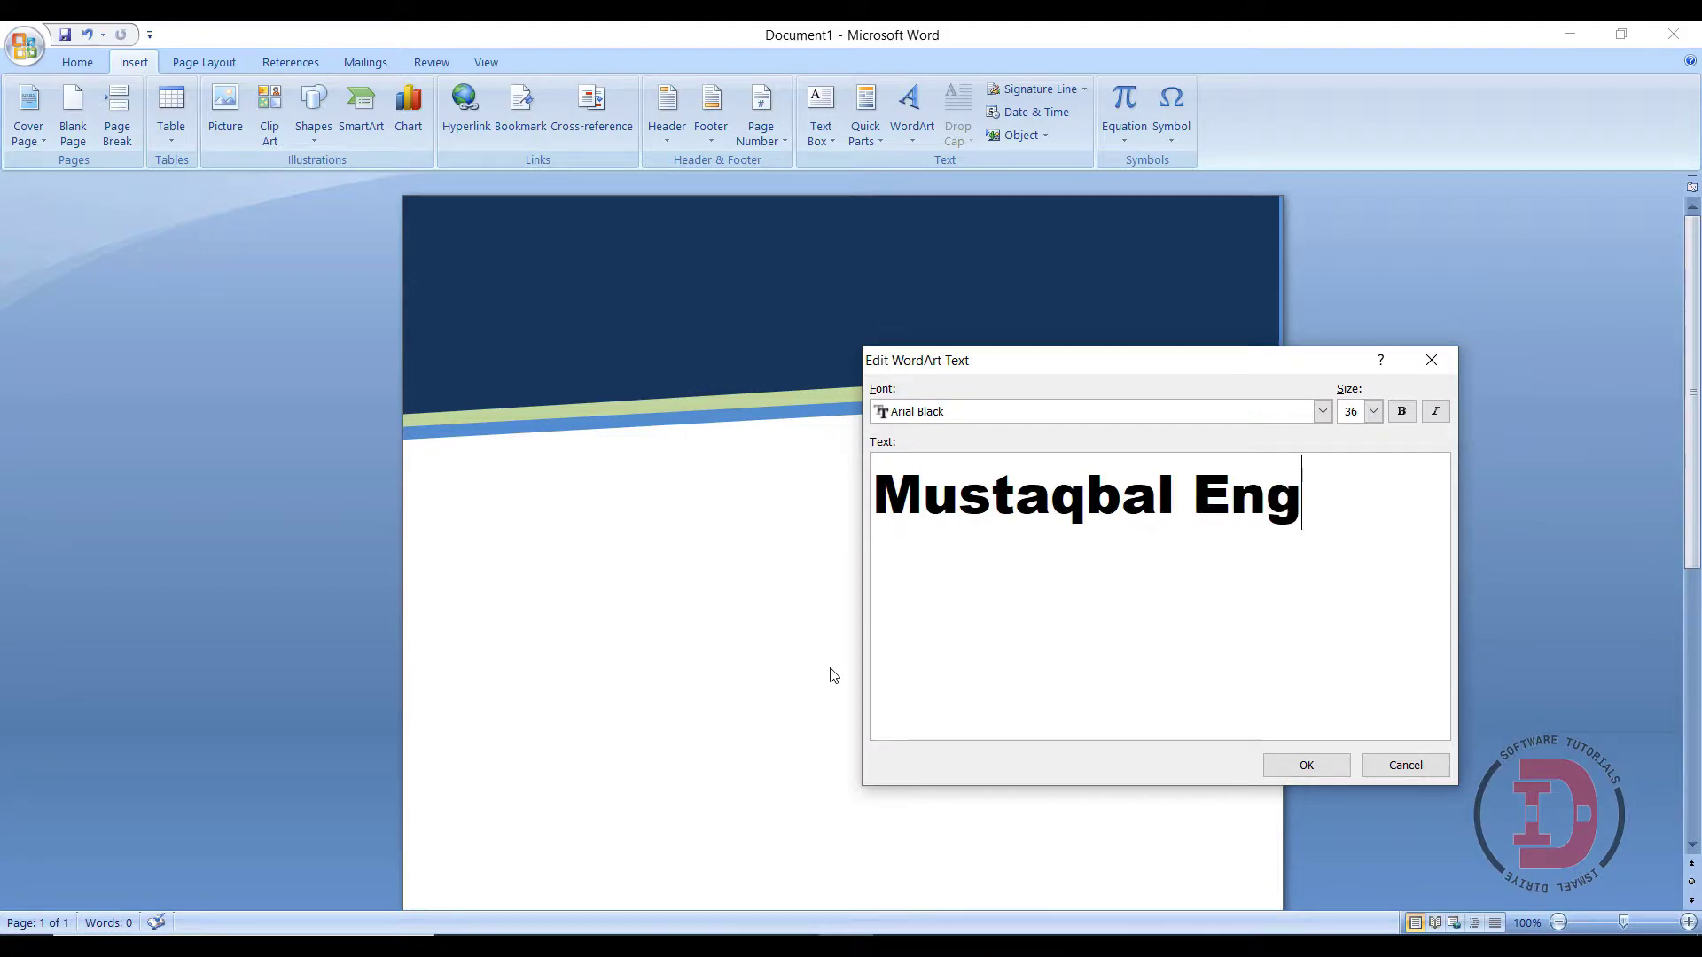
pyautogui.write('ineering')
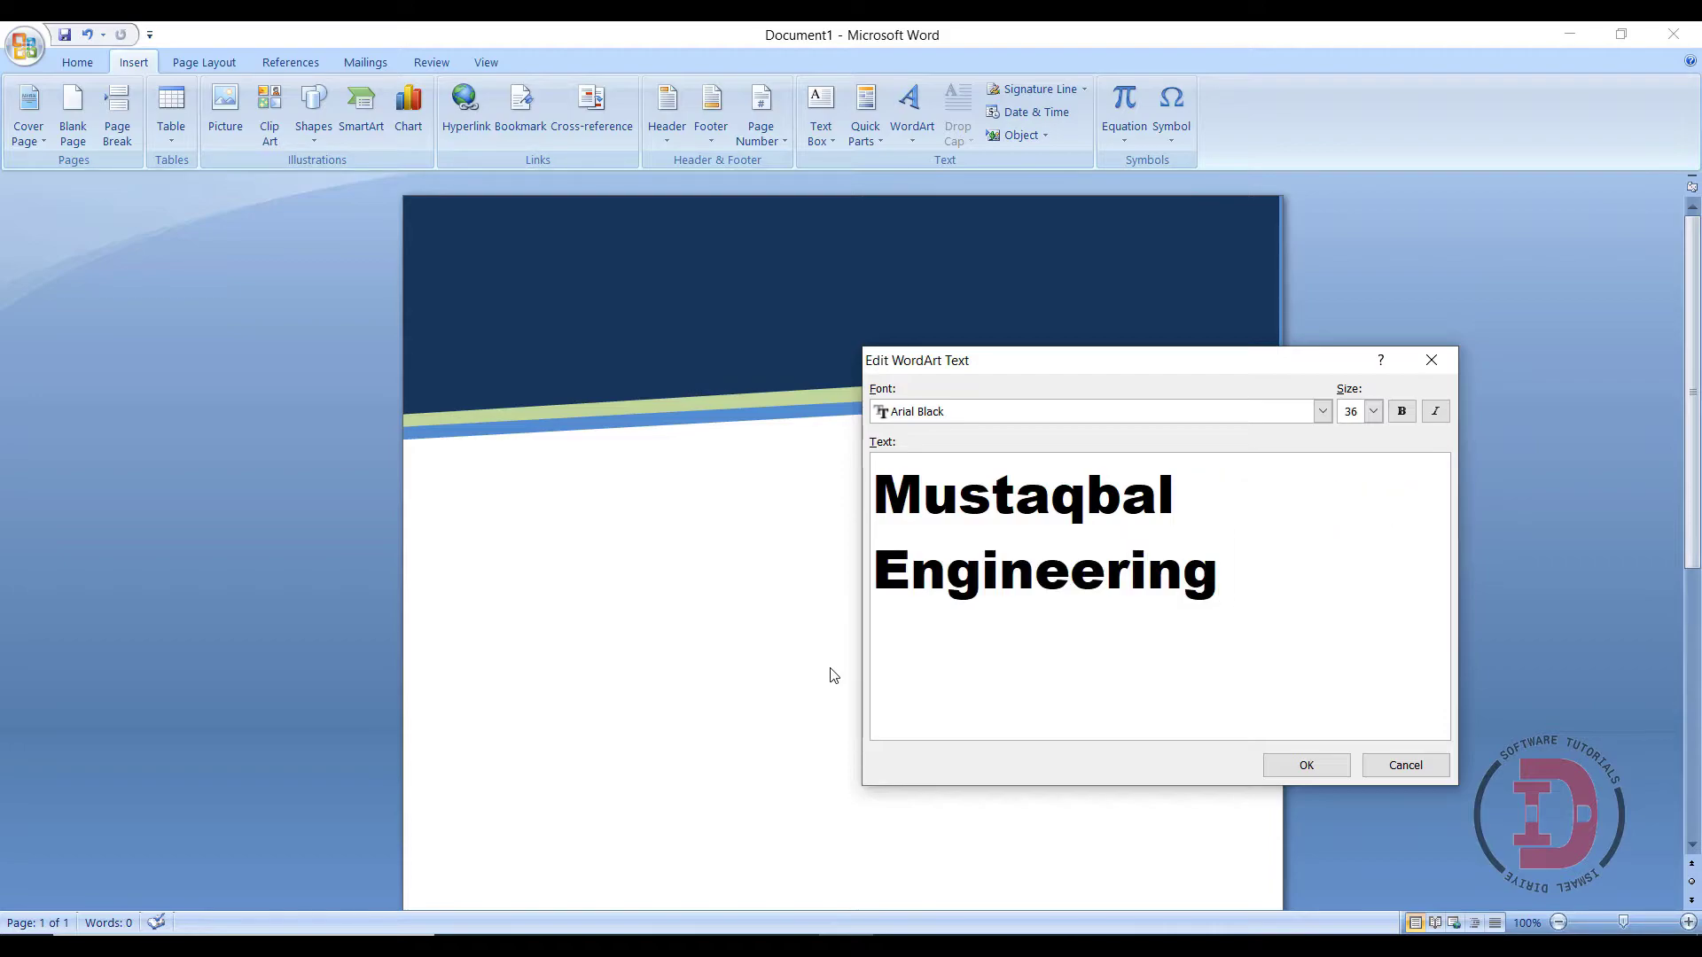
pyautogui.write(' Co.')
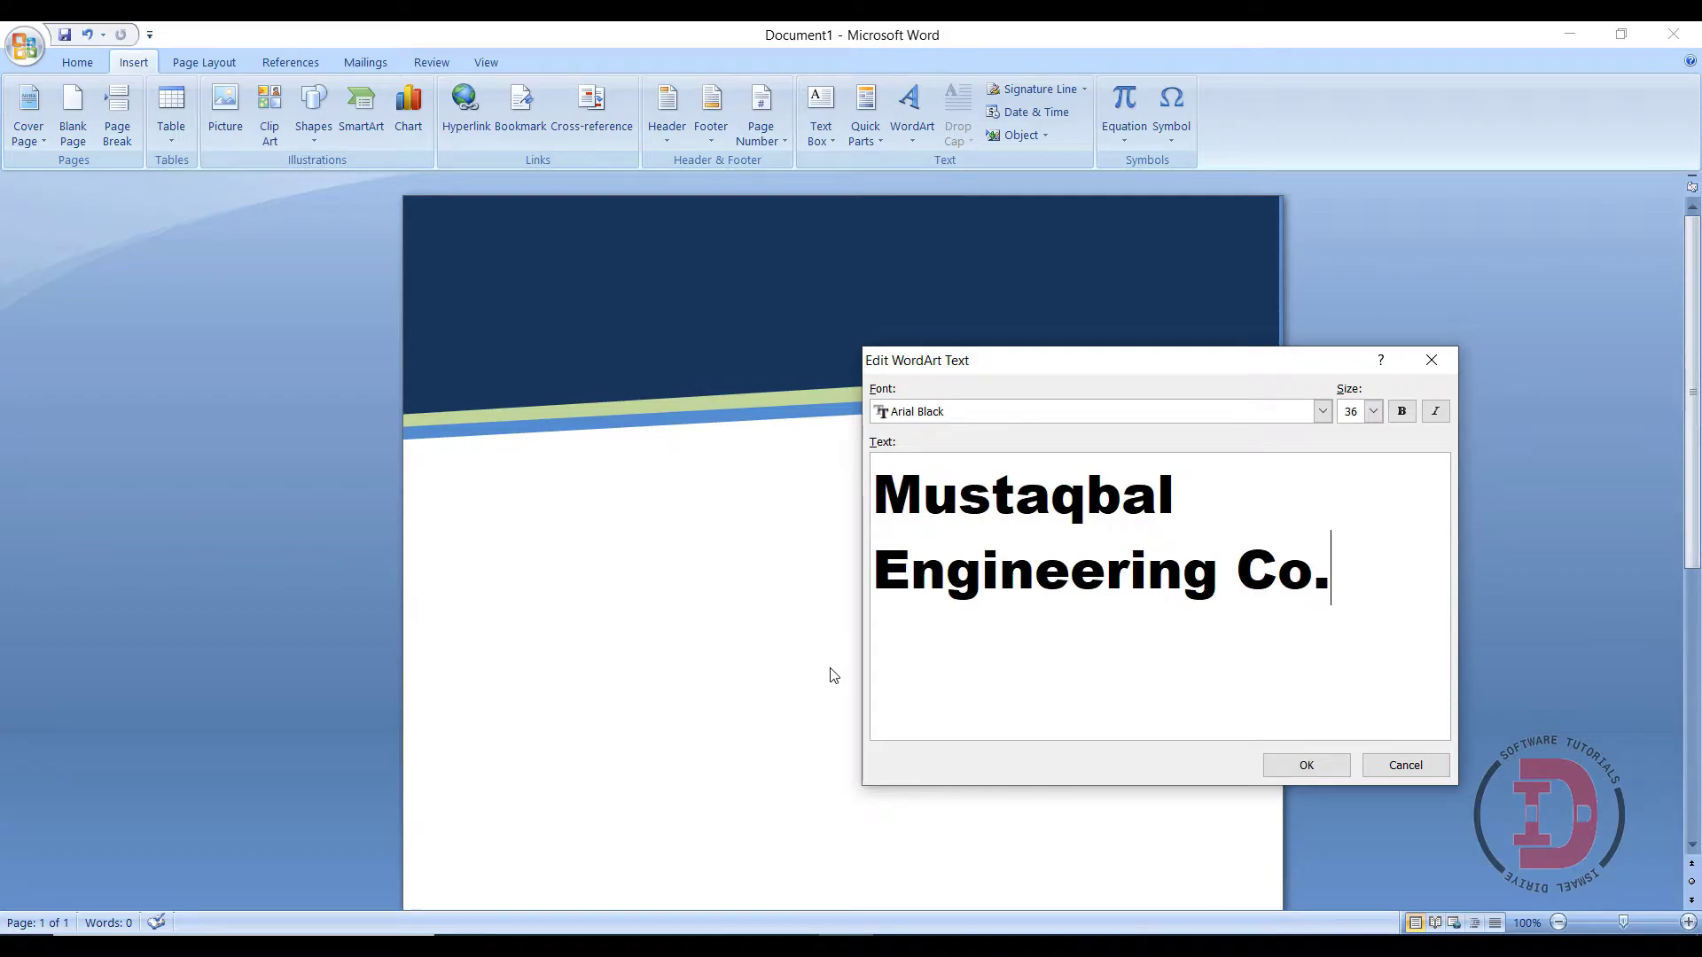
pyautogui.click(1330, 765)
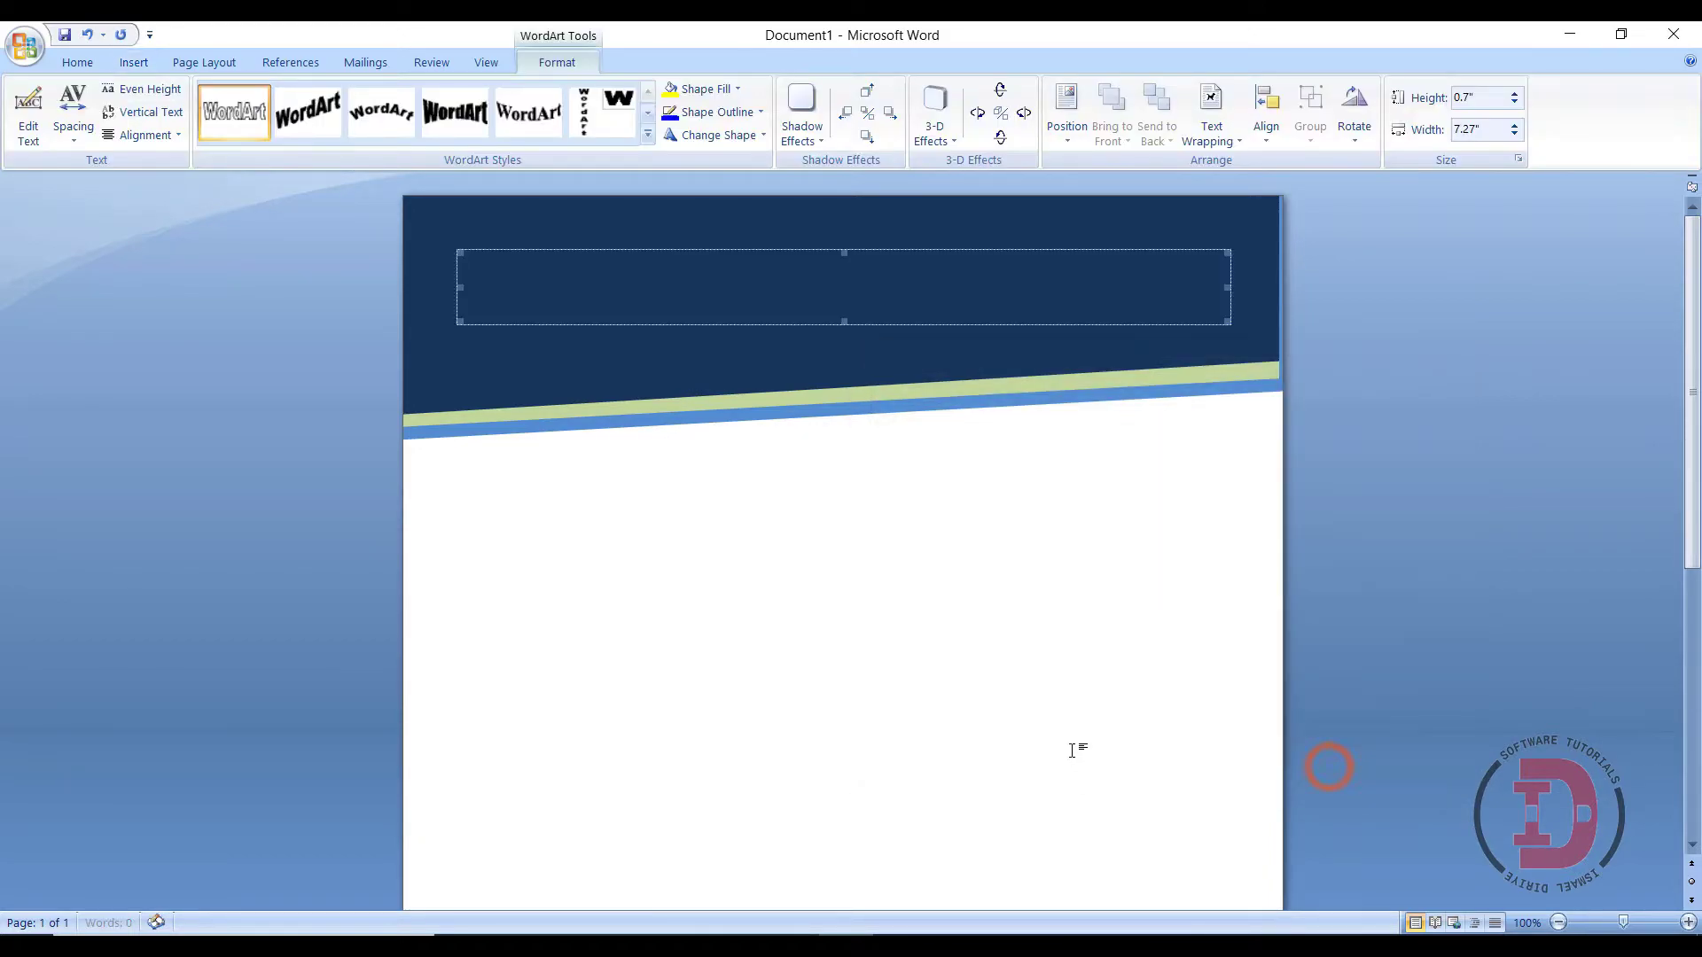
# - Position the WordArt at Top Center and bring it one layer forward
pyautogui.click(1065, 142)
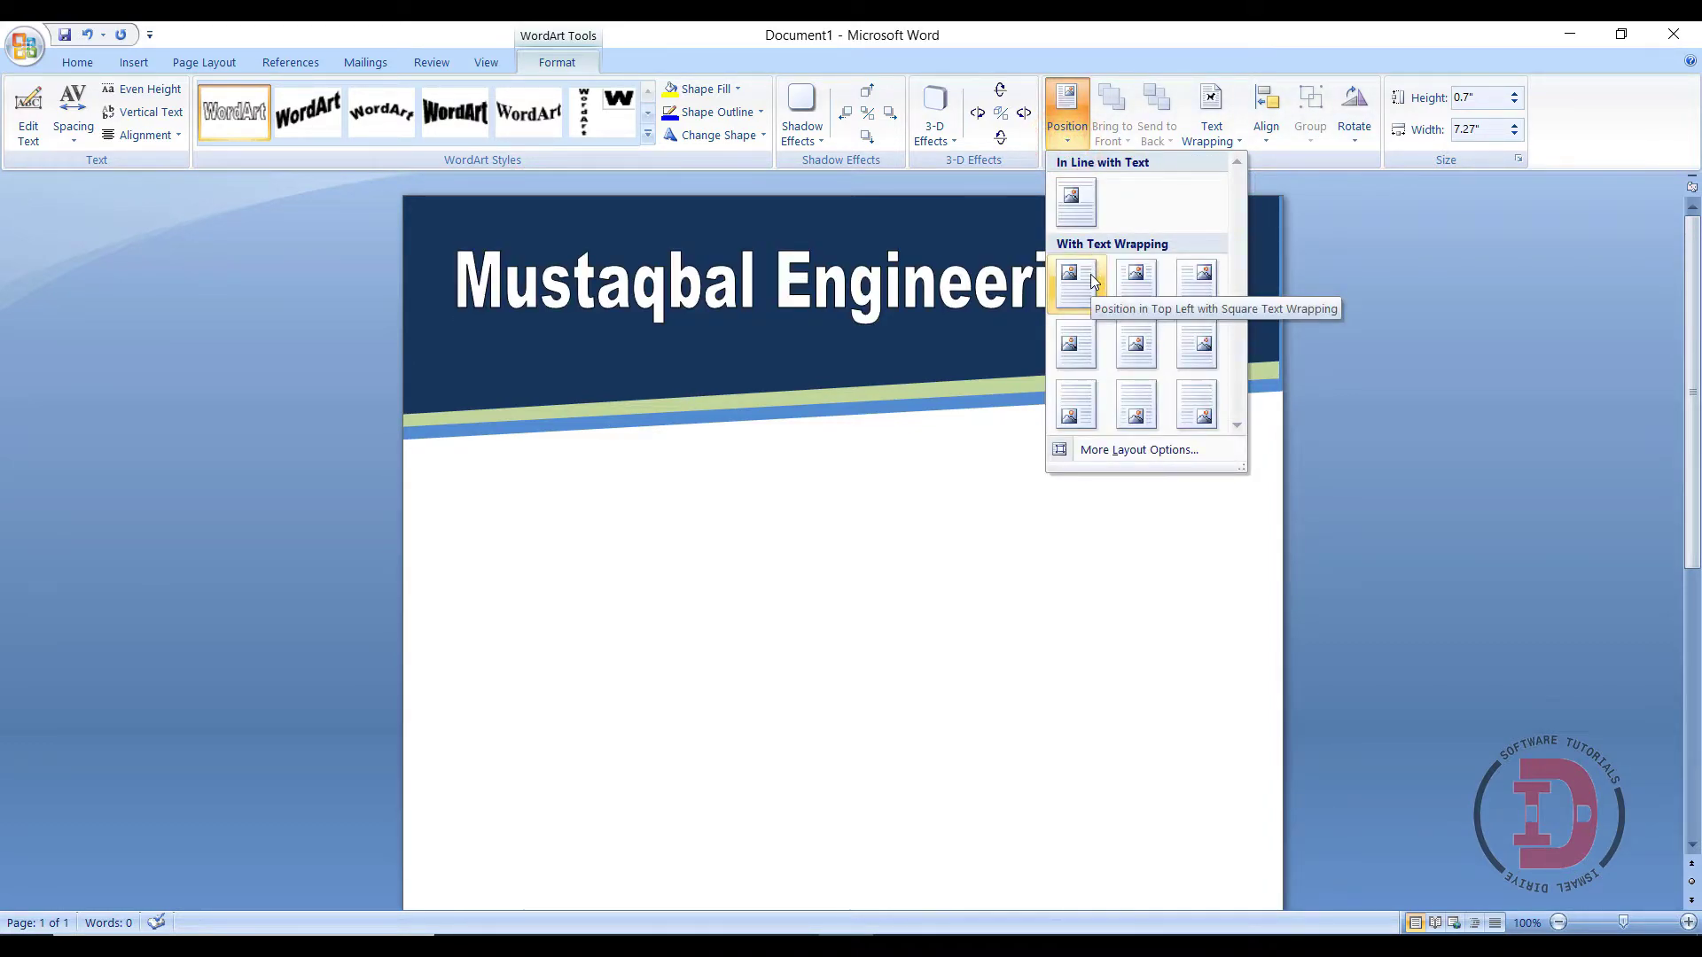
pyautogui.click(1148, 279)
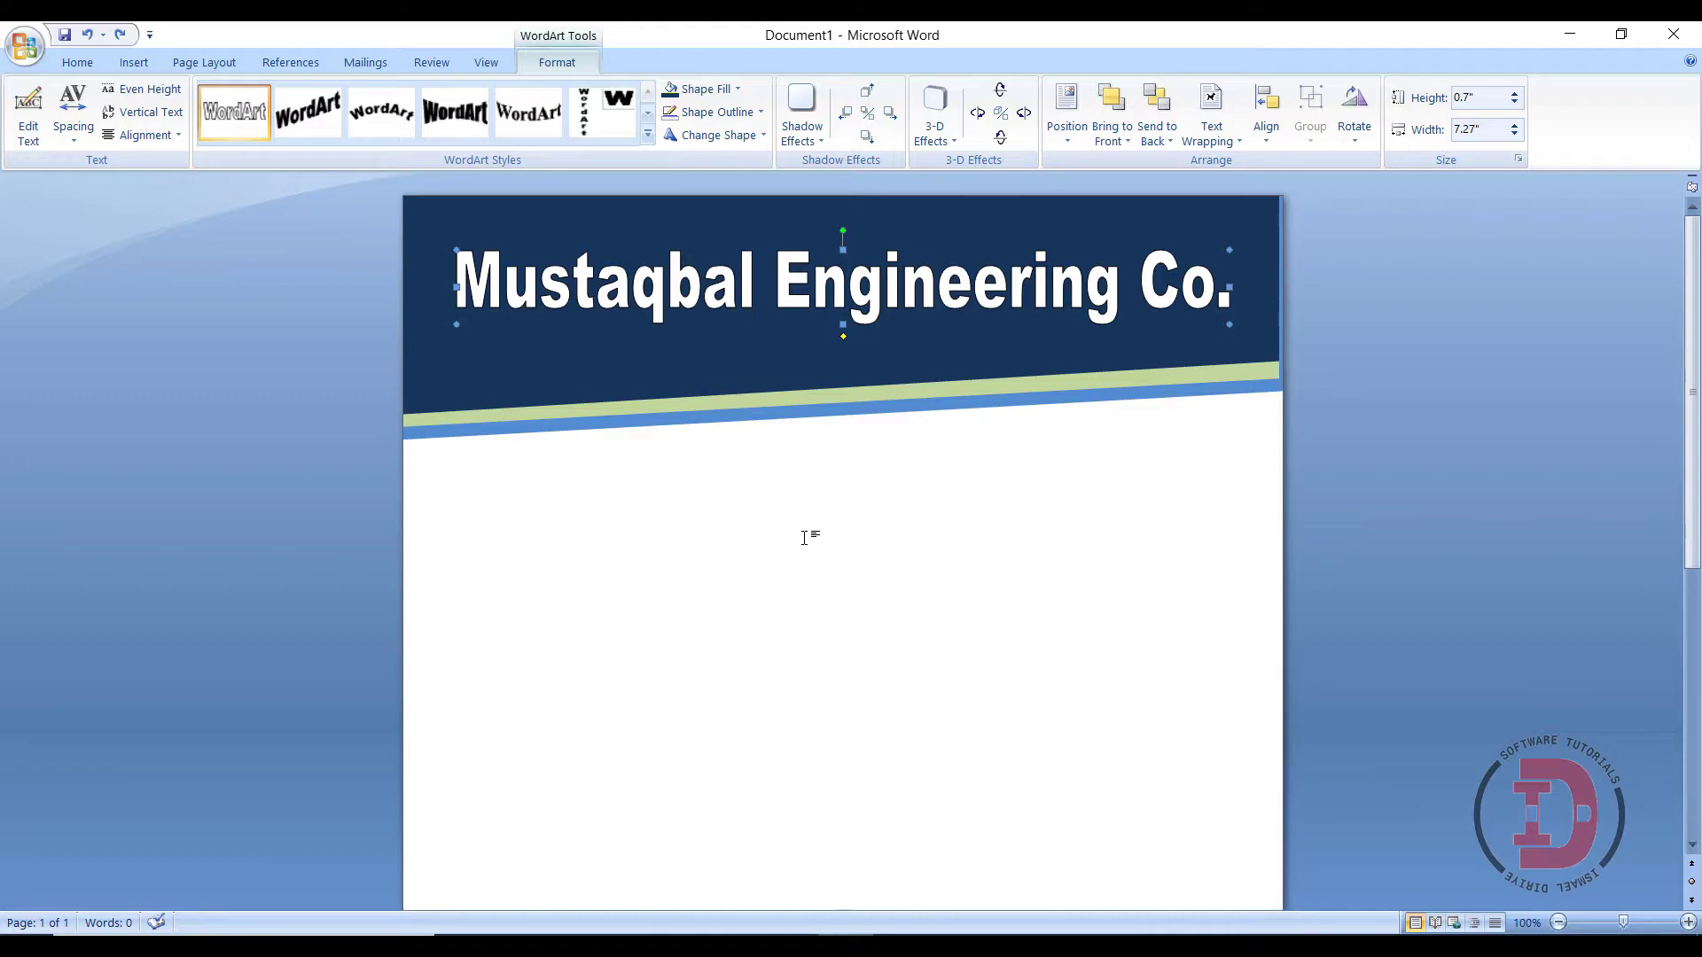
pyautogui.click(1114, 134)
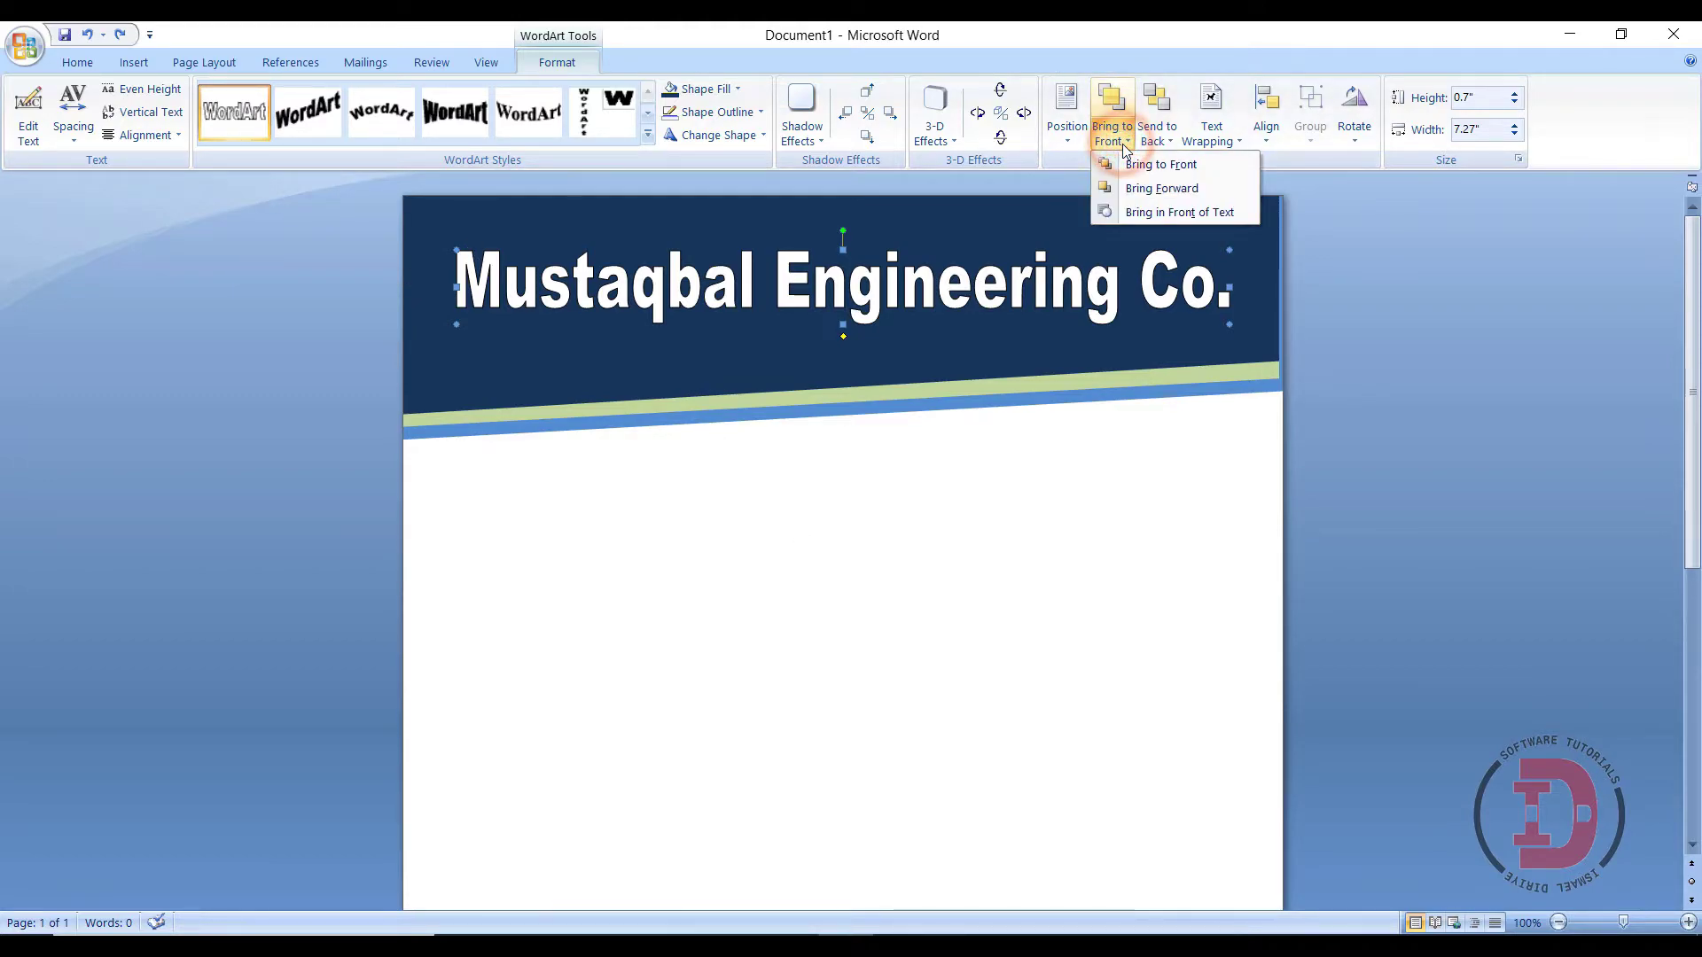
pyautogui.click(1143, 188)
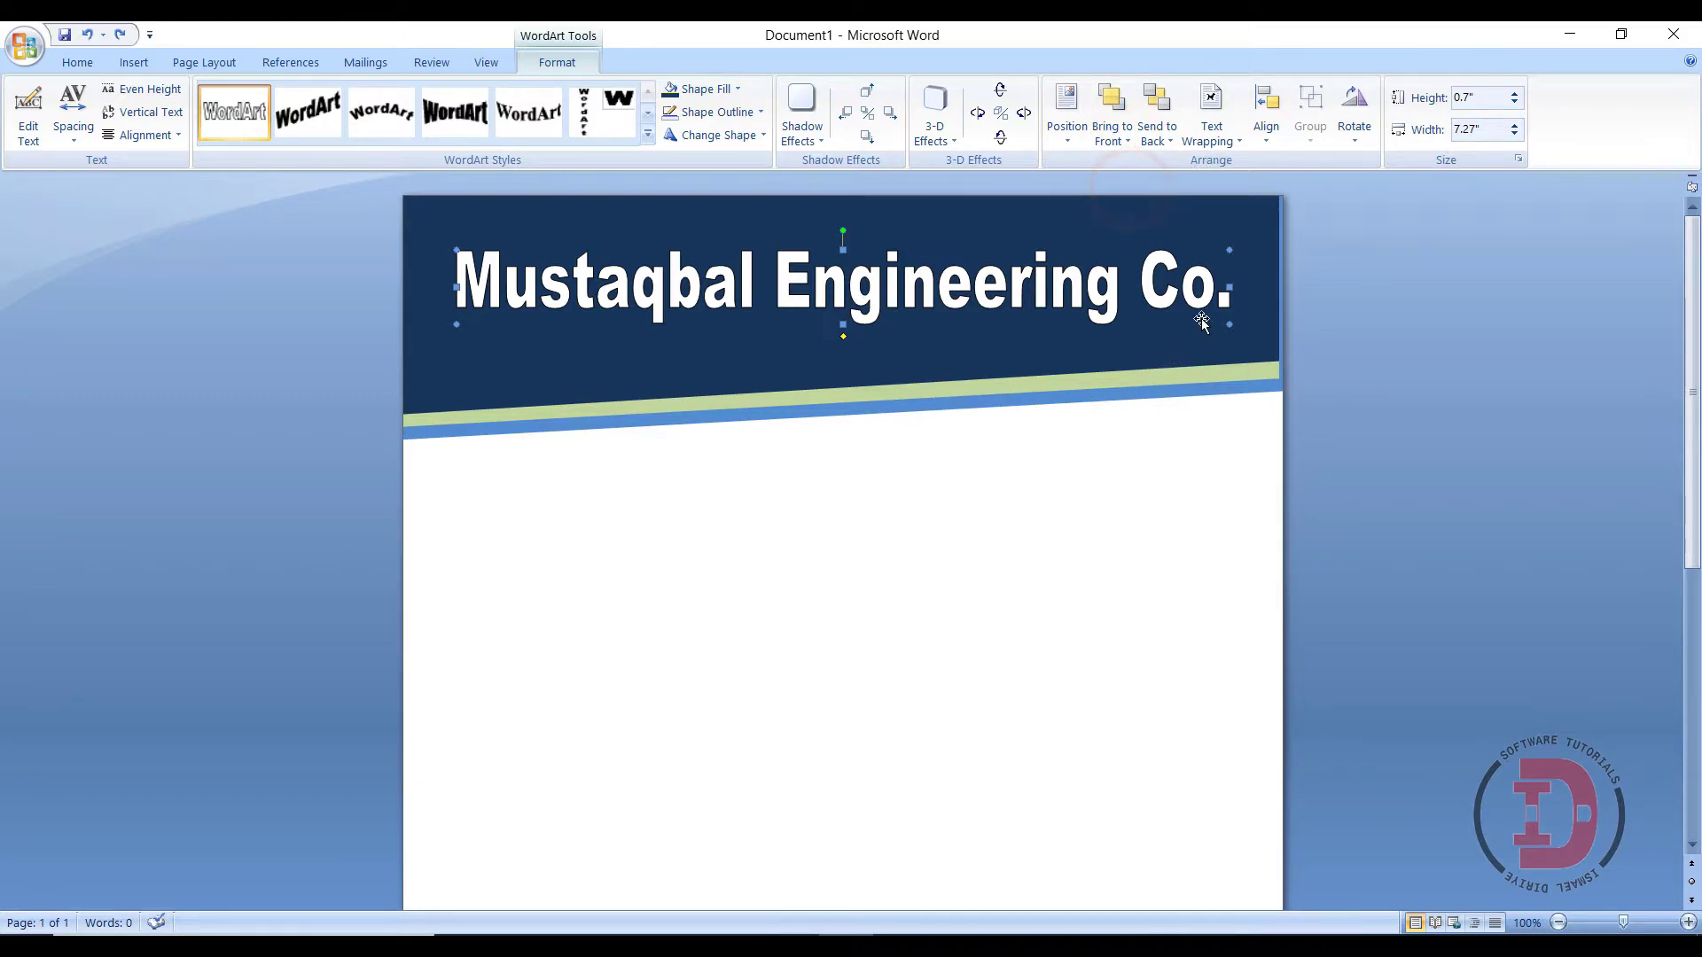
# - Shrink the WordArt to 5.08 by 0.59 inches and move it near the navy band's top
pyautogui.moveTo(458, 324); pyautogui.dragTo(689, 312)
pyautogui.click(973, 284)
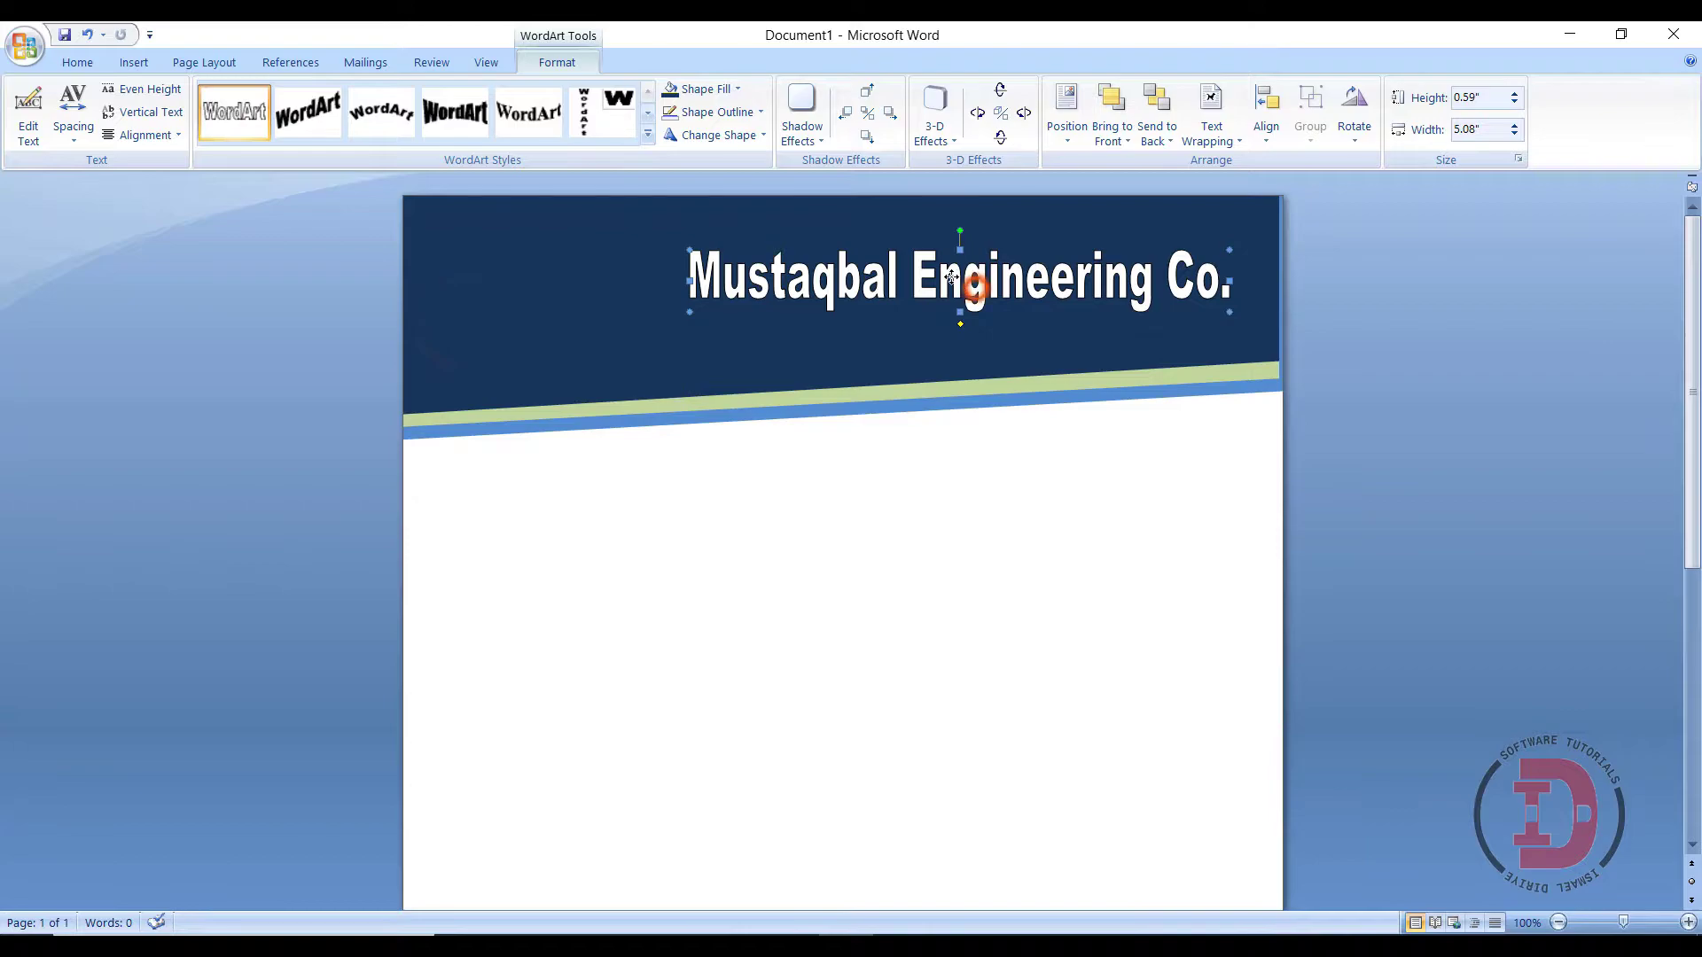
pyautogui.moveTo(951, 277); pyautogui.dragTo(918, 251)
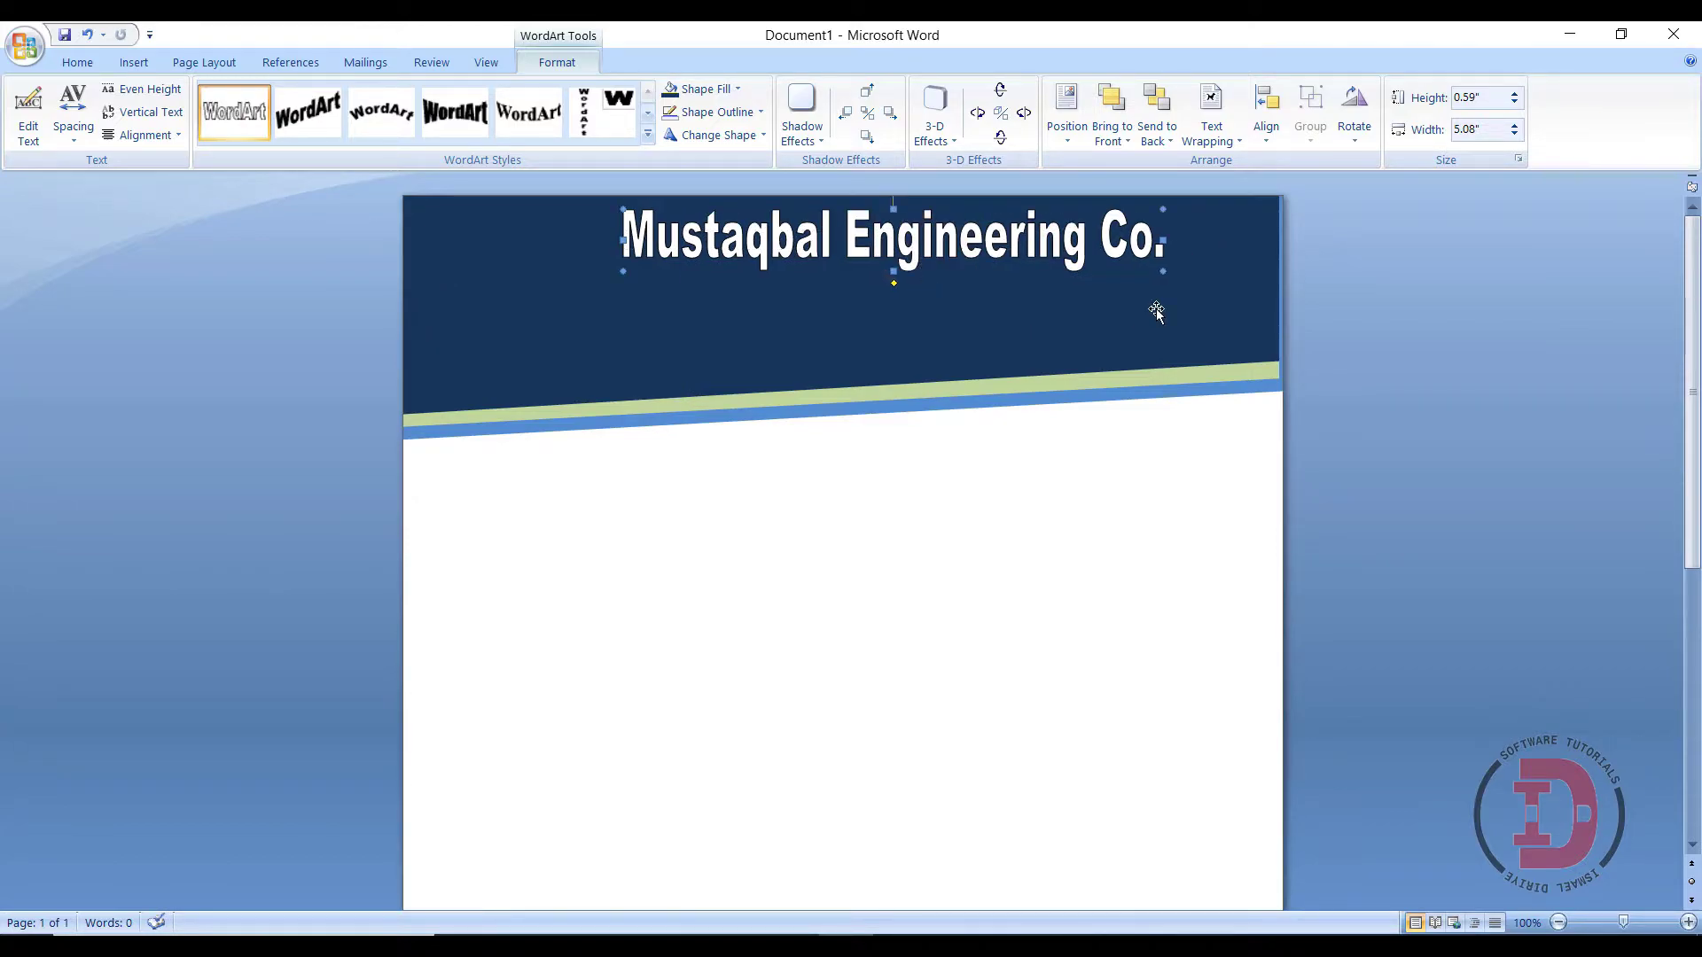
pyautogui.click(1370, 283)
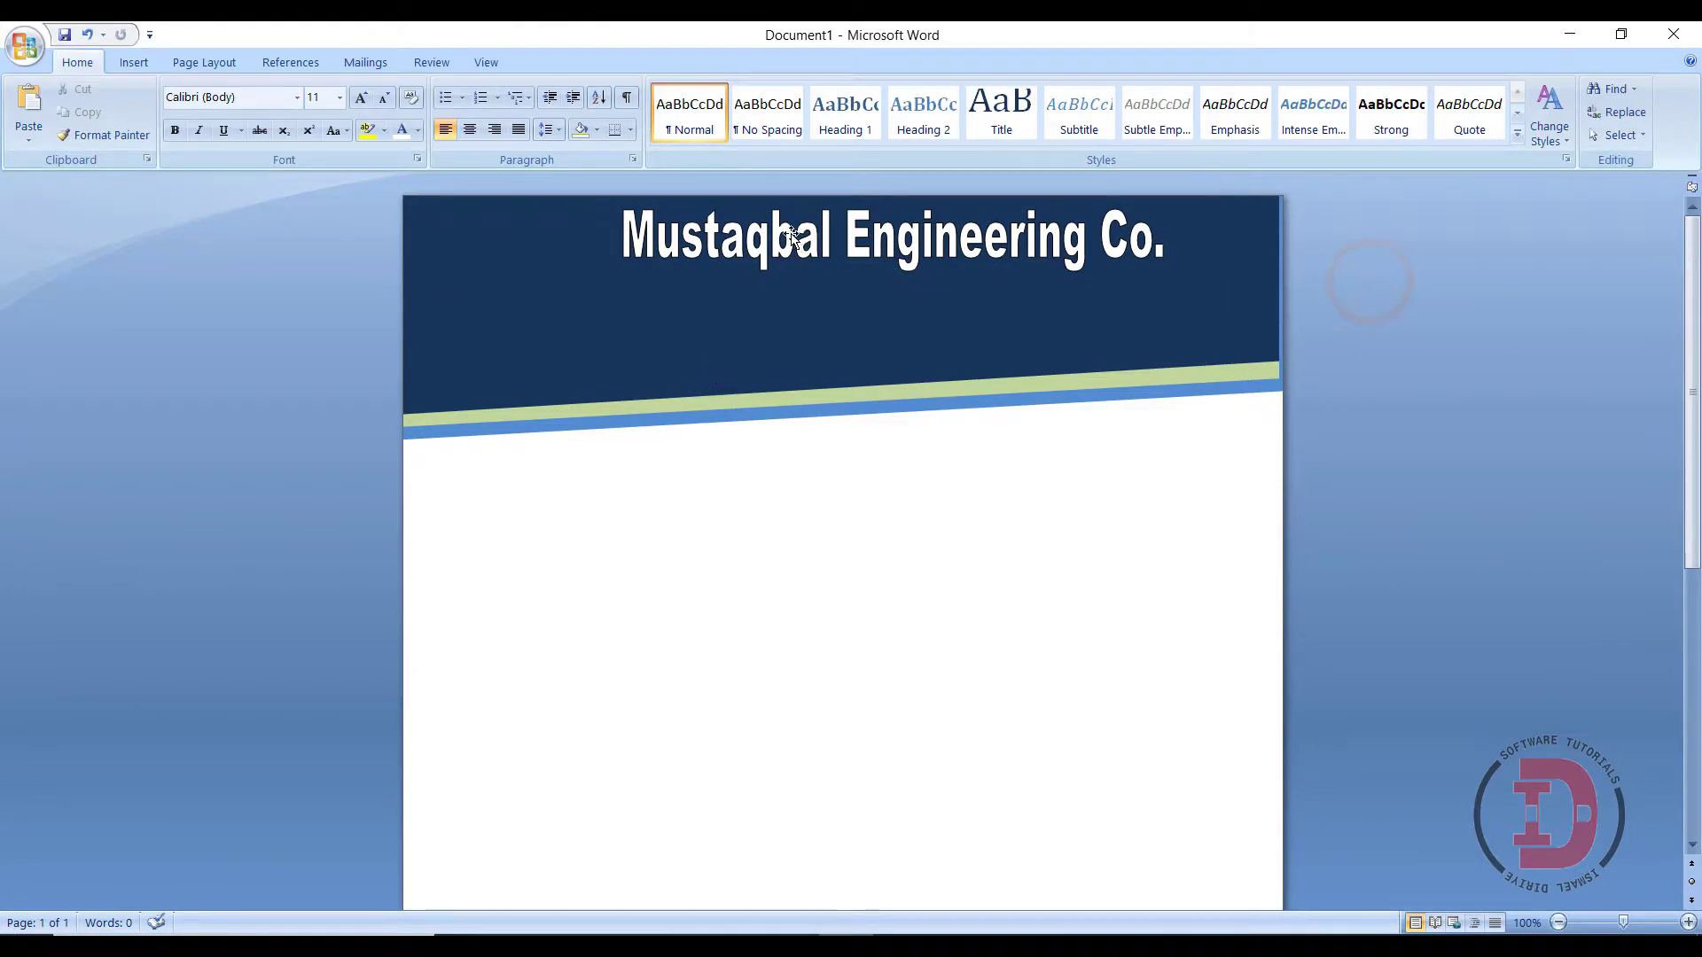
# - Draw a text box under the company name and type the 'Adress :' line with city and country
pyautogui.click(115, 62)
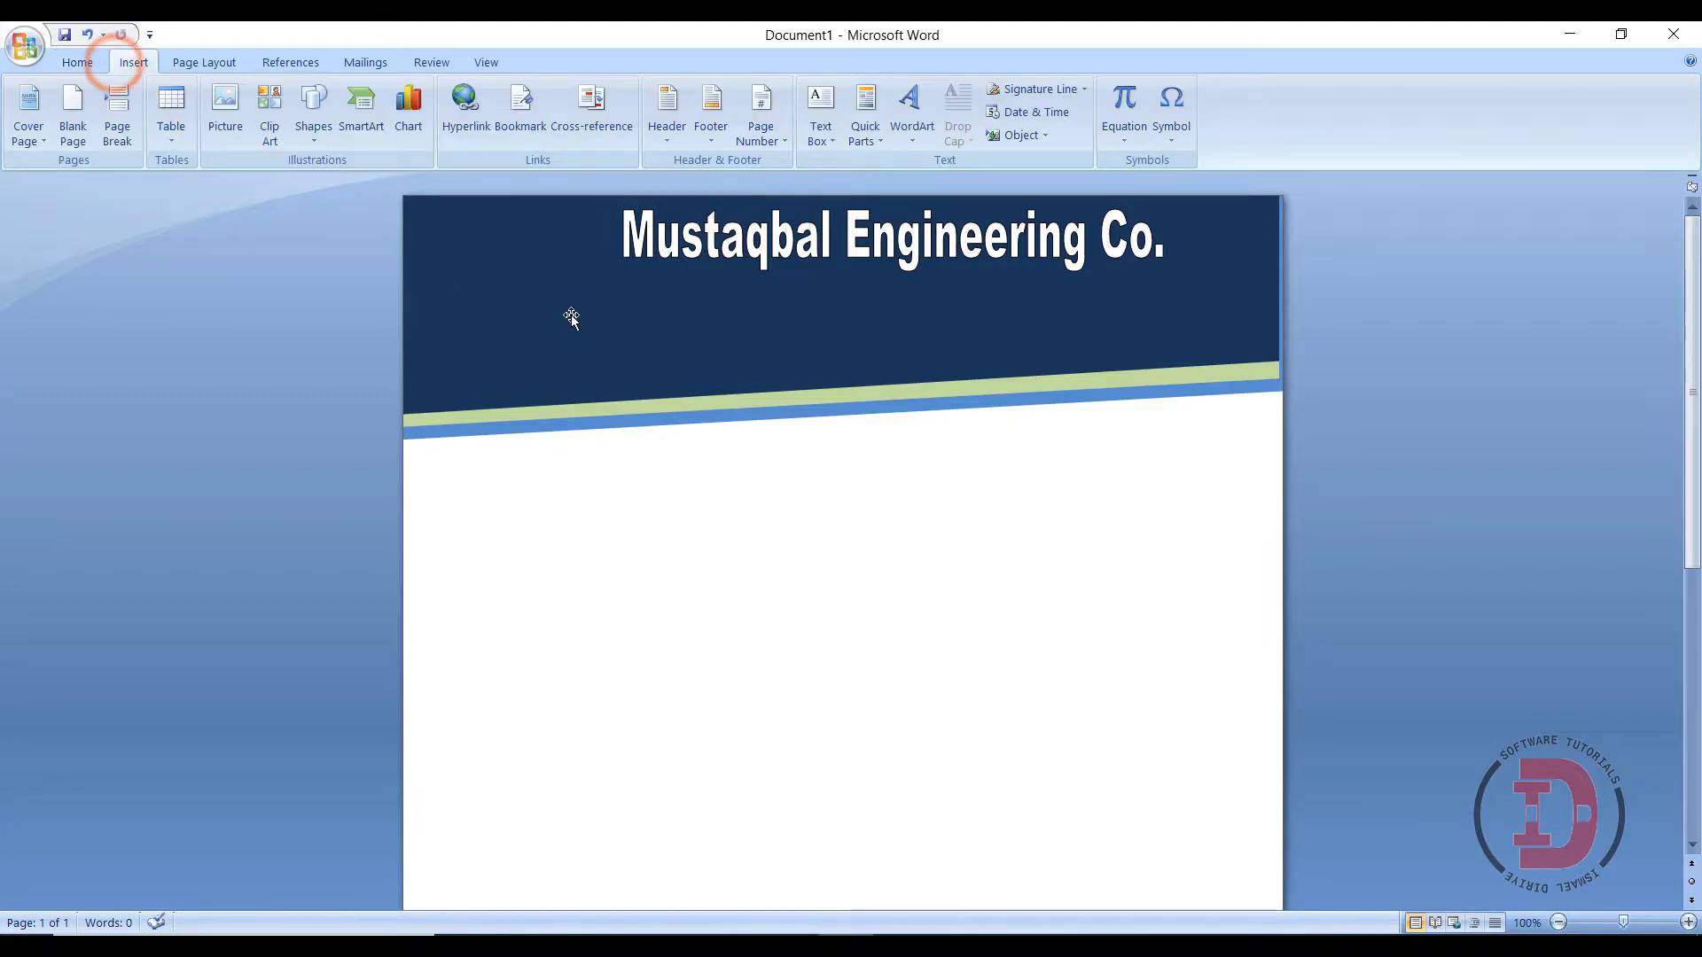
pyautogui.click(820, 133)
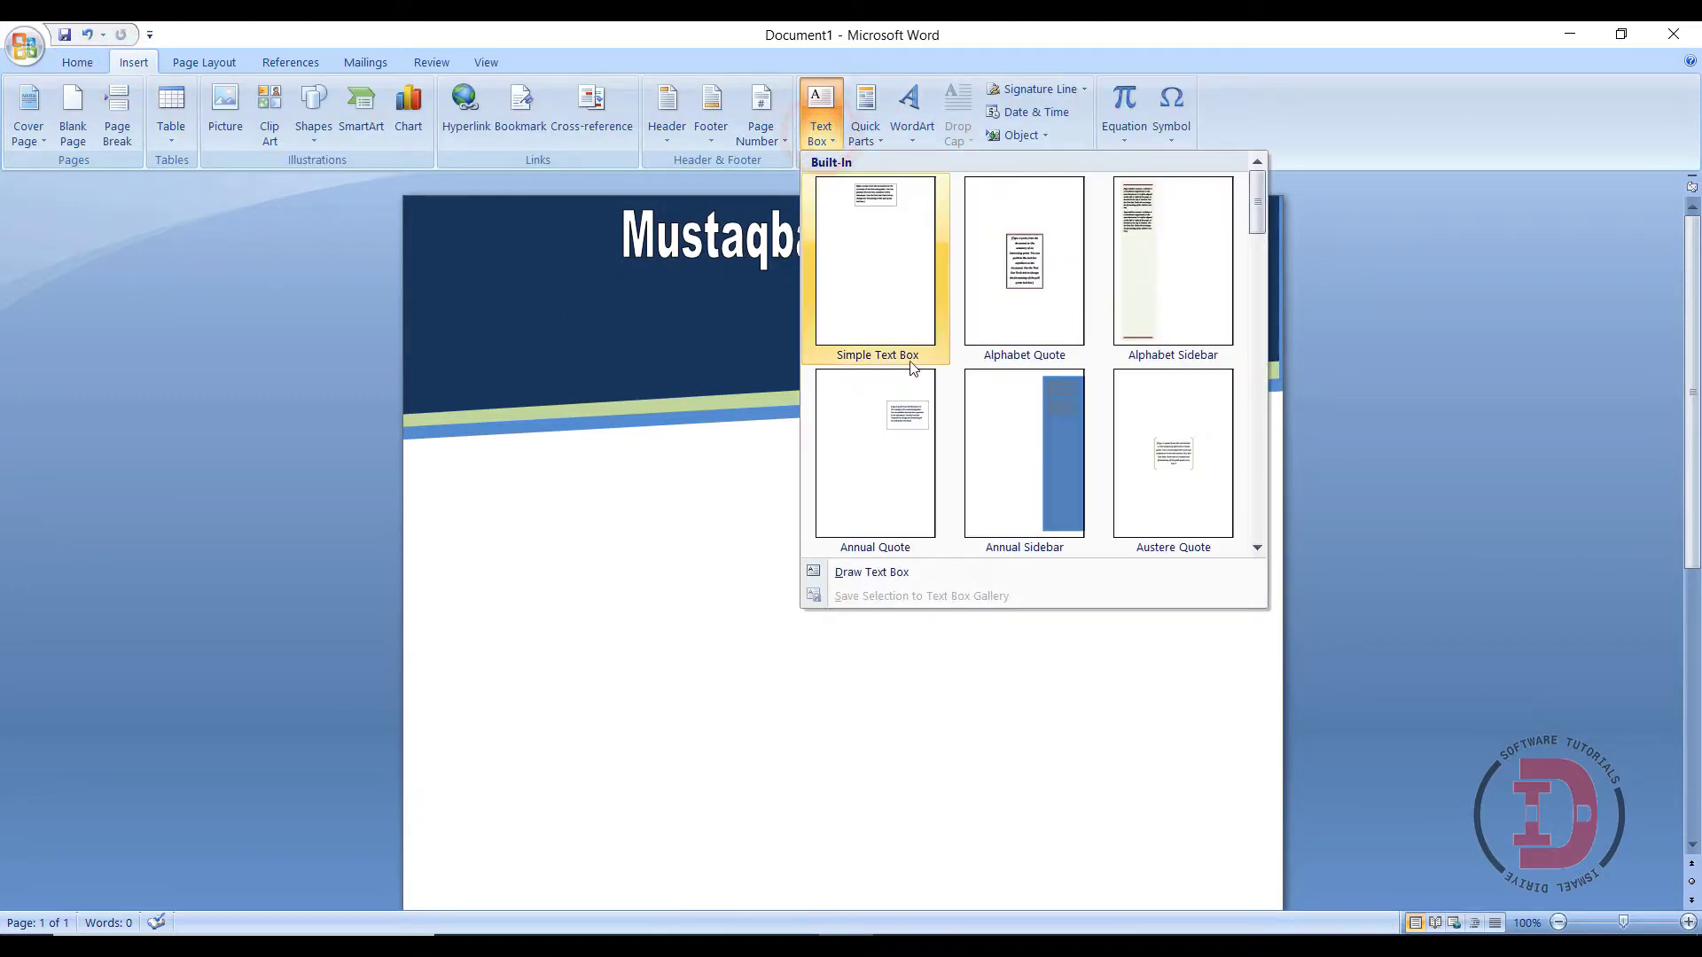
pyautogui.click(841, 573)
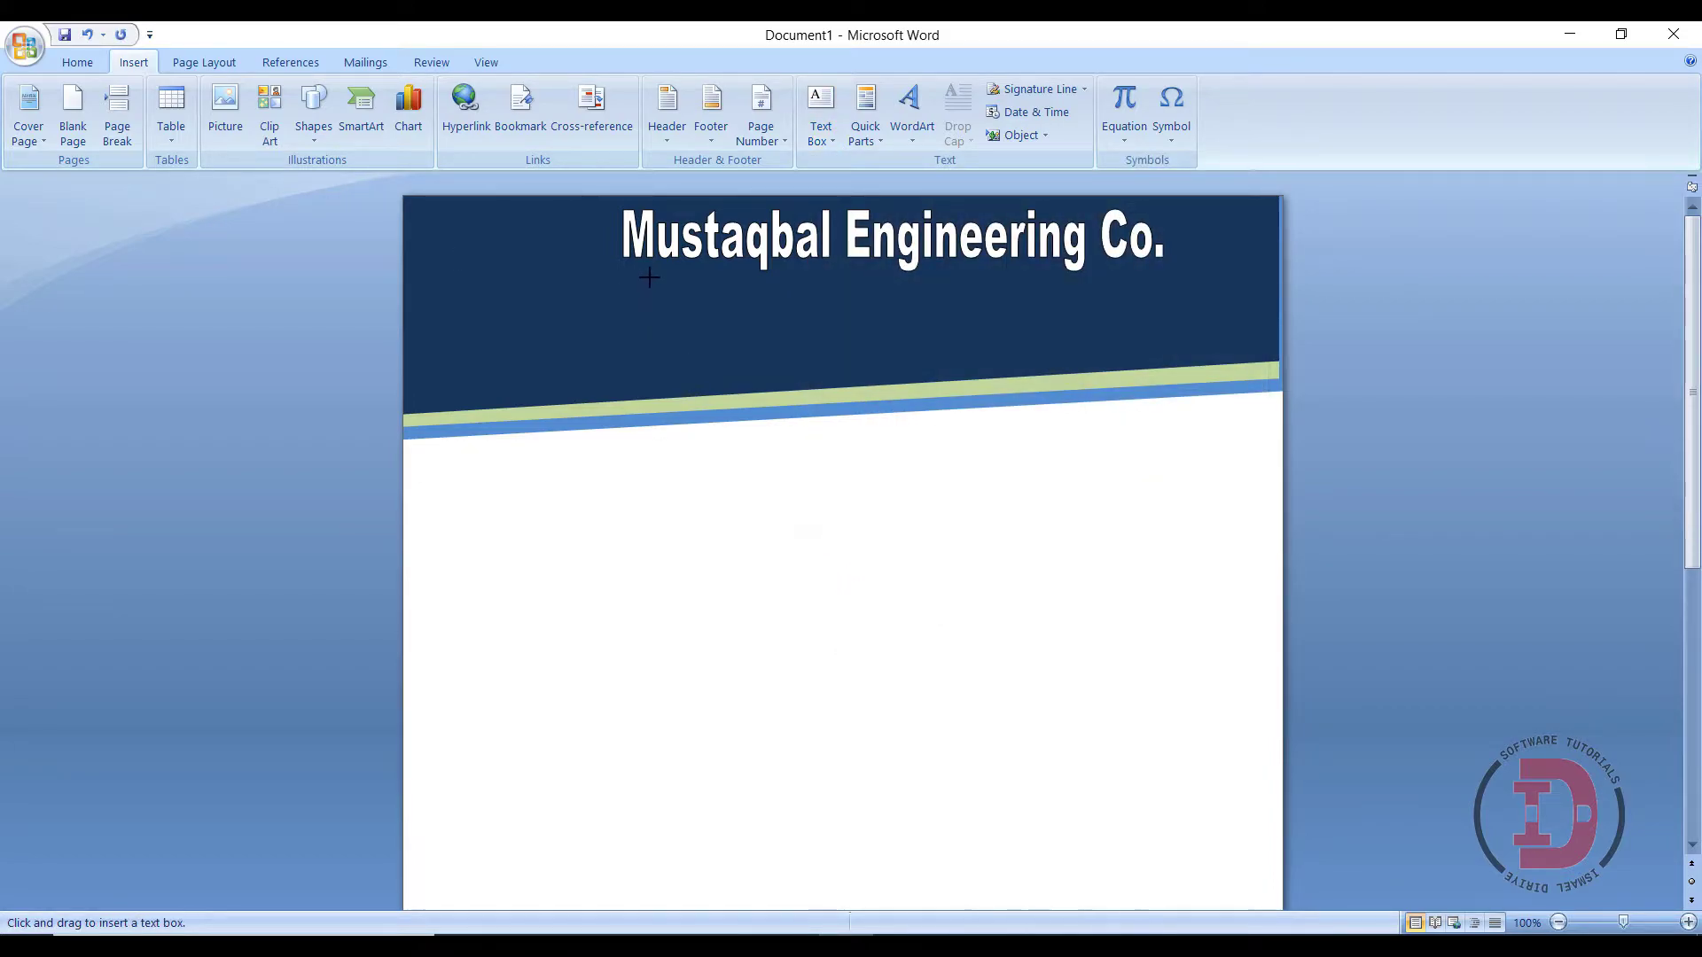
pyautogui.moveTo(665, 276); pyautogui.dragTo(1163, 307)
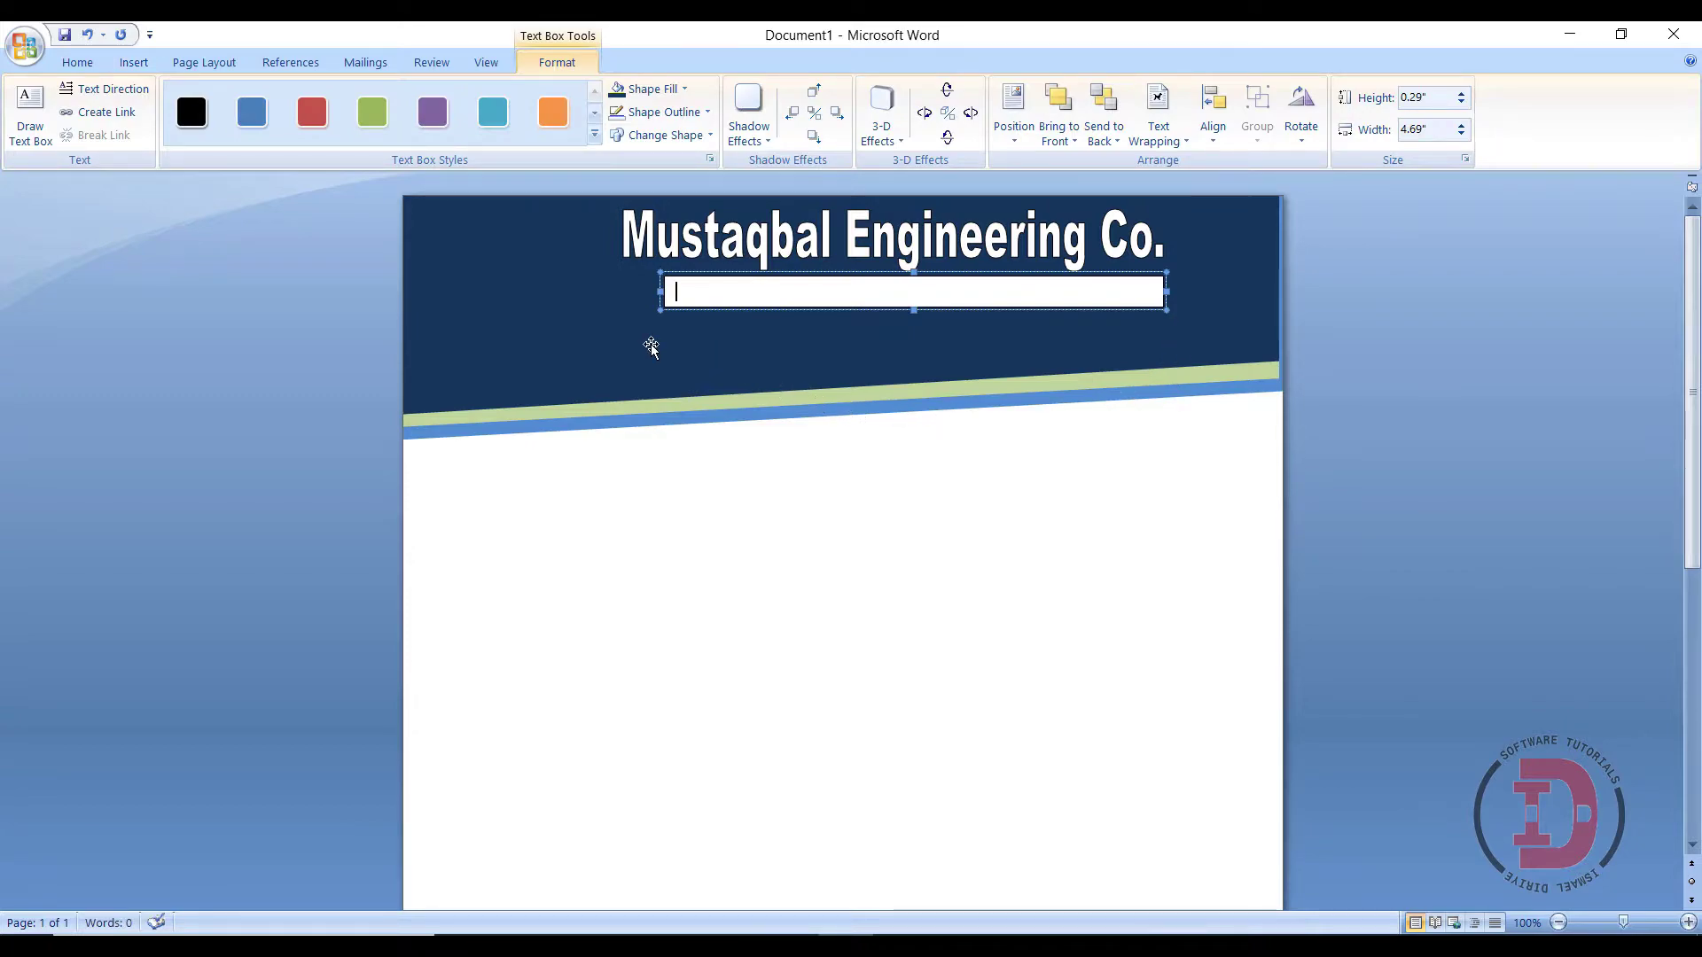
pyautogui.write('Adress : Mo')
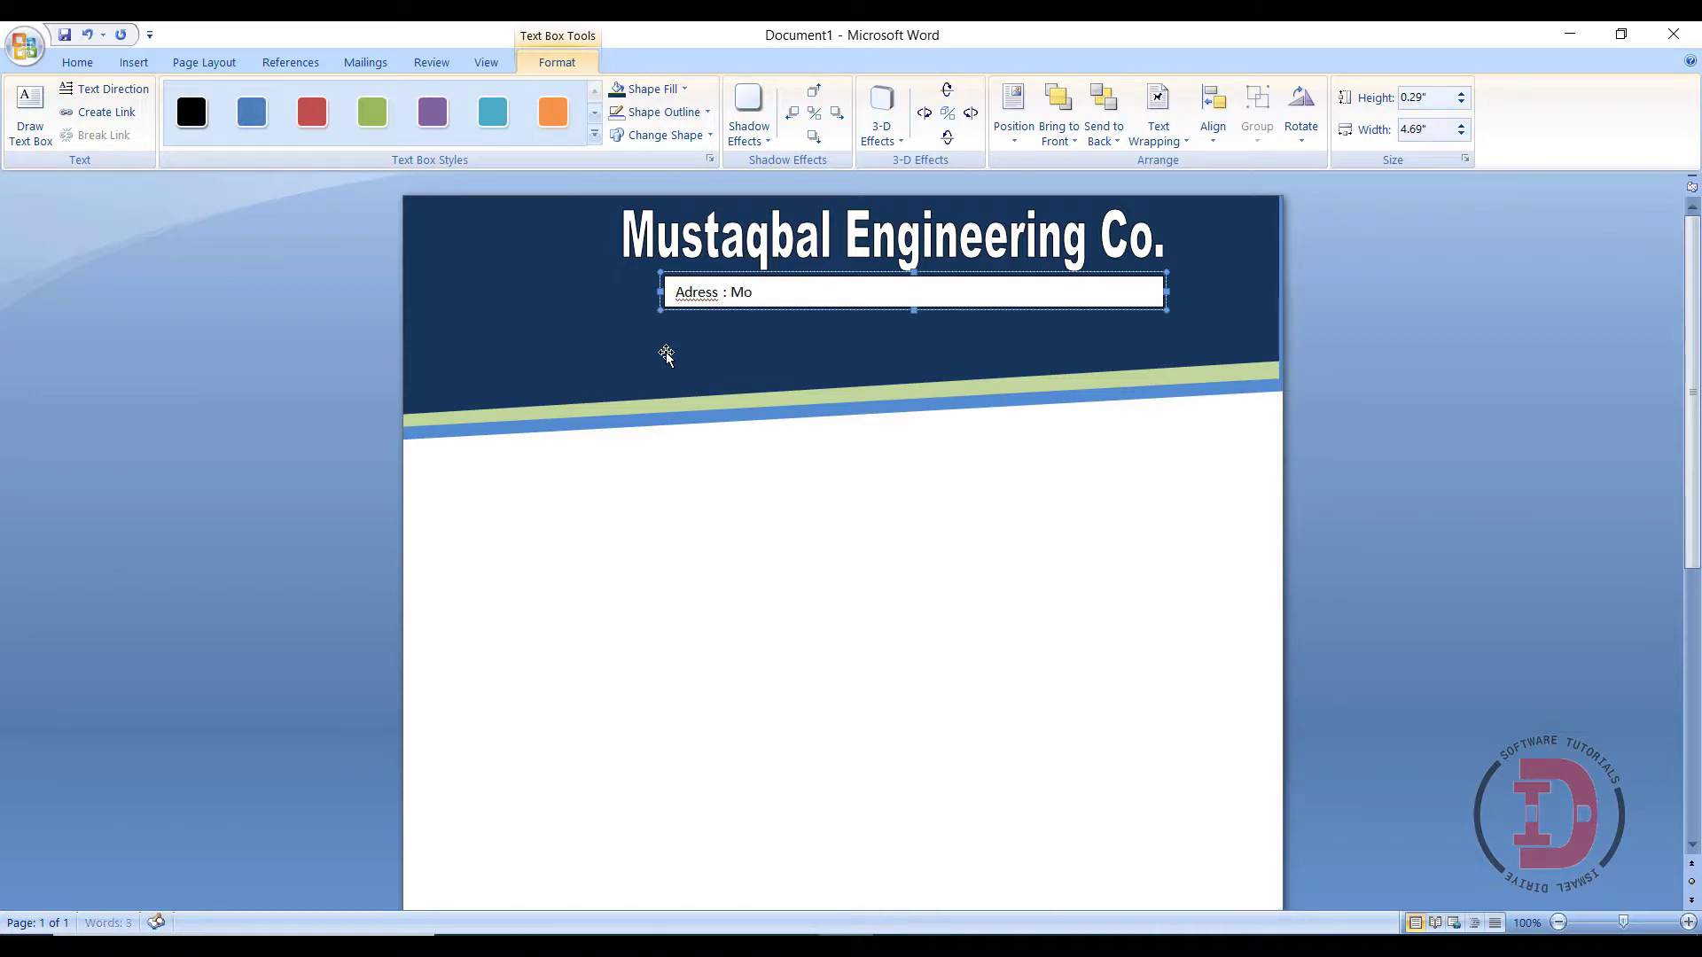
pyautogui.write('a')
pyautogui.write('malia')
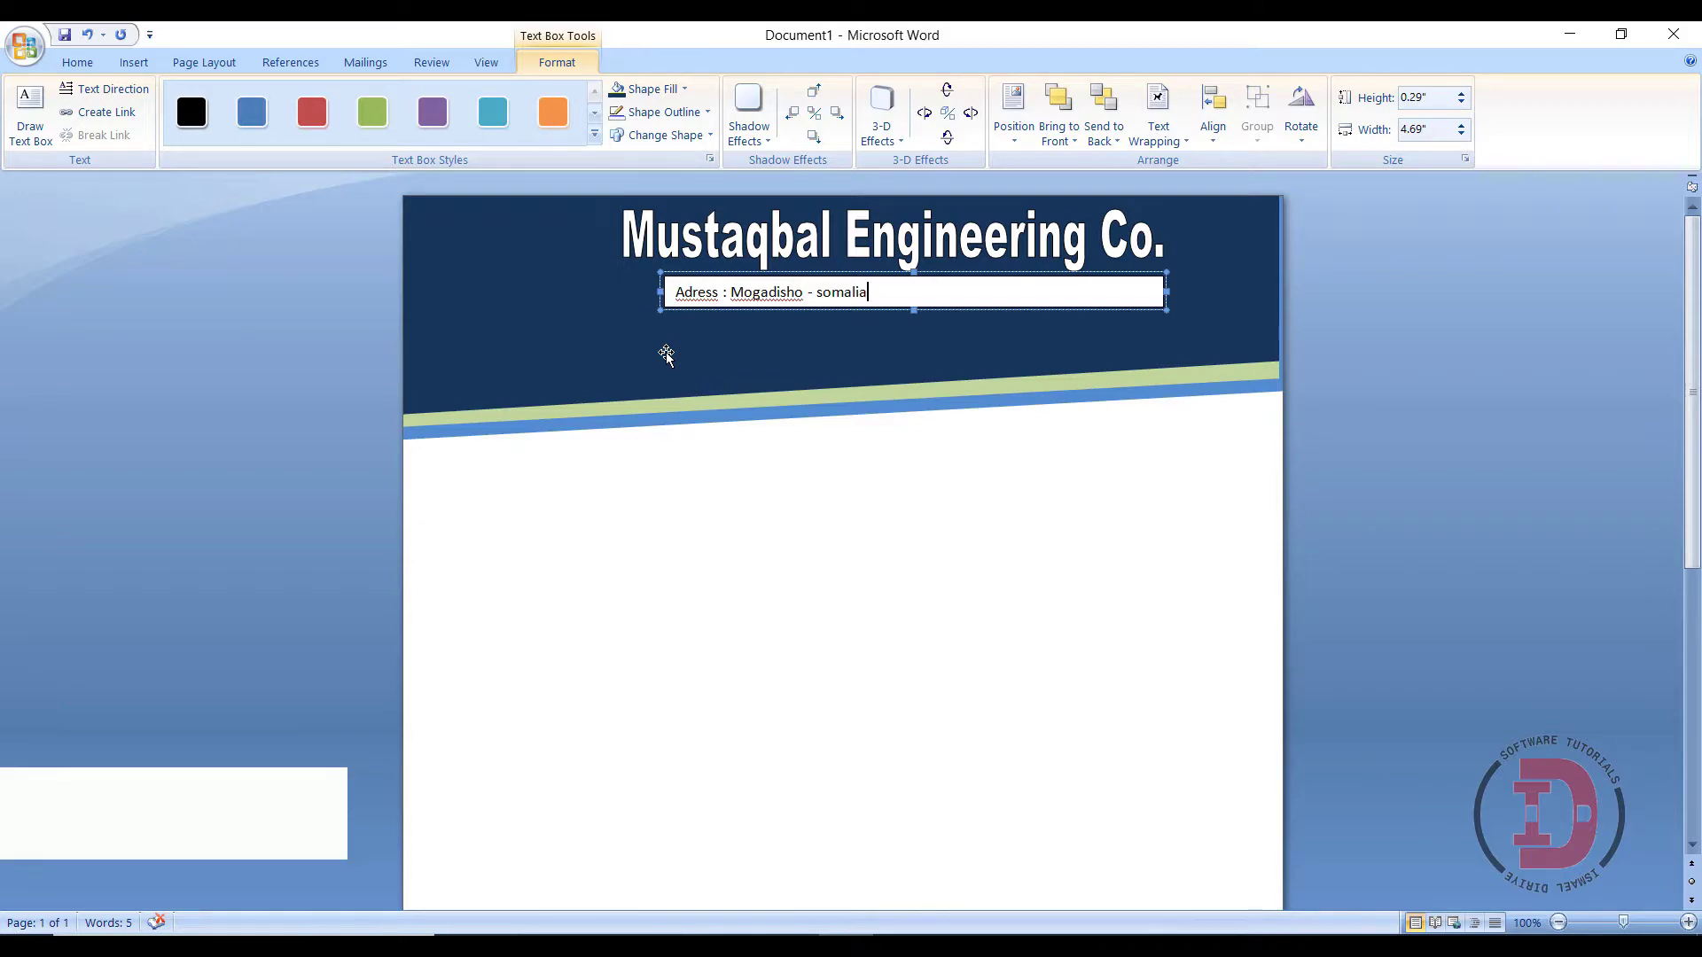
# - Make the address line bold, 14 pt and centred
pyautogui.moveTo(676, 292); pyautogui.dragTo(895, 297)
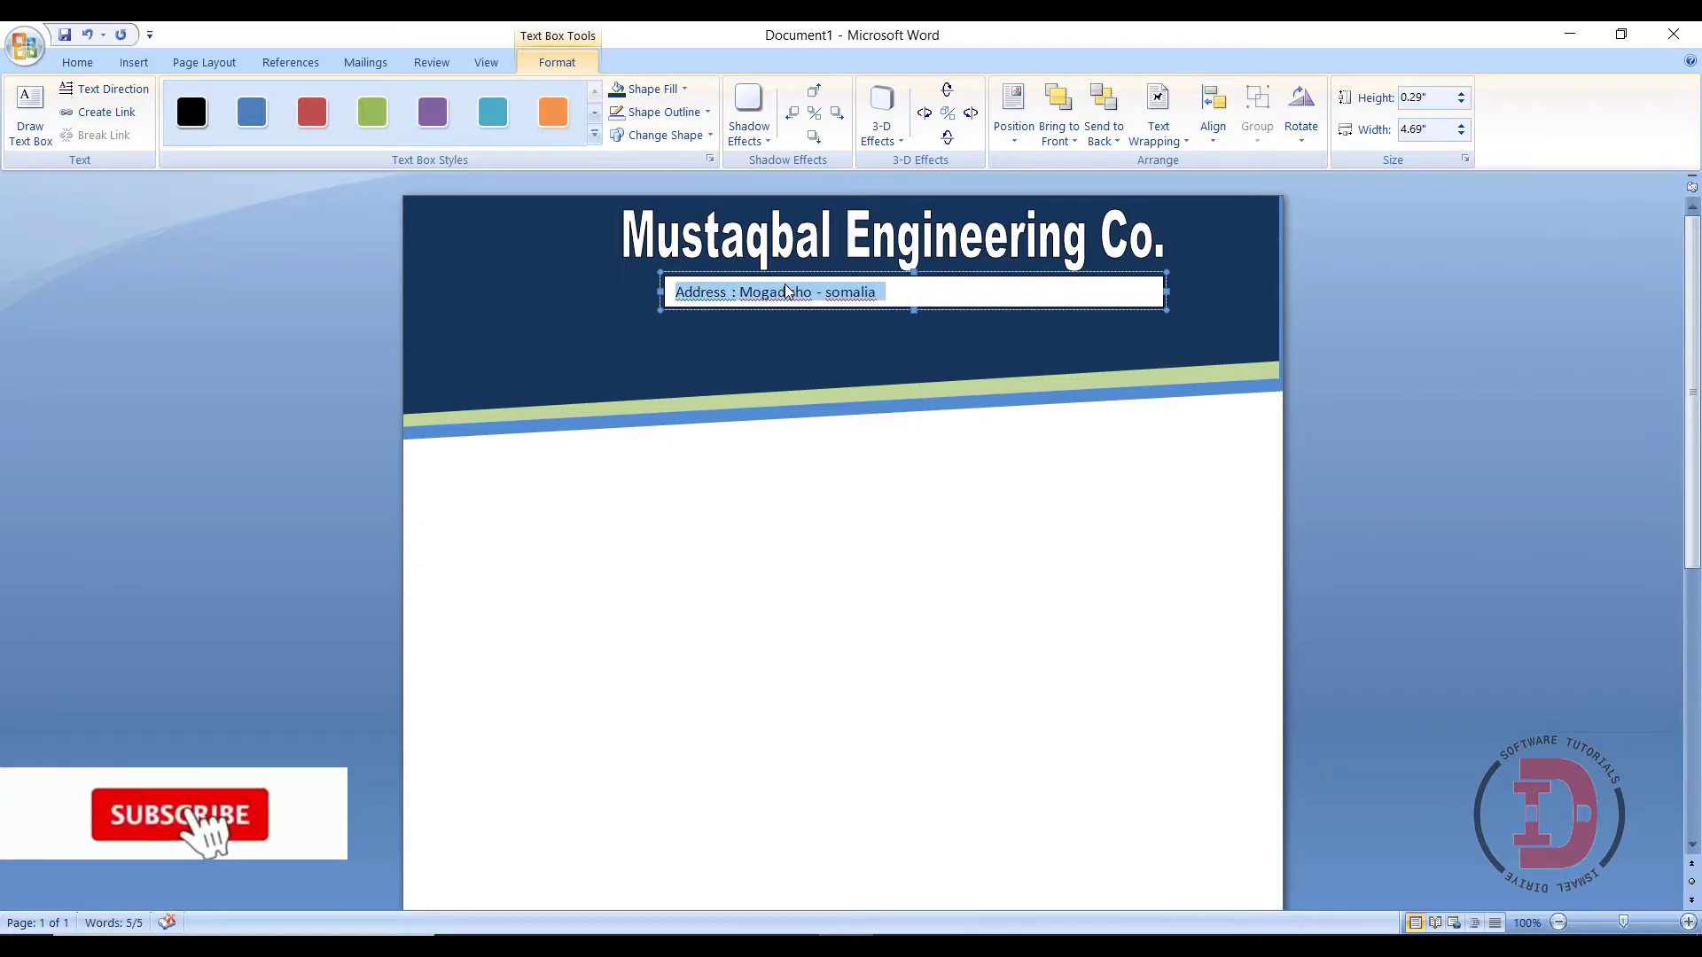
pyautogui.rightClick(785, 291)
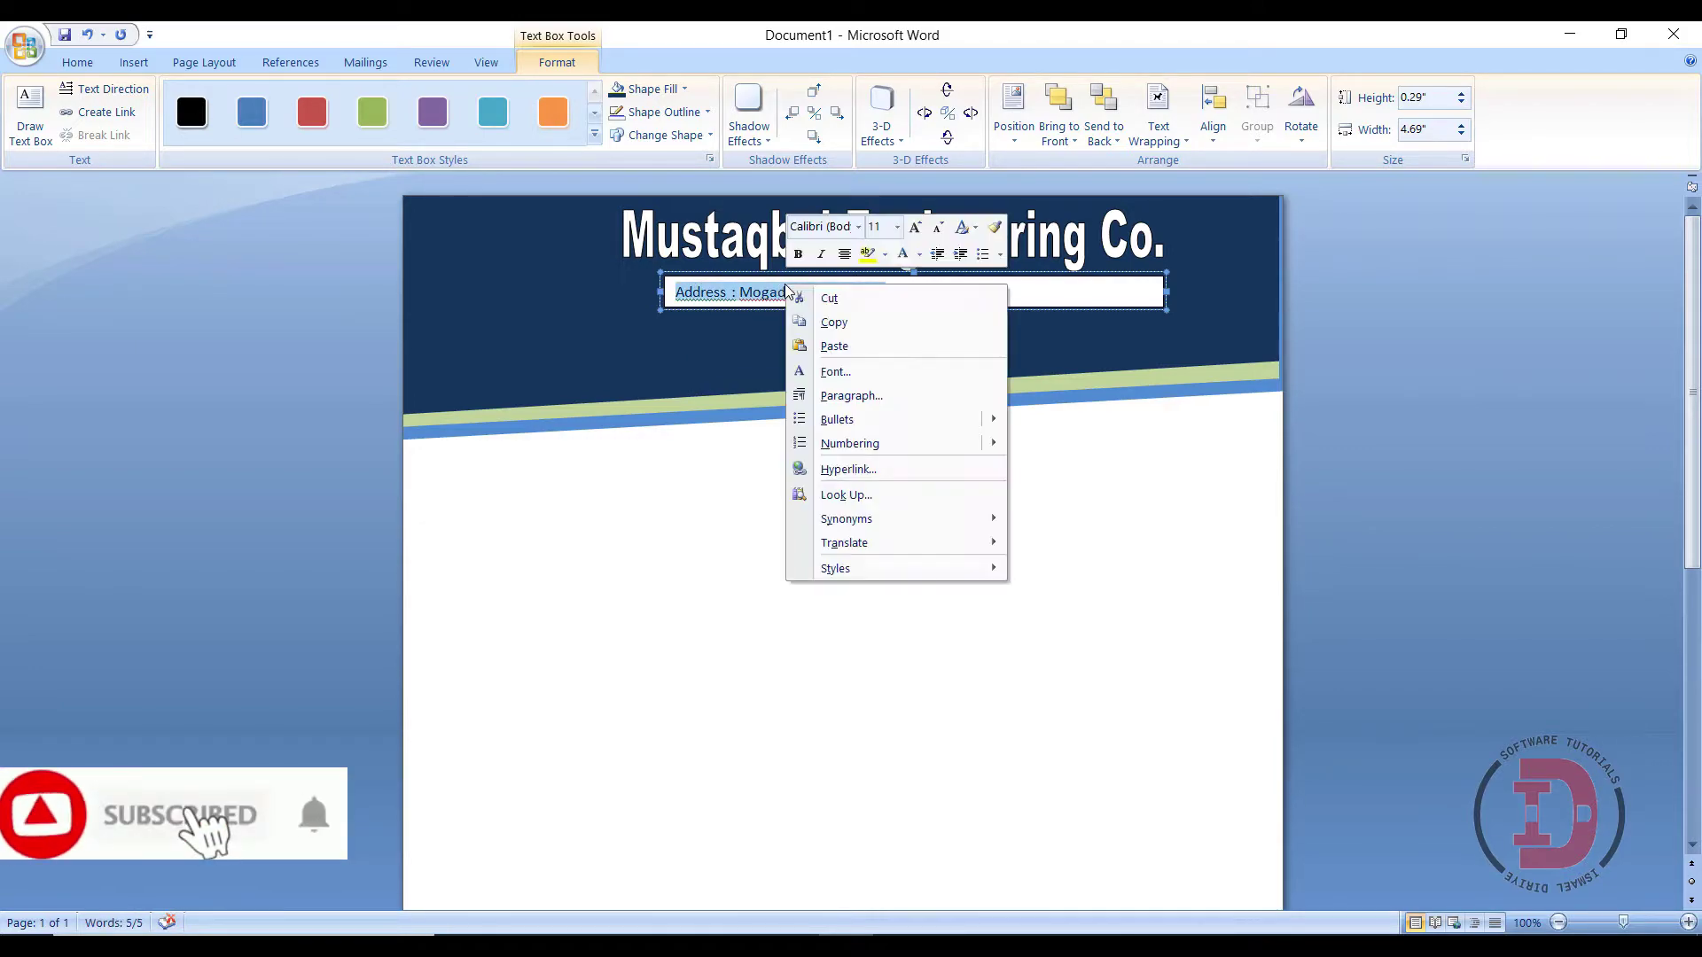
pyautogui.click(798, 255)
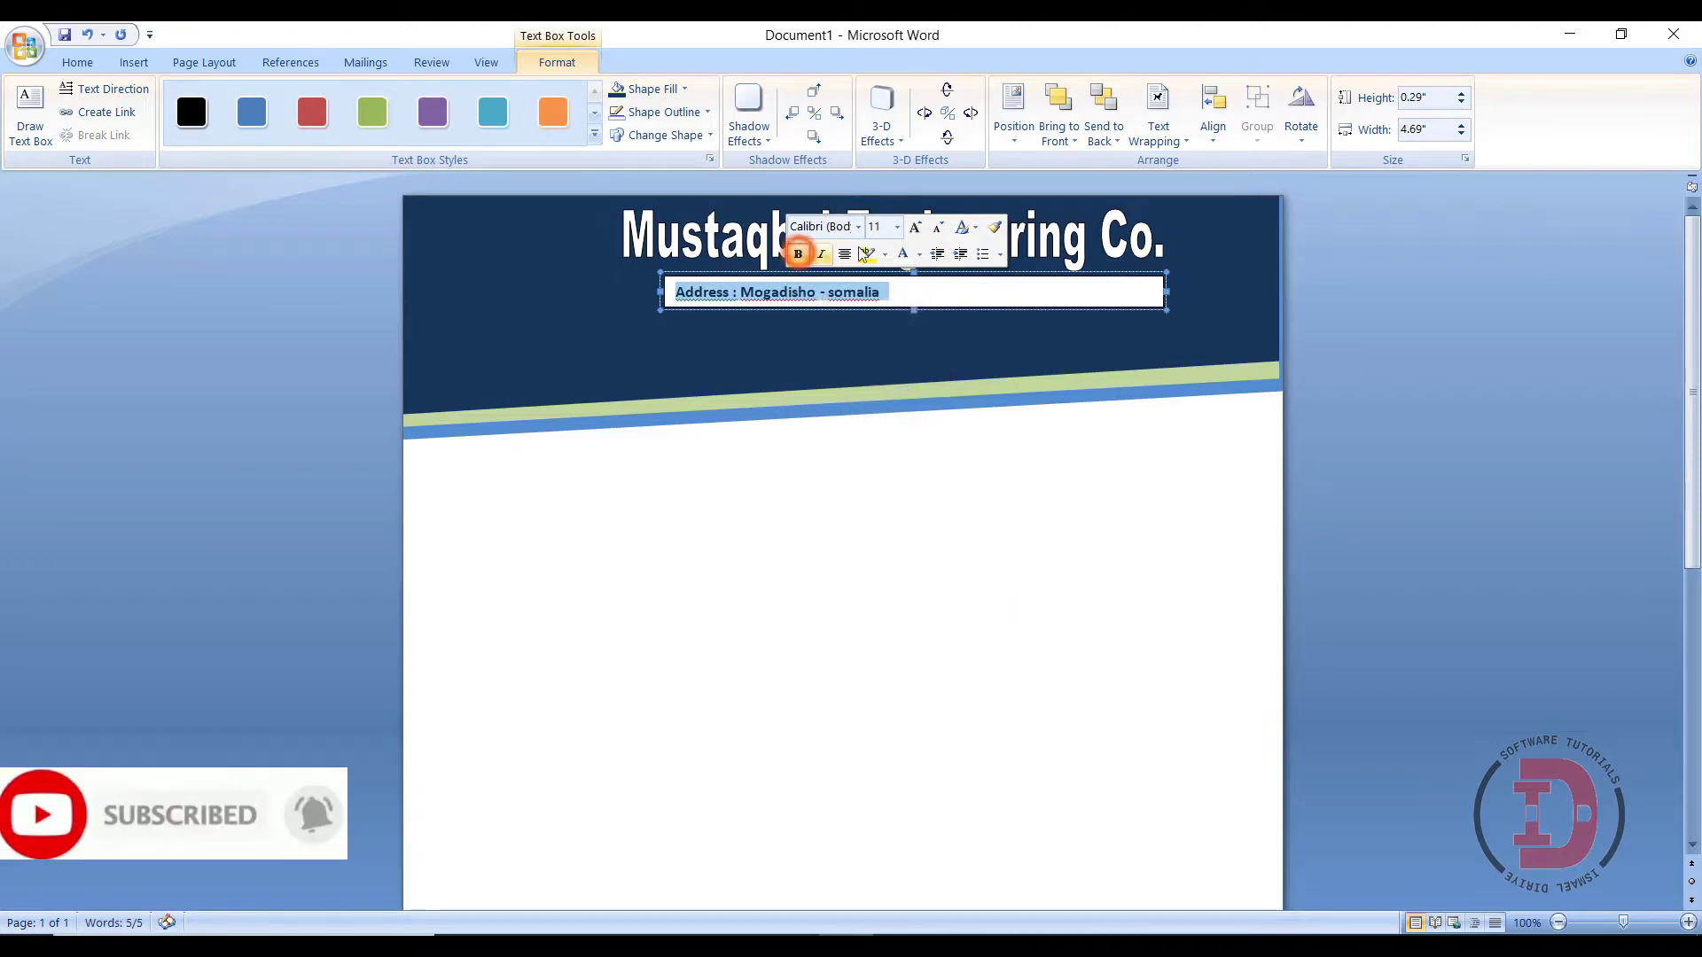
pyautogui.click(897, 227)
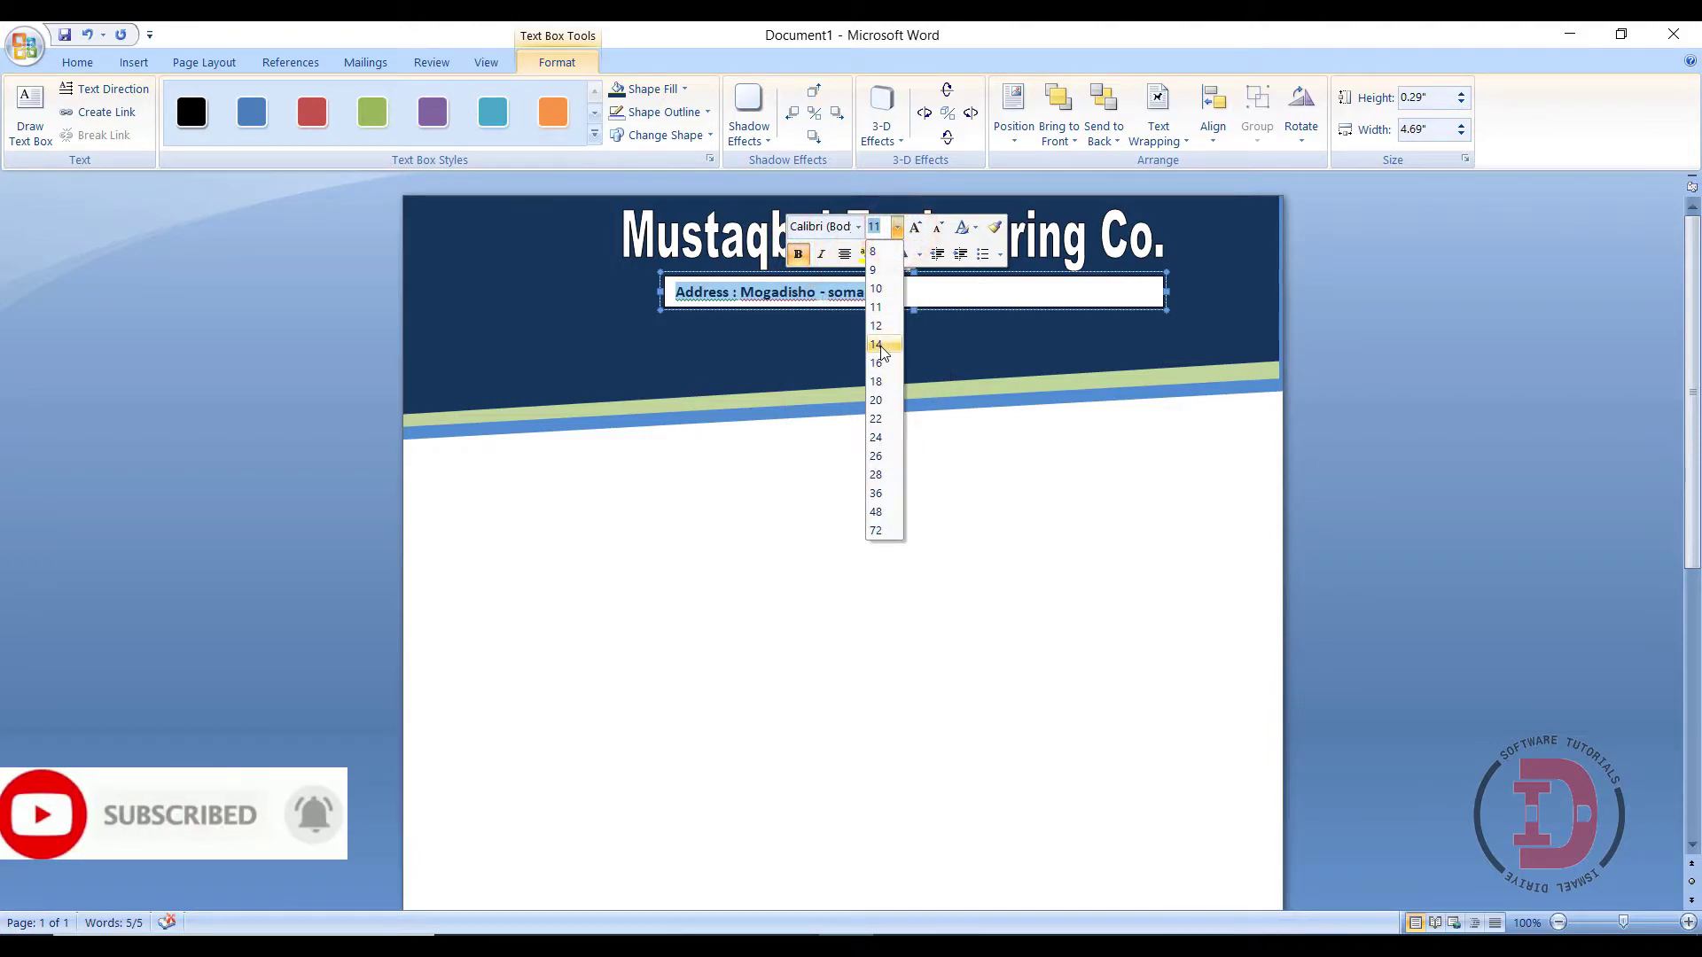
pyautogui.click(875, 344)
pyautogui.click(844, 255)
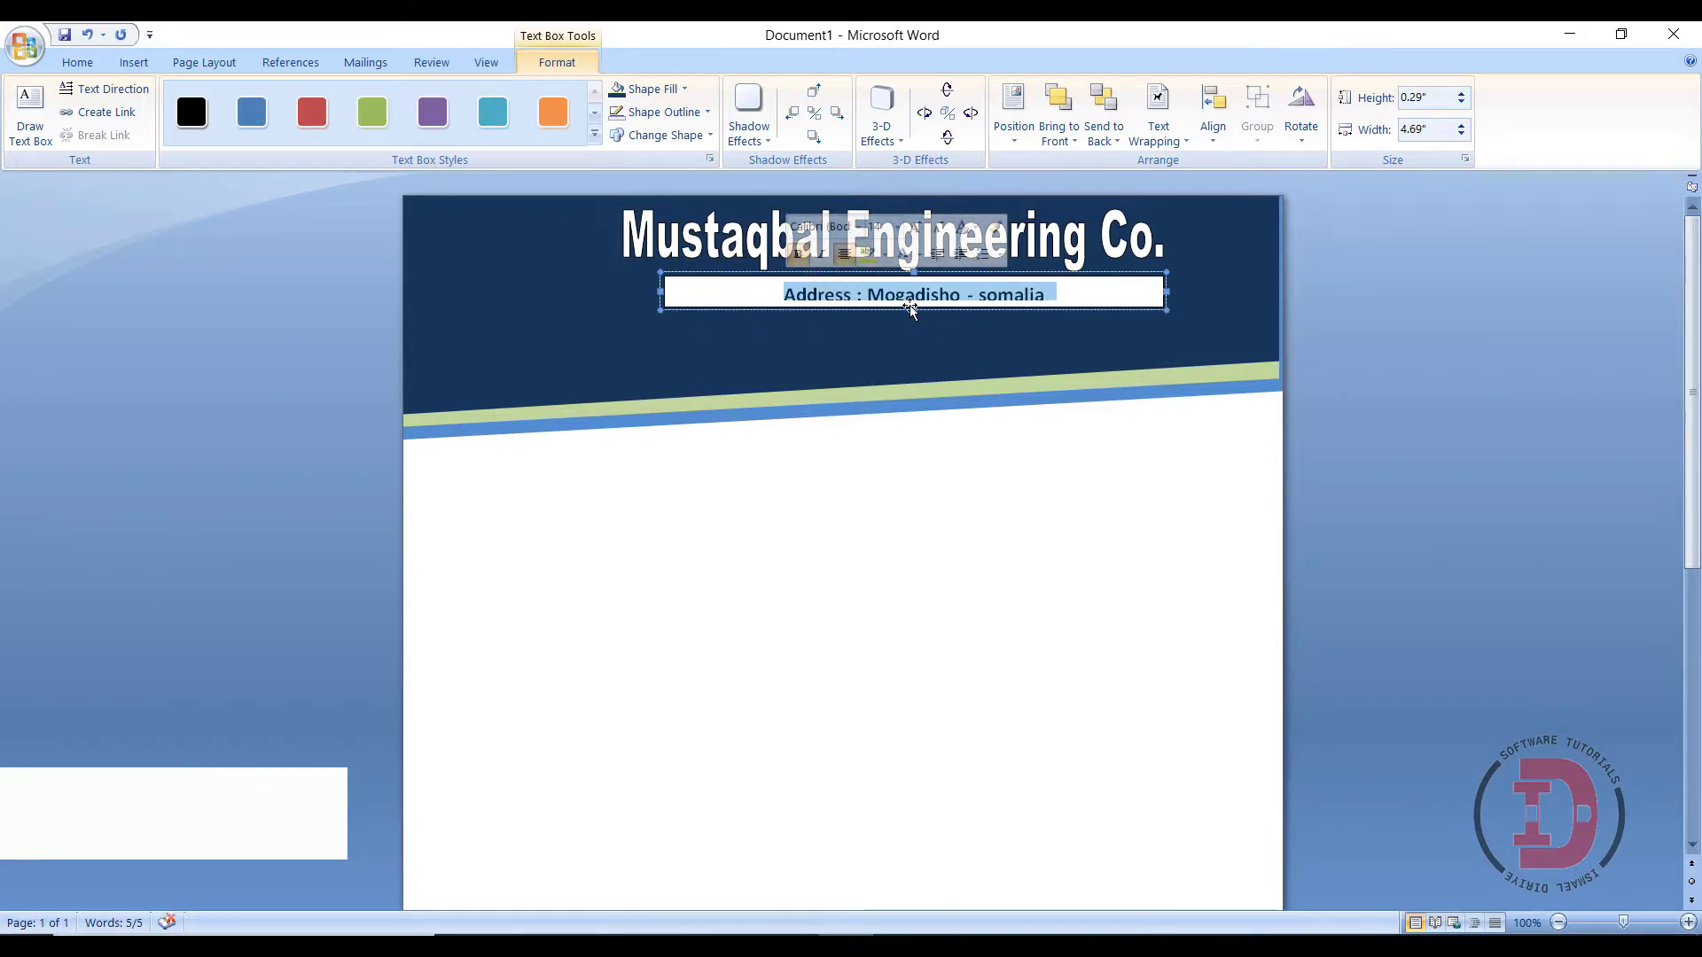
# - Give the address box No Fill and No Outline, and turn its text white
pyautogui.click(651, 89)
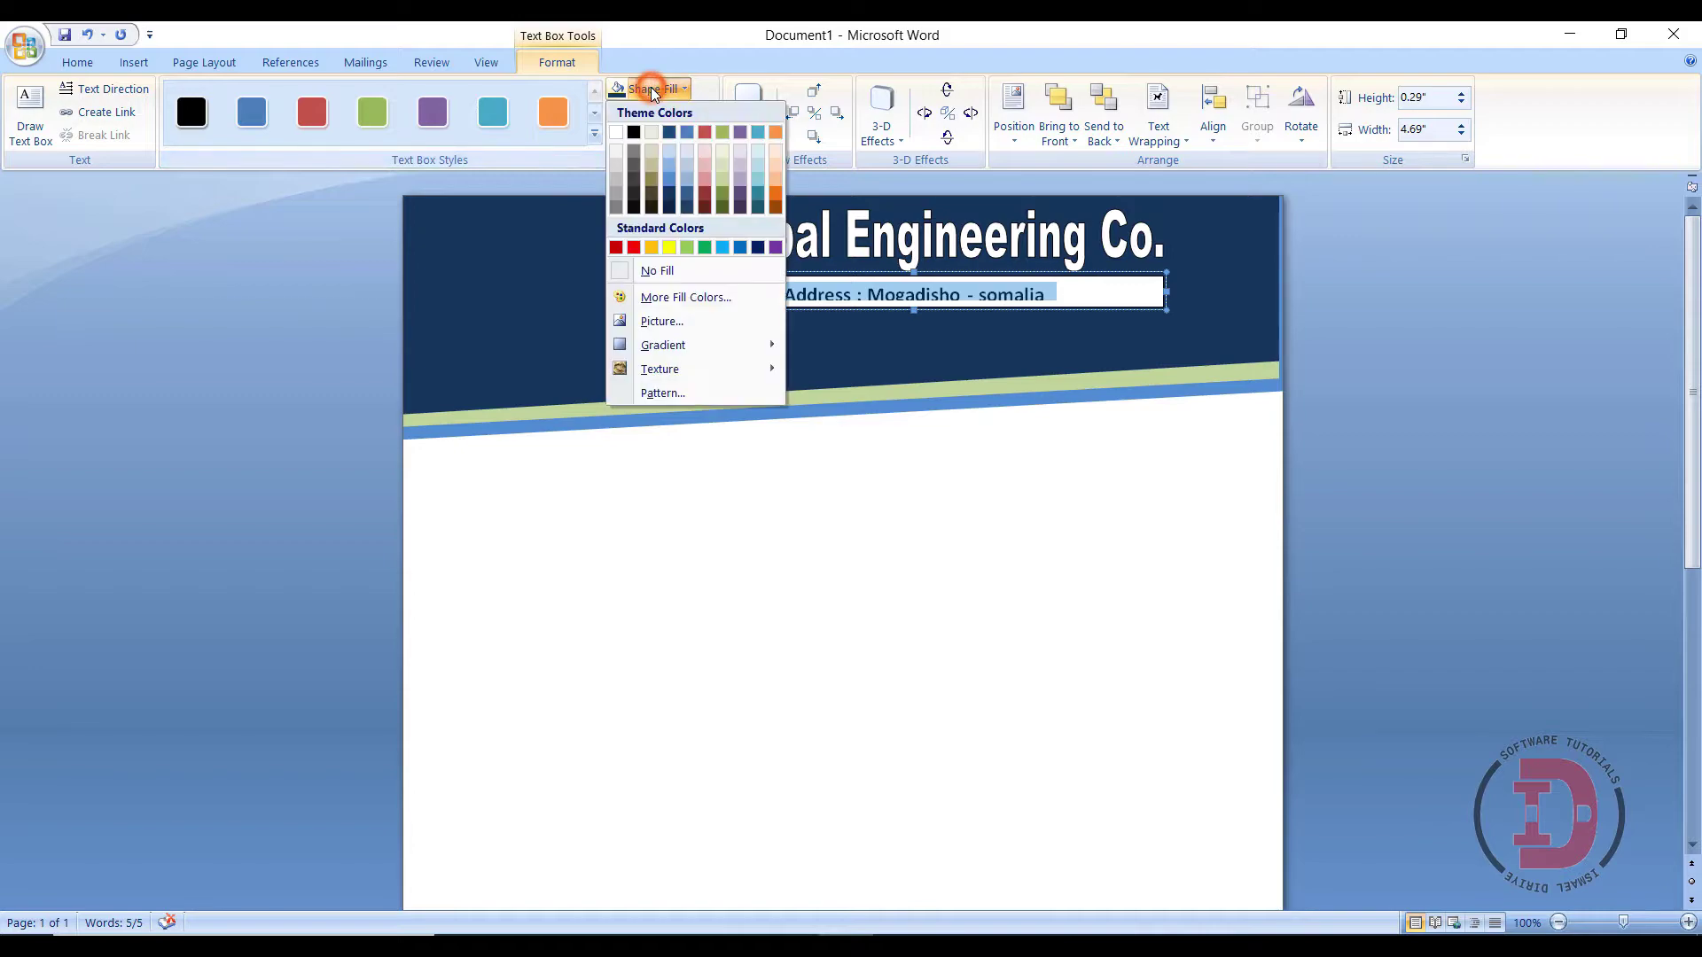
pyautogui.click(633, 272)
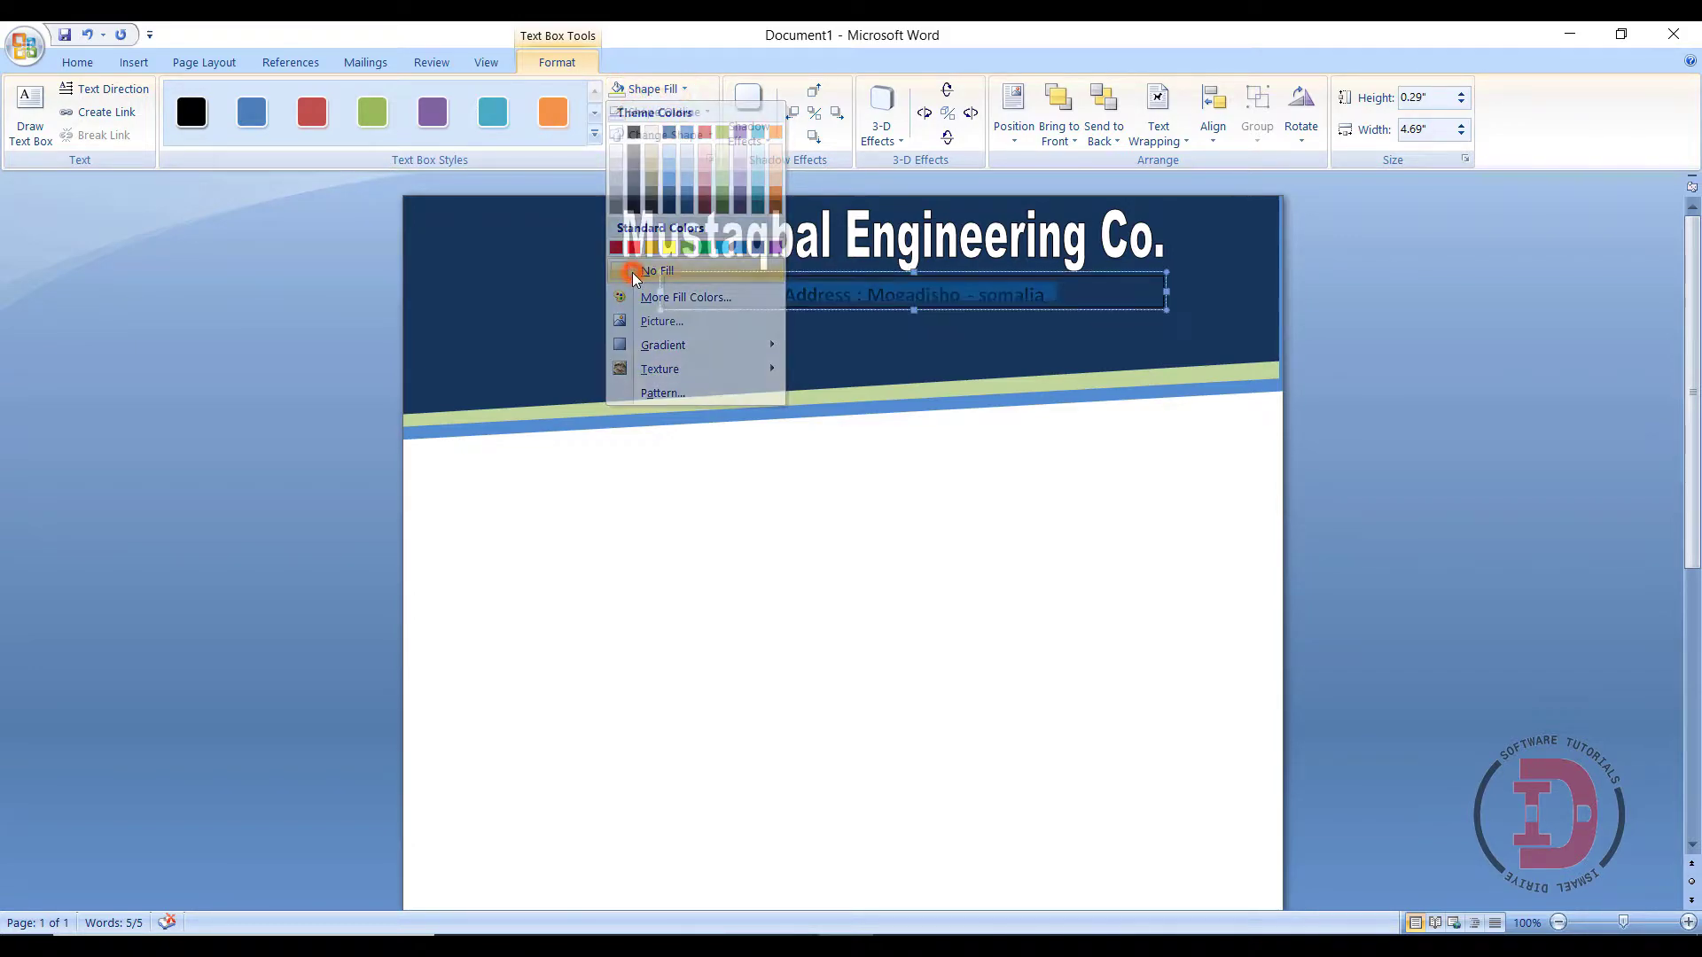
pyautogui.click(638, 115)
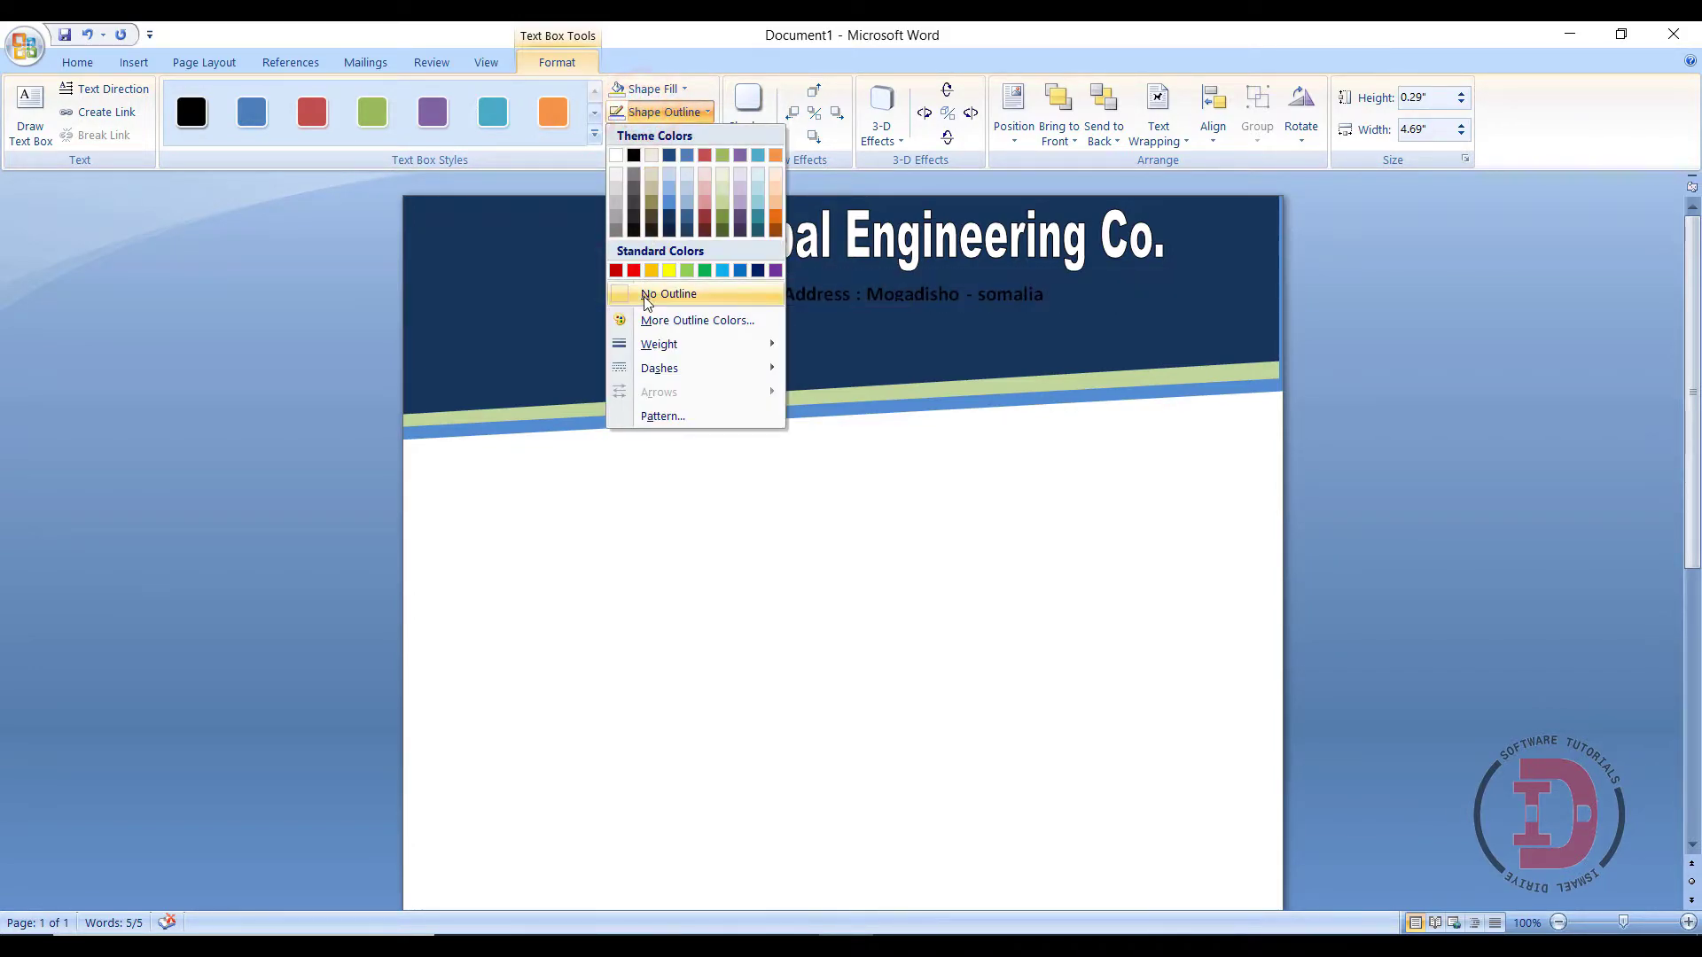
pyautogui.click(643, 294)
pyautogui.rightClick(841, 291)
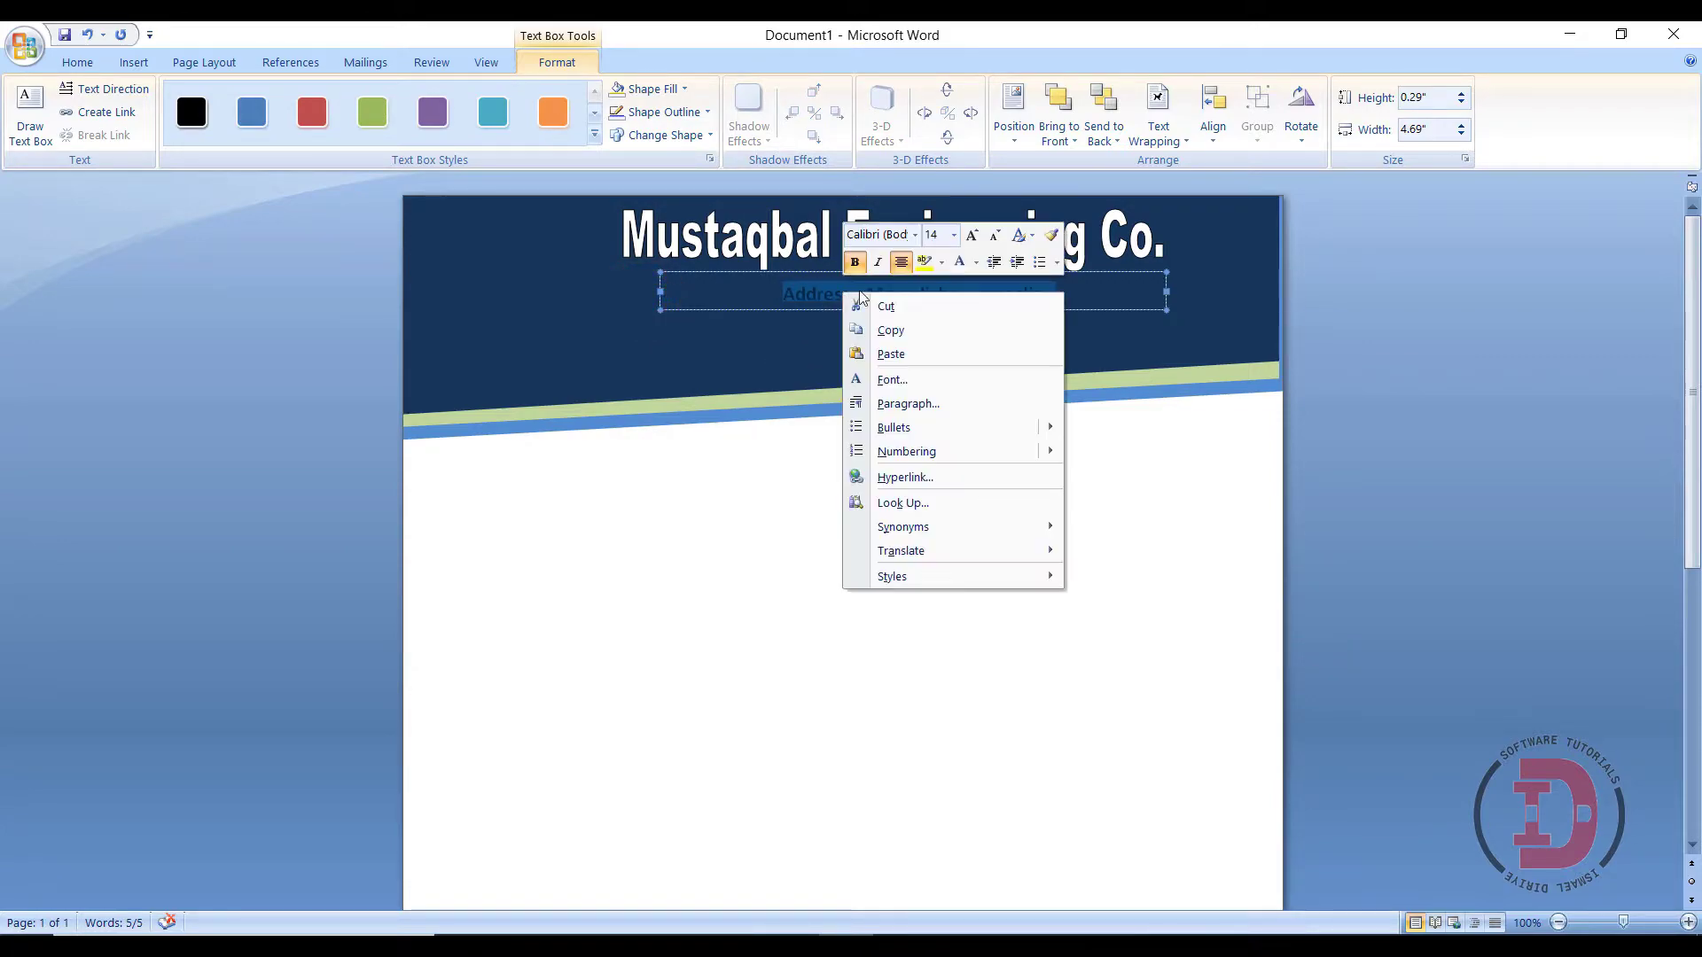
pyautogui.click(957, 266)
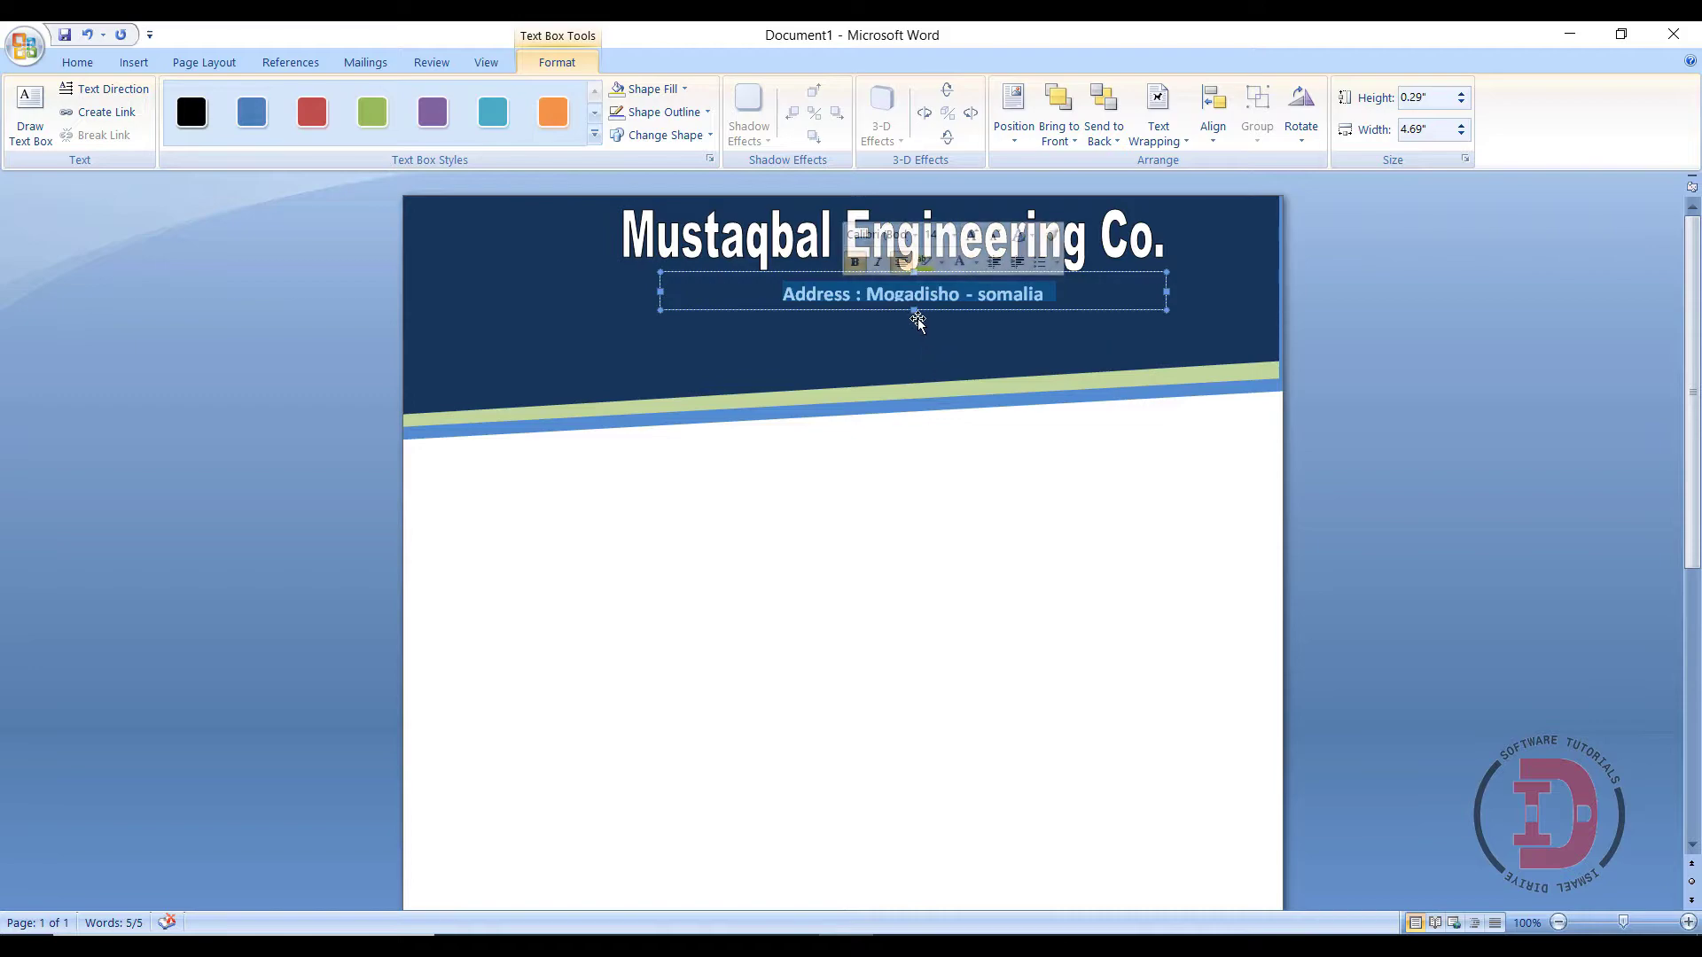
pyautogui.click(457, 258)
# - Start drawing another text box with Draw Text Box
pyautogui.click(133, 62)
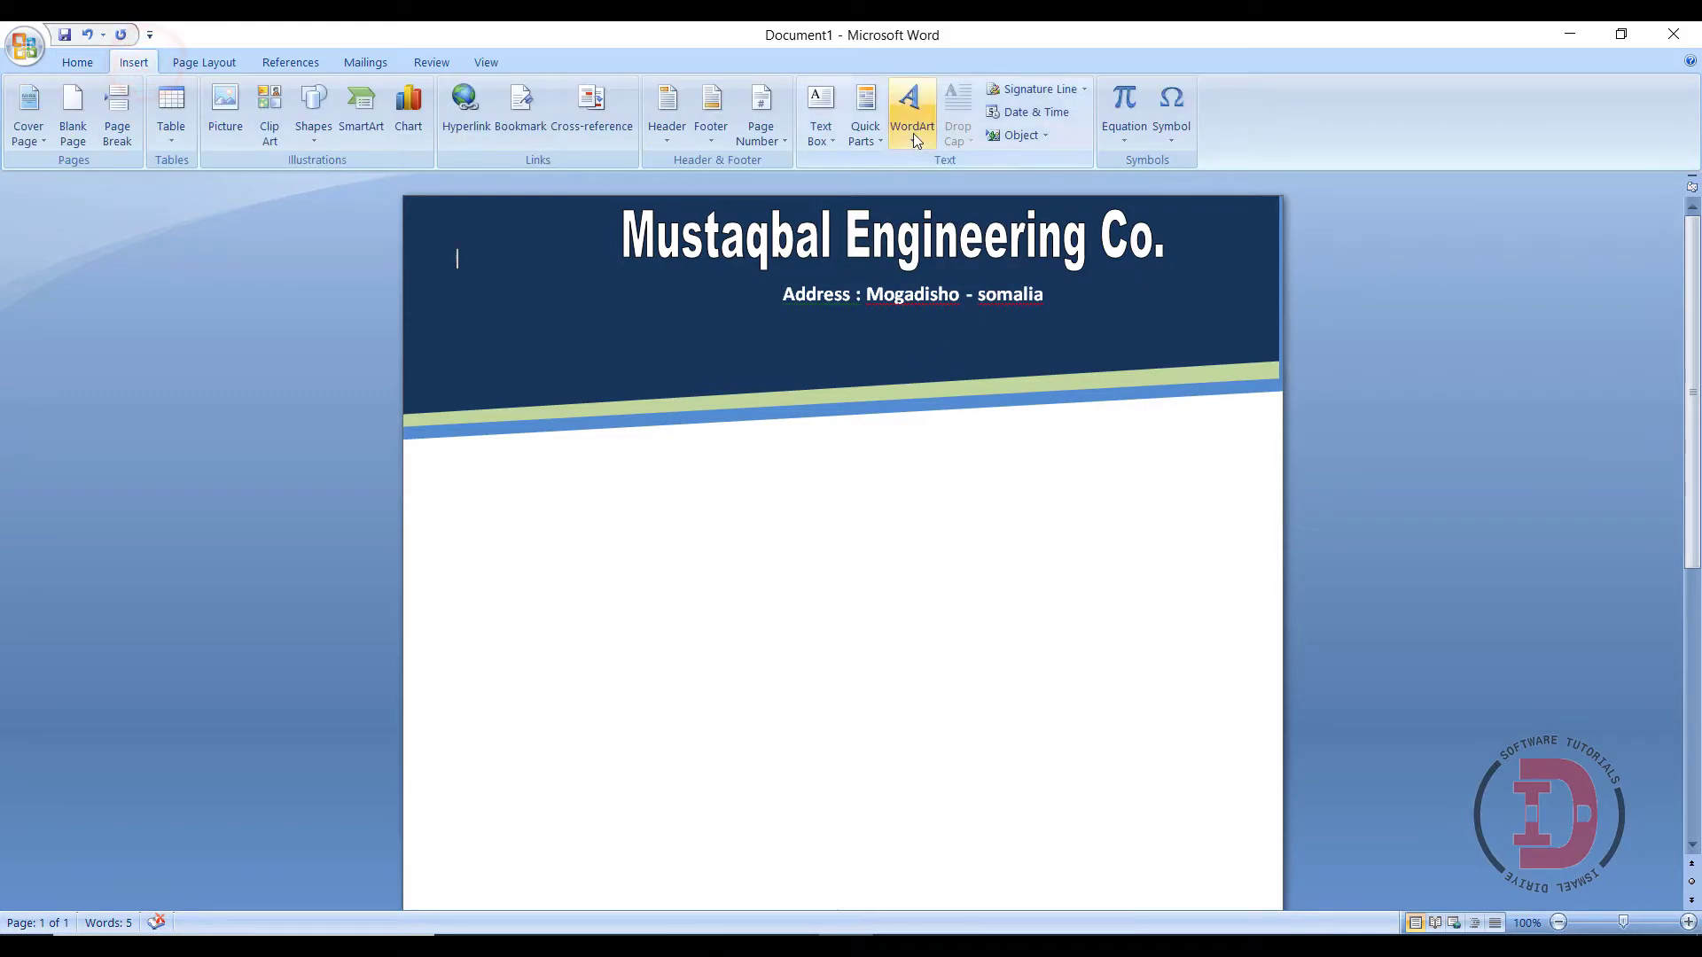
pyautogui.click(831, 137)
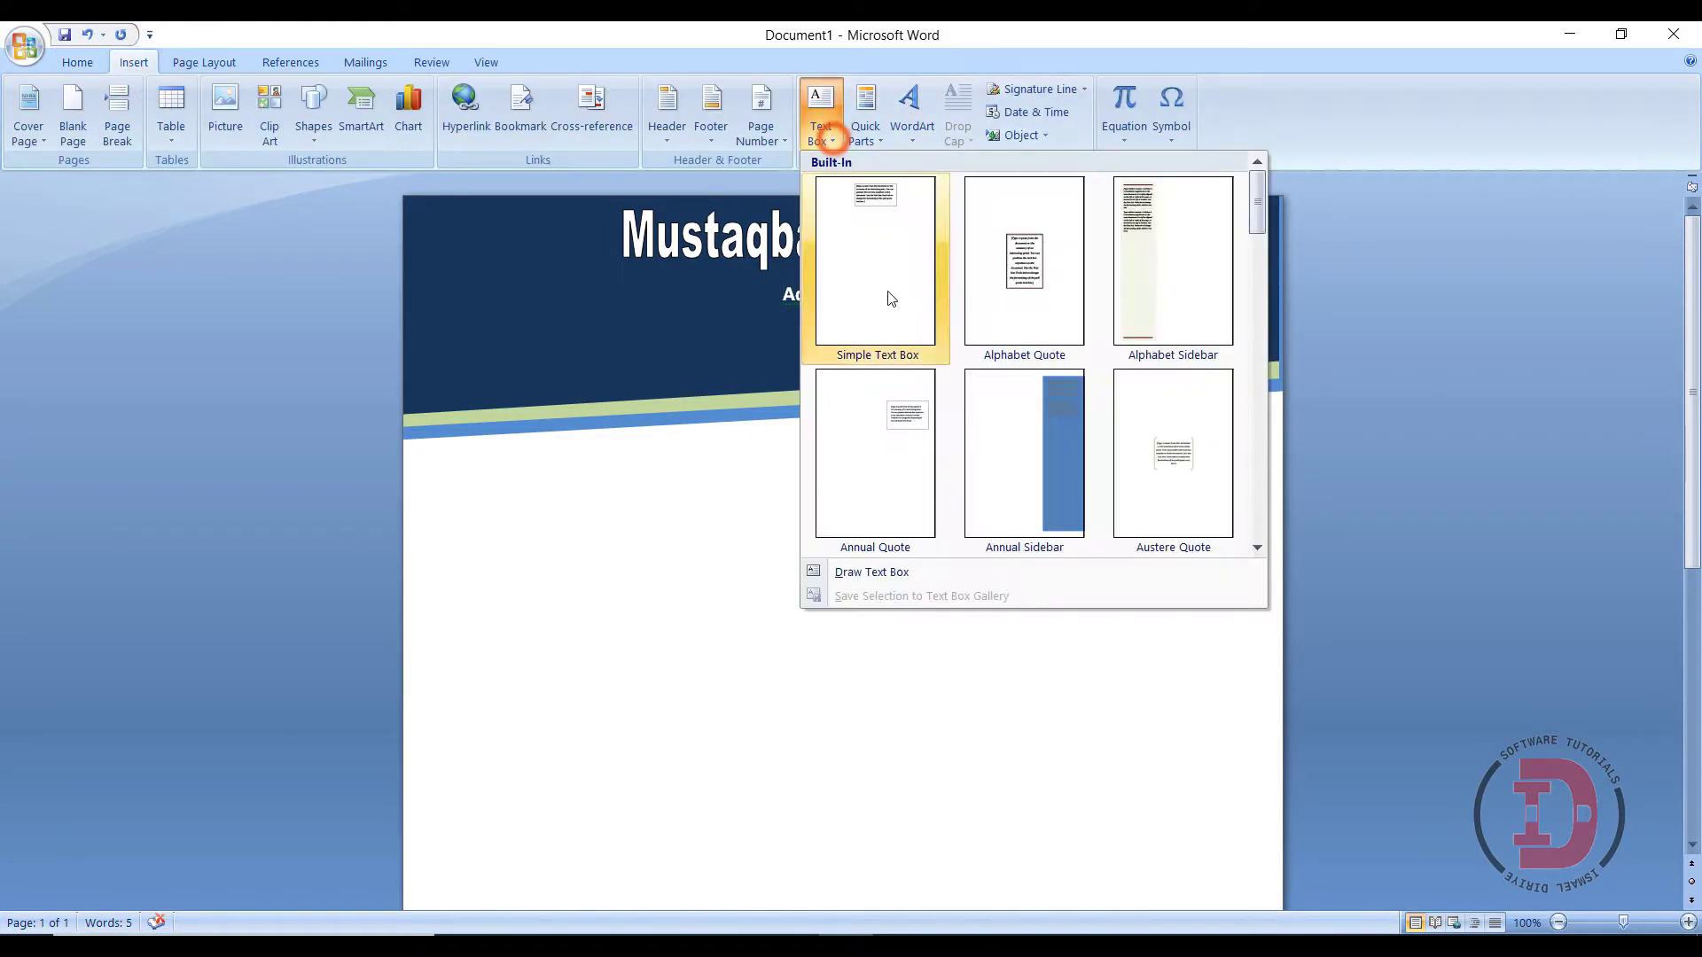
pyautogui.click(883, 576)
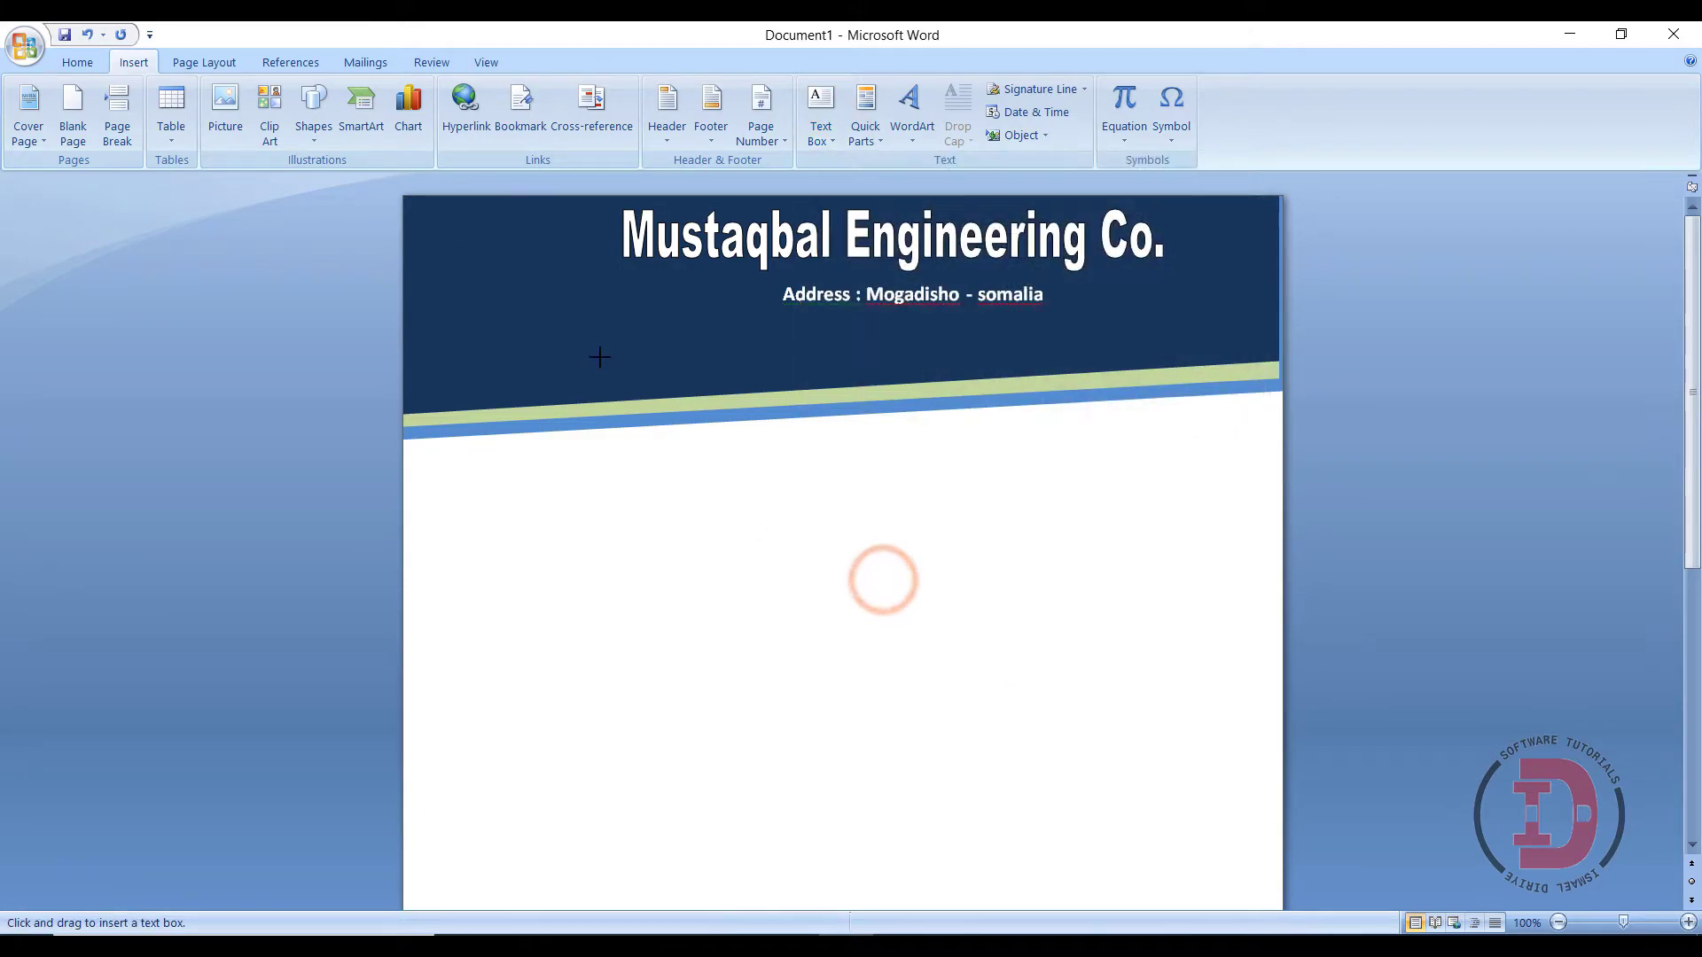
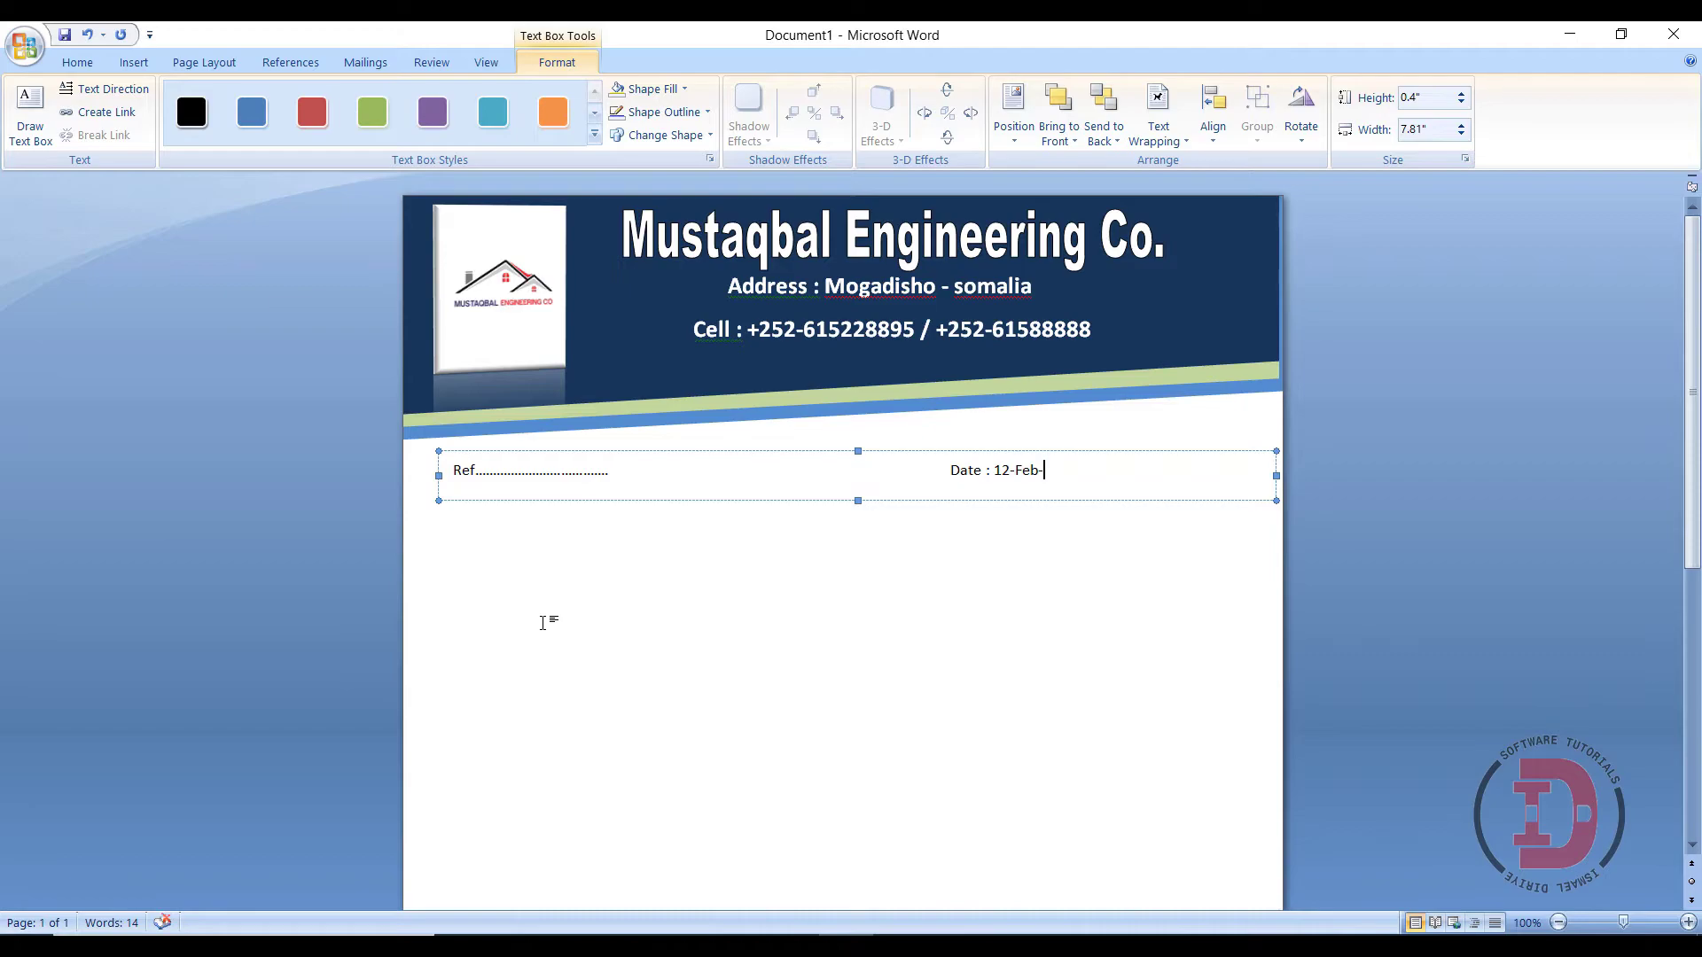
# - Complete the date as 'Date : 12-Feb-2021' and make the whole Ref/Date line bold 14 pt
pyautogui.write('21')
pyautogui.hotkey('ctrl', 'a')
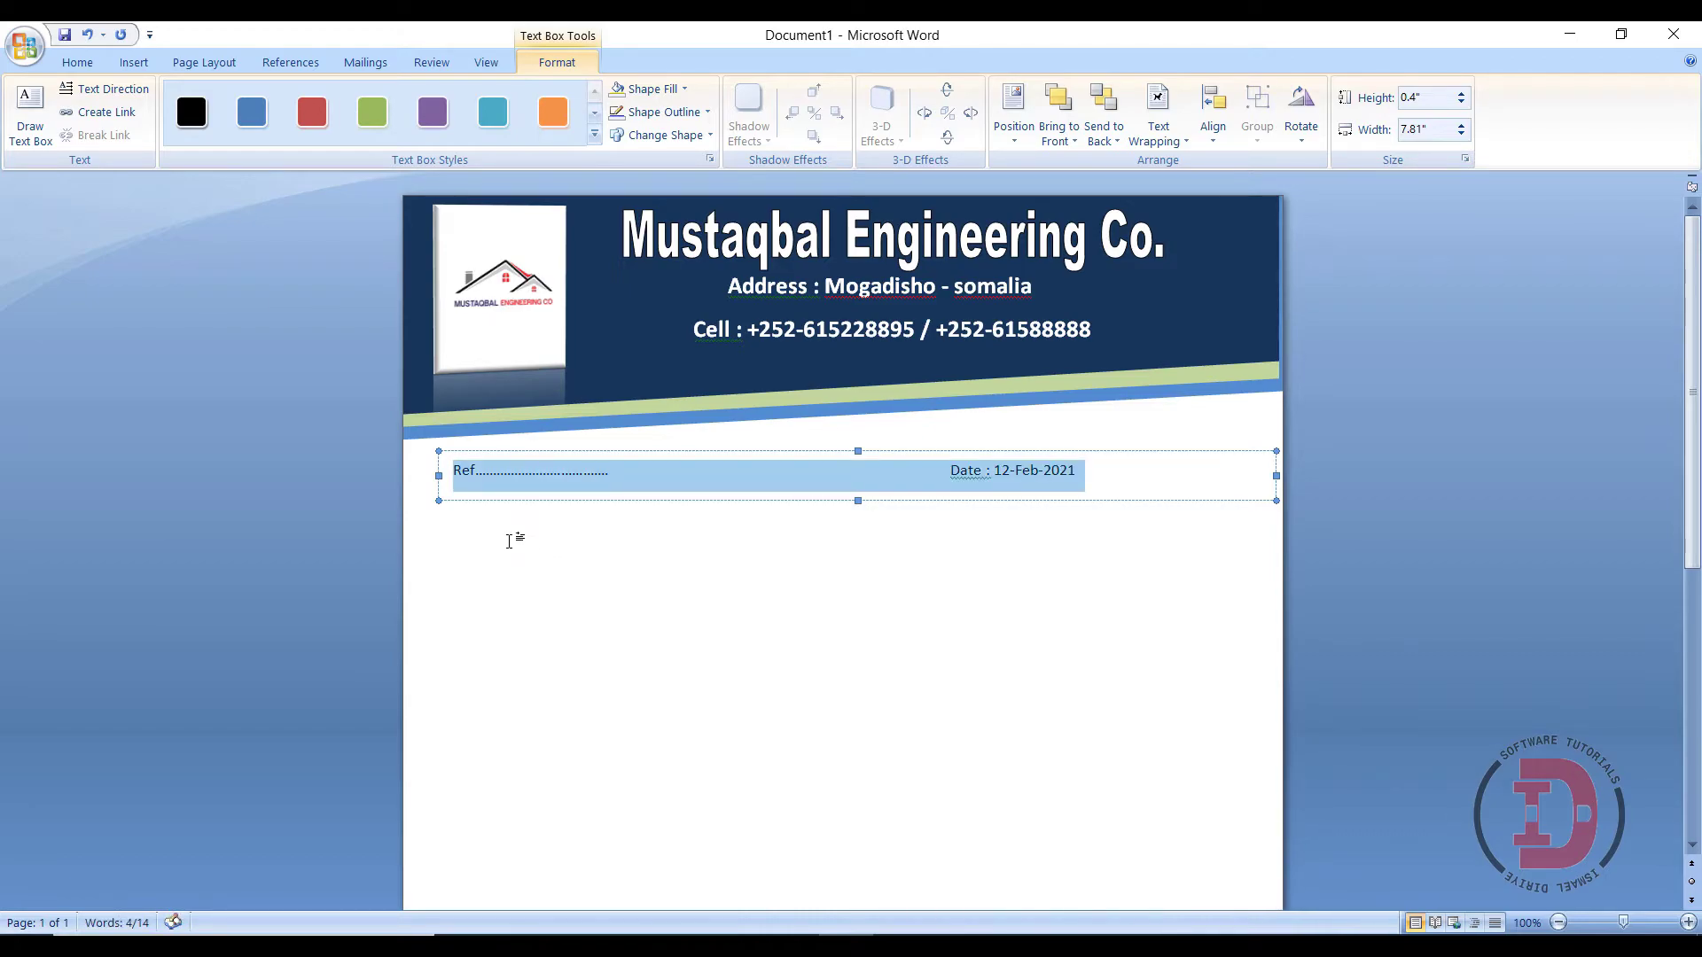
pyautogui.rightClick(516, 466)
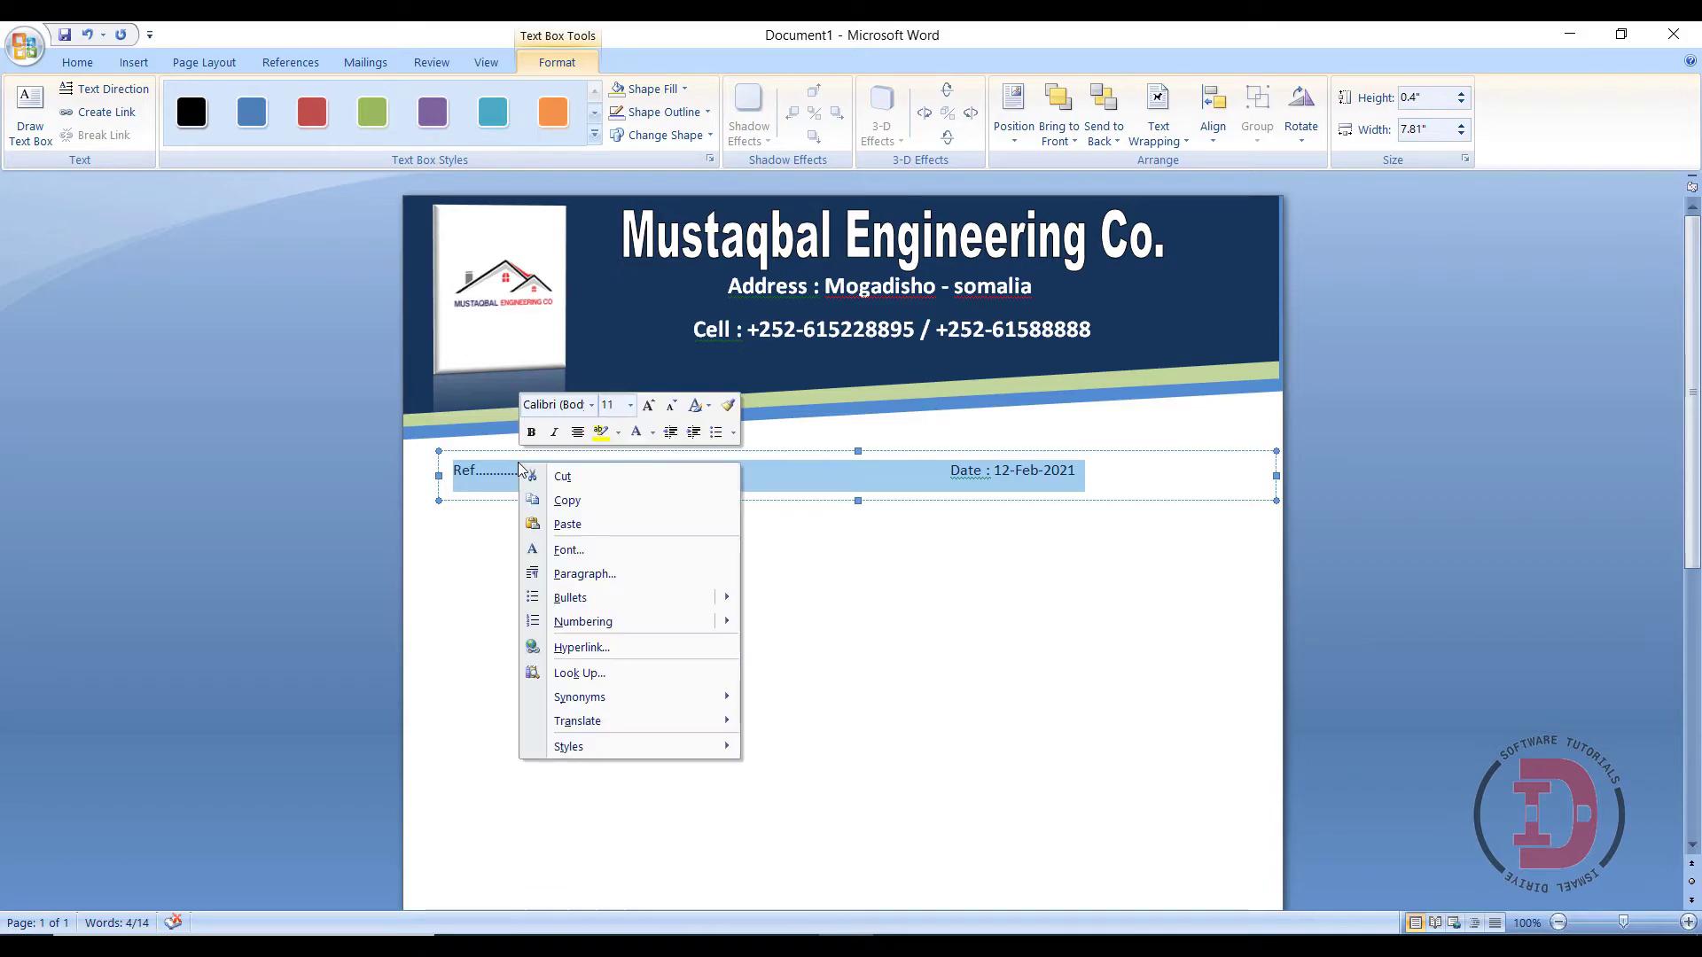
pyautogui.click(628, 408)
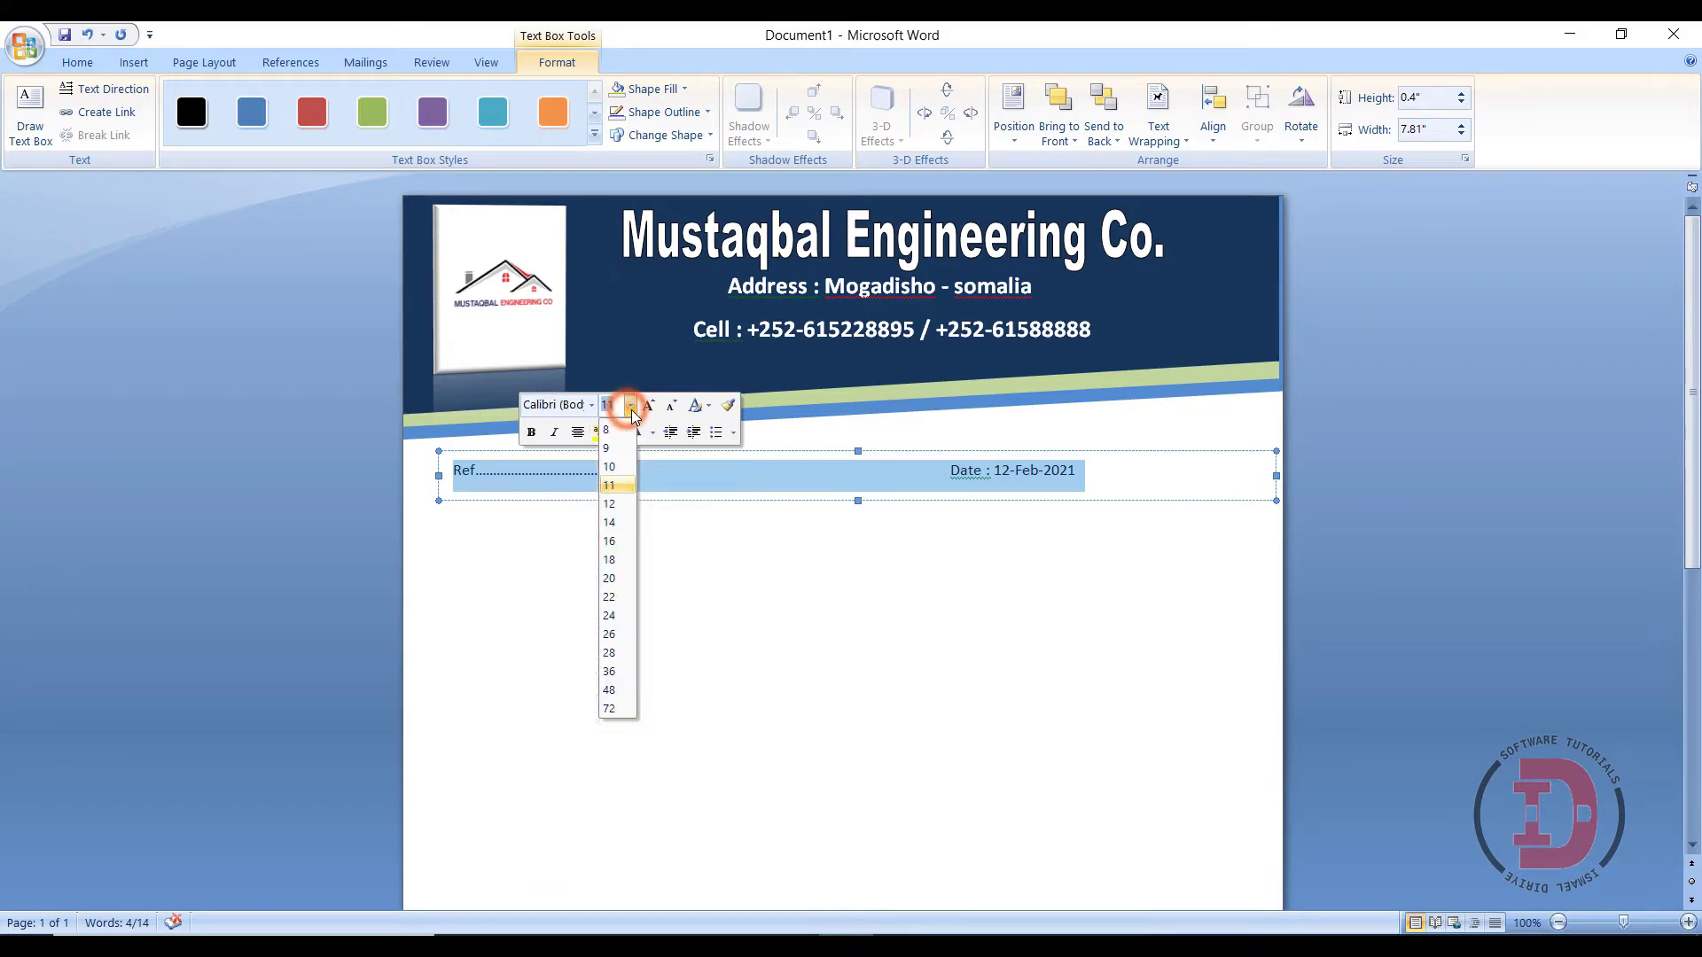
pyautogui.click(608, 524)
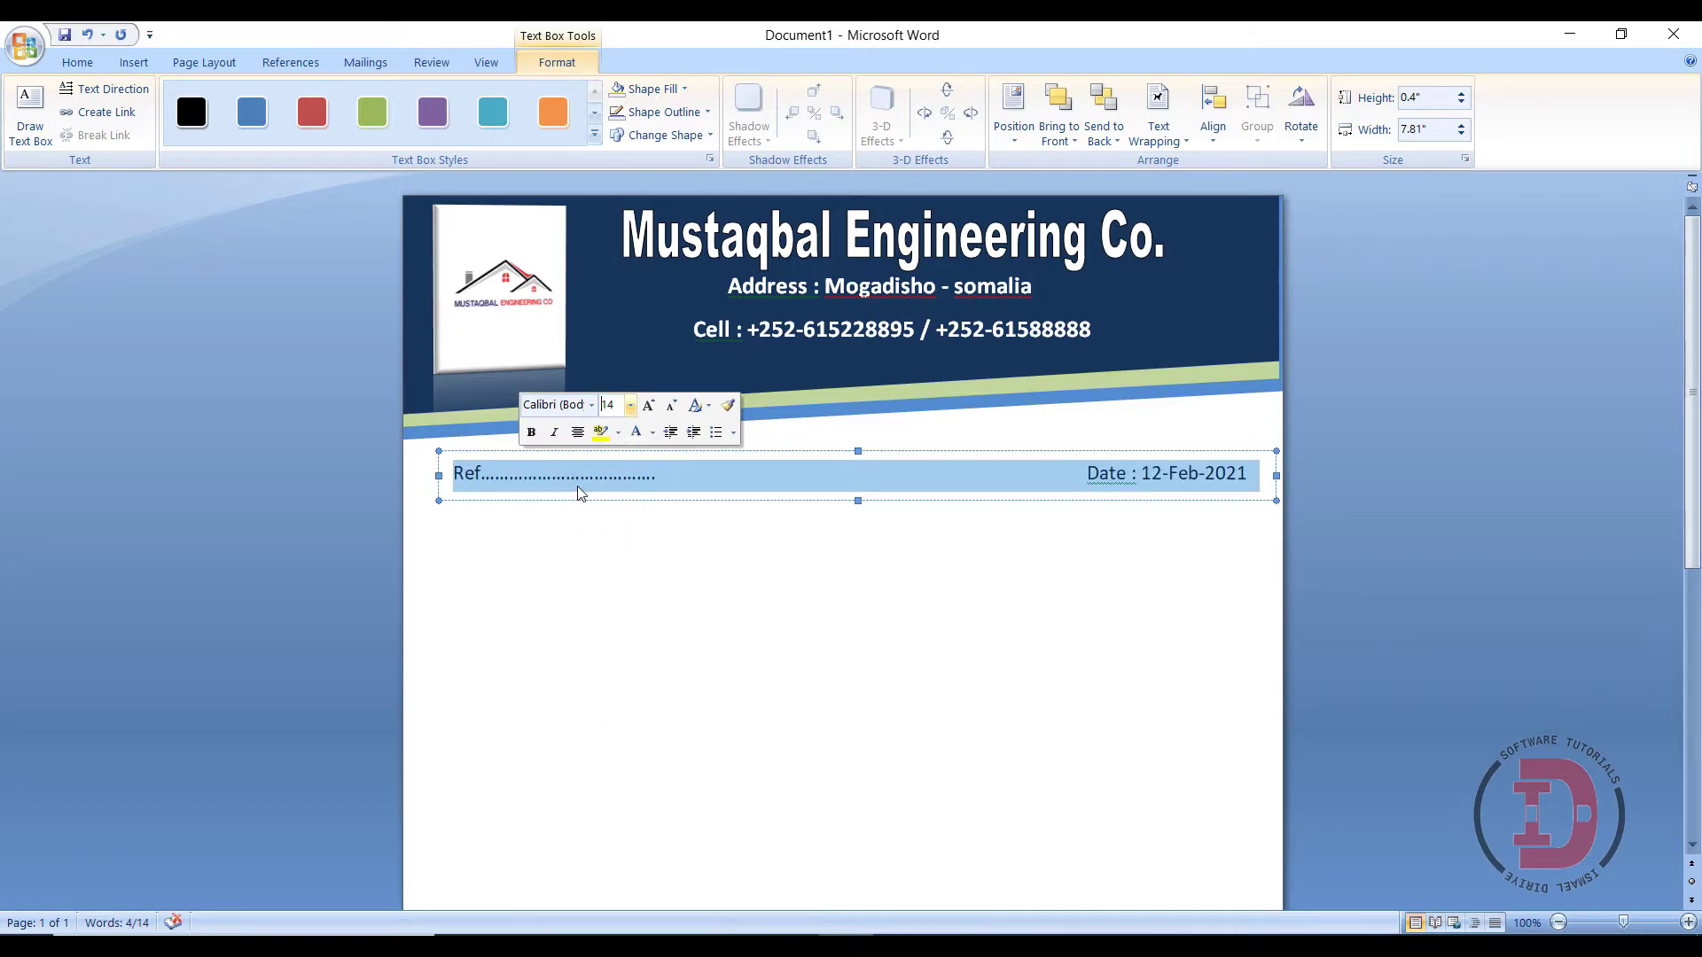
pyautogui.click(530, 438)
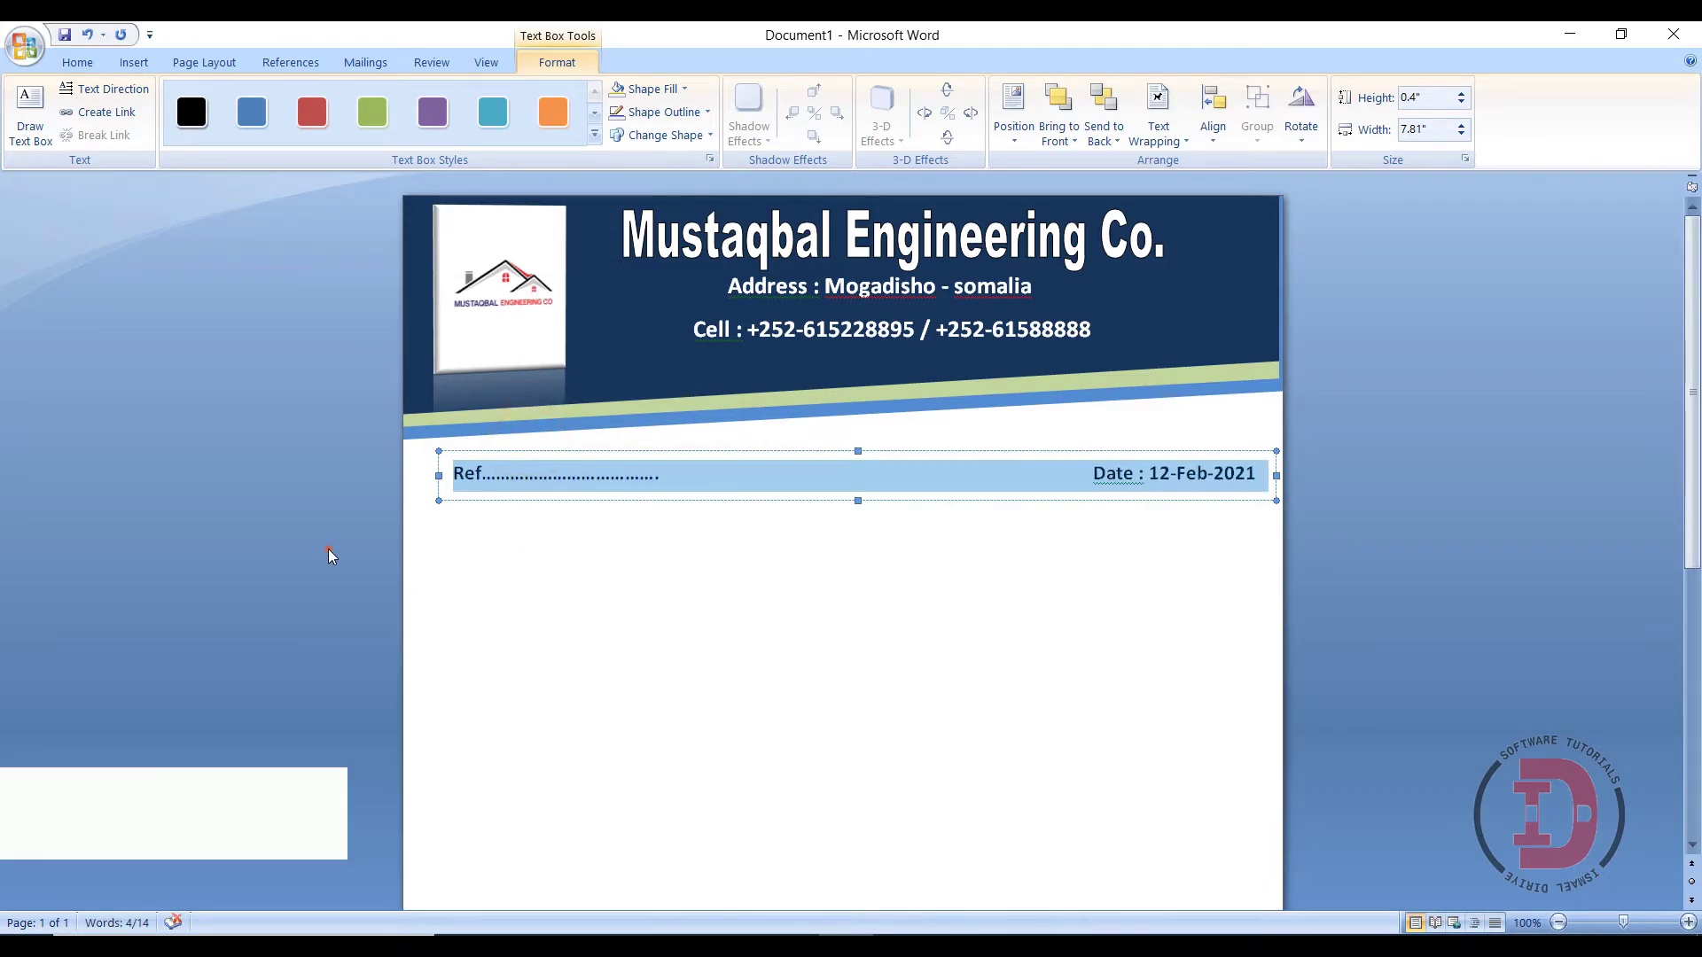
pyautogui.click(328, 549)
# - Choose the Wave shape from Stars and Banners and zoom the page out to 53%
pyautogui.scroll(-4, 811, 693)
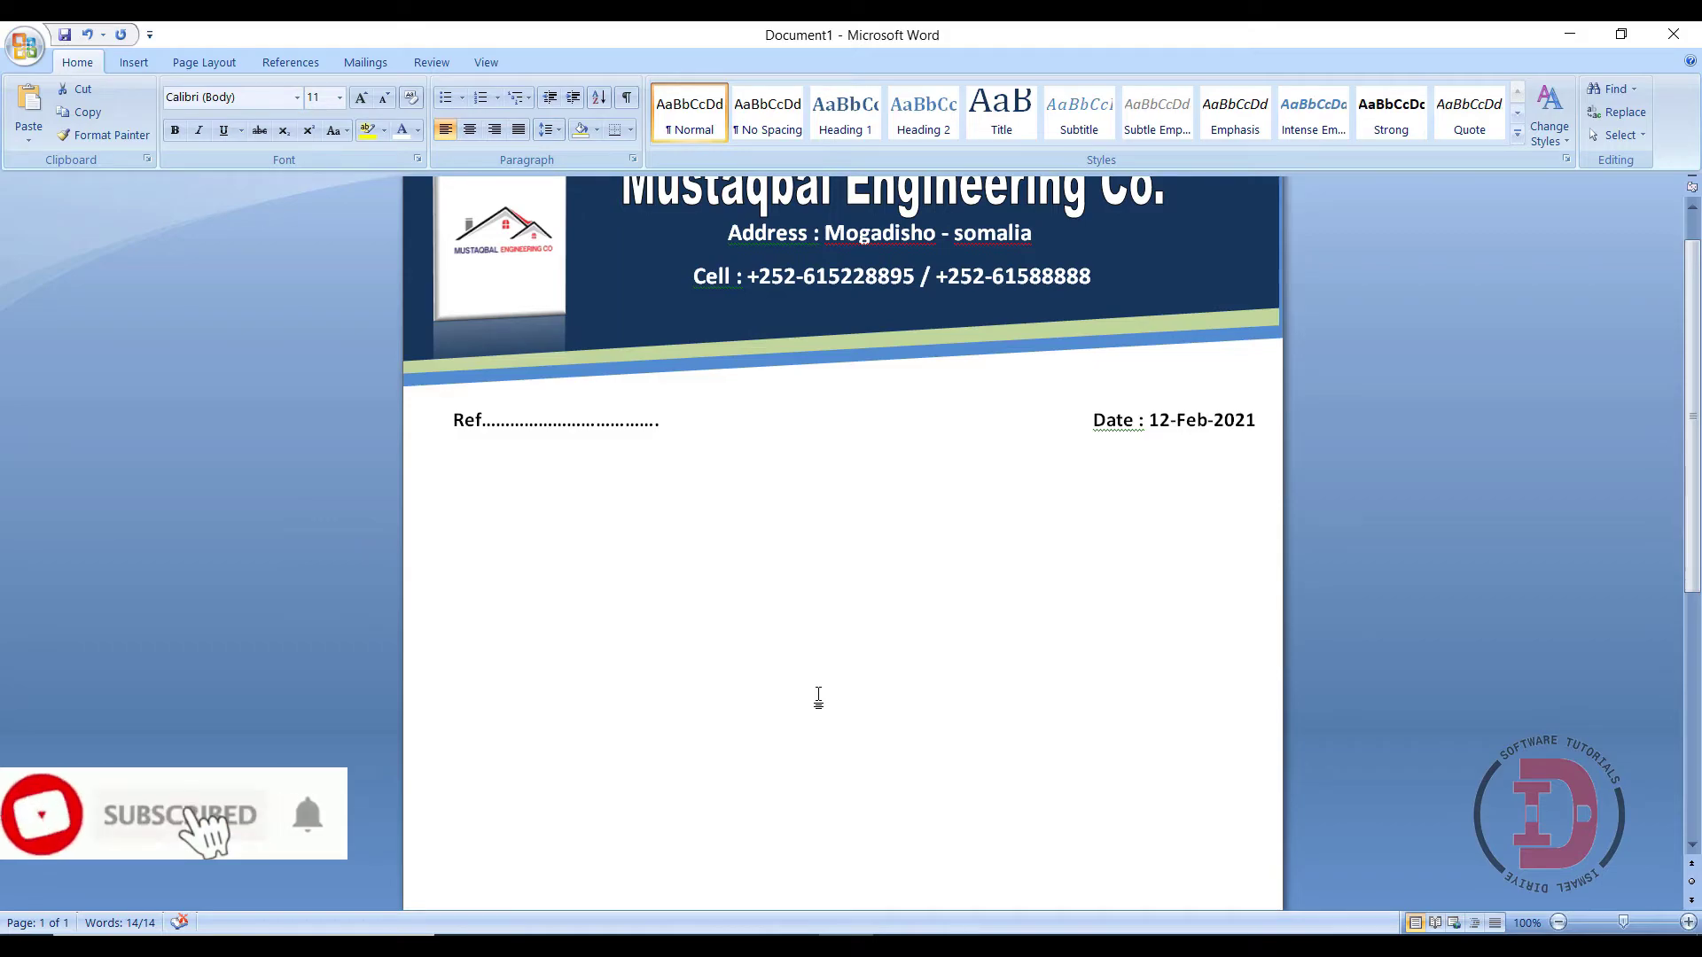
pyautogui.scroll(2, 816, 714)
pyautogui.scroll(-4, 818, 718)
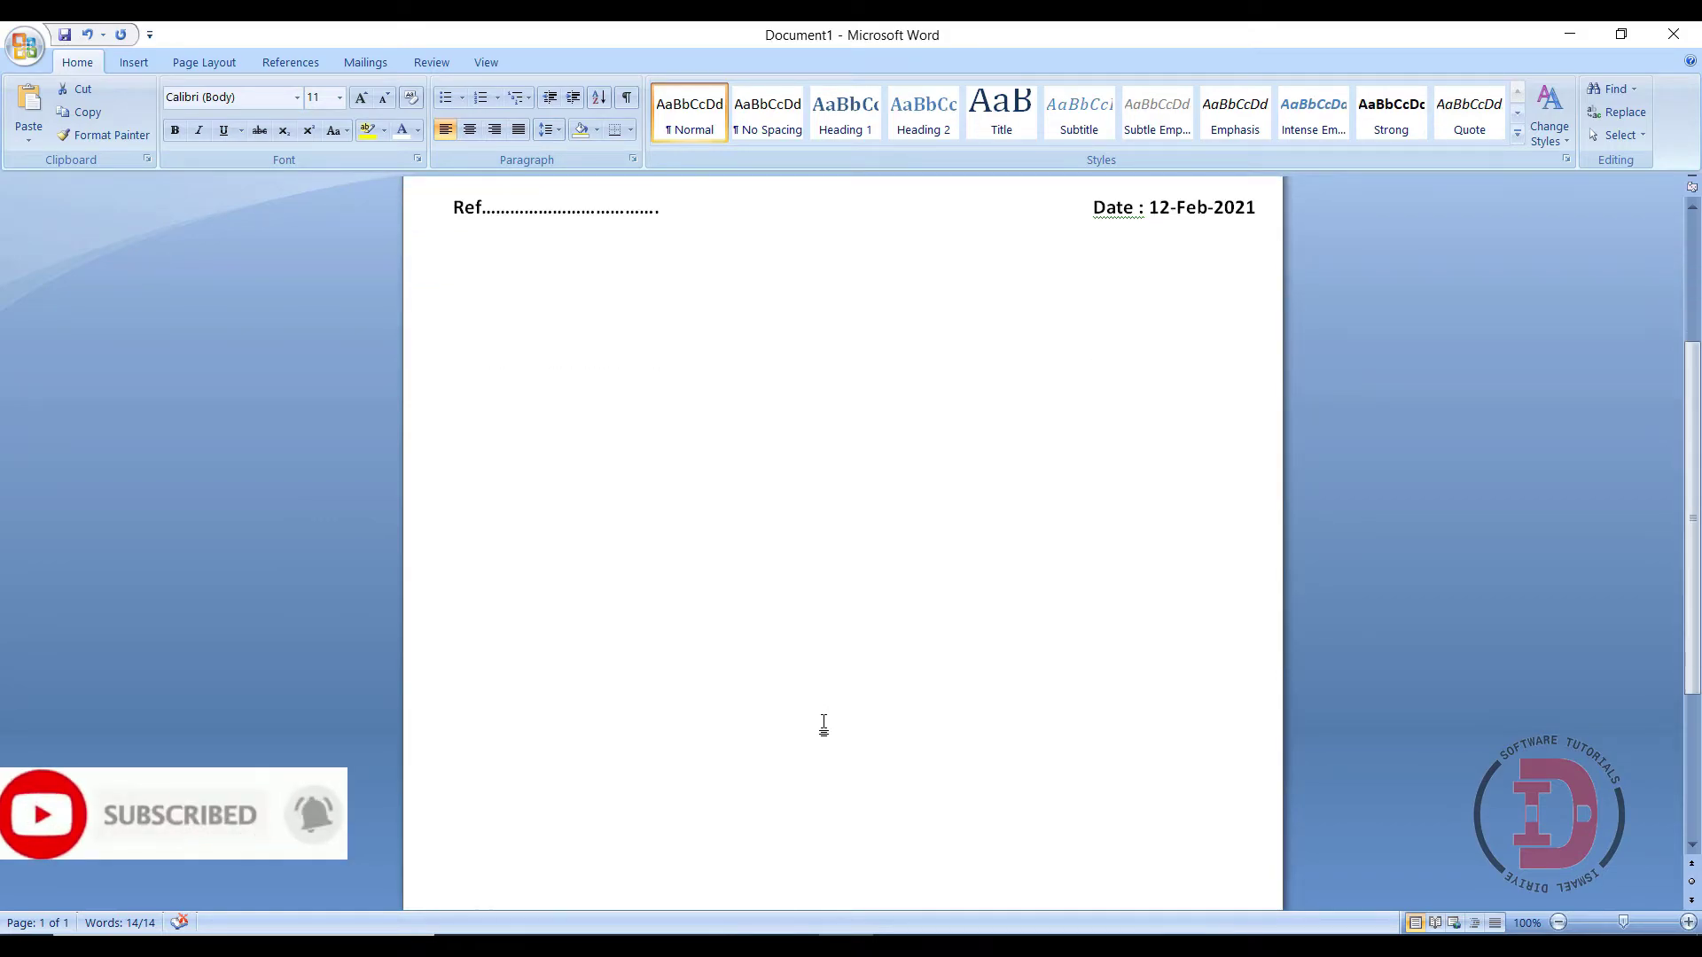
pyautogui.scroll(-1, 823, 725)
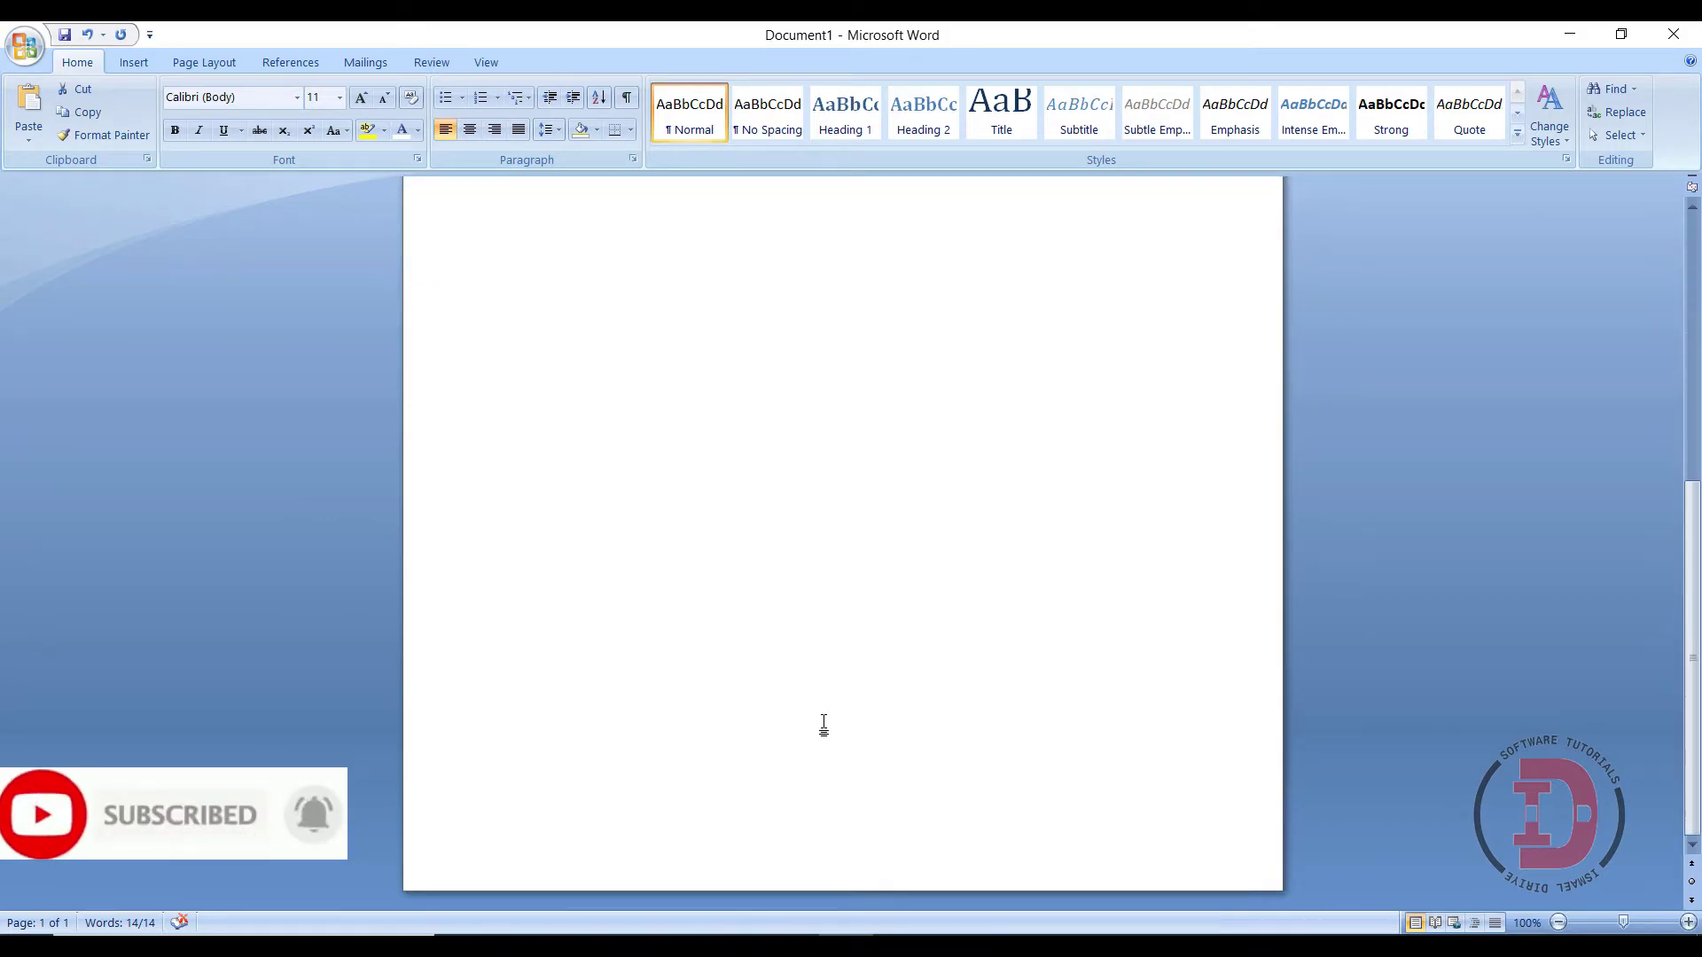
pyautogui.click(135, 63)
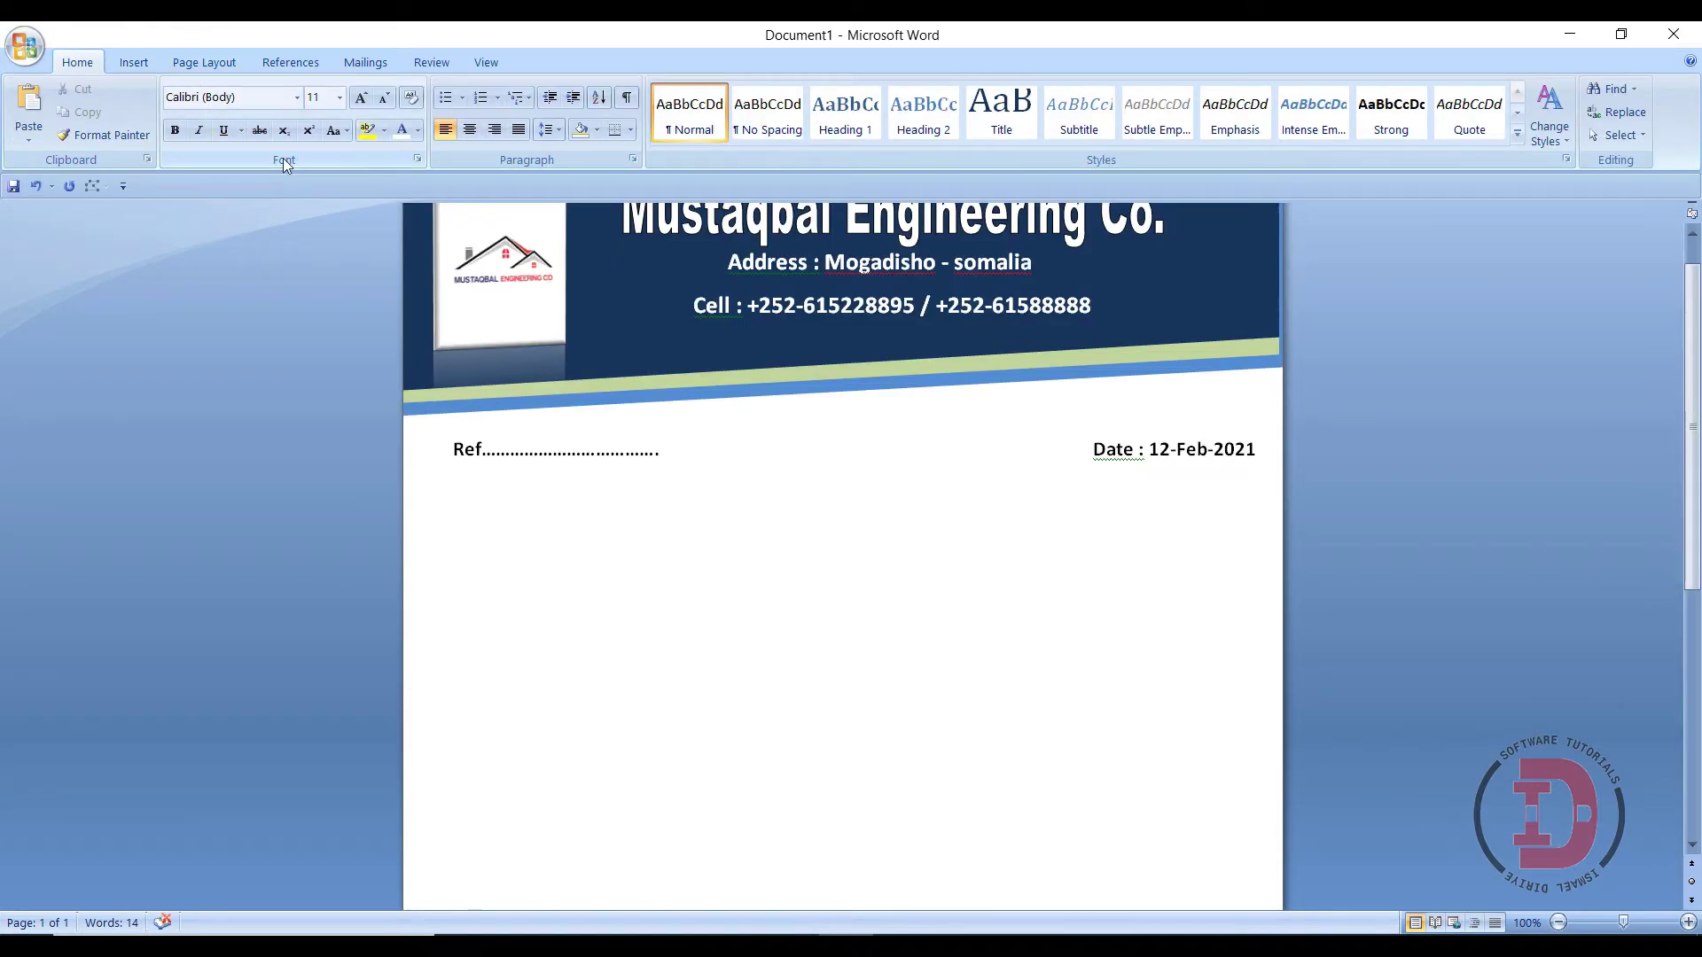
pyautogui.click(134, 62)
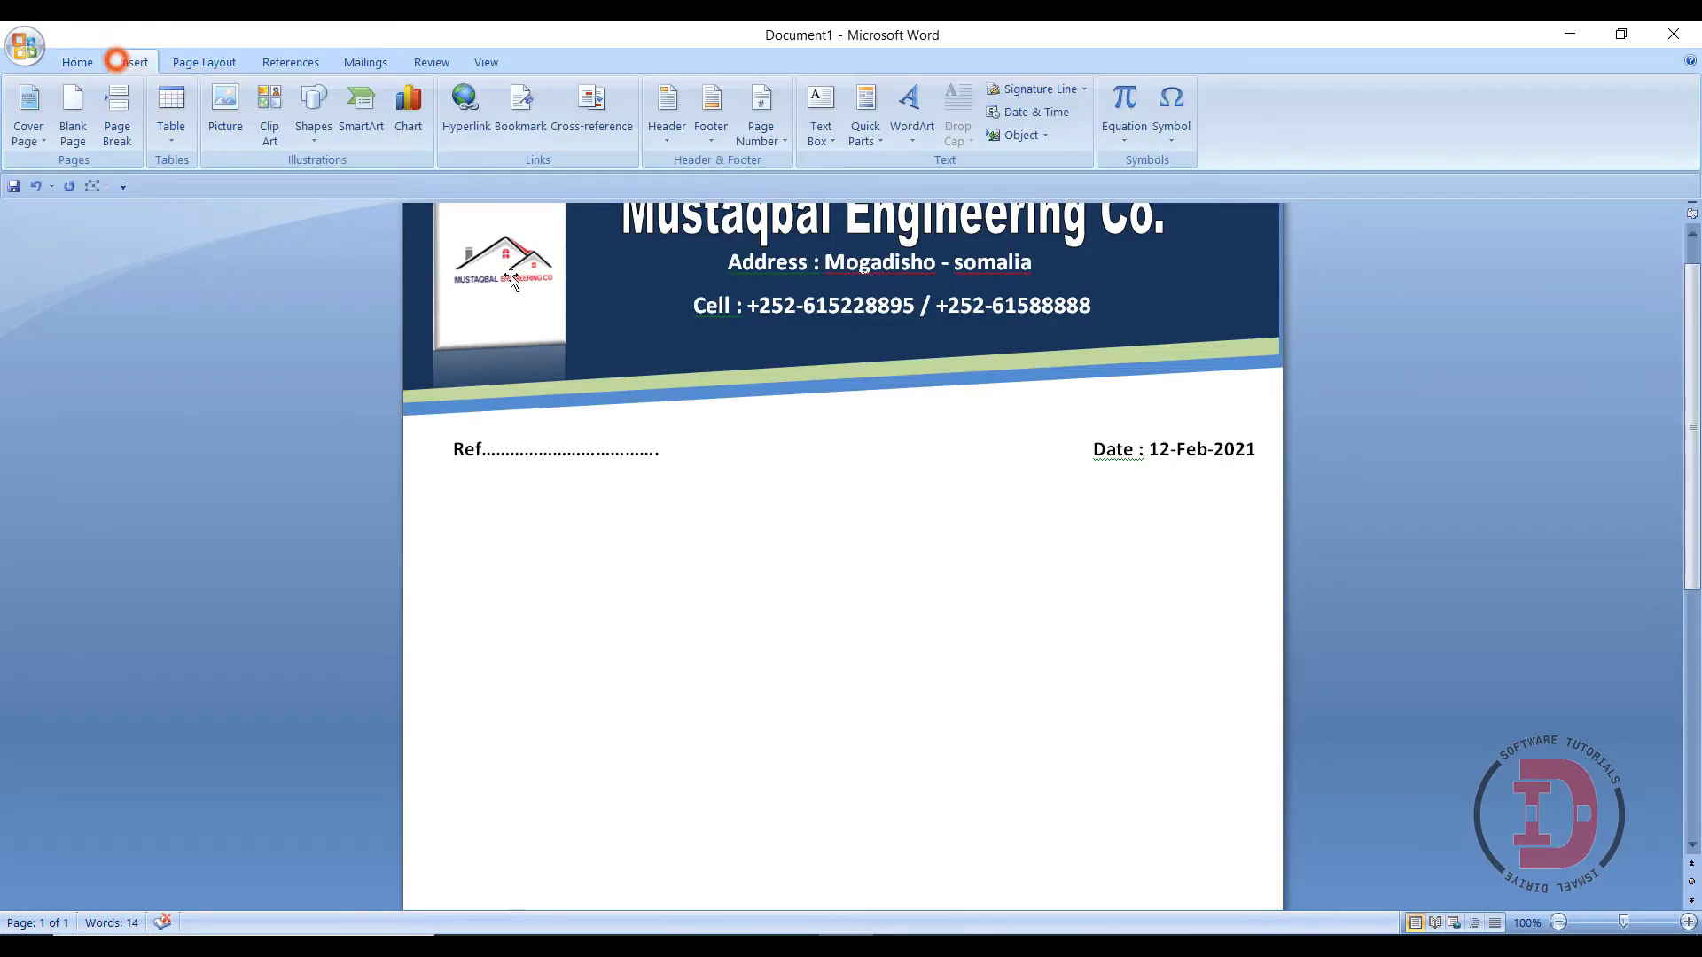
pyautogui.click(305, 136)
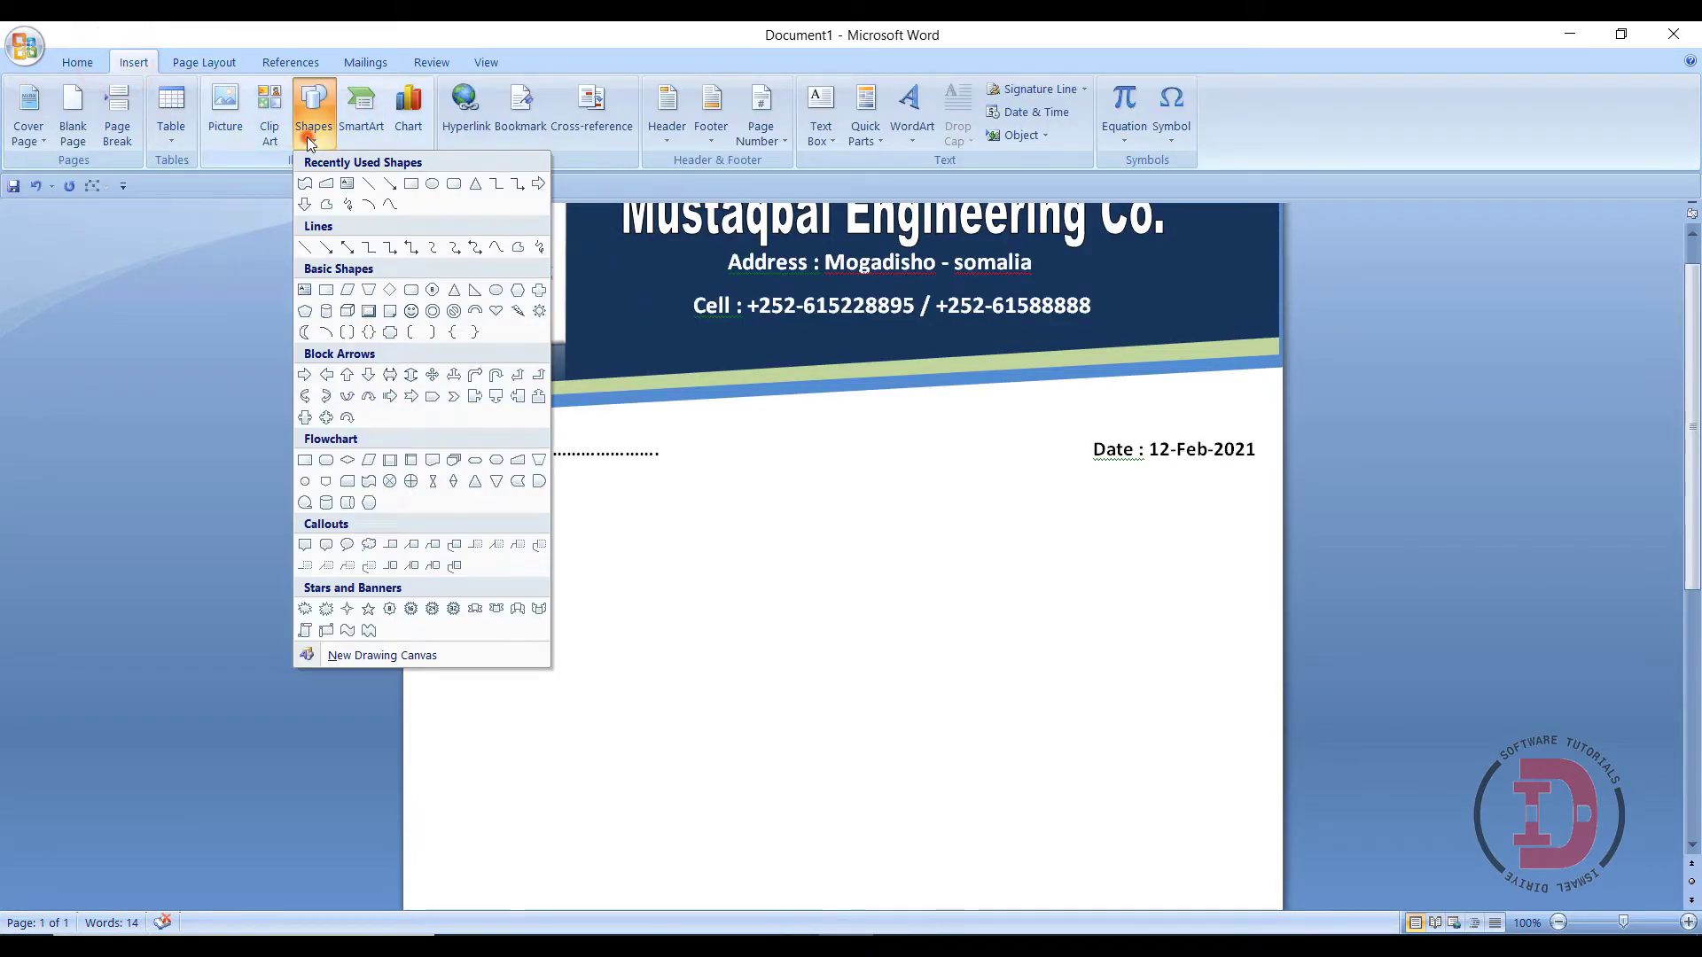
pyautogui.click(347, 630)
pyautogui.scroll(-10, 494, 749)
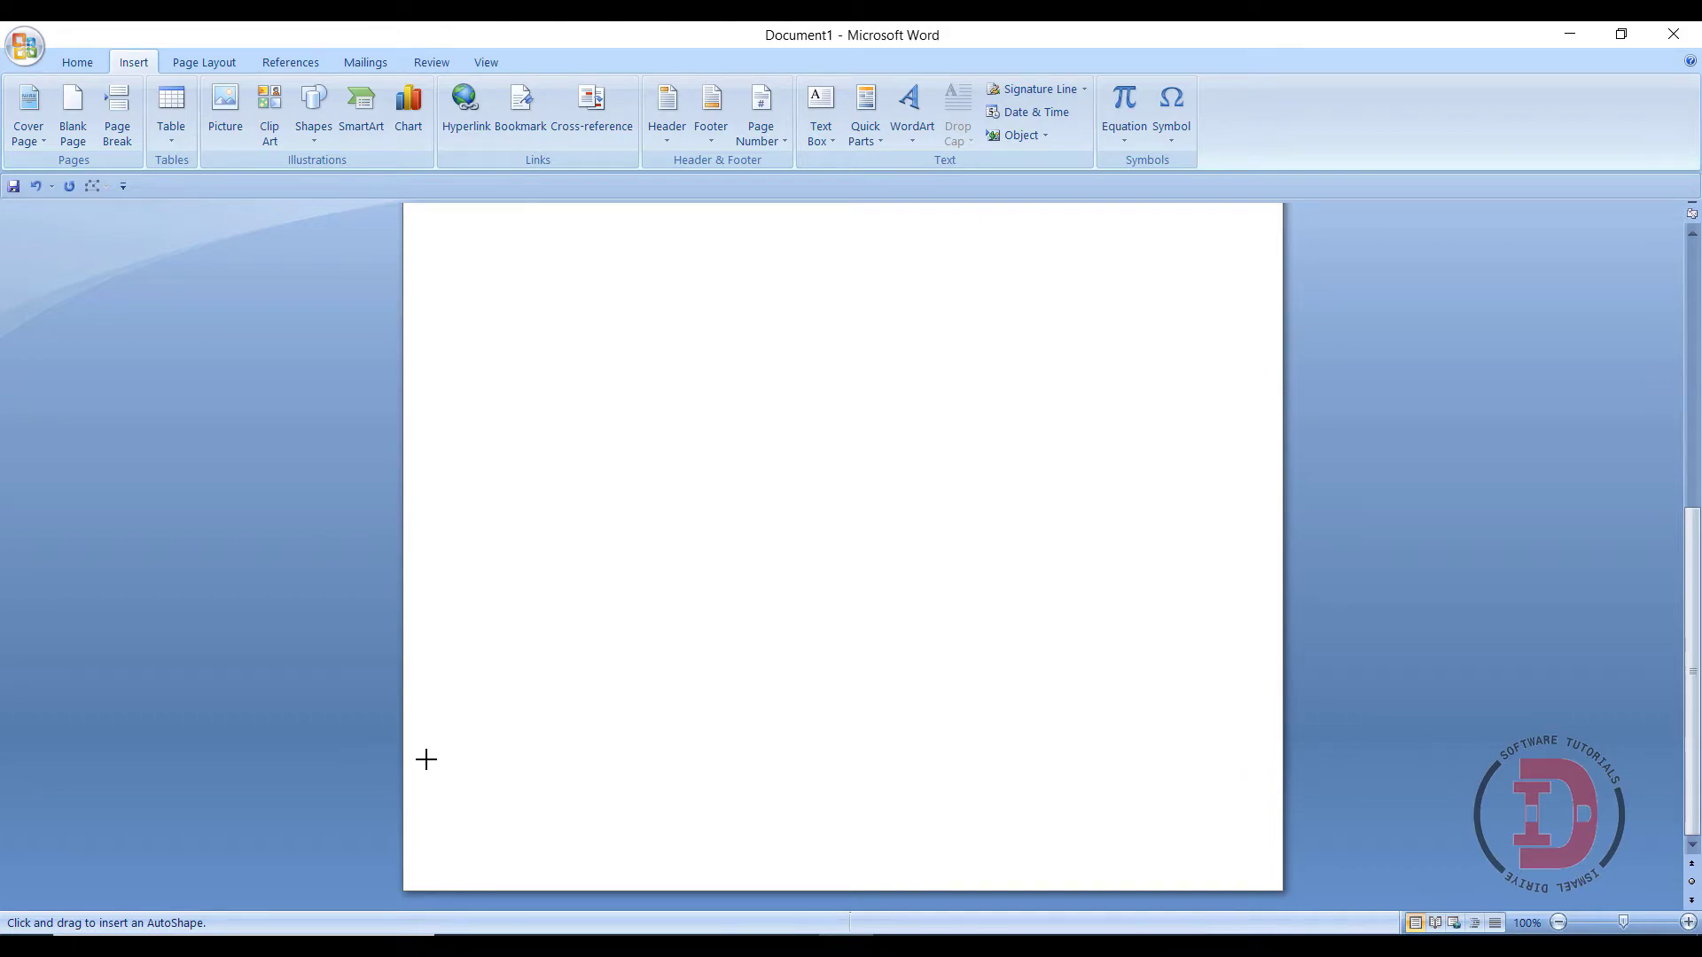
pyautogui.click(1595, 927)
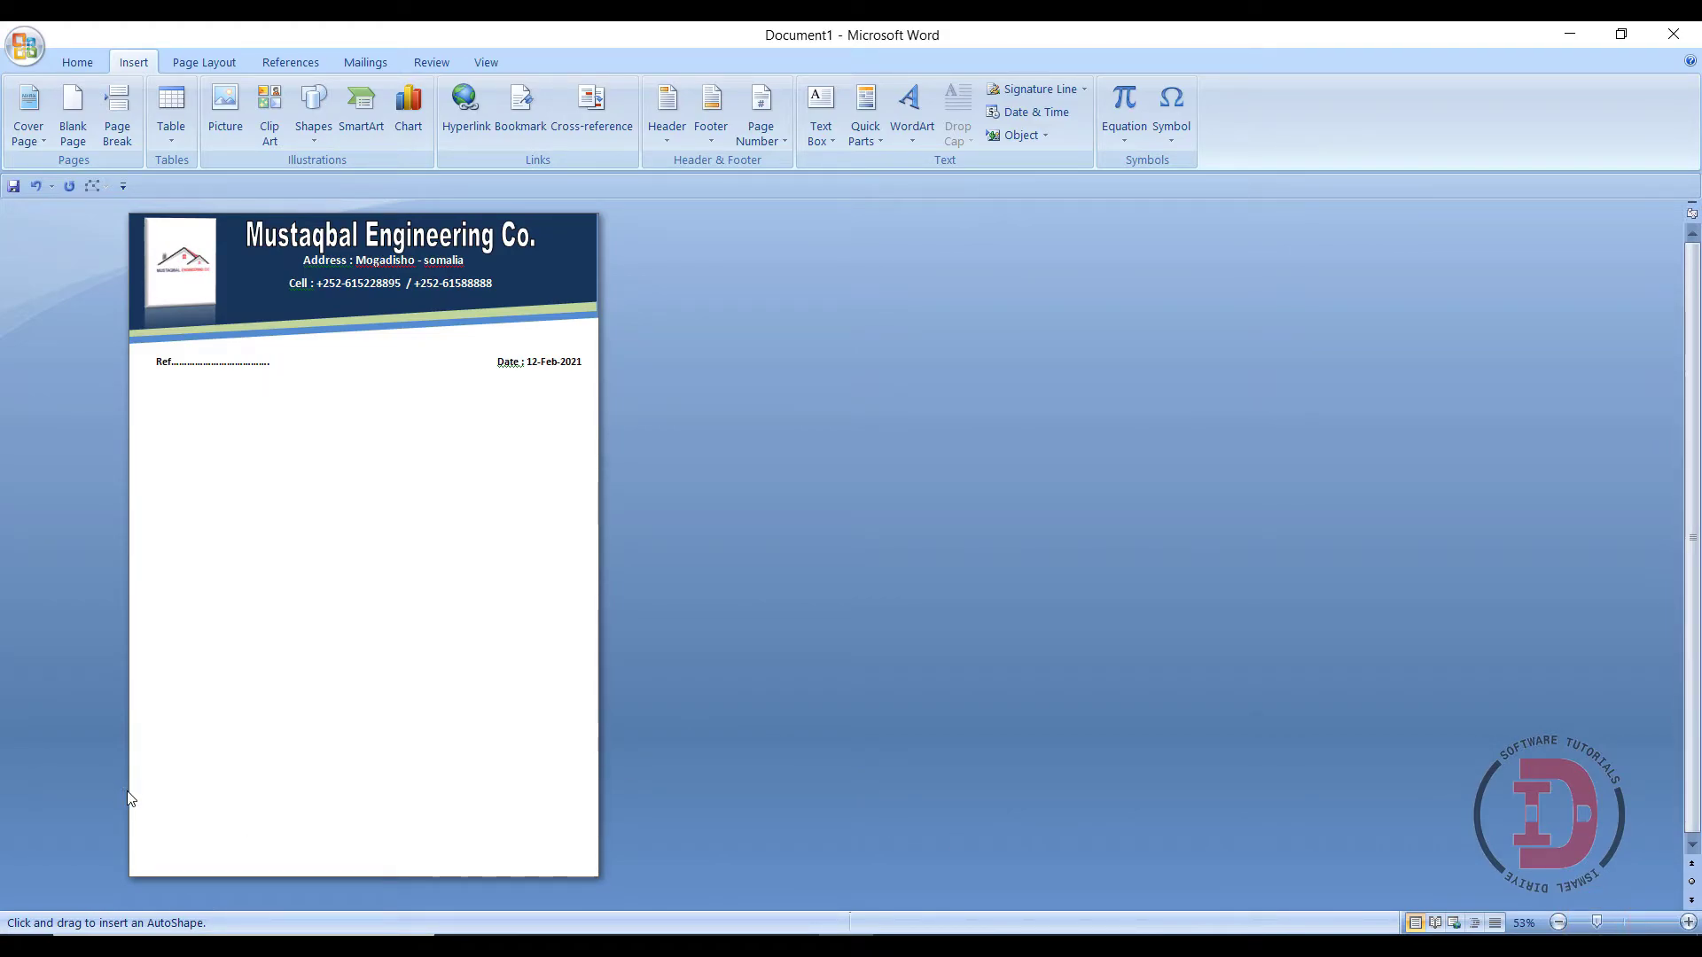
# - Draw a wave band across the page bottom, stretched to 8.42" wide
pyautogui.moveTo(129, 799)
pyautogui.mouseDown()
pyautogui.moveTo(319, 832)
pyautogui.moveTo(596, 841)
pyautogui.mouseUp()
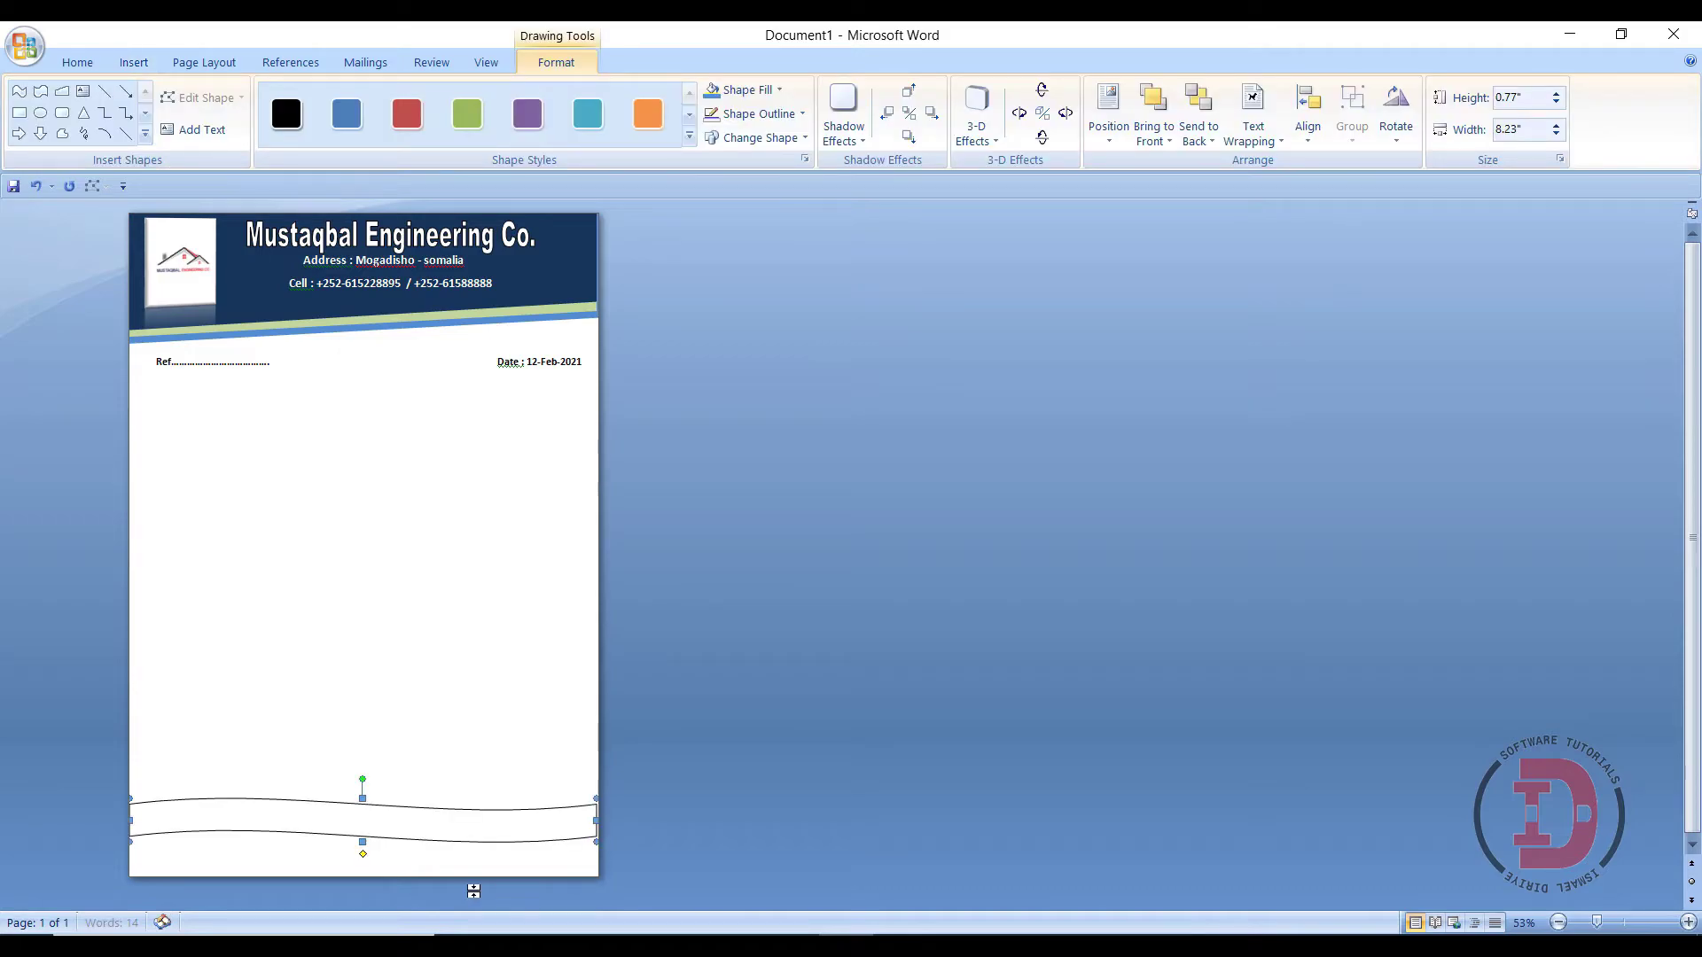
pyautogui.moveTo(590, 821); pyautogui.dragTo(604, 826)
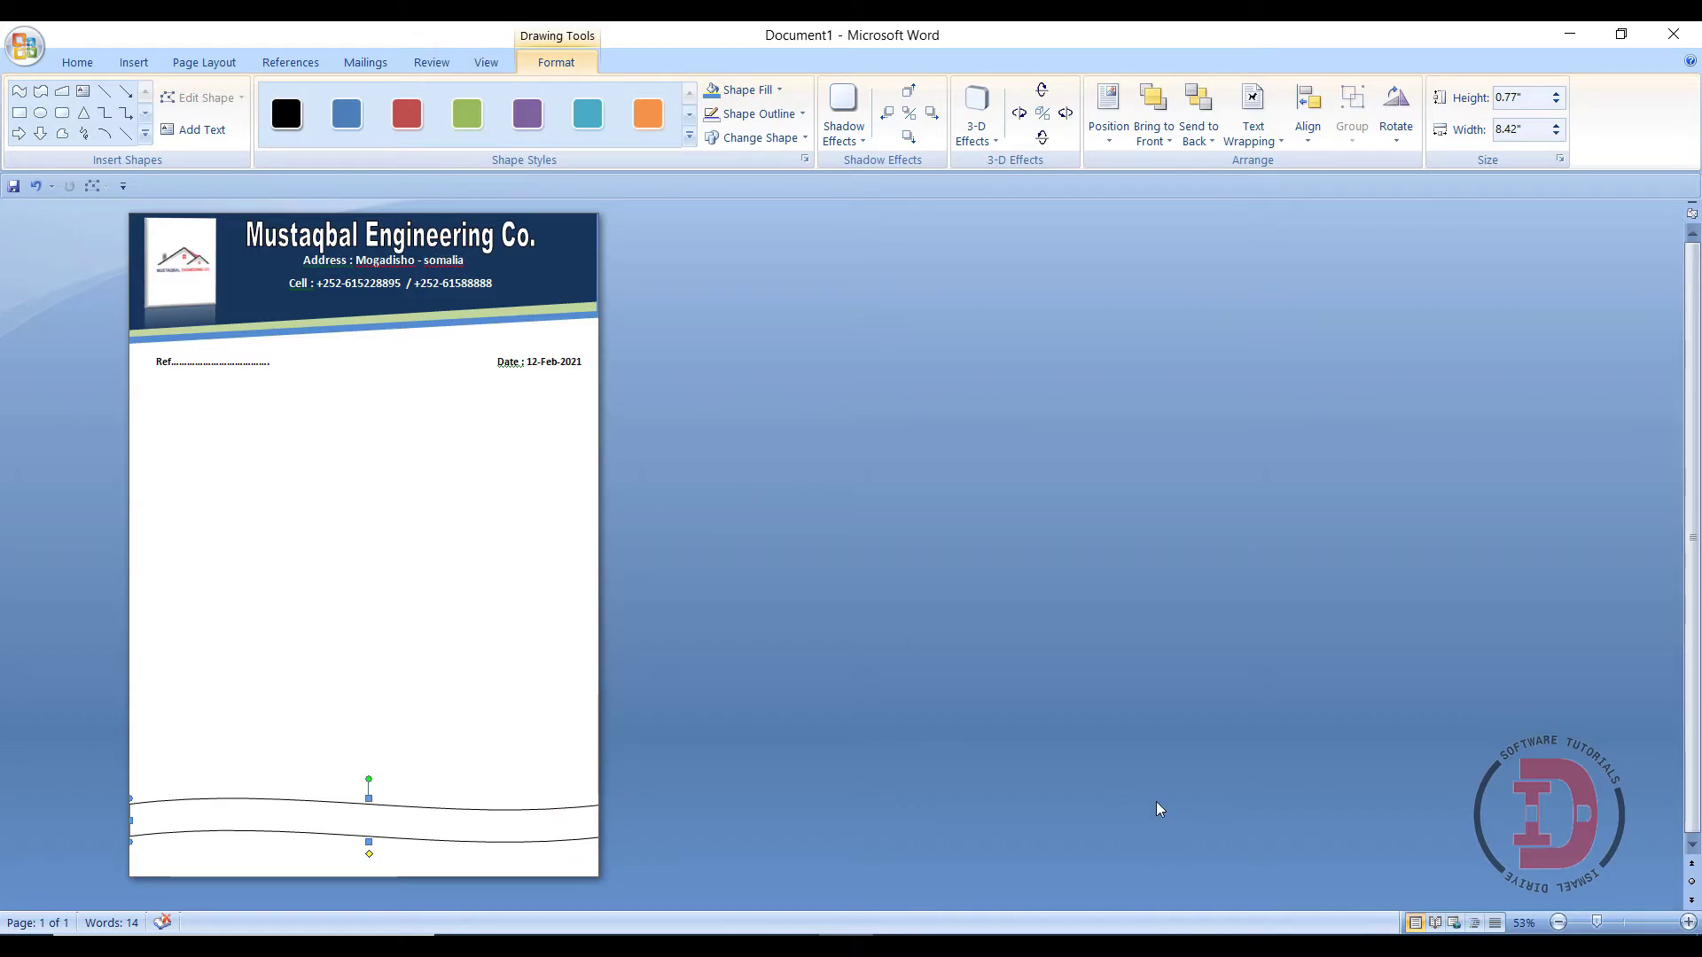
pyautogui.click(1597, 922)
pyautogui.click(1625, 924)
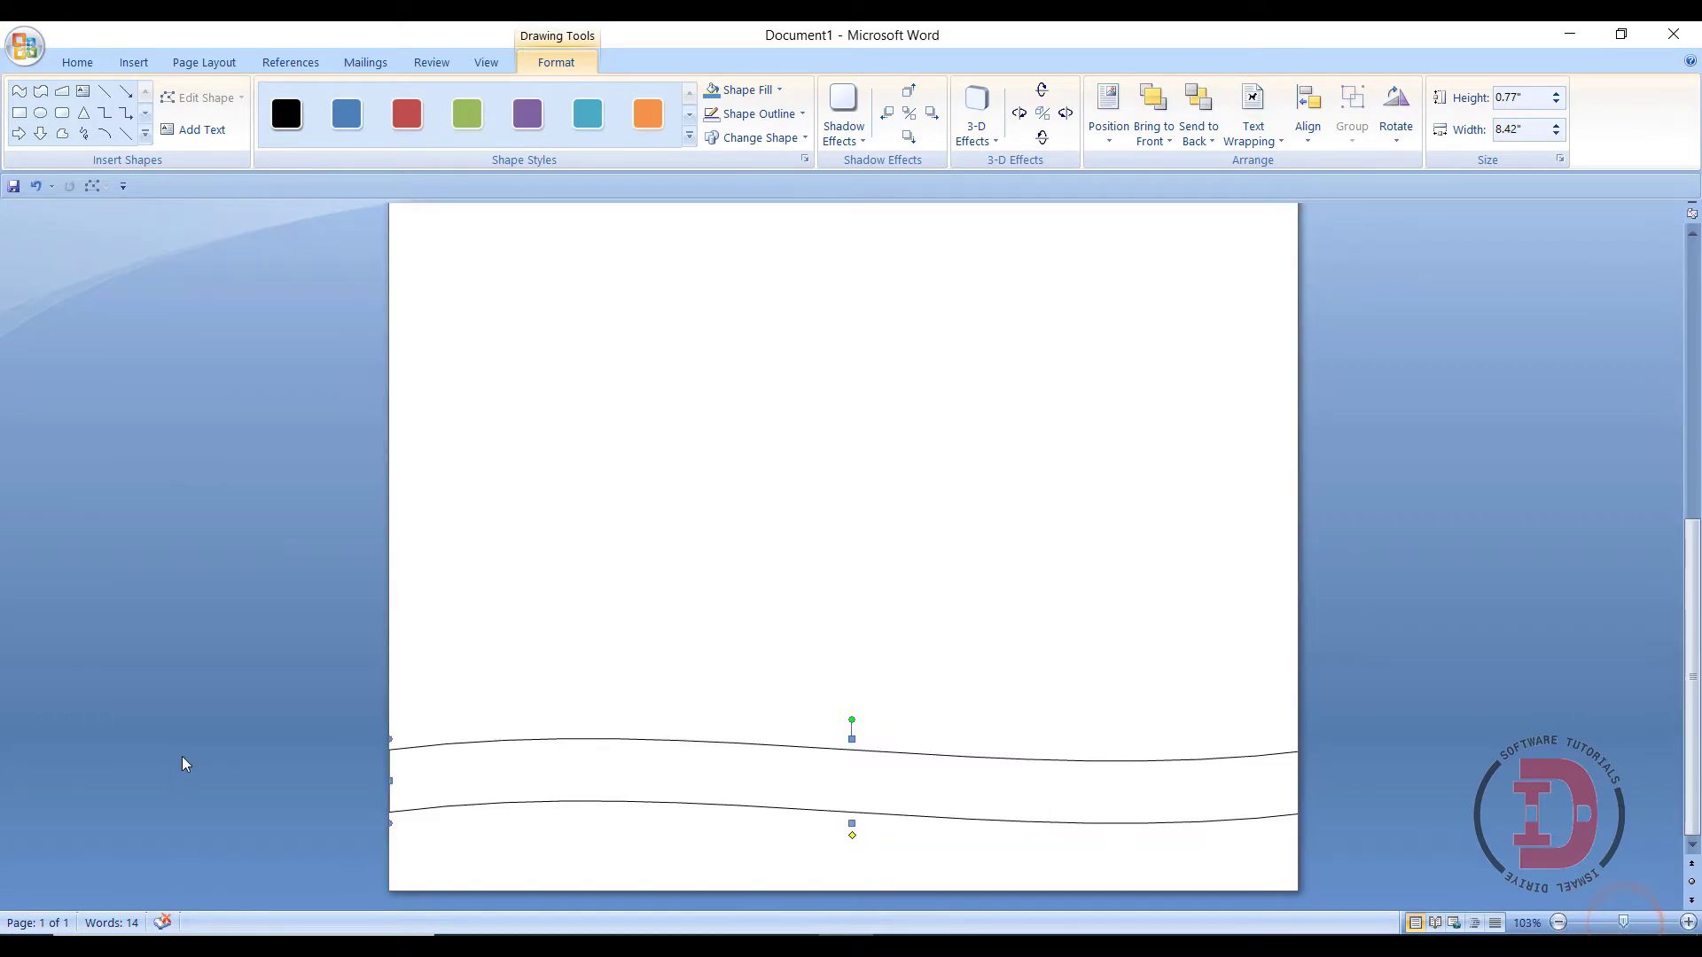
# - Give the wave a blue fill and No Outline
pyautogui.click(746, 90)
pyautogui.click(758, 183)
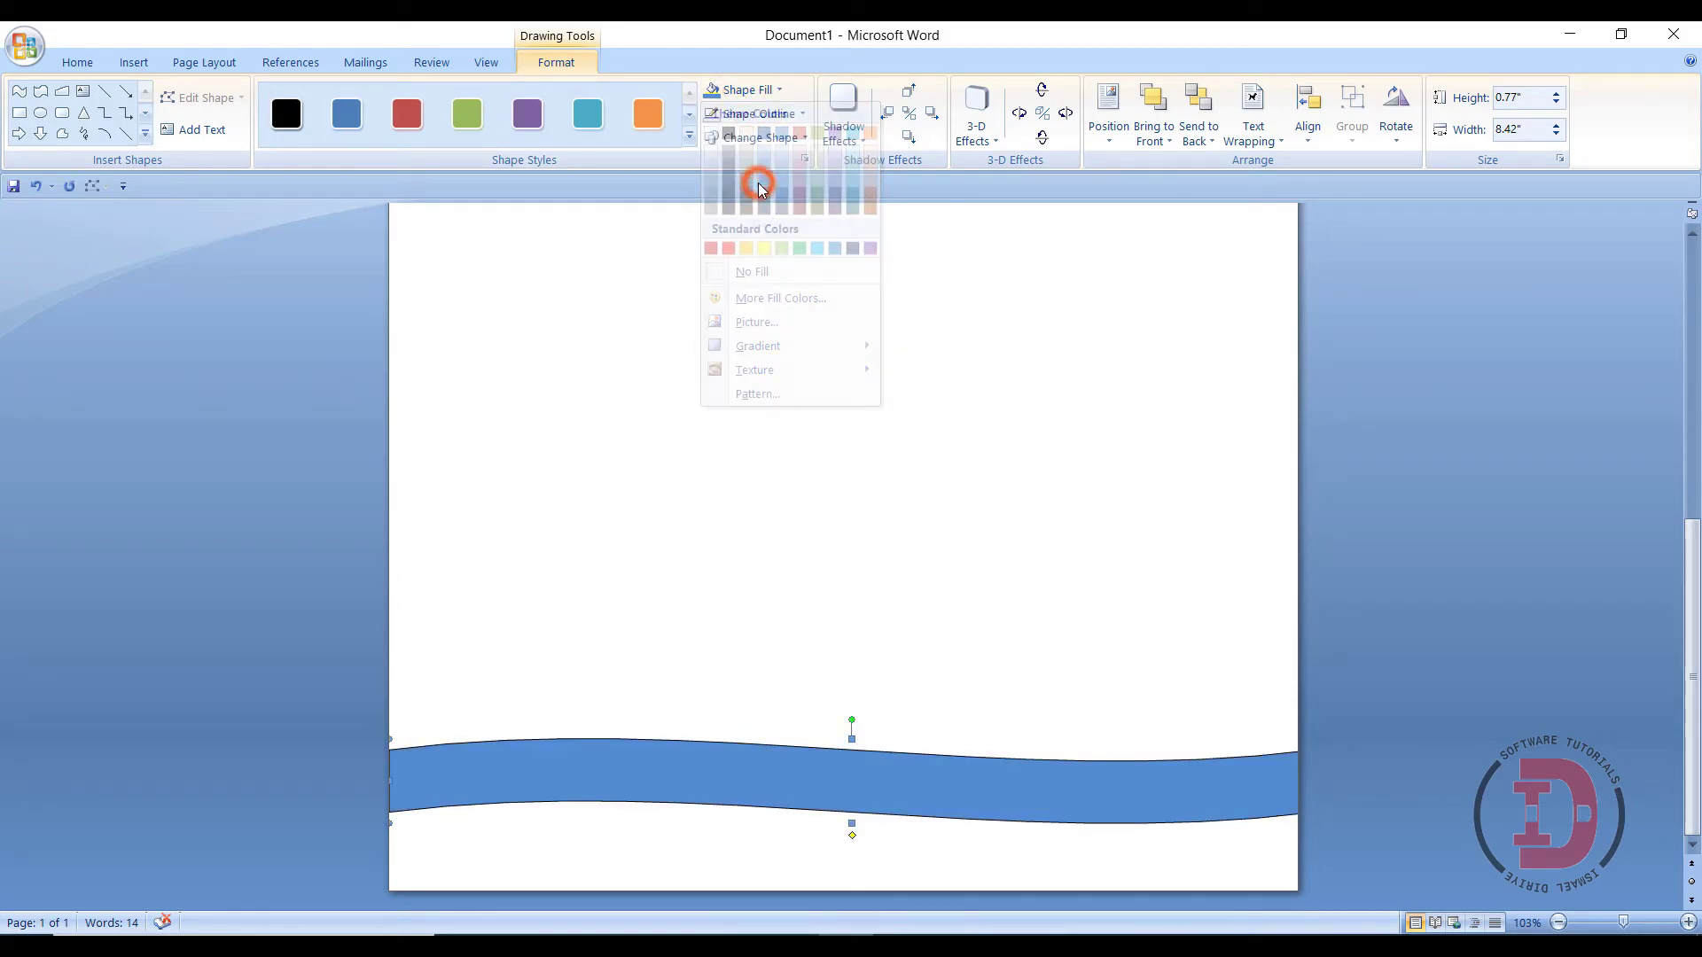
pyautogui.click(763, 90)
pyautogui.click(764, 176)
pyautogui.click(758, 114)
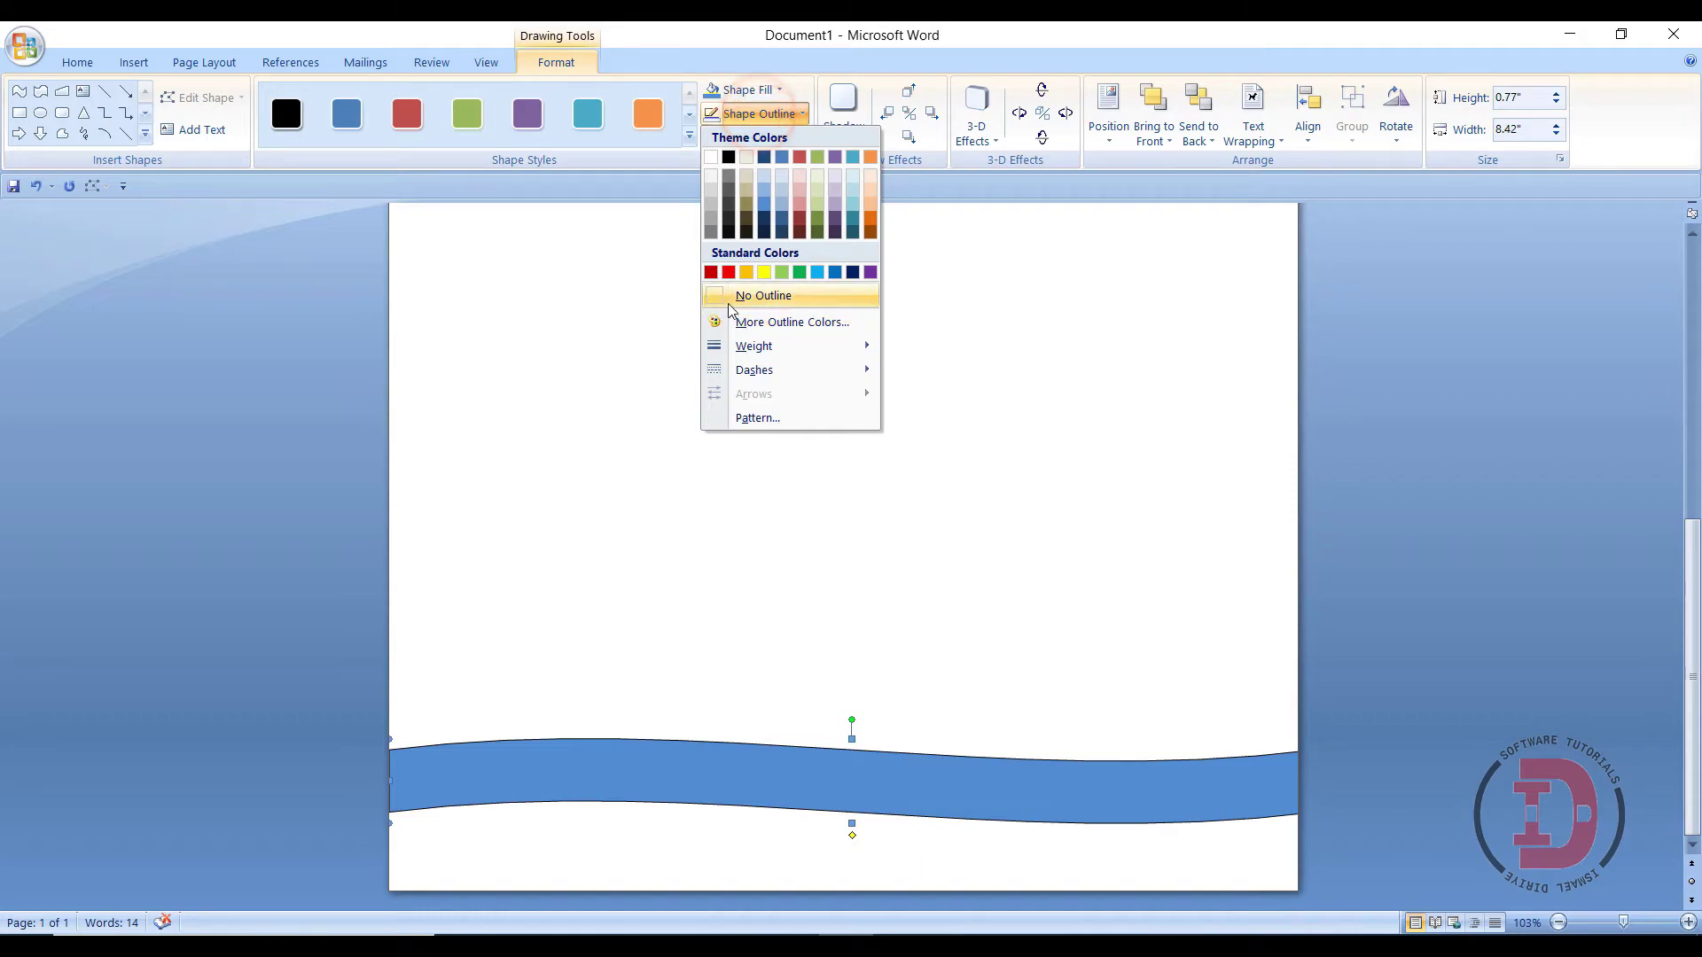
pyautogui.click(720, 295)
# - Select the blue wave and copy it to the clipboard
pyautogui.click(631, 780)
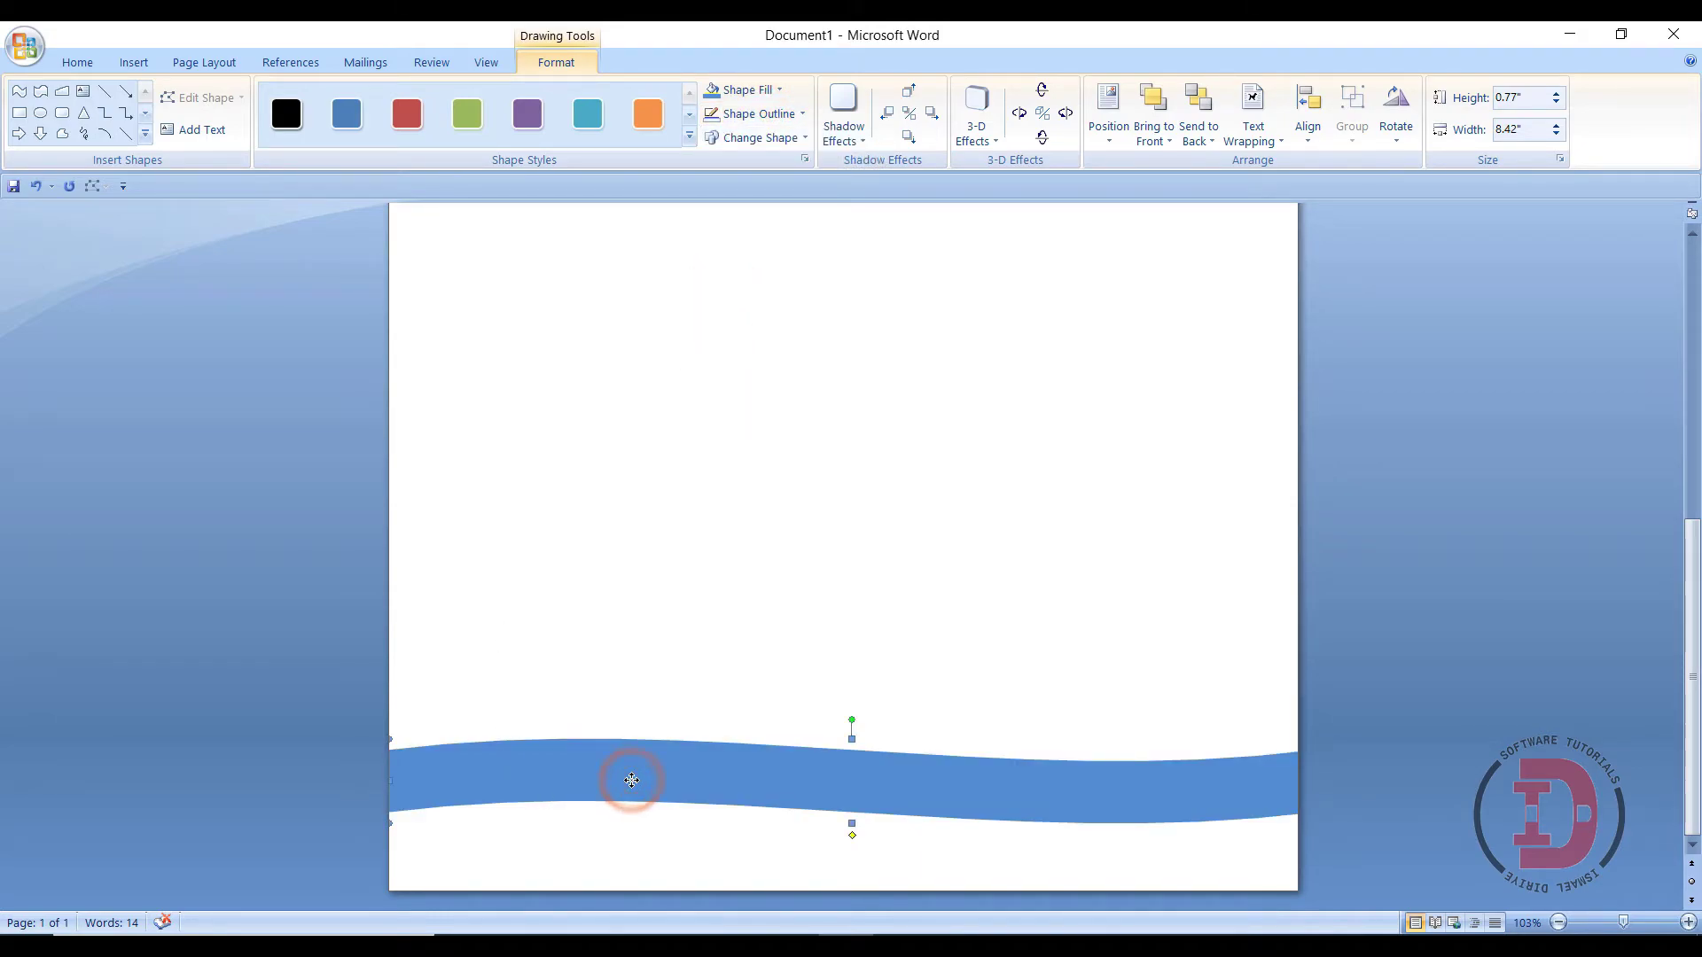
pyautogui.scroll(5, 658, 644)
pyautogui.scroll(-5, 669, 570)
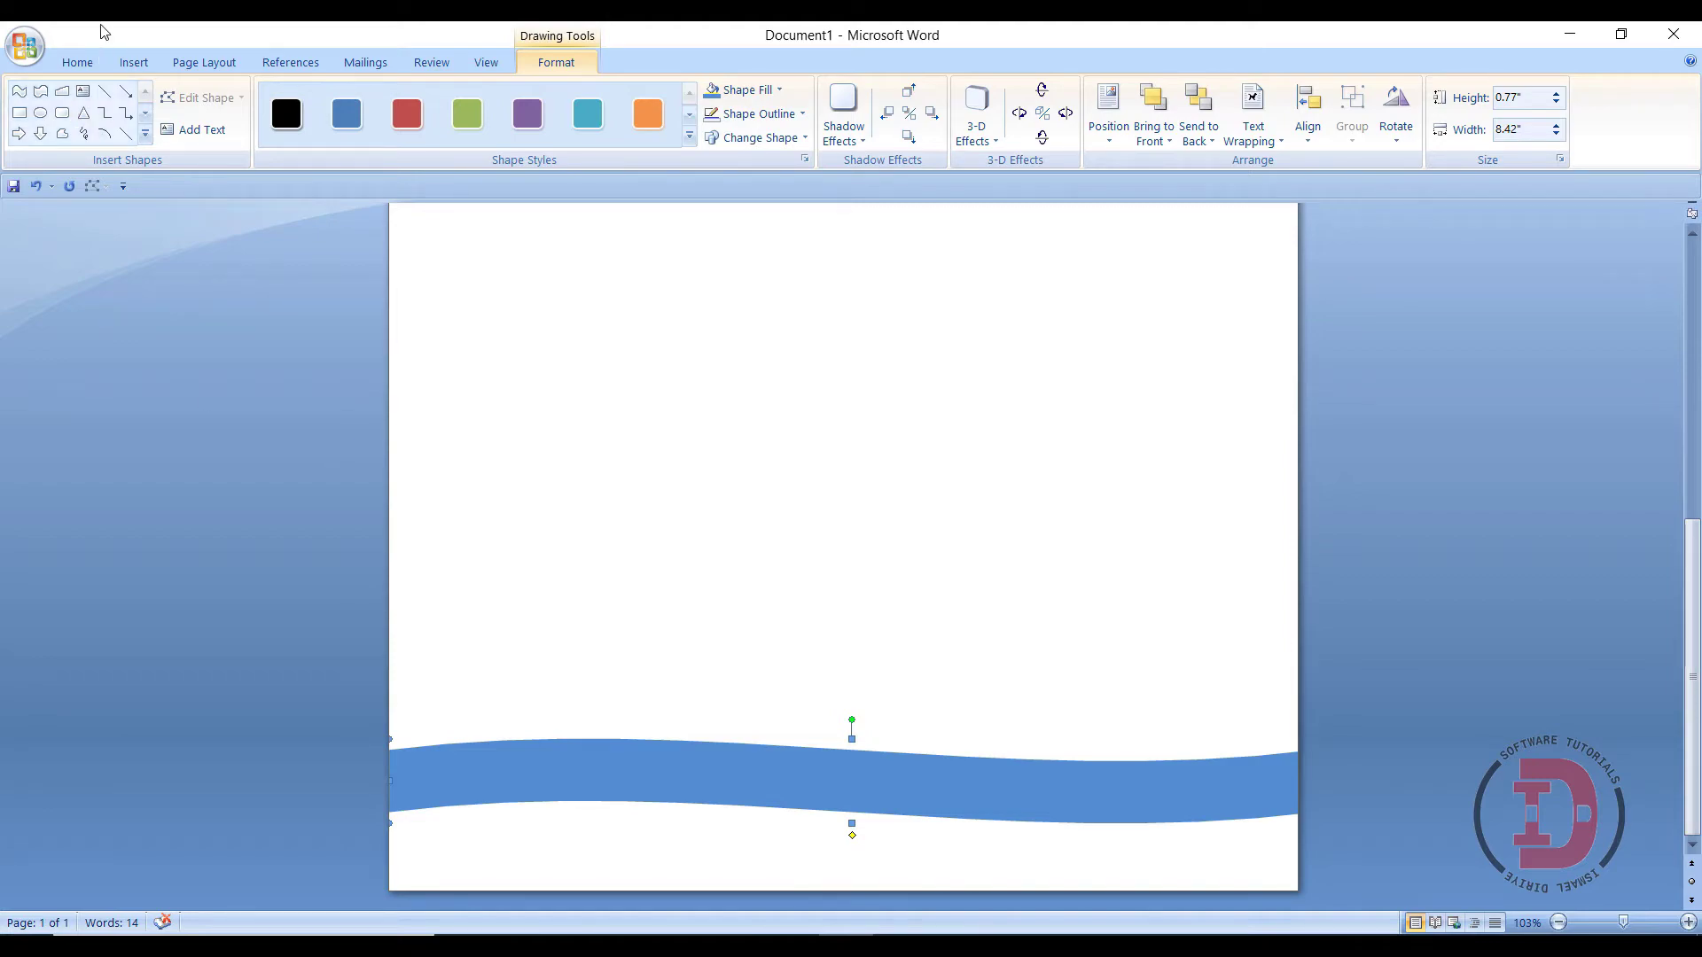
pyautogui.click(78, 62)
pyautogui.click(81, 113)
pyautogui.click(28, 140)
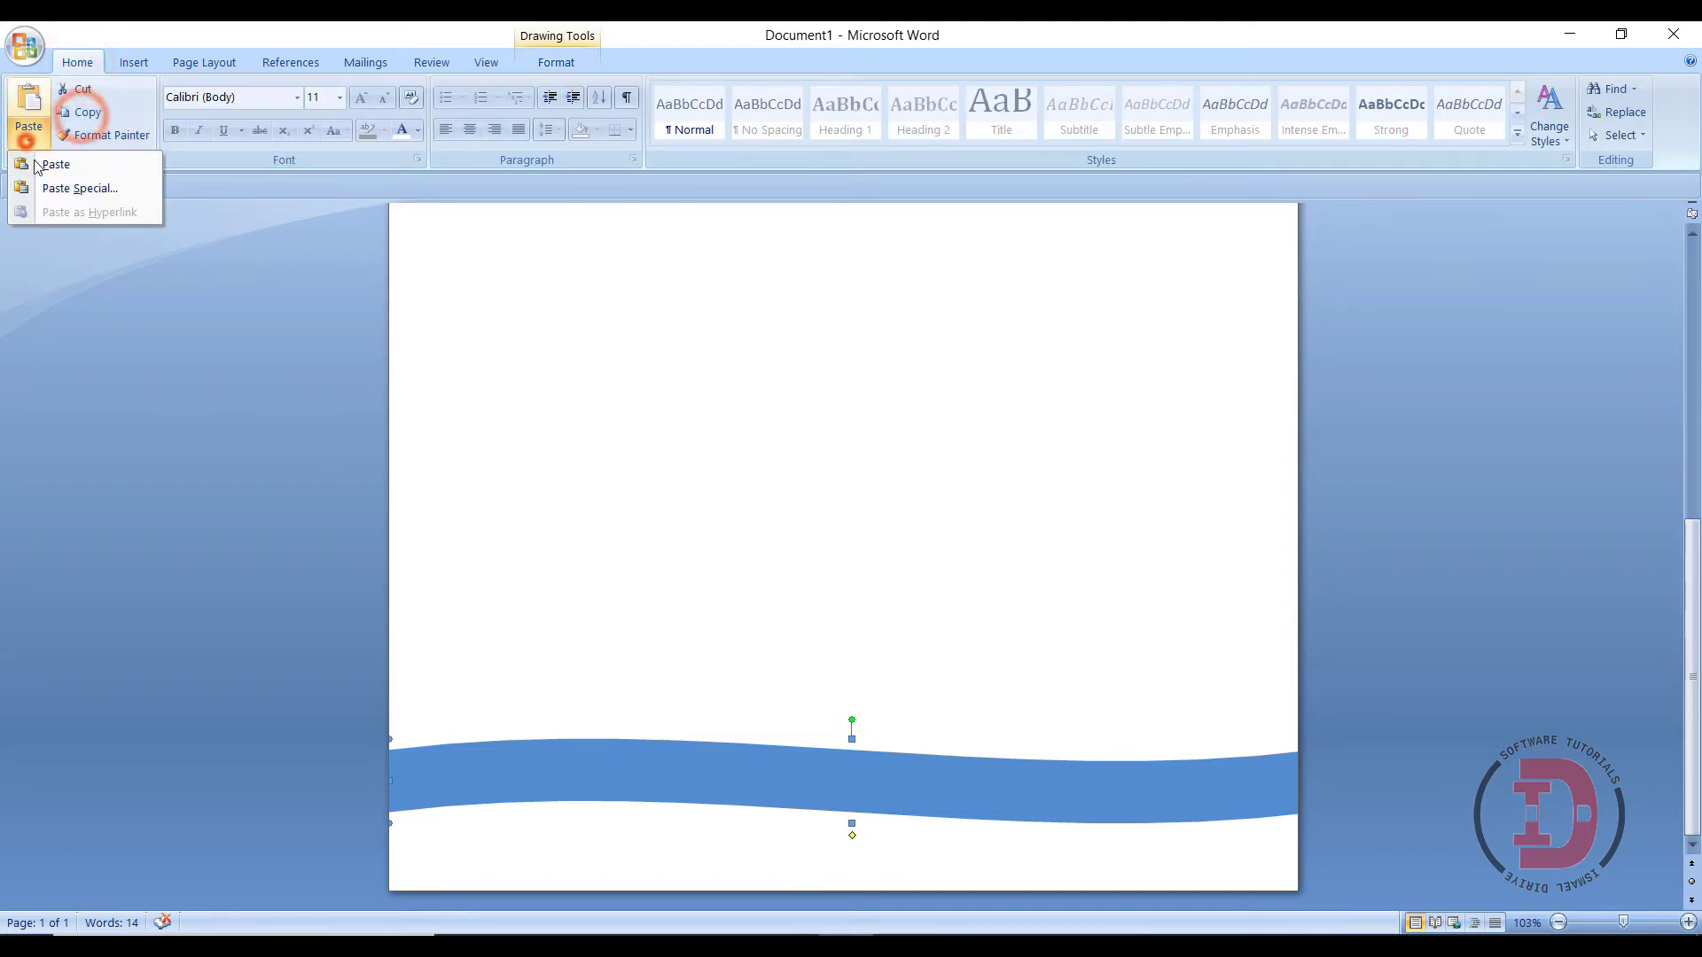
# - Paste a duplicate wave slightly lower and give it a tan fill with No Outline
pyautogui.click(36, 162)
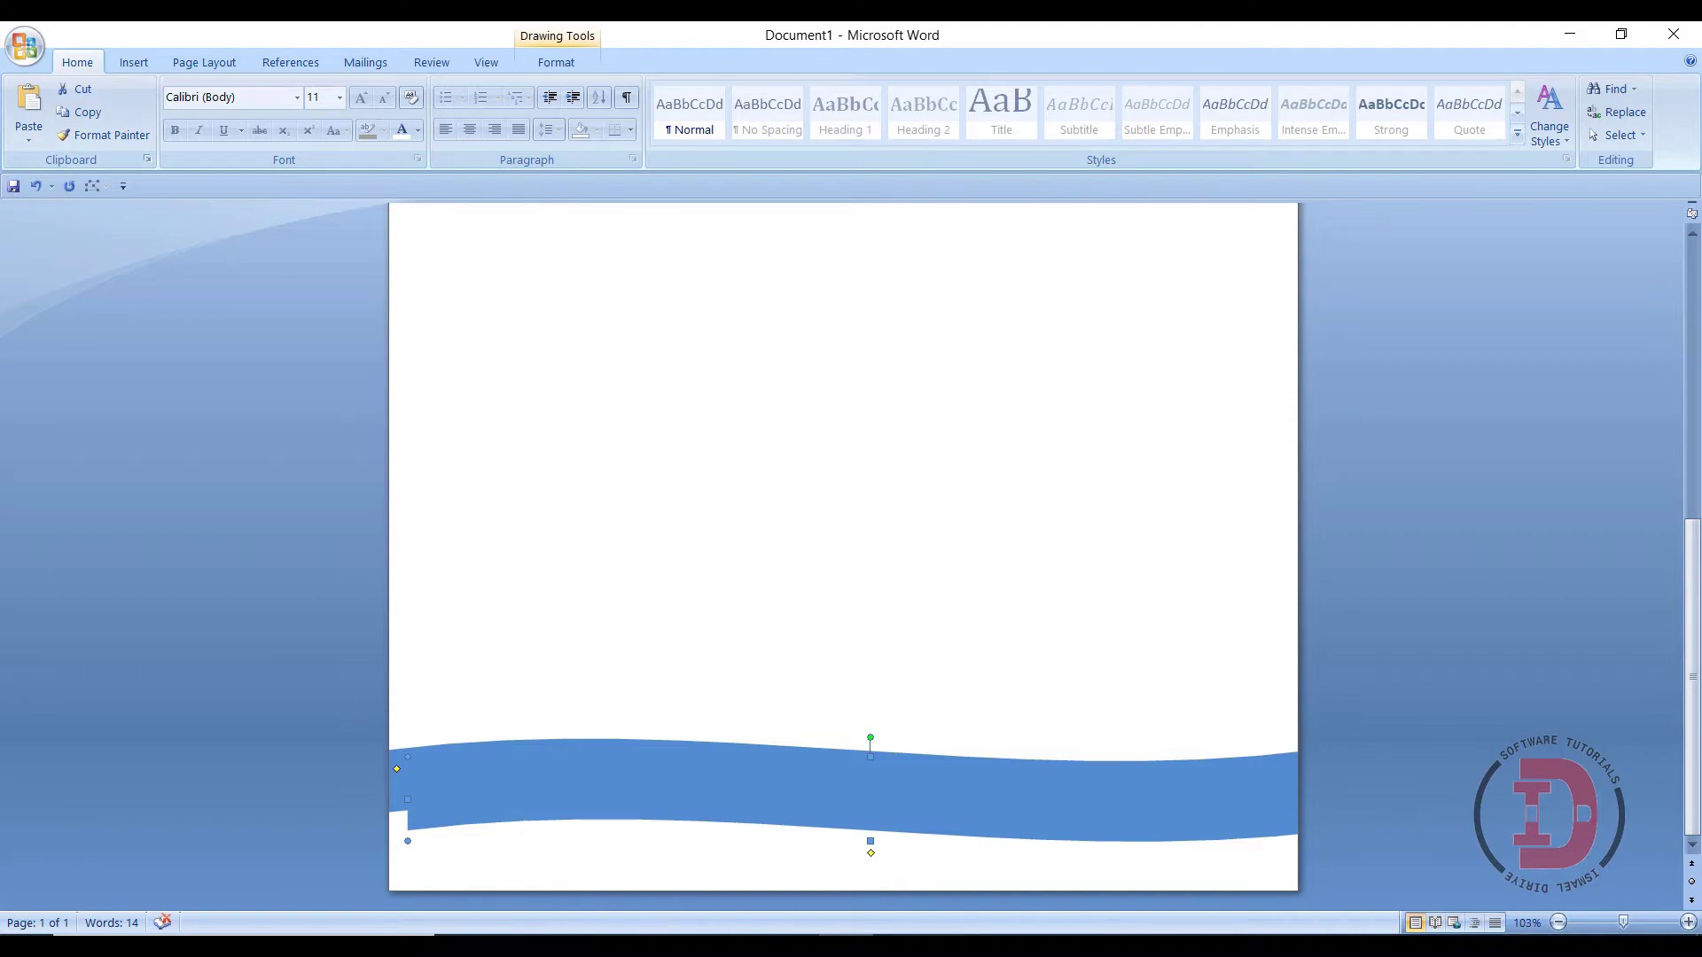
pyautogui.moveTo(859, 801); pyautogui.dragTo(829, 793)
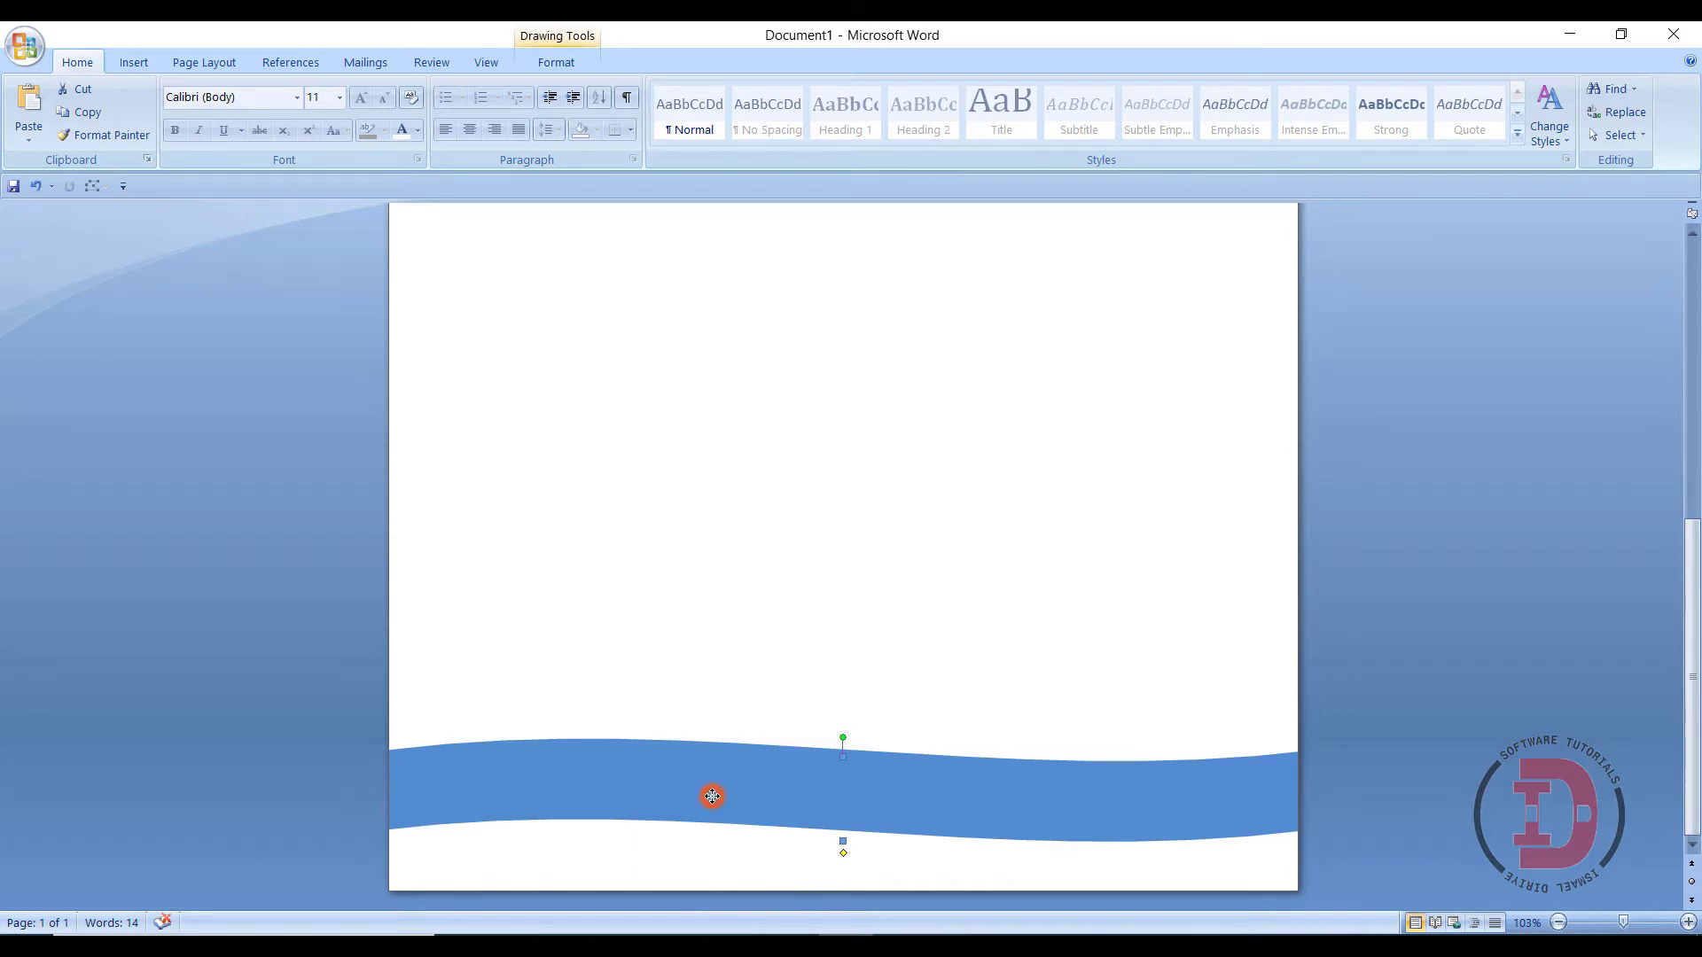
pyautogui.click(556, 62)
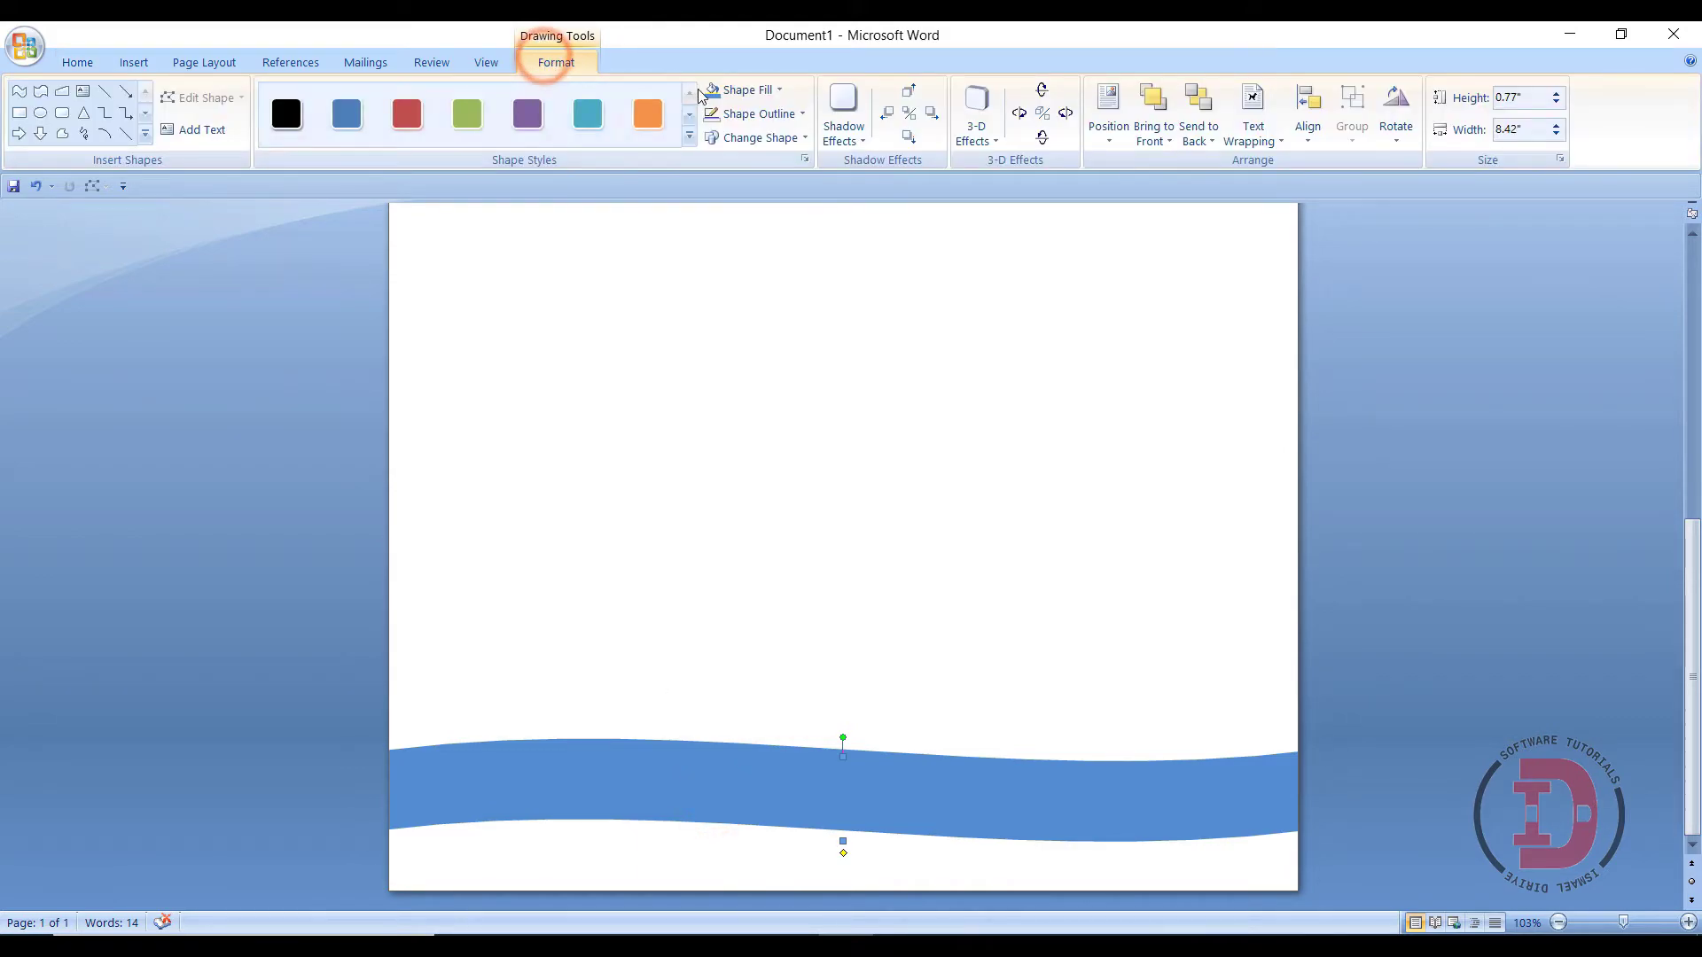
pyautogui.click(730, 87)
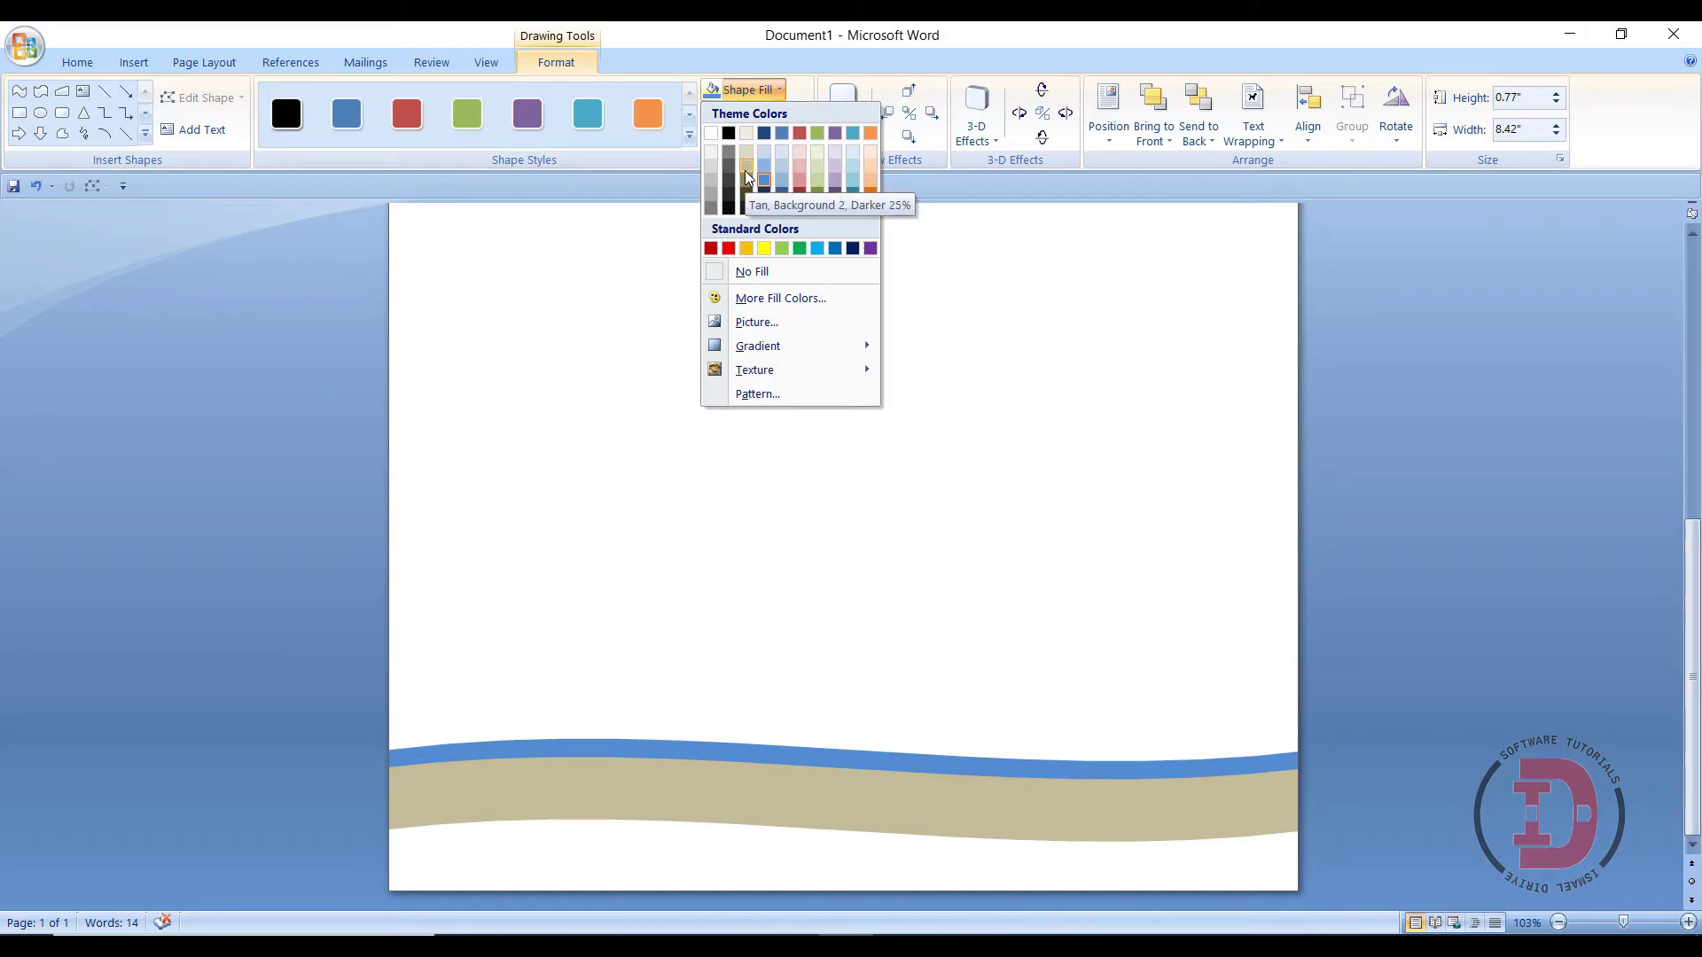
pyautogui.click(746, 172)
pyautogui.click(749, 115)
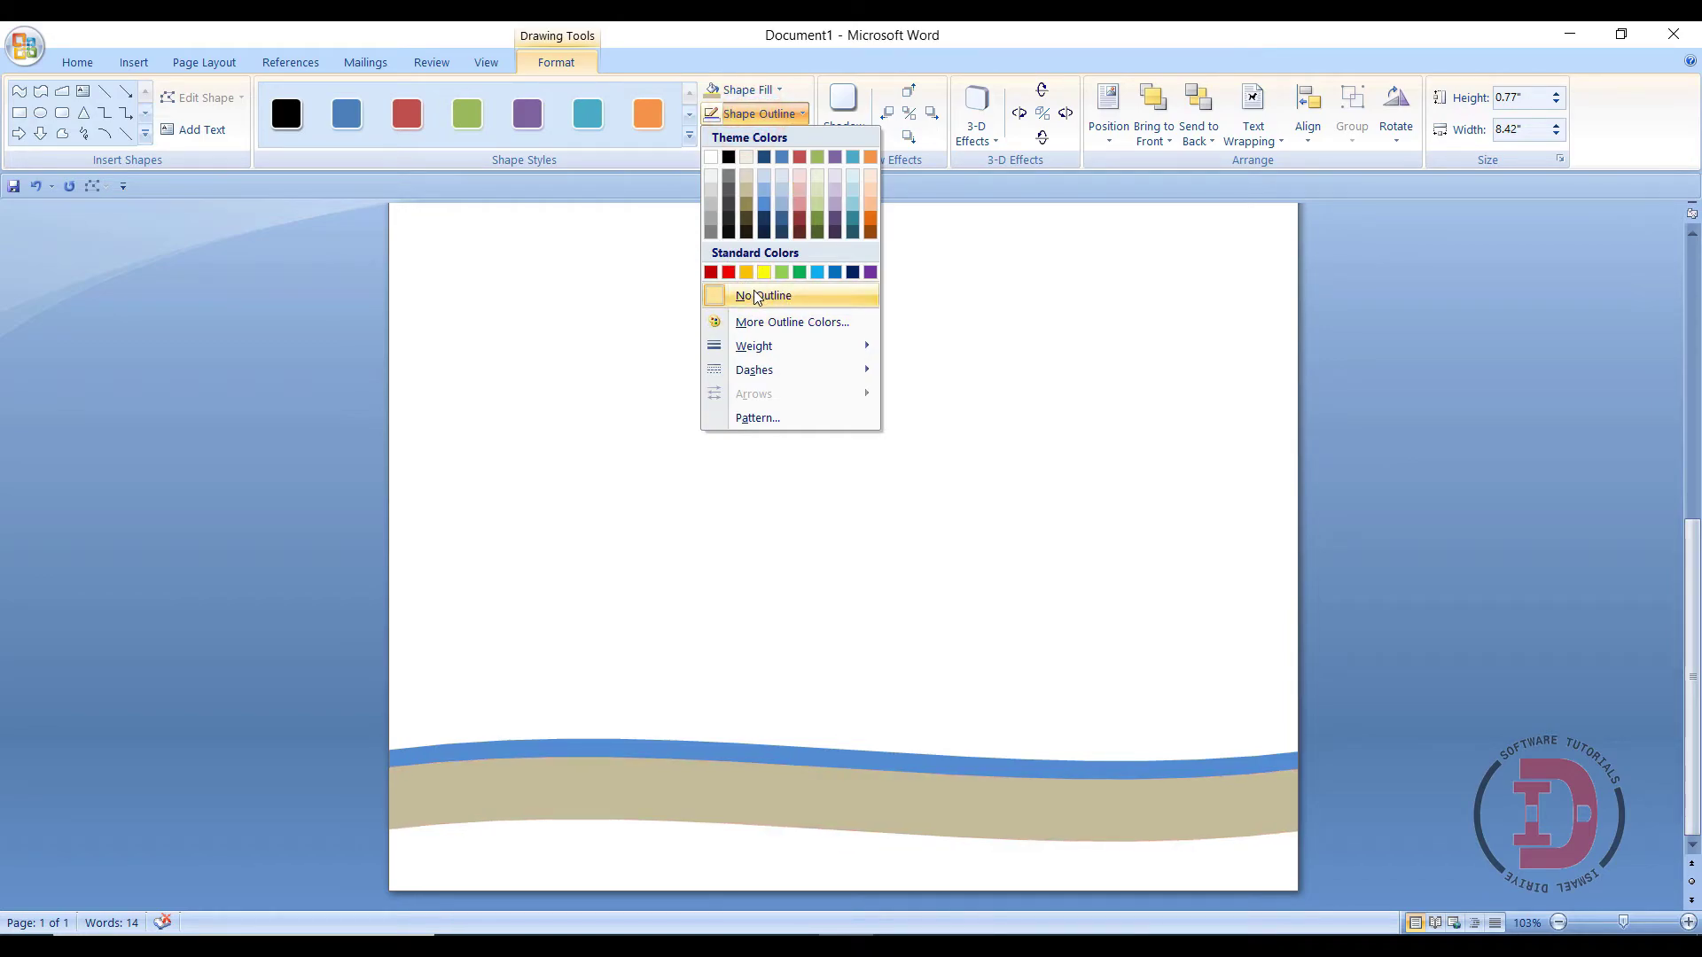
pyautogui.click(749, 295)
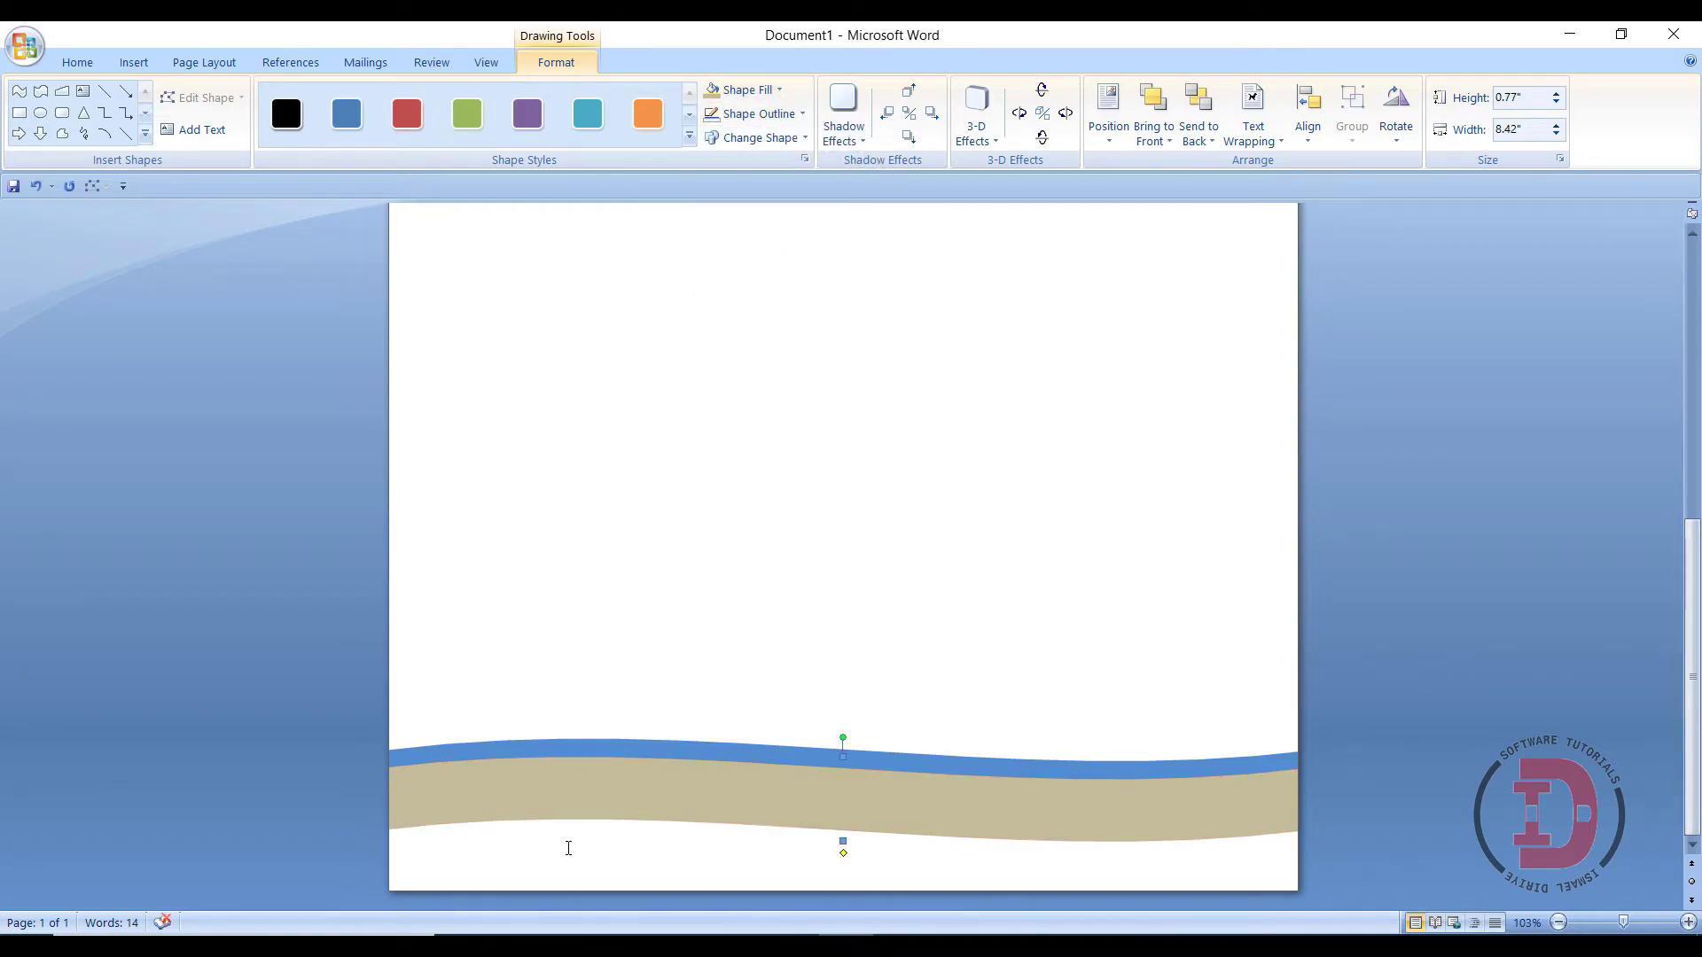
# - Paste a third wave below the tan band and fill it dark blue
pyautogui.click(77, 62)
pyautogui.click(30, 104)
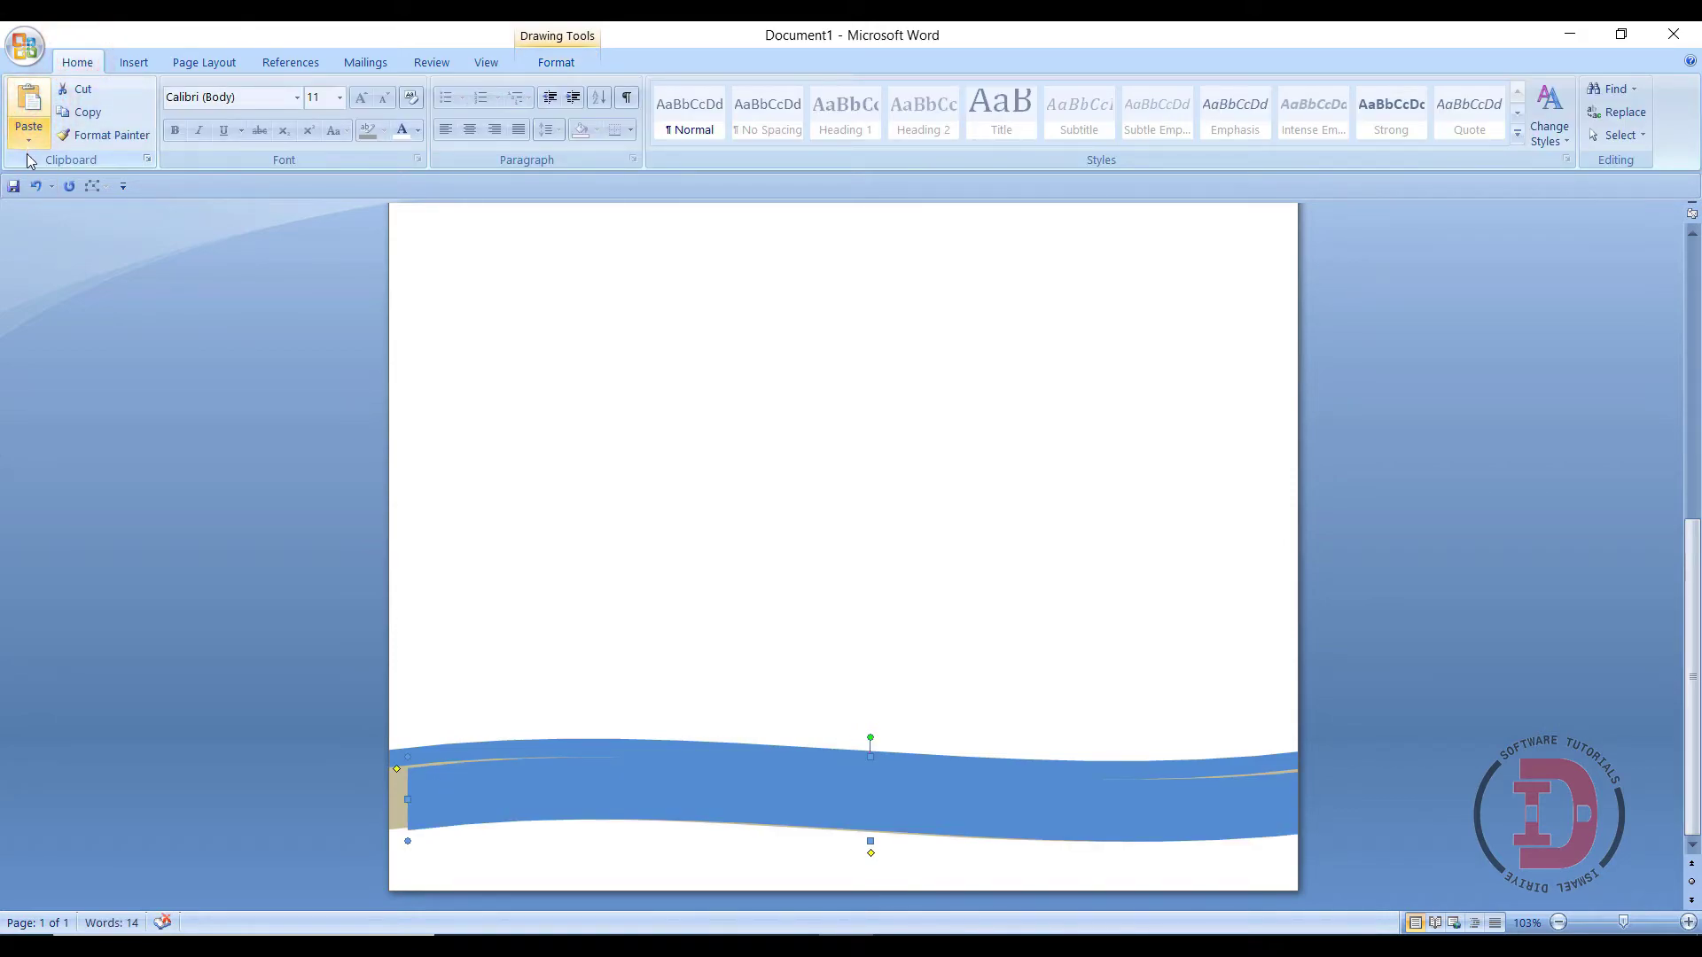
pyautogui.moveTo(855, 800); pyautogui.dragTo(837, 820)
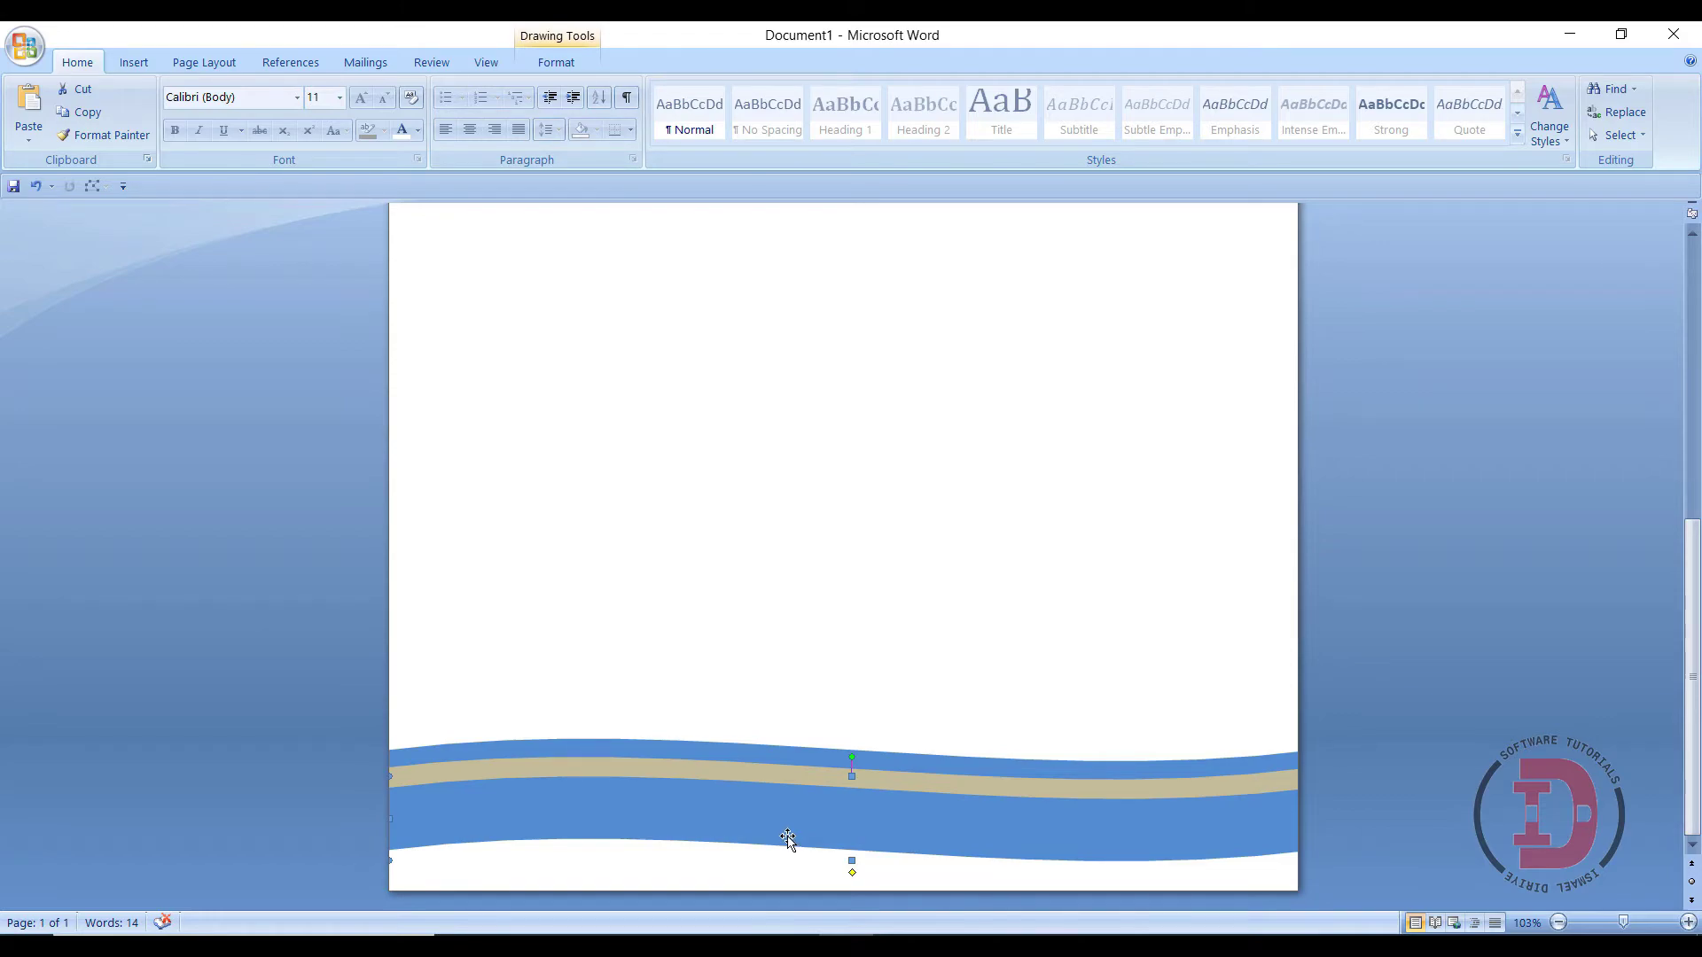
pyautogui.click(556, 62)
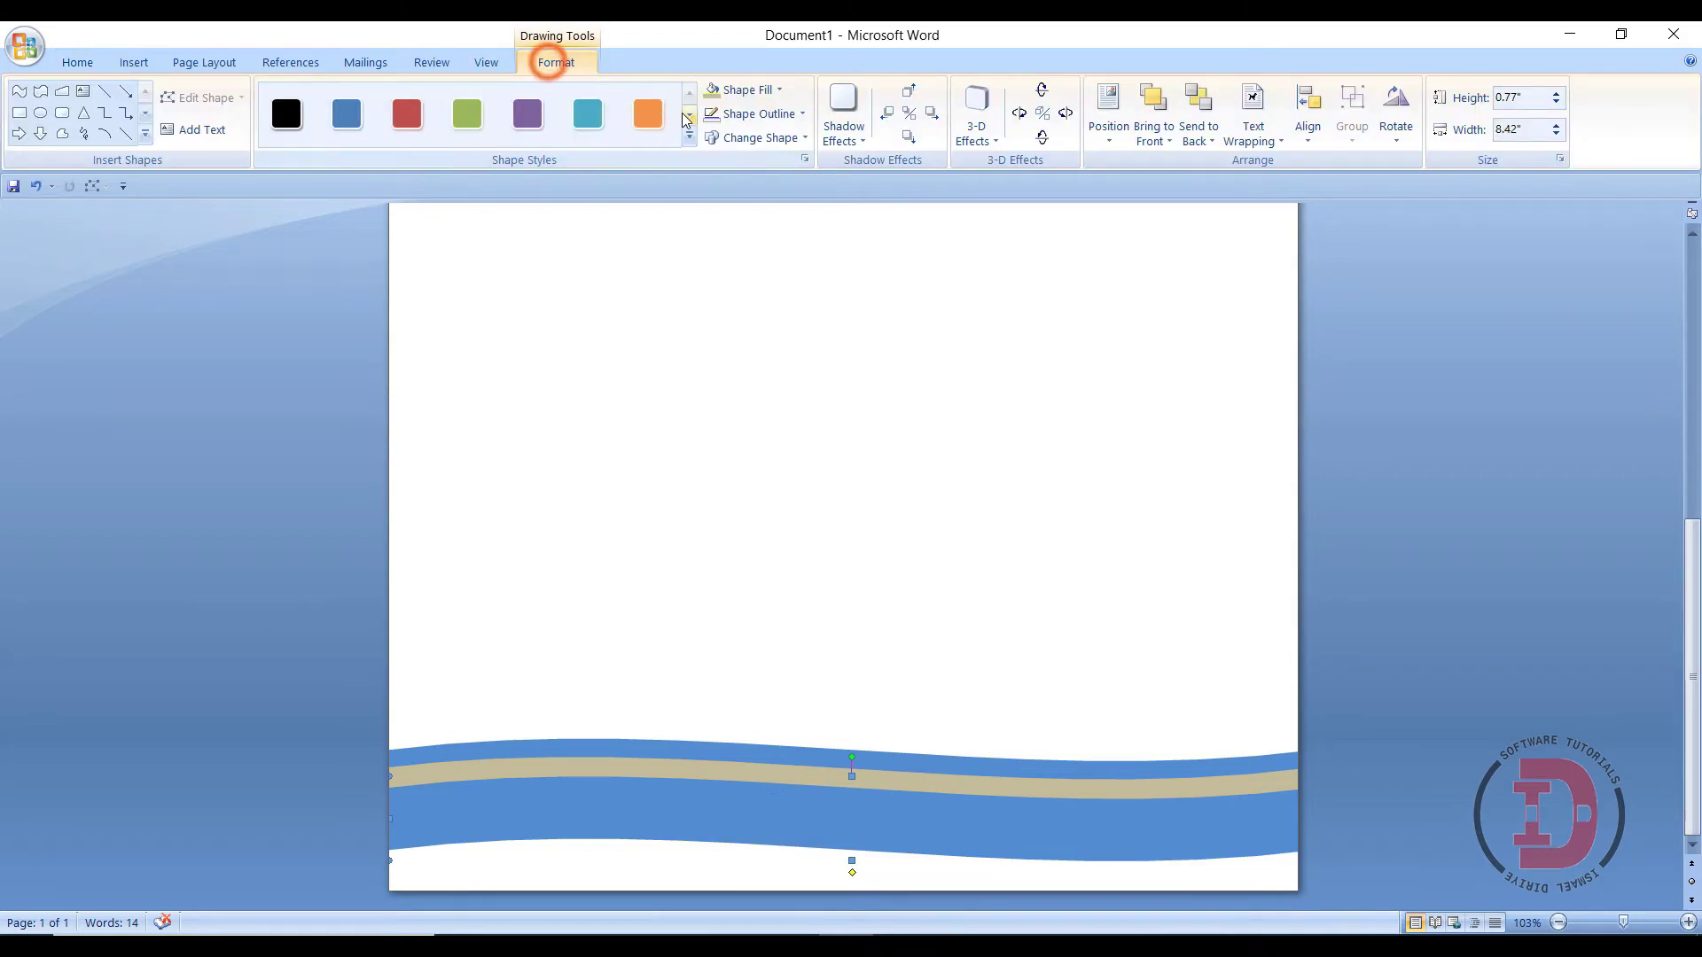
pyautogui.click(739, 89)
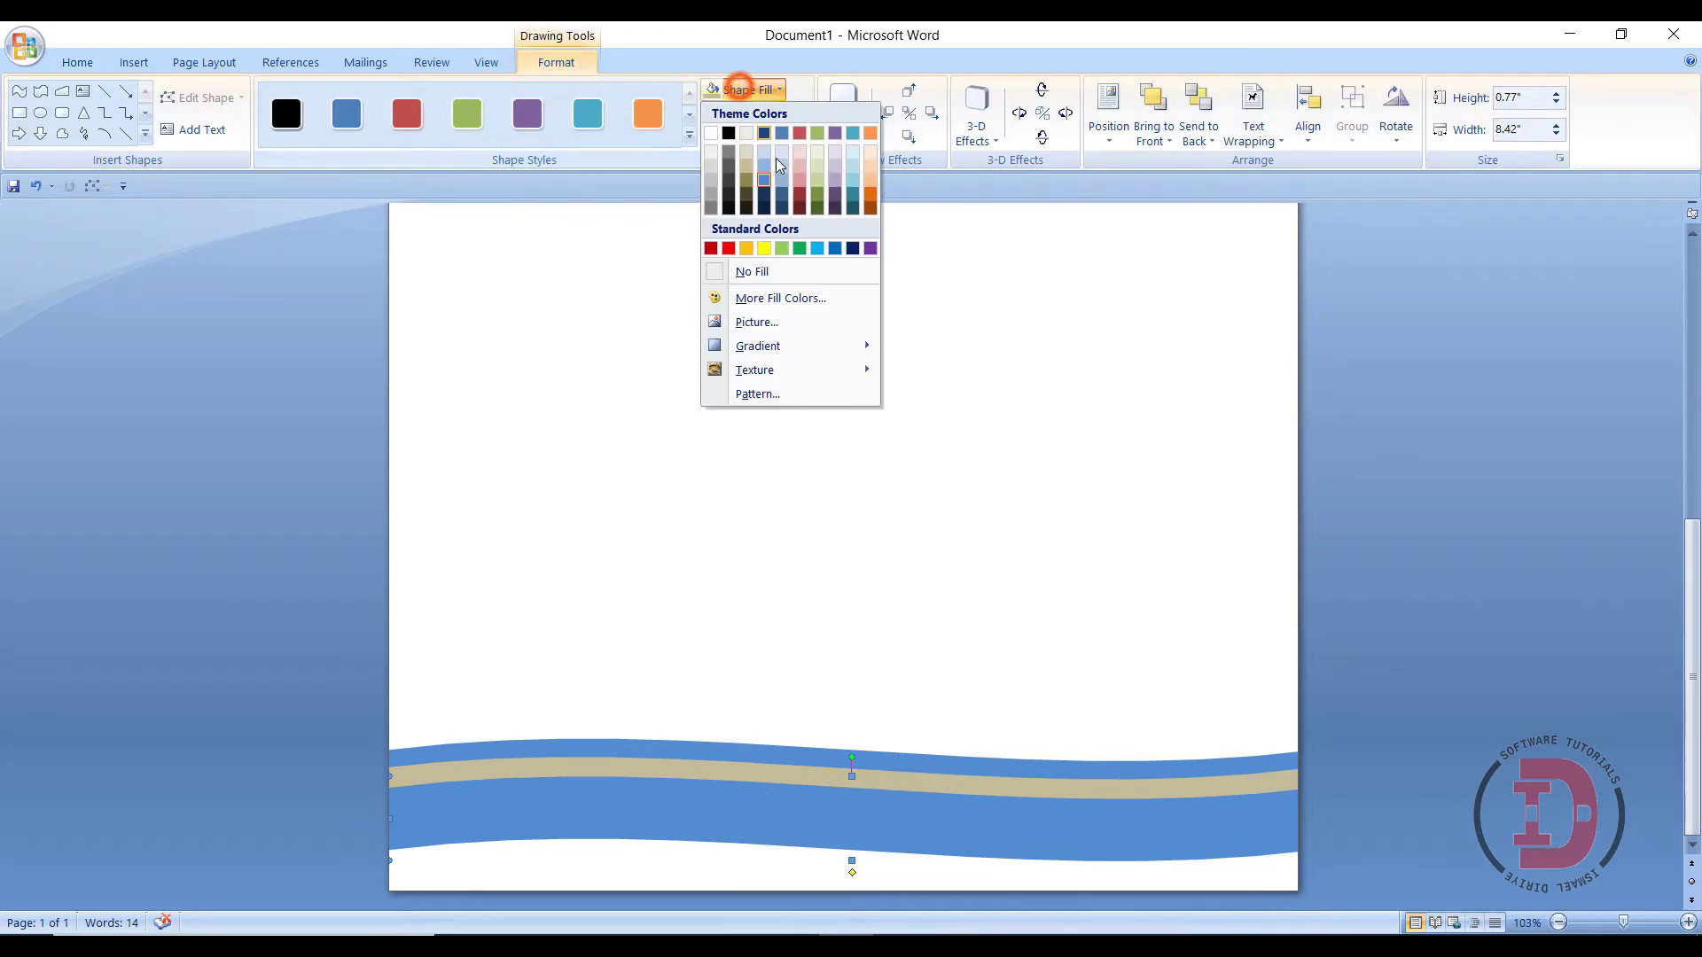
pyautogui.click(768, 202)
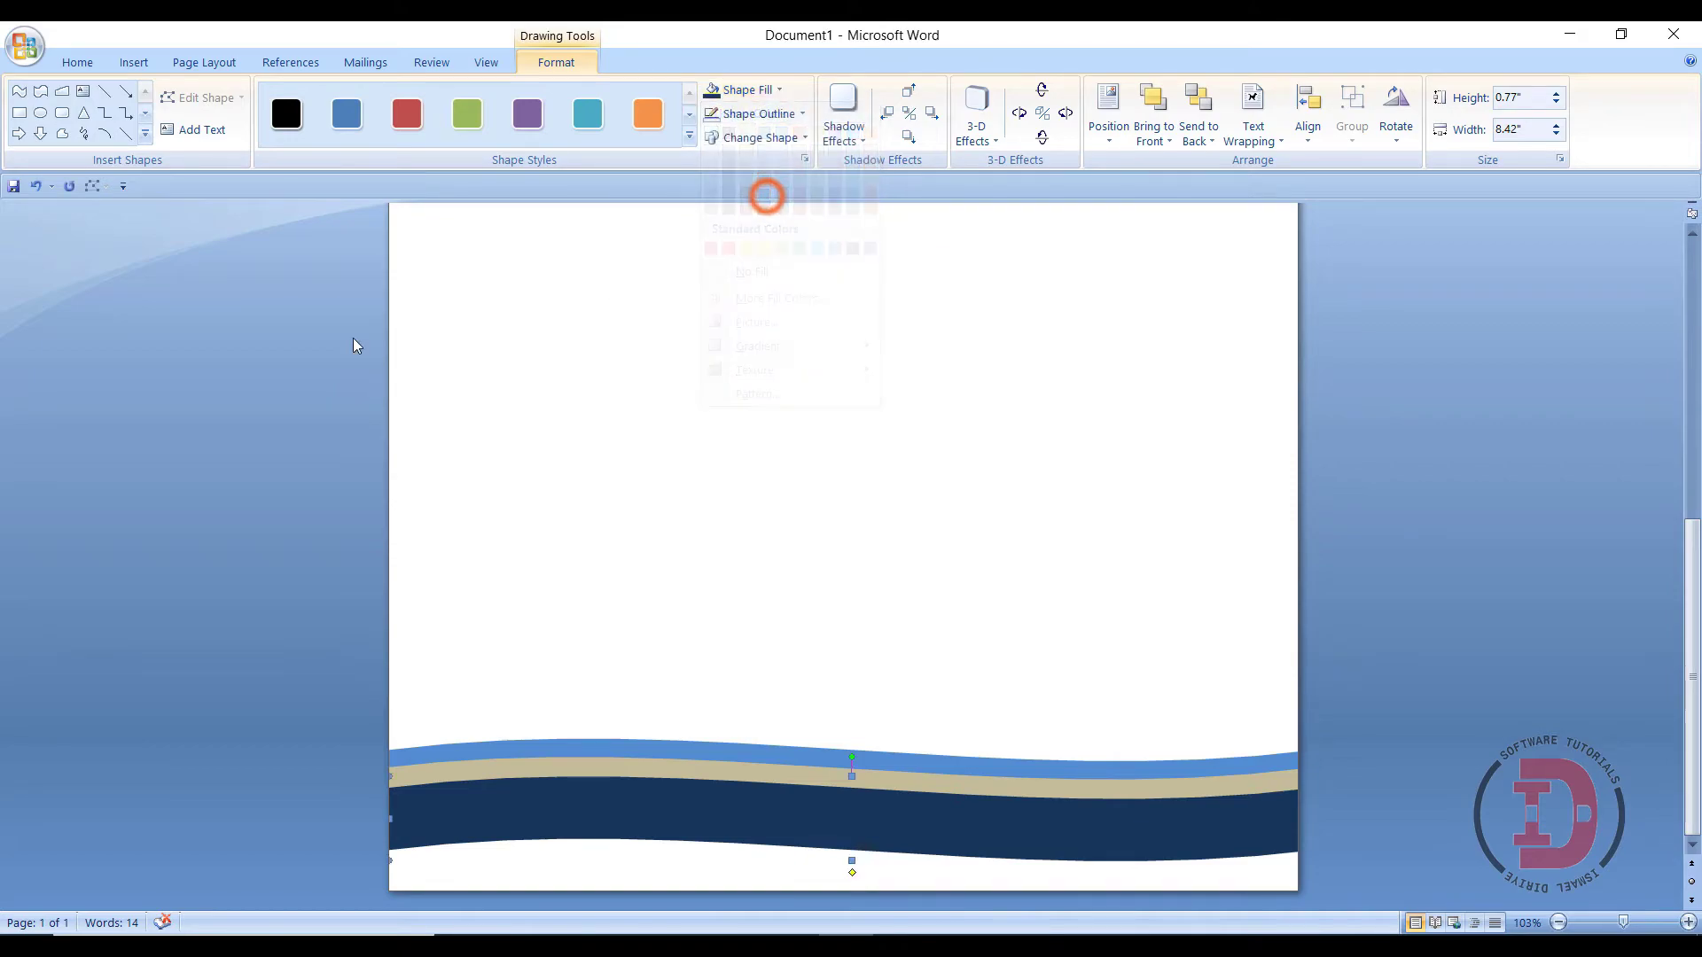
pyautogui.click(135, 63)
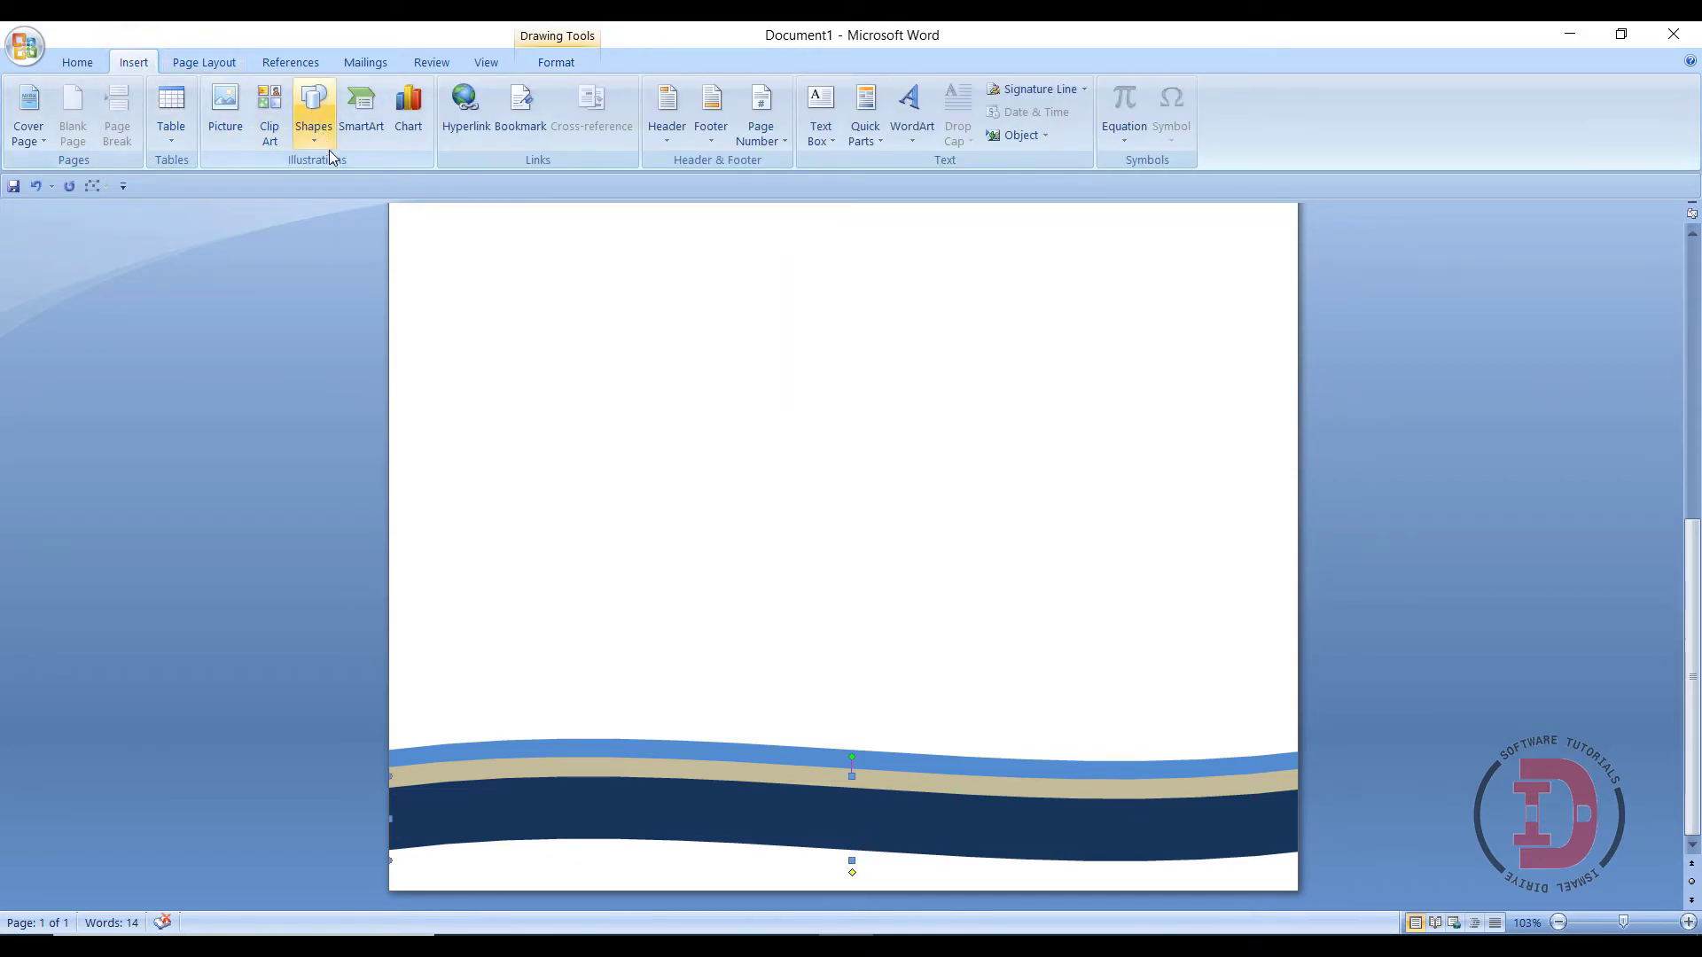
pyautogui.click(314, 115)
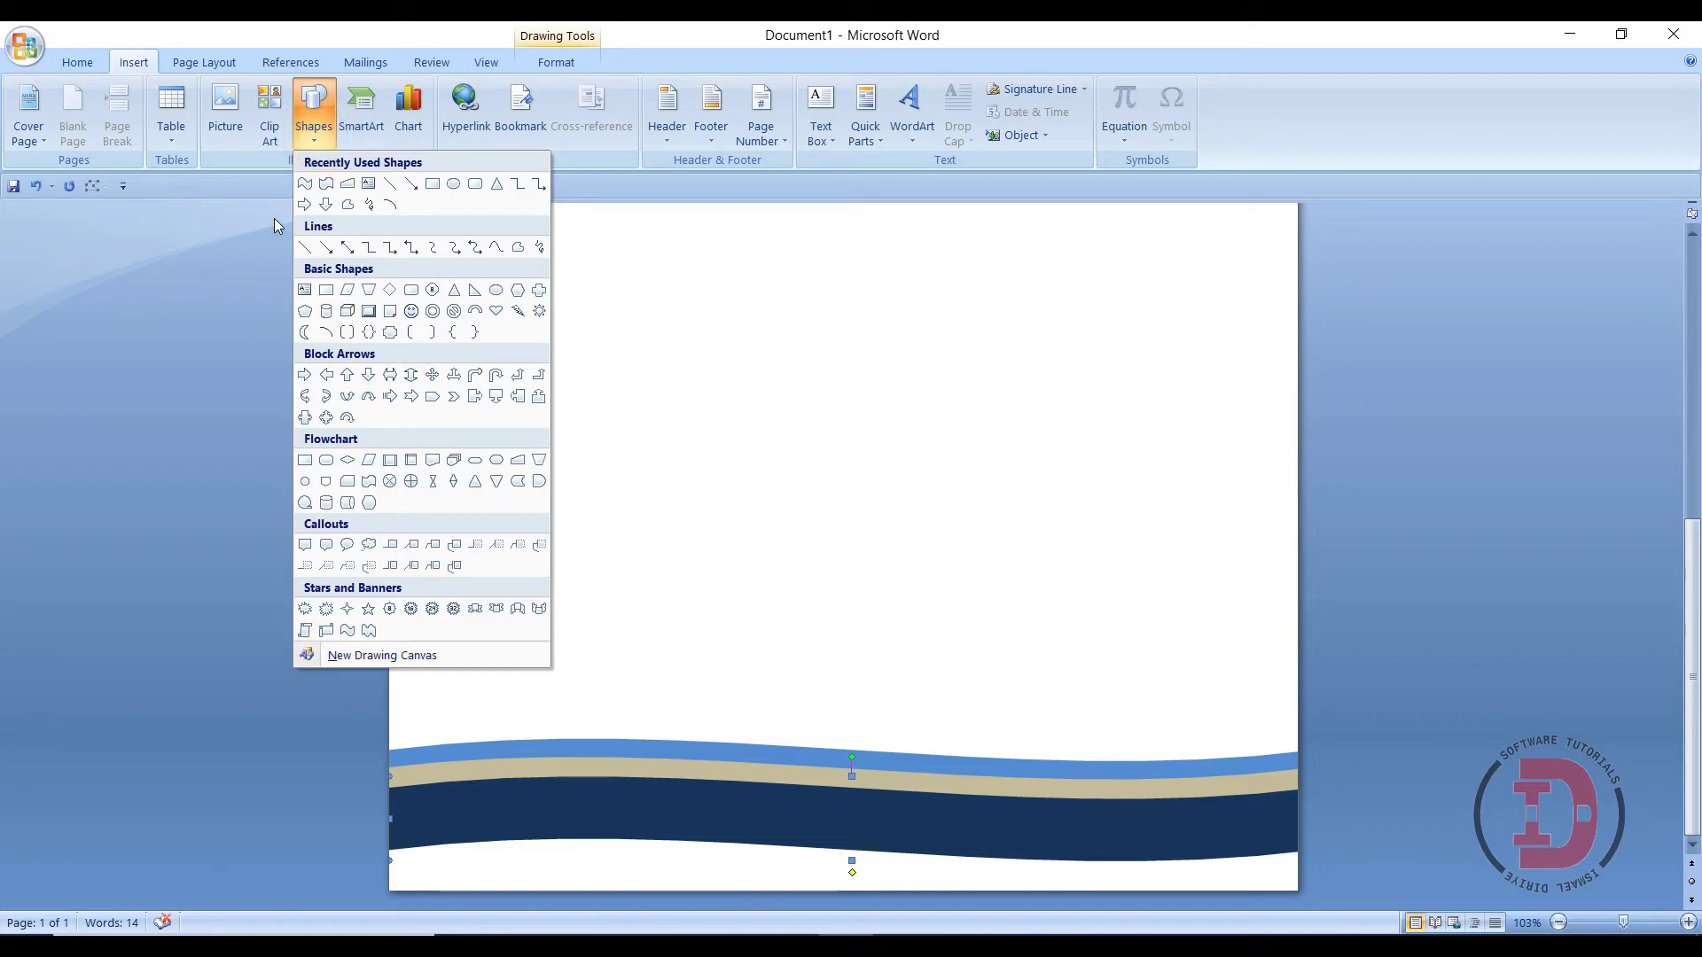
pyautogui.click(434, 183)
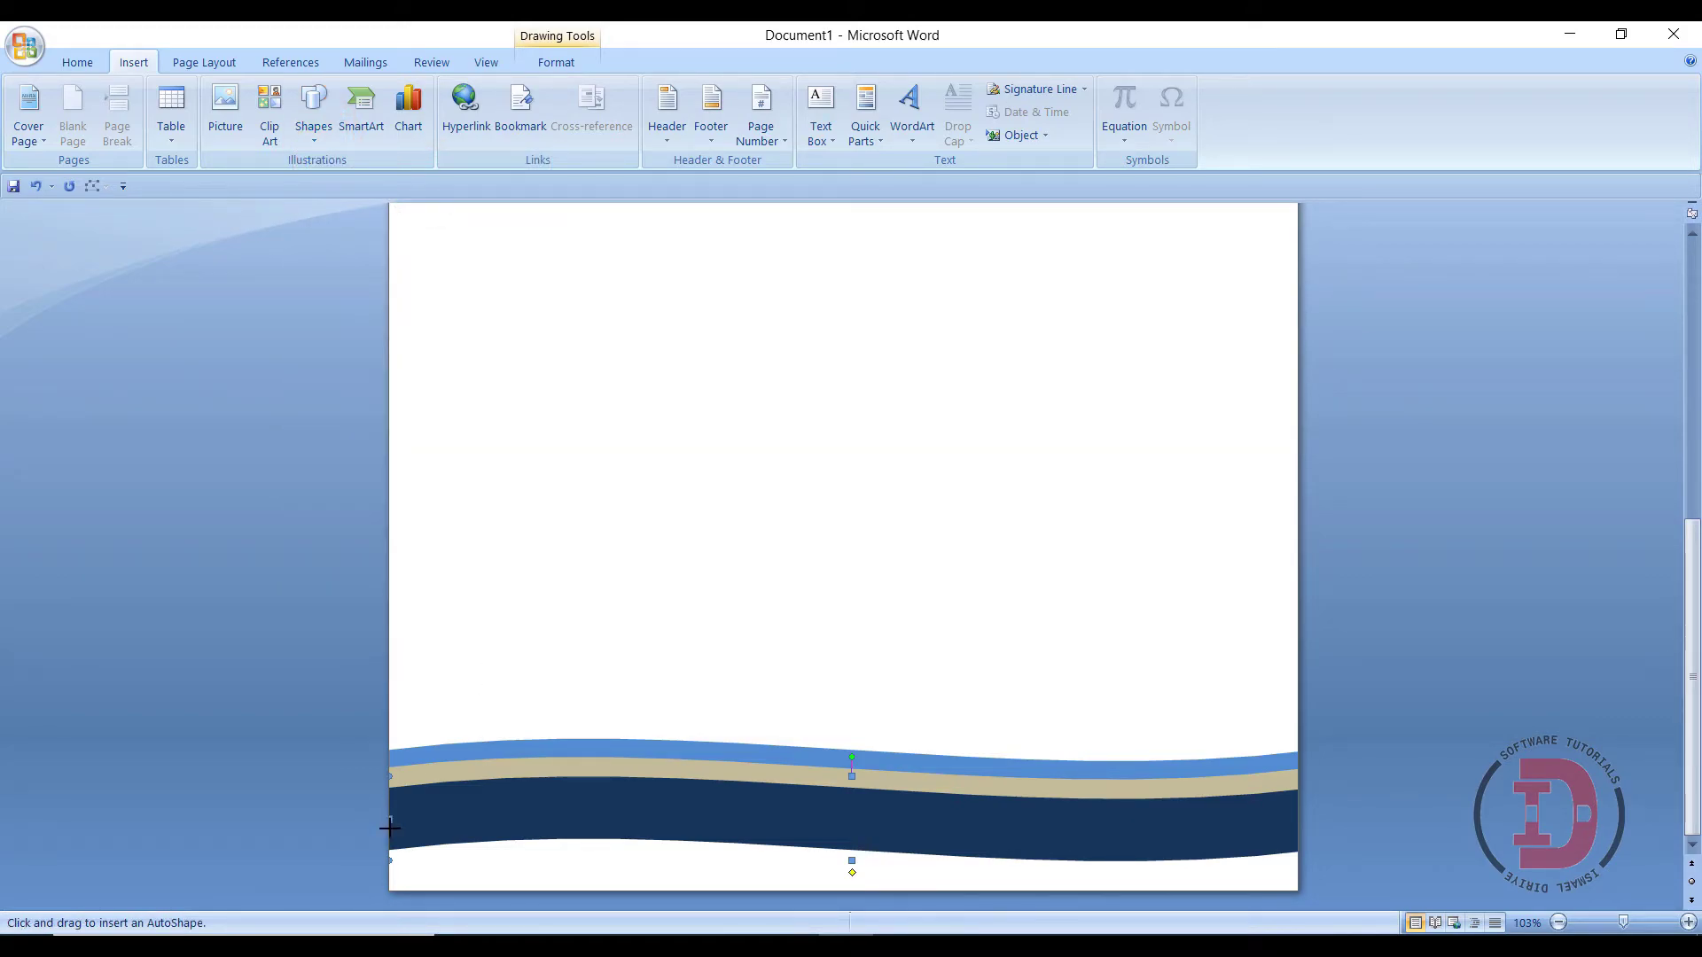
# - Draw a dark blue rectangle with No Outline across the page bottom under the waves
pyautogui.moveTo(390, 825); pyautogui.dragTo(1298, 891)
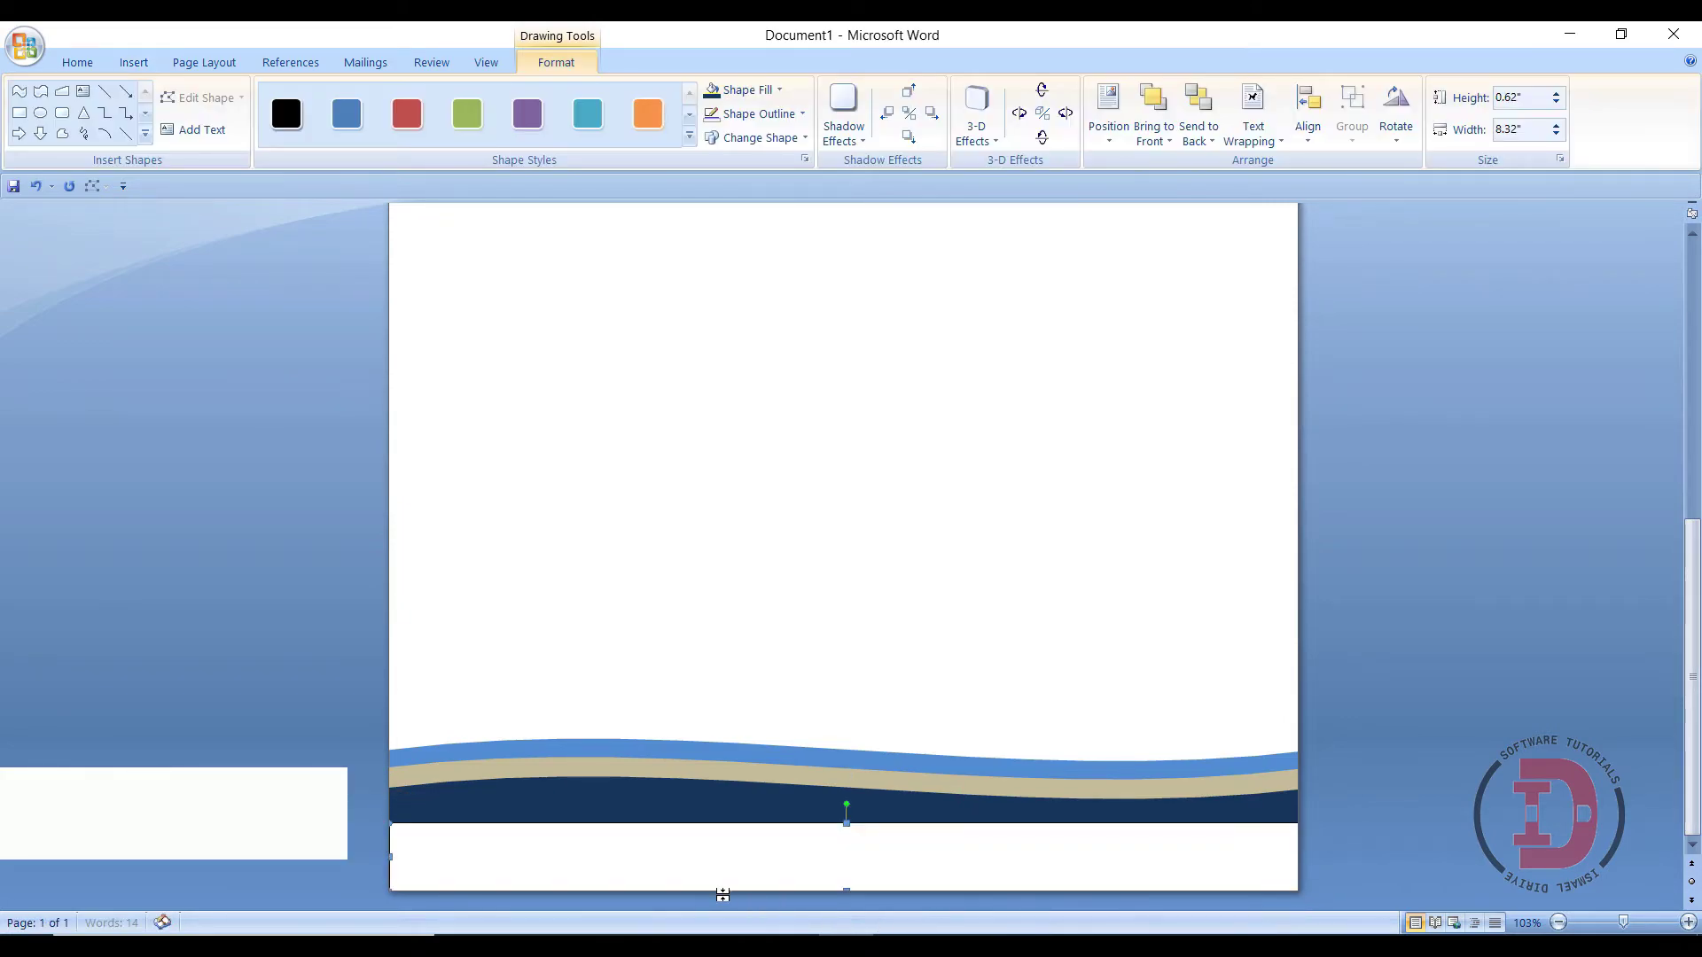
pyautogui.click(768, 92)
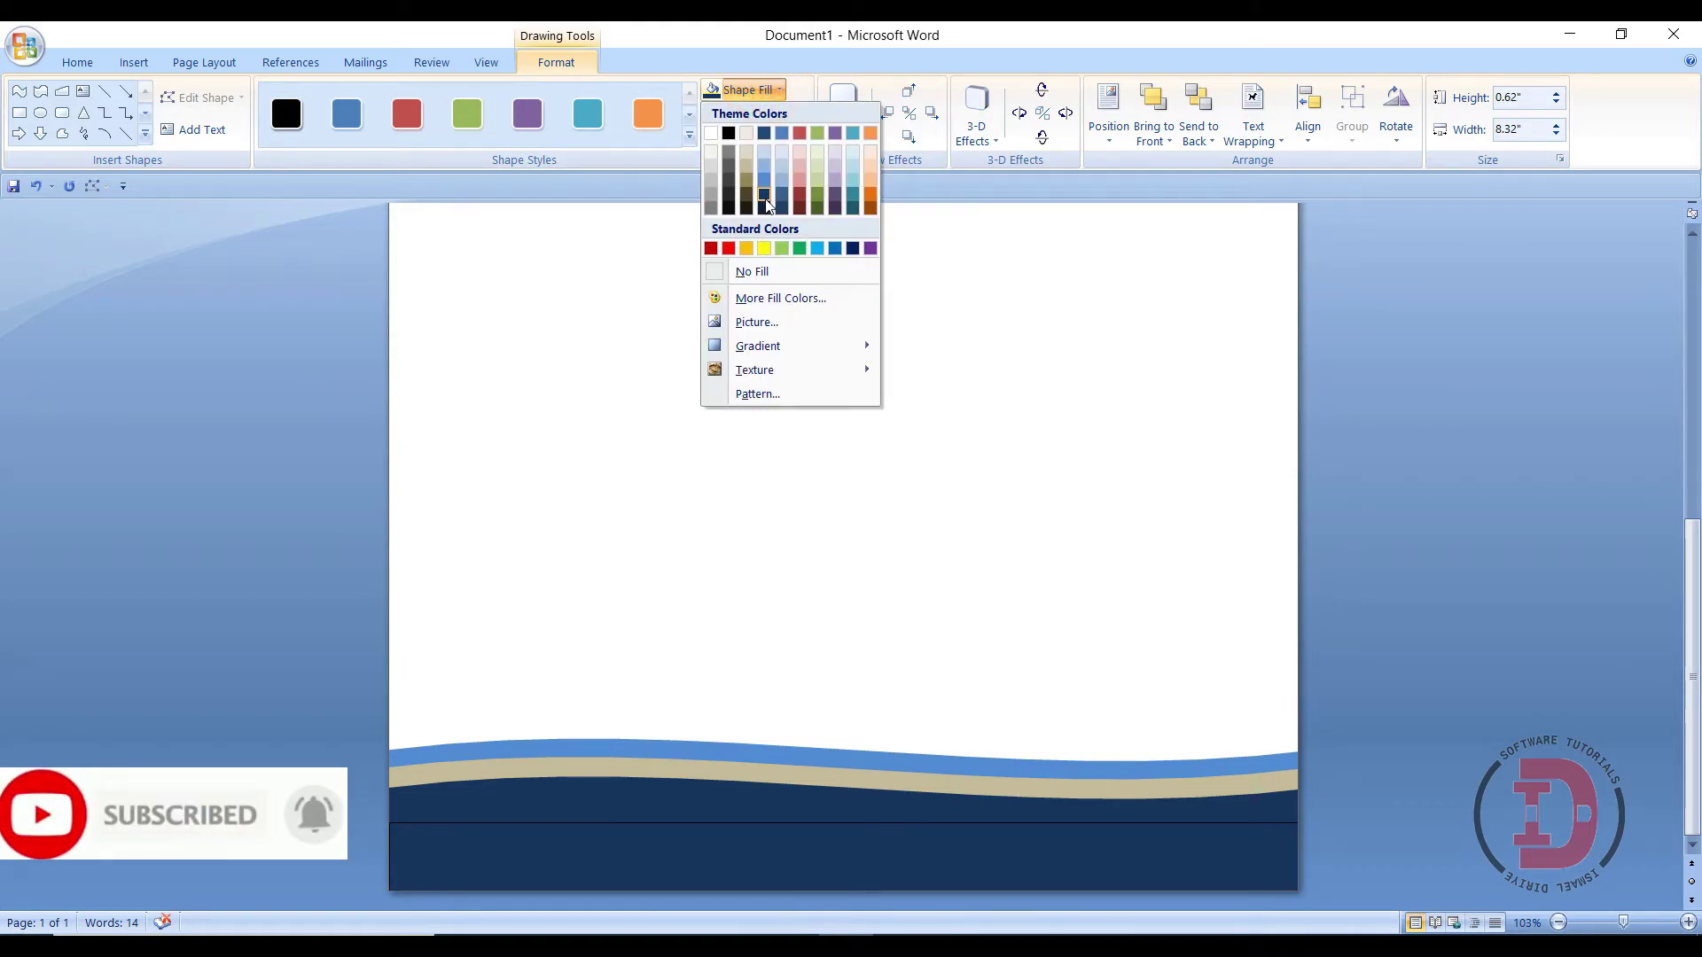
pyautogui.click(764, 198)
pyautogui.click(755, 113)
pyautogui.click(713, 294)
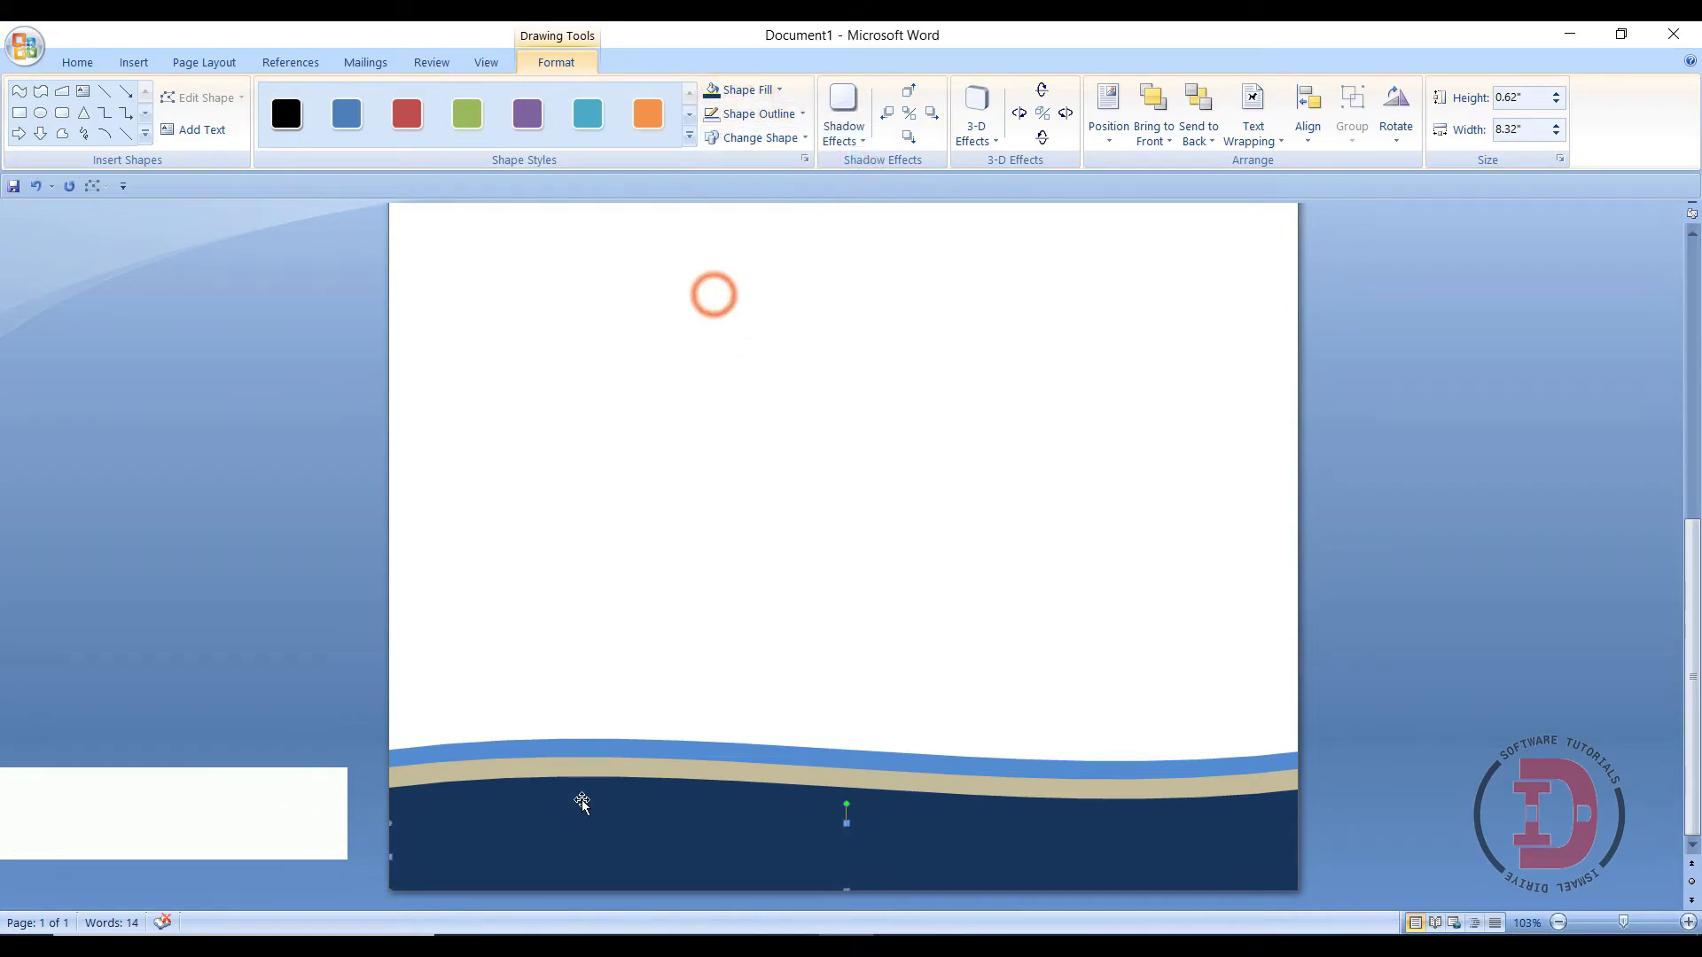
# - Select the rectangle and all three waves and group them into one 8.51" × 1.39" footer
pyautogui.click(546, 886)
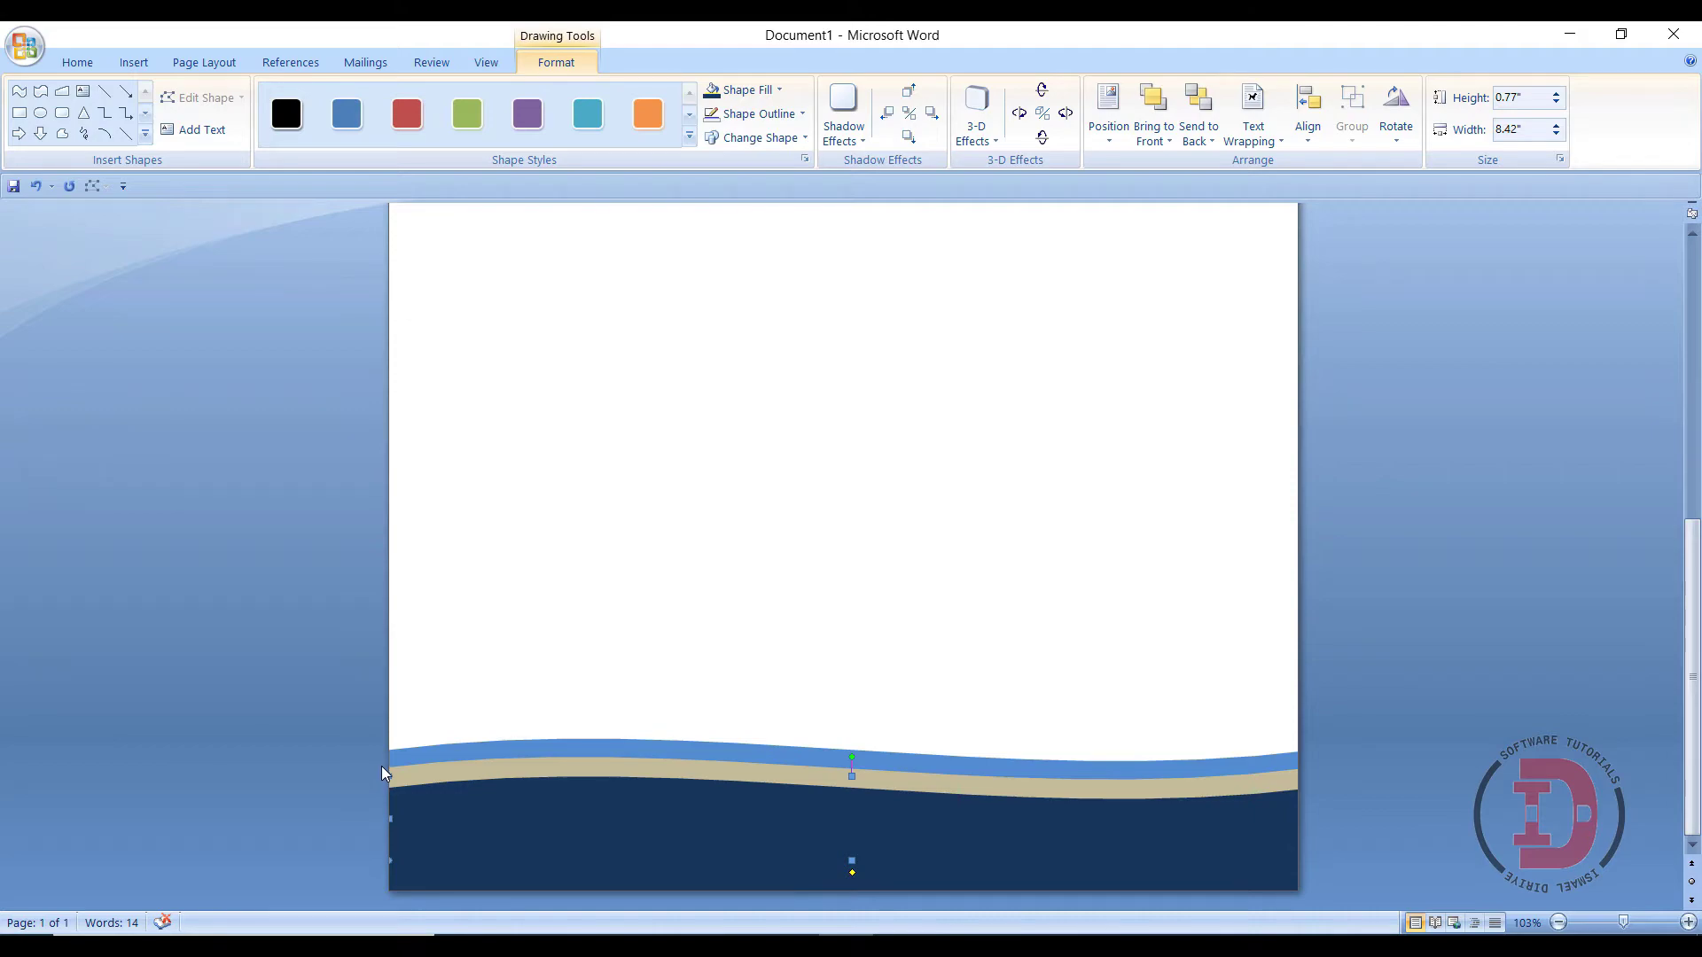
pyautogui.click(381, 768)
pyautogui.click(536, 859)
pyautogui.keyDown('shift'); pyautogui.click(536, 783); pyautogui.keyUp('shift')
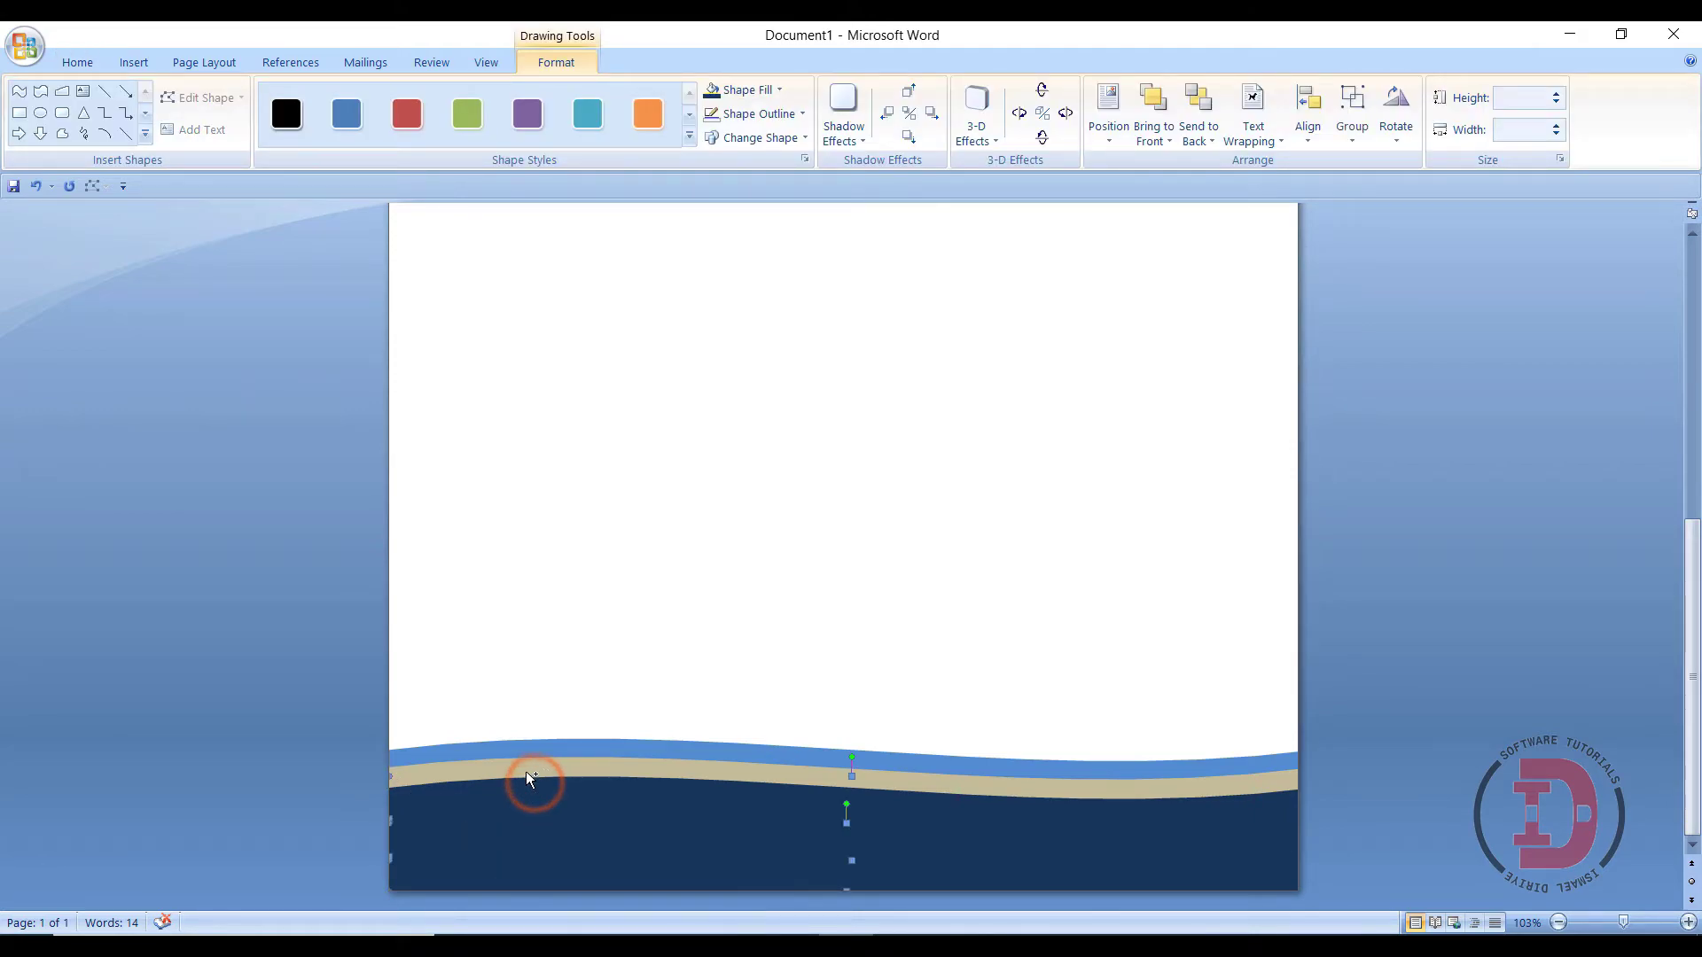
pyautogui.keyDown('shift'); pyautogui.click(516, 758); pyautogui.keyUp('shift')
pyautogui.click(1352, 133)
pyautogui.click(1369, 163)
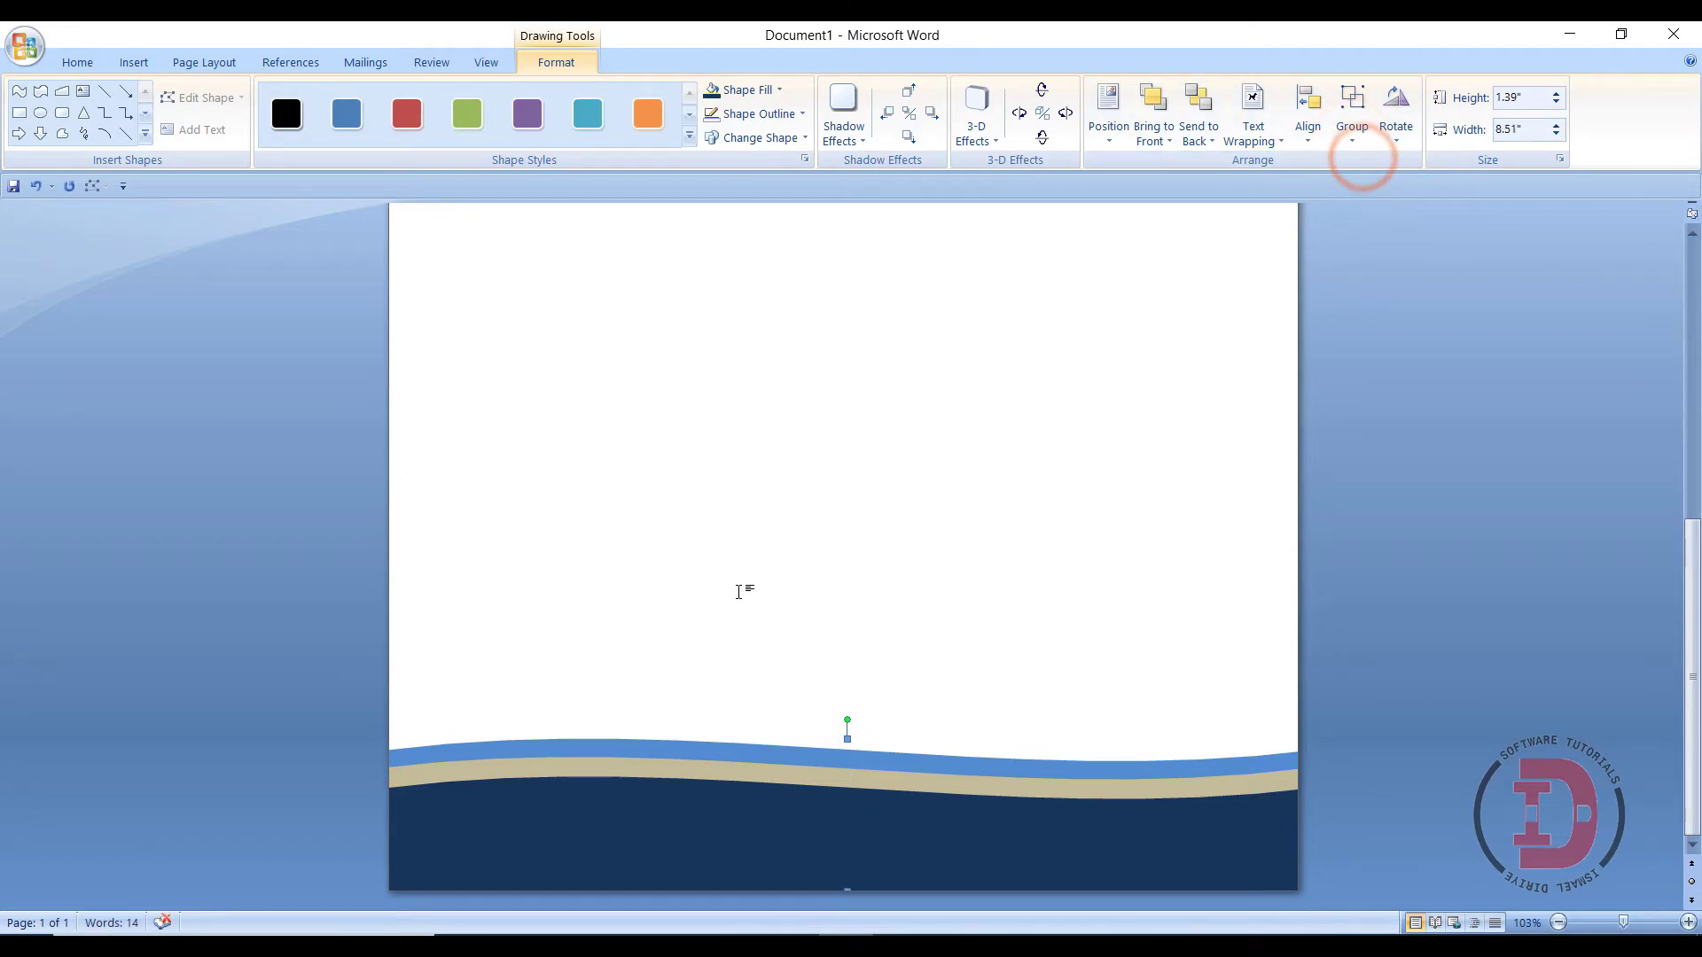
pyautogui.click(738, 591)
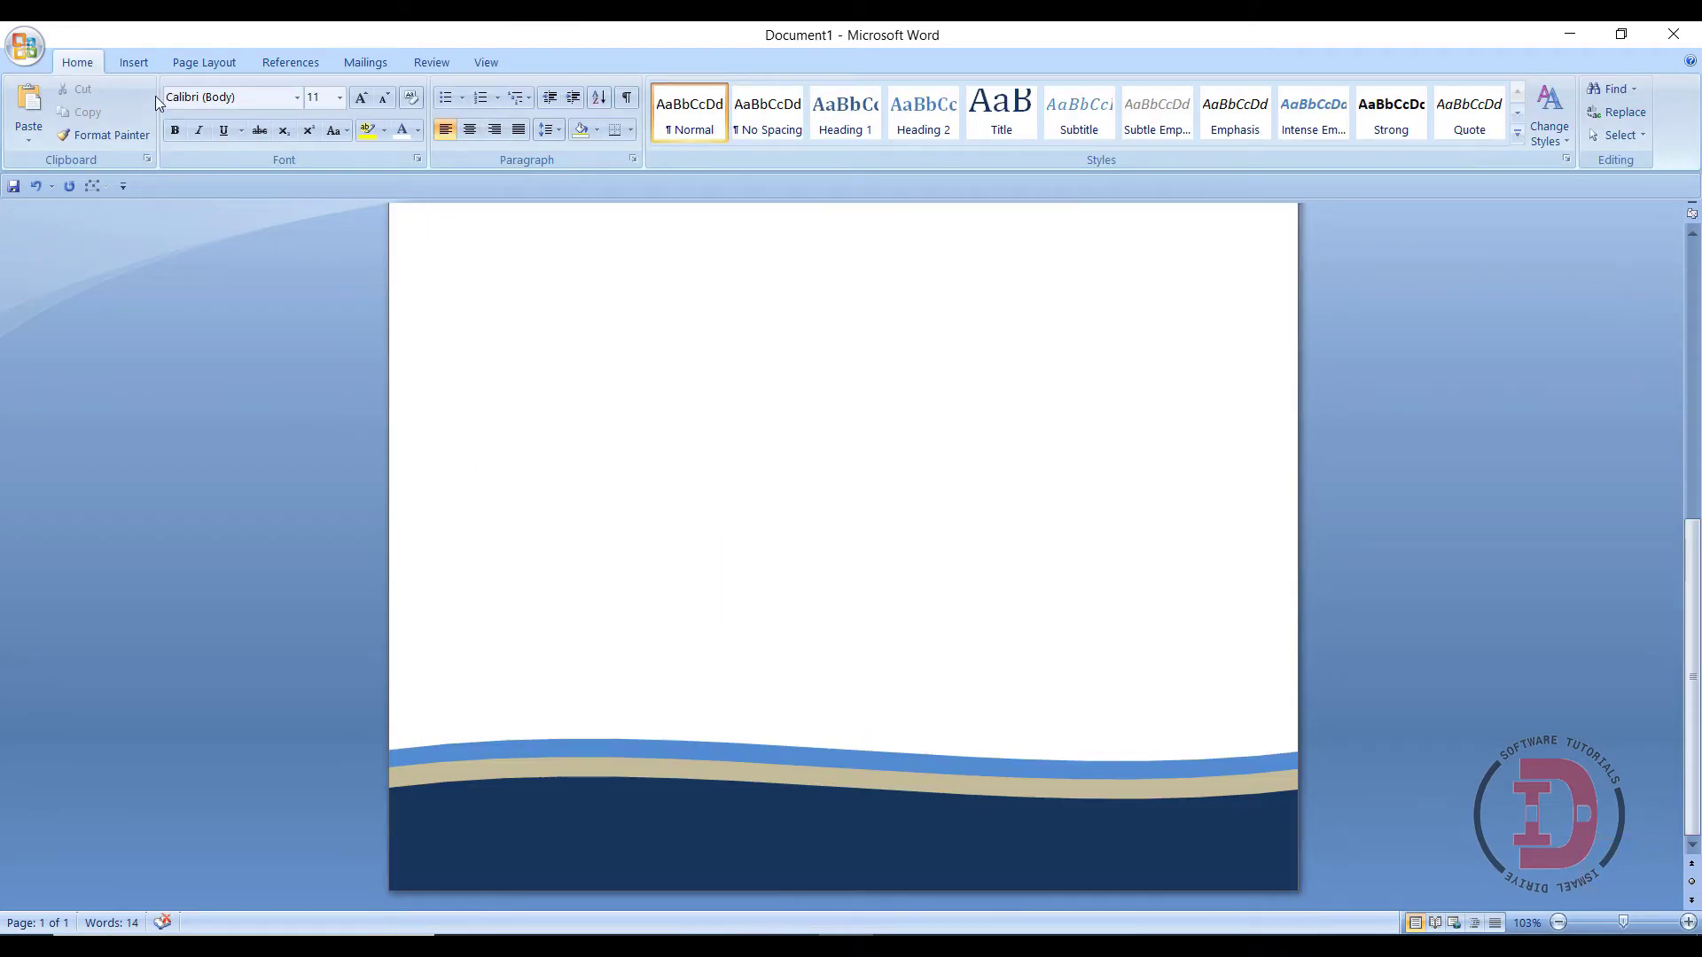
# - Draw a 2.32" × 0.43" text box on the navy band at lower left, centre-aligned
pyautogui.click(132, 60)
pyautogui.click(816, 113)
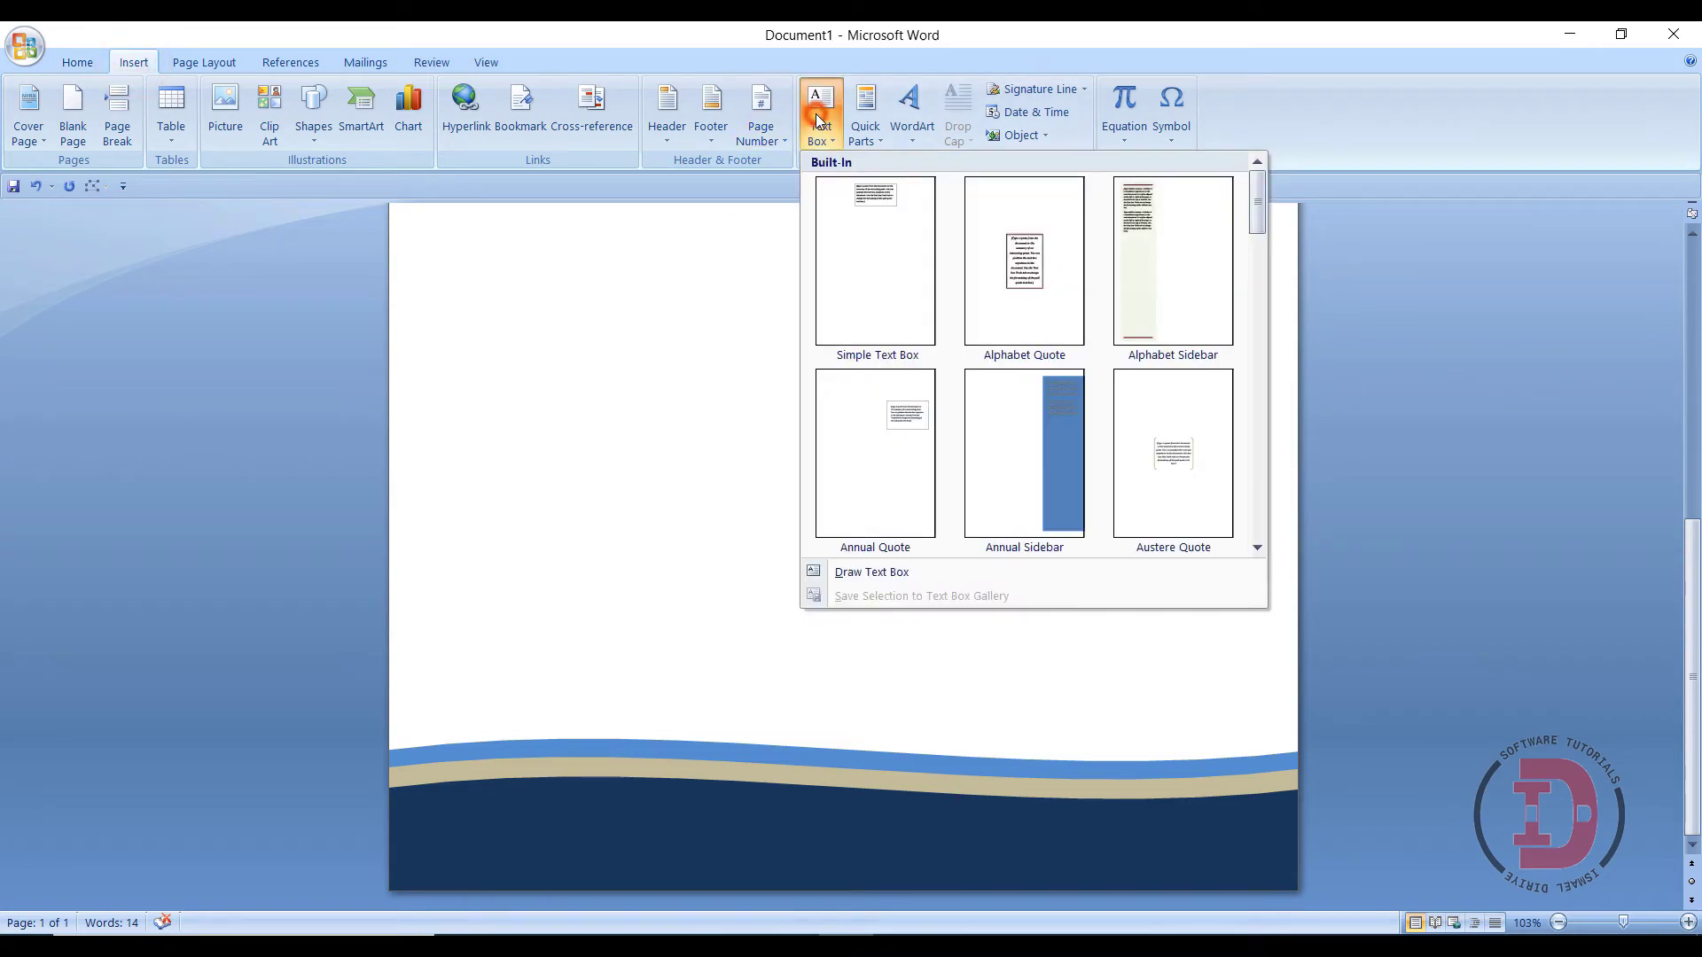
pyautogui.click(877, 572)
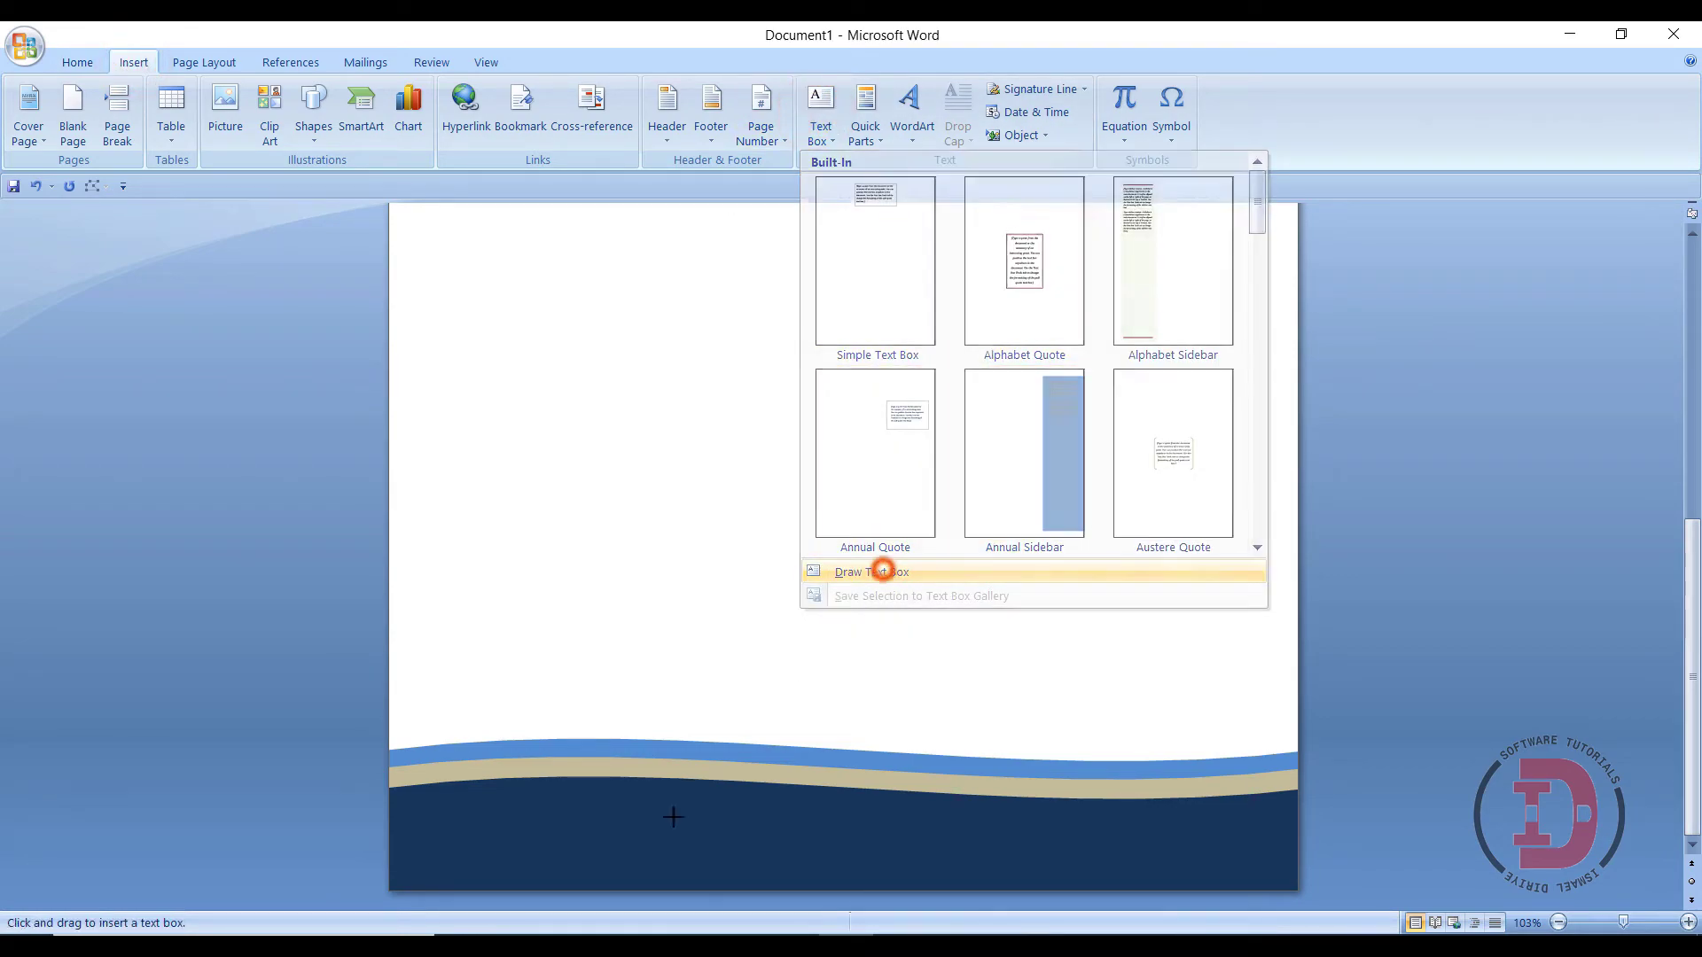
pyautogui.moveTo(411, 809)
pyautogui.mouseDown()
pyautogui.moveTo(512, 858)
pyautogui.moveTo(672, 862)
pyautogui.mouseUp()
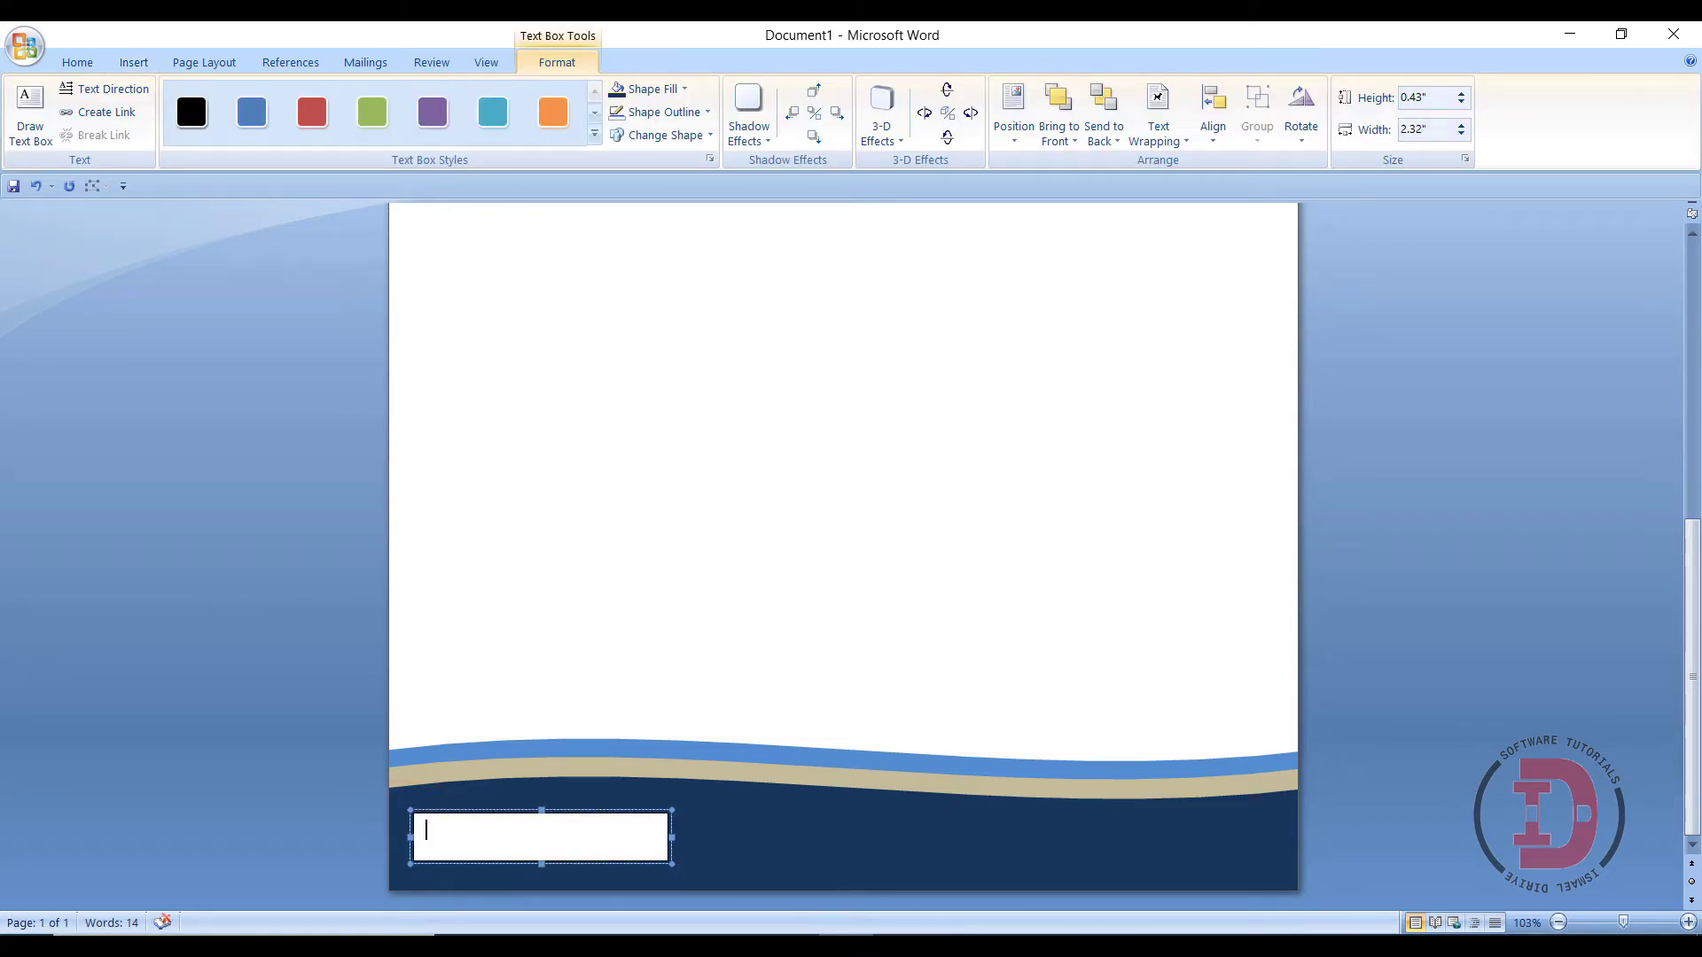
pyautogui.click(79, 65)
pyautogui.click(471, 129)
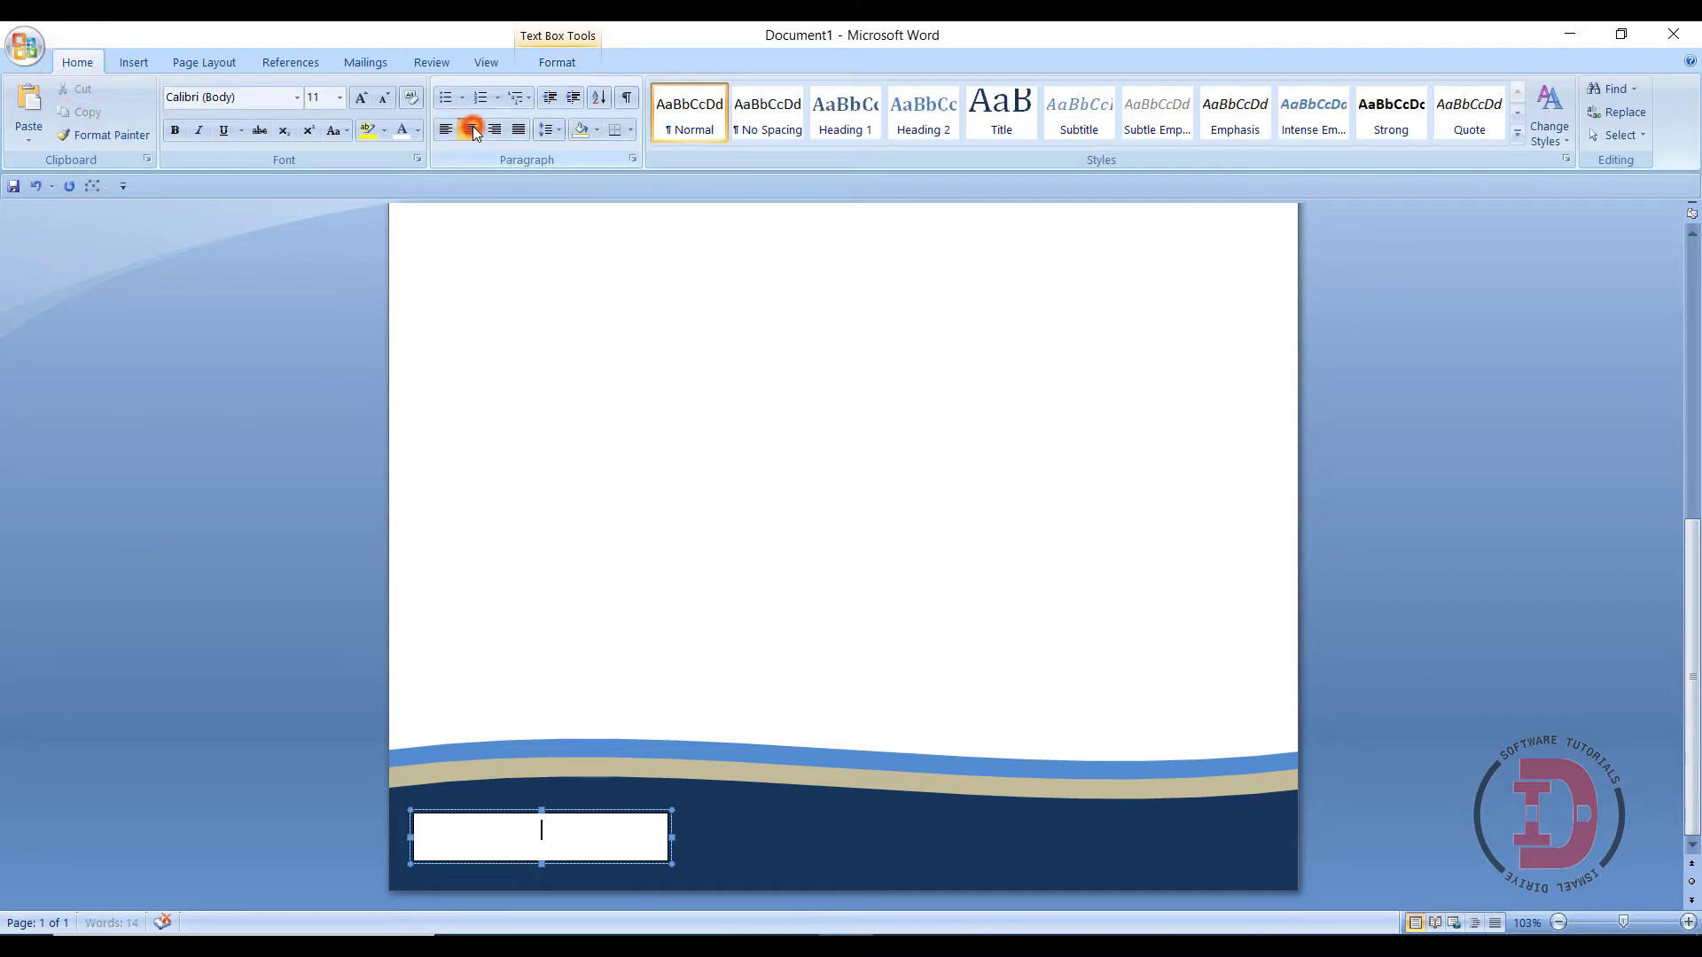
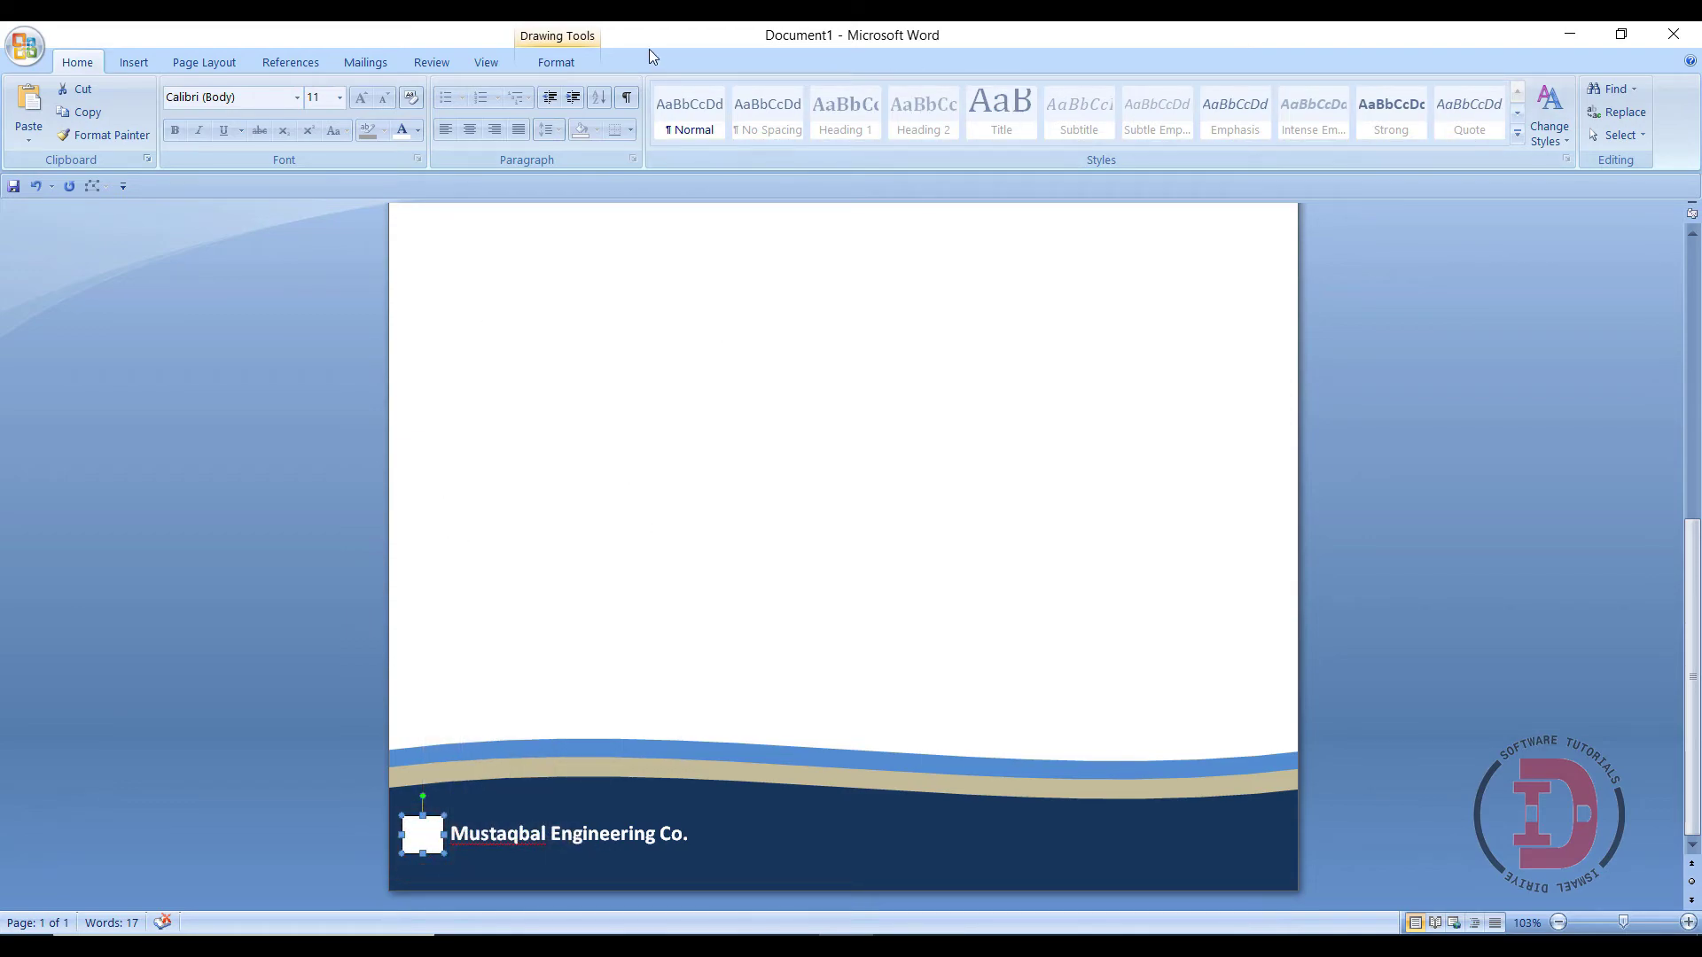
# - Fill the small footer square with facebook.png from the PNG images folder
pyautogui.click(571, 62)
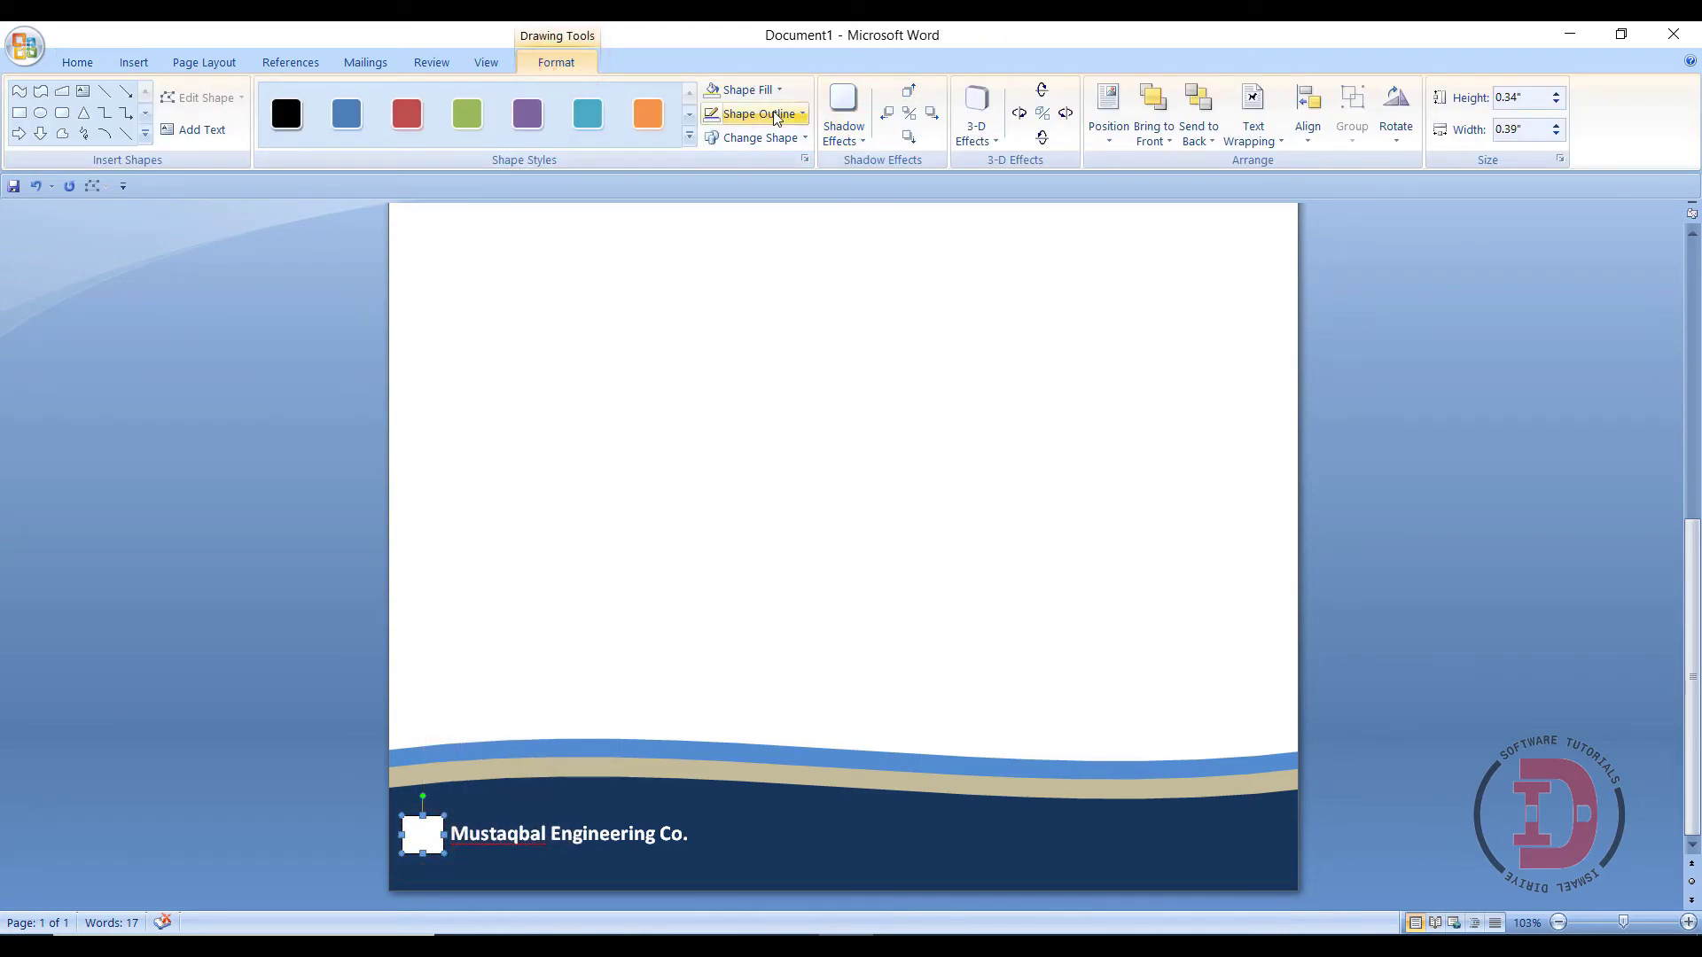
pyautogui.doubleClick(741, 92)
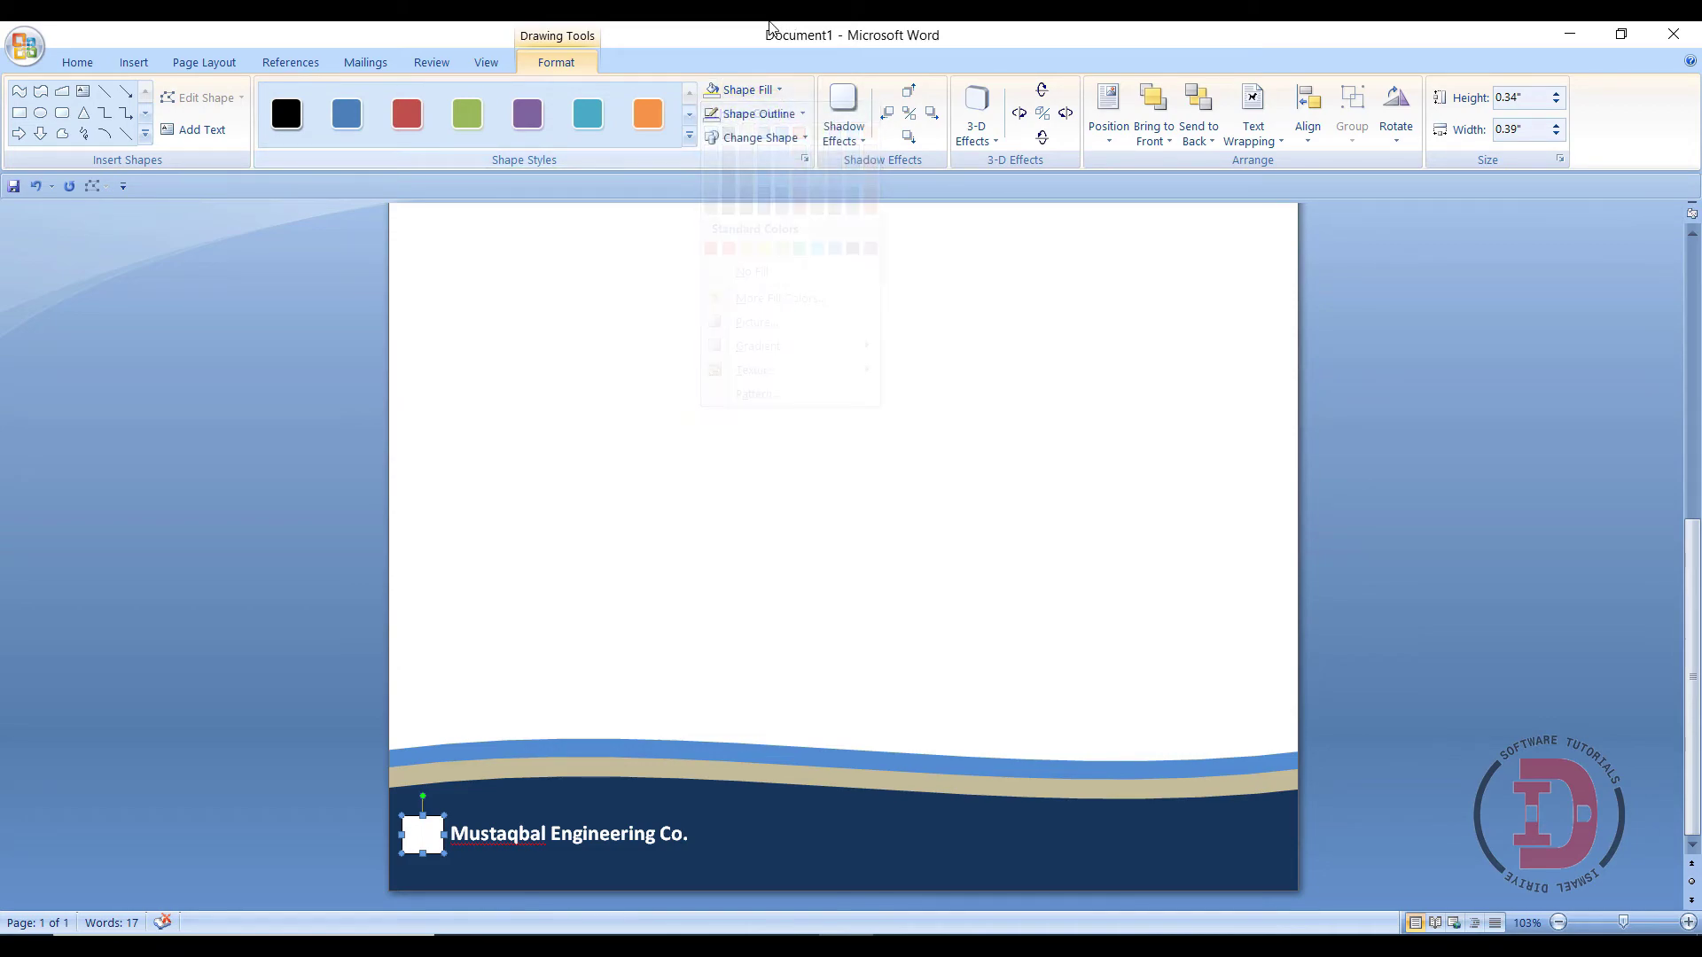
pyautogui.click(739, 97)
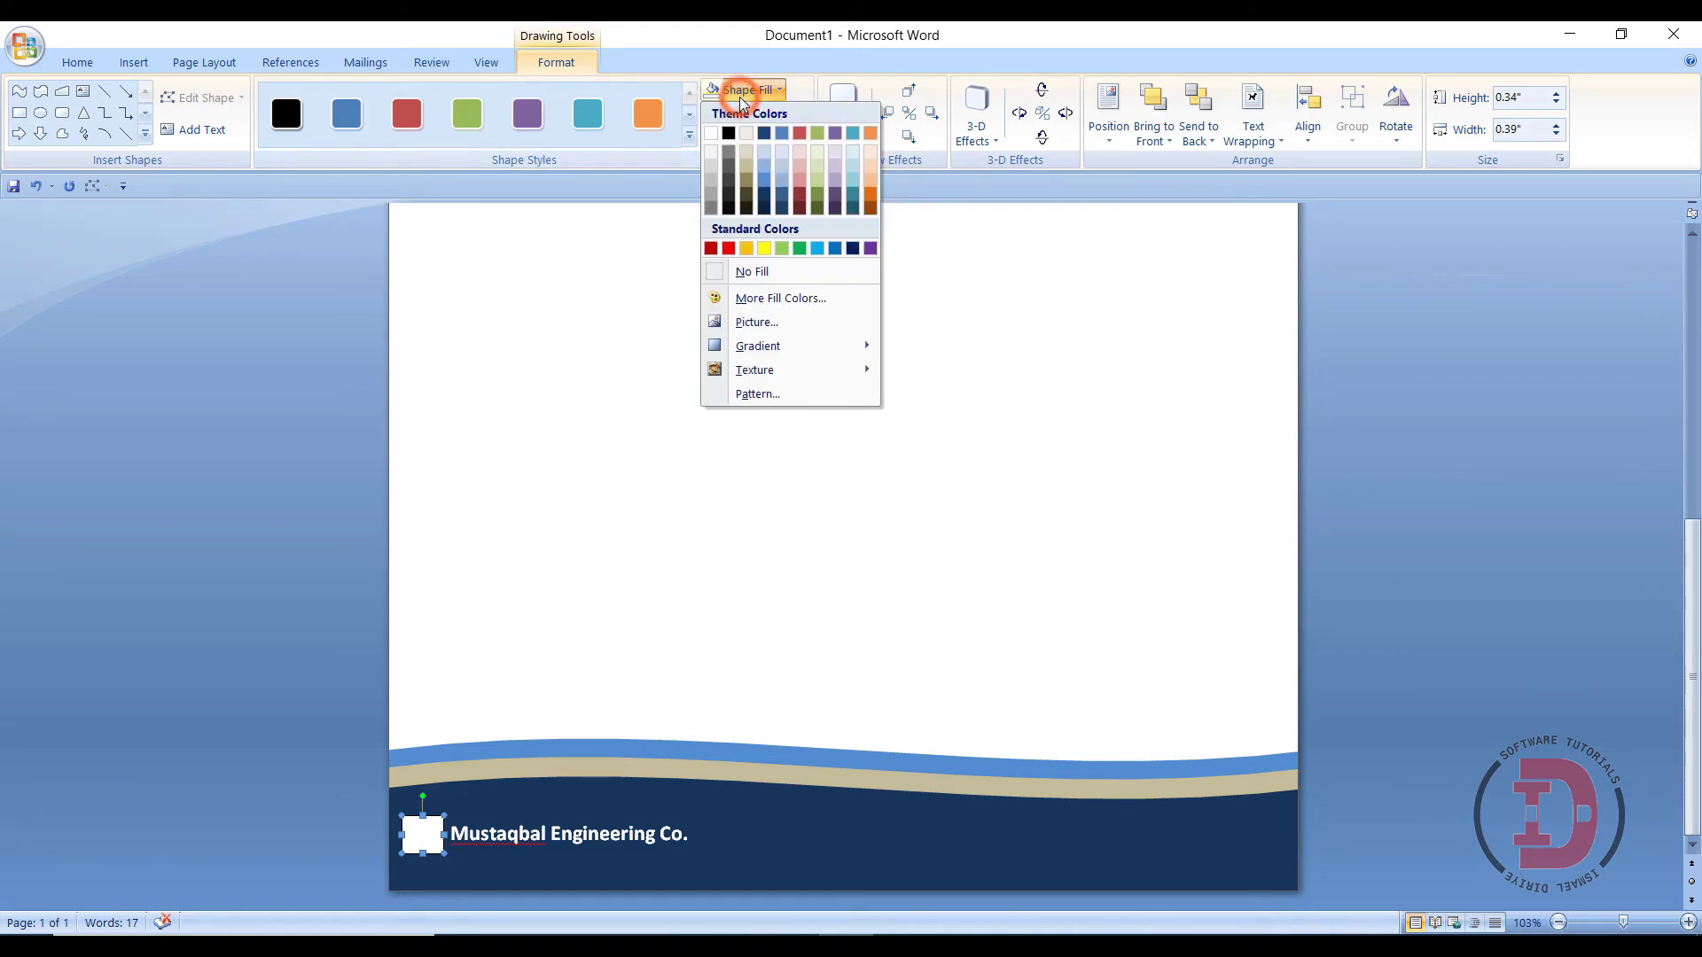
pyautogui.click(757, 323)
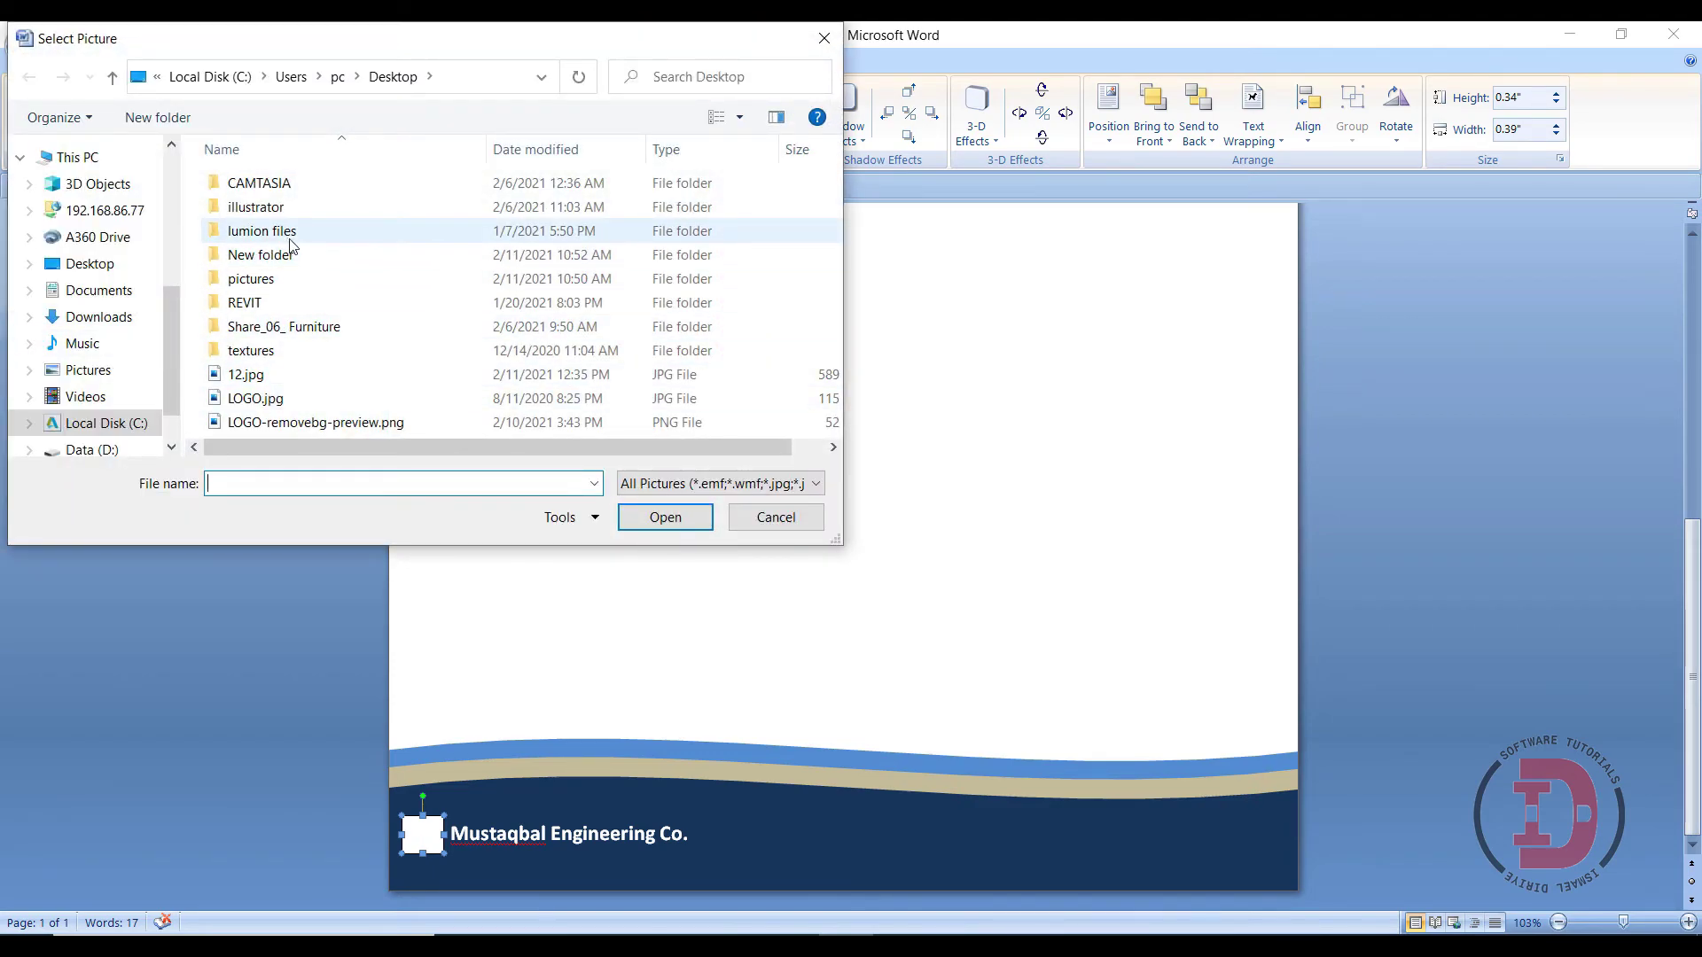
pyautogui.doubleClick(238, 278)
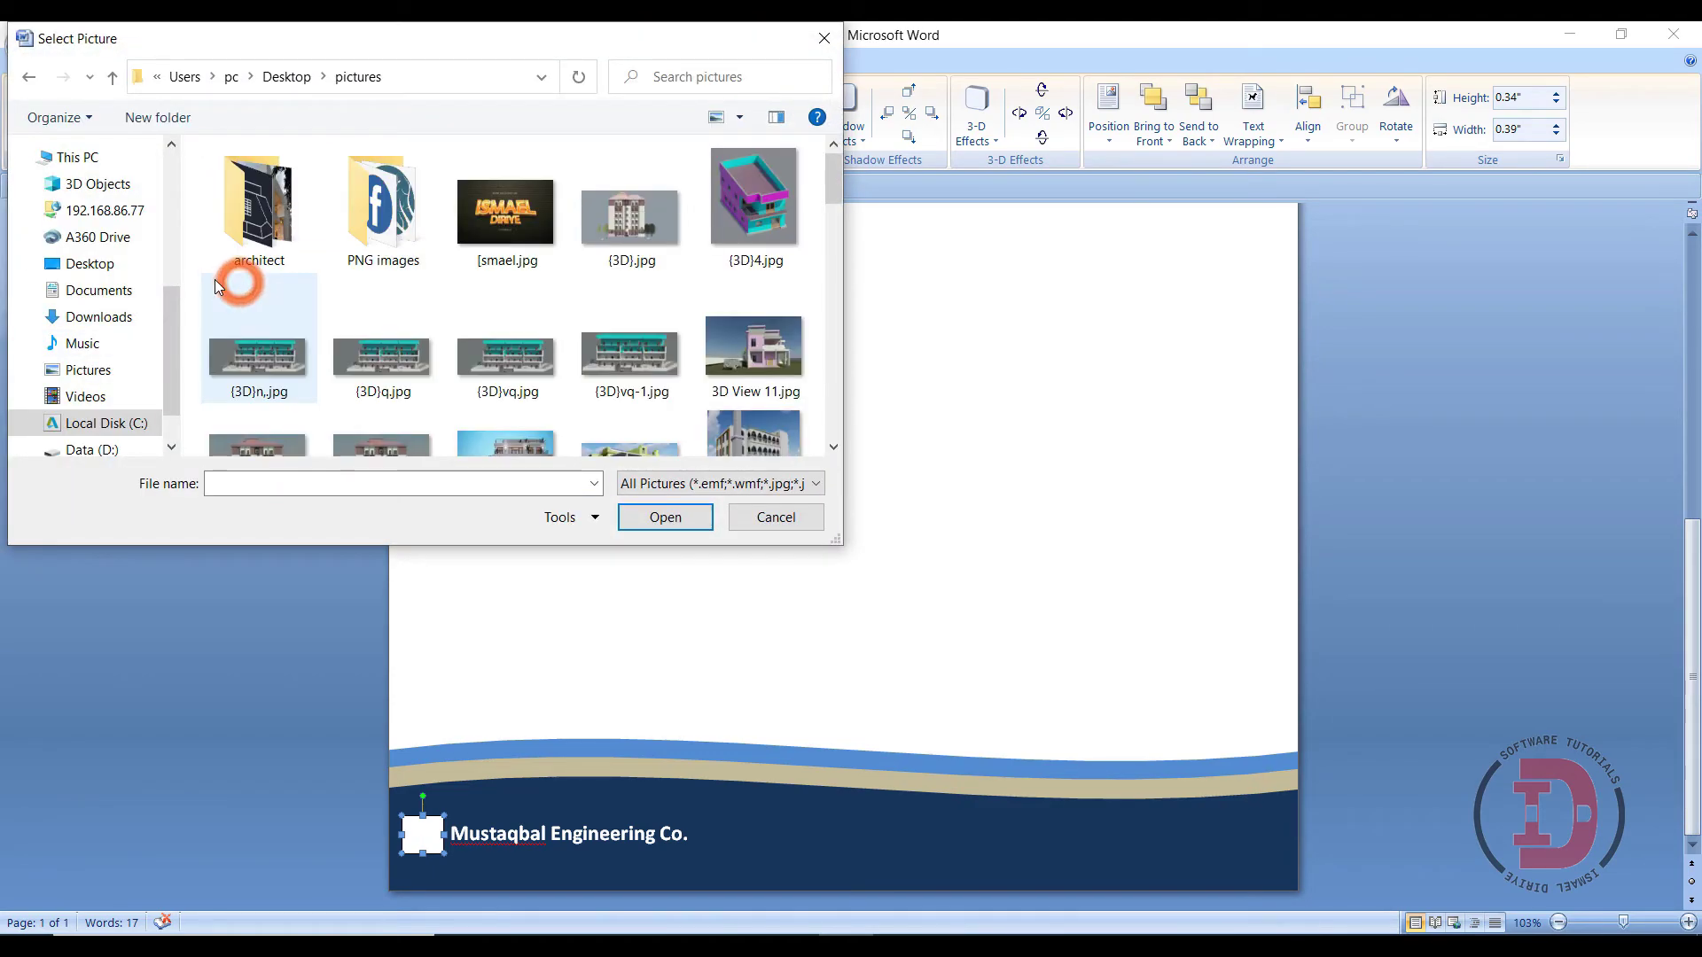
pyautogui.doubleClick(363, 221)
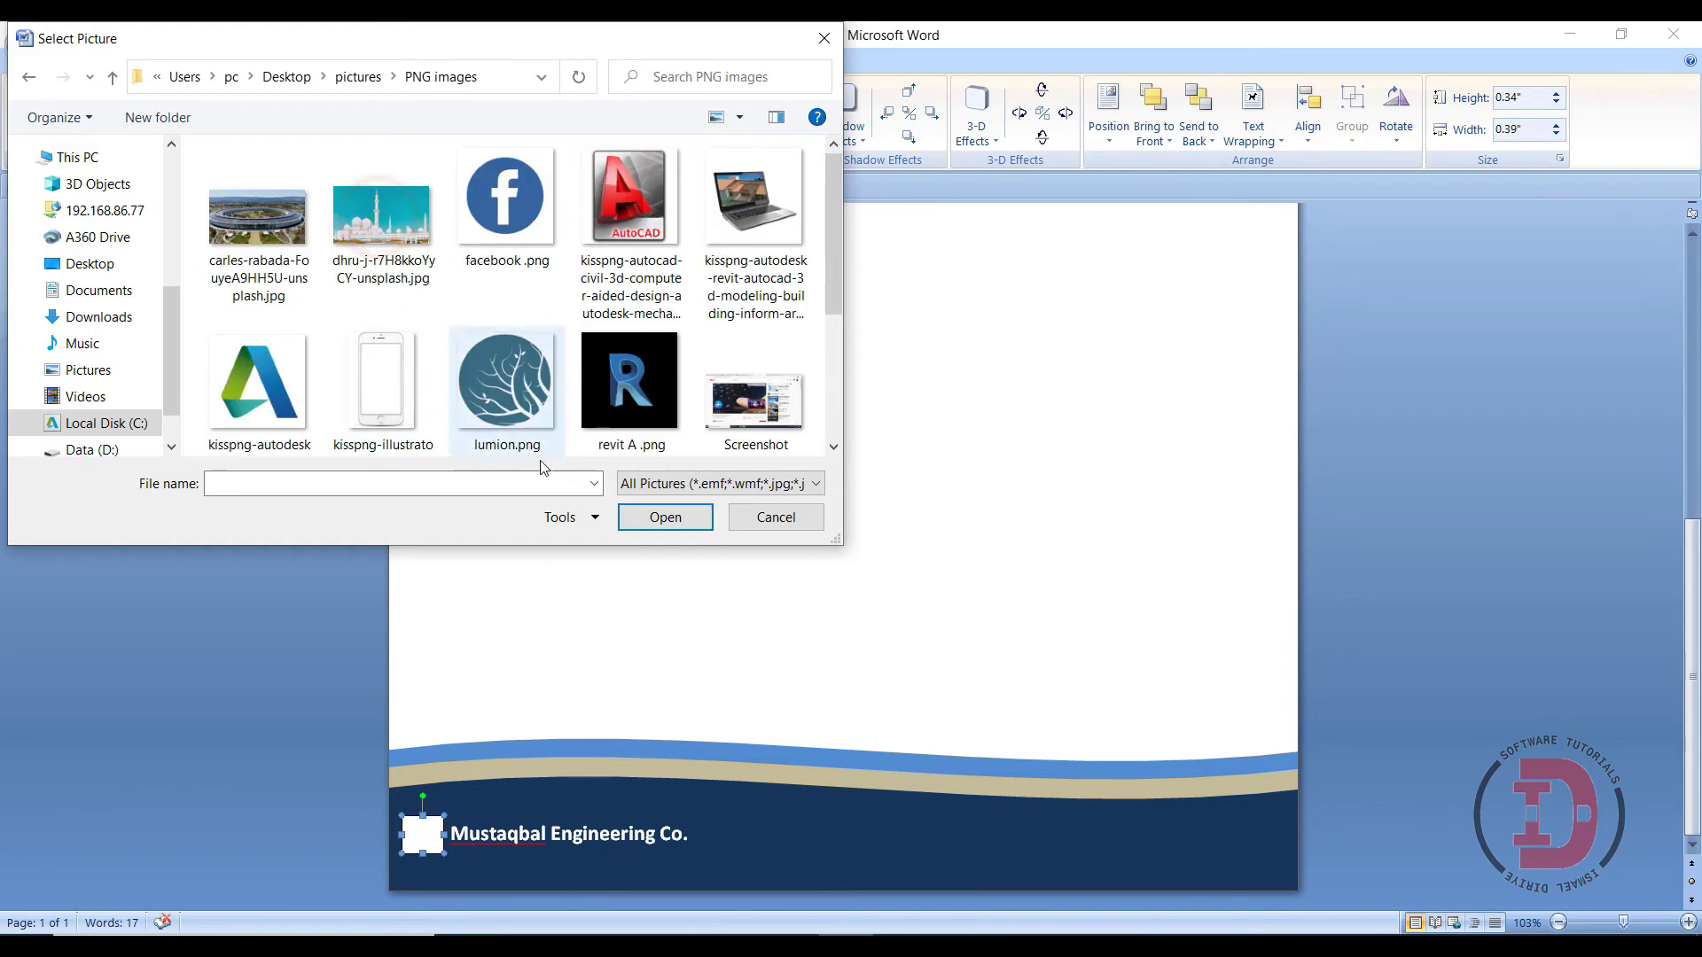
pyautogui.click(519, 221)
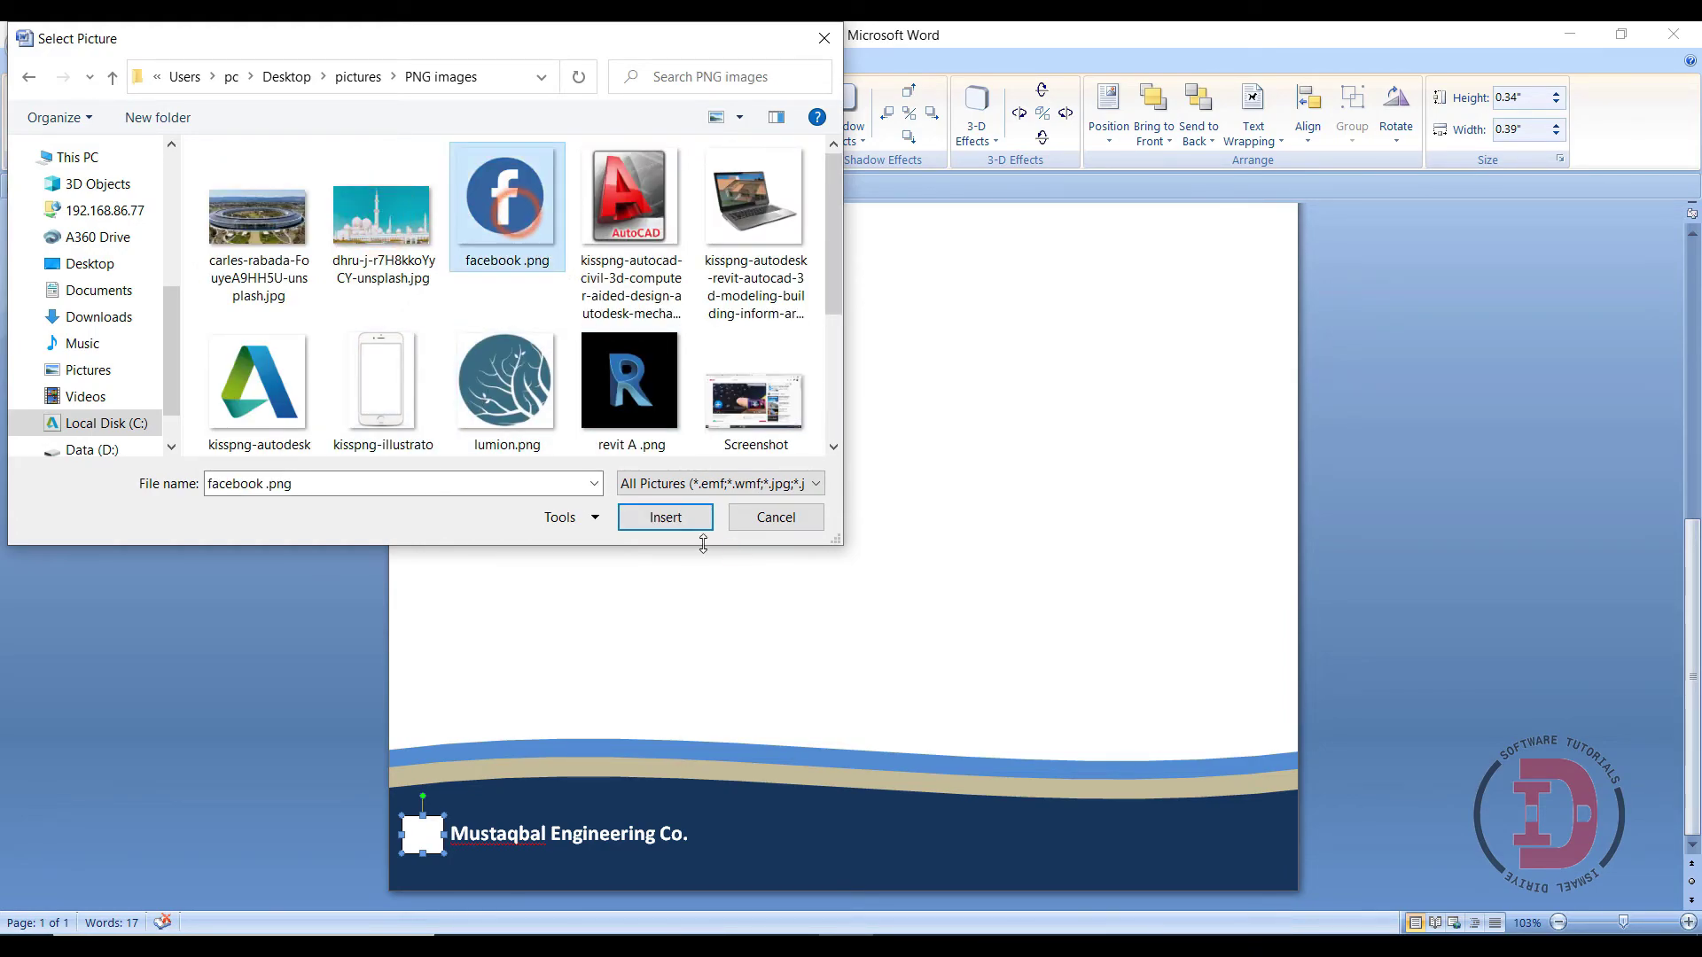
pyautogui.click(666, 518)
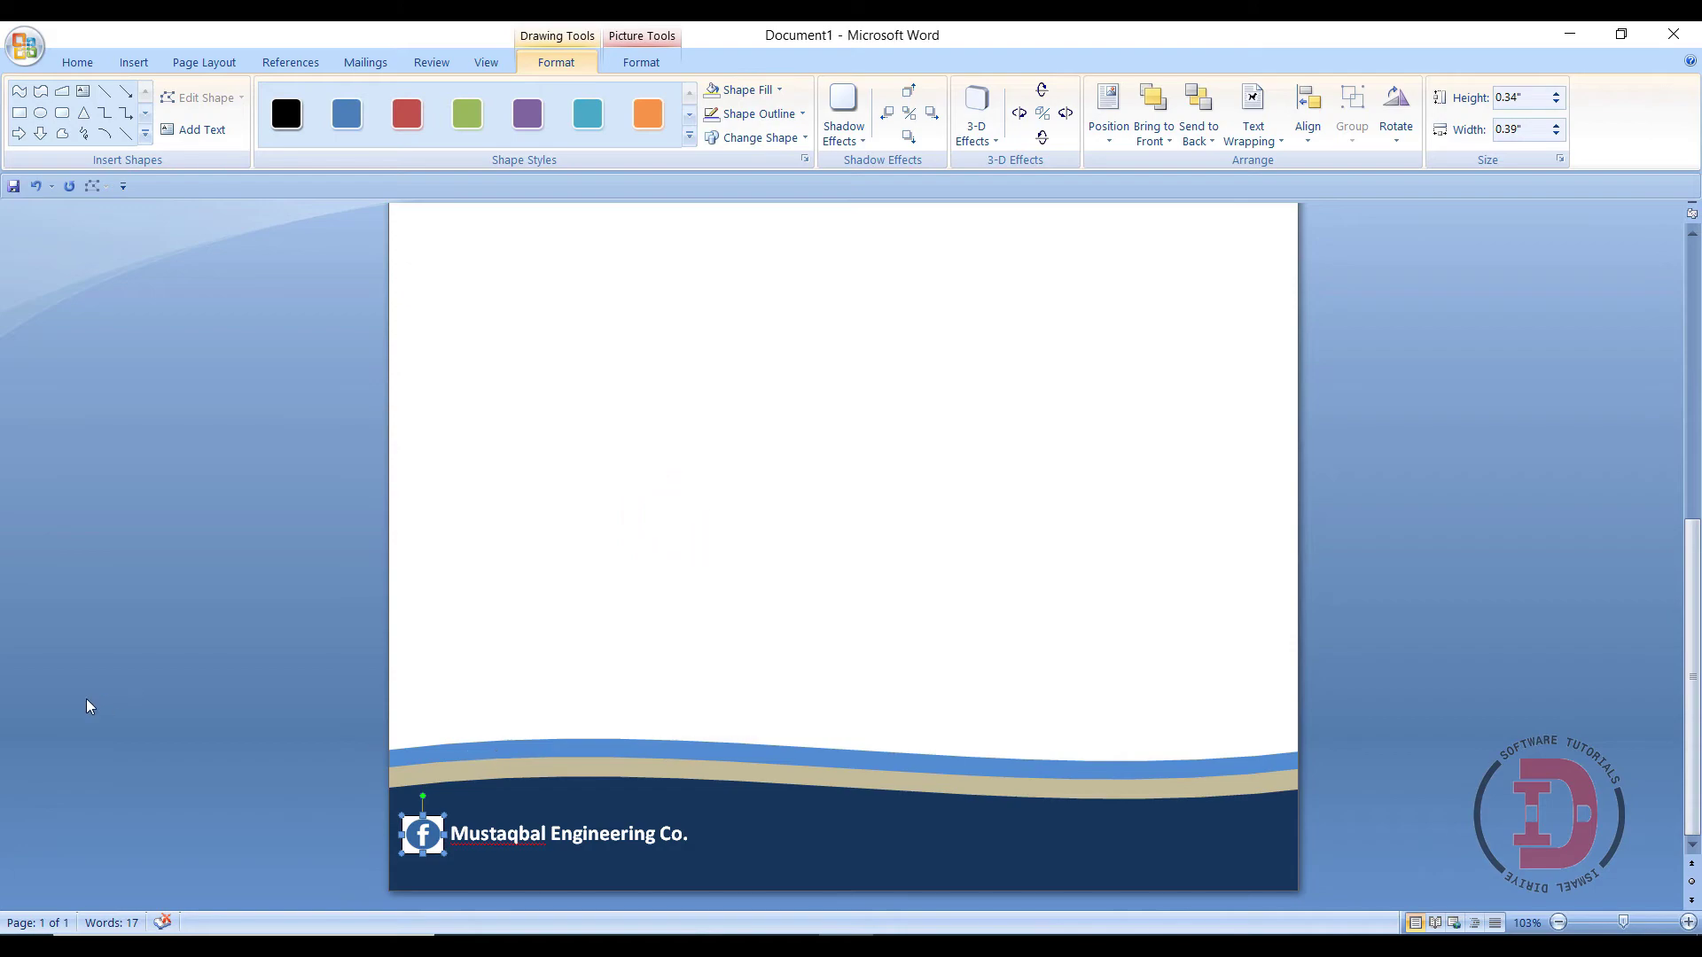
# - Draw a wide text box in the footer right of the company name, undoing an accidental footer move
pyautogui.click(342, 831)
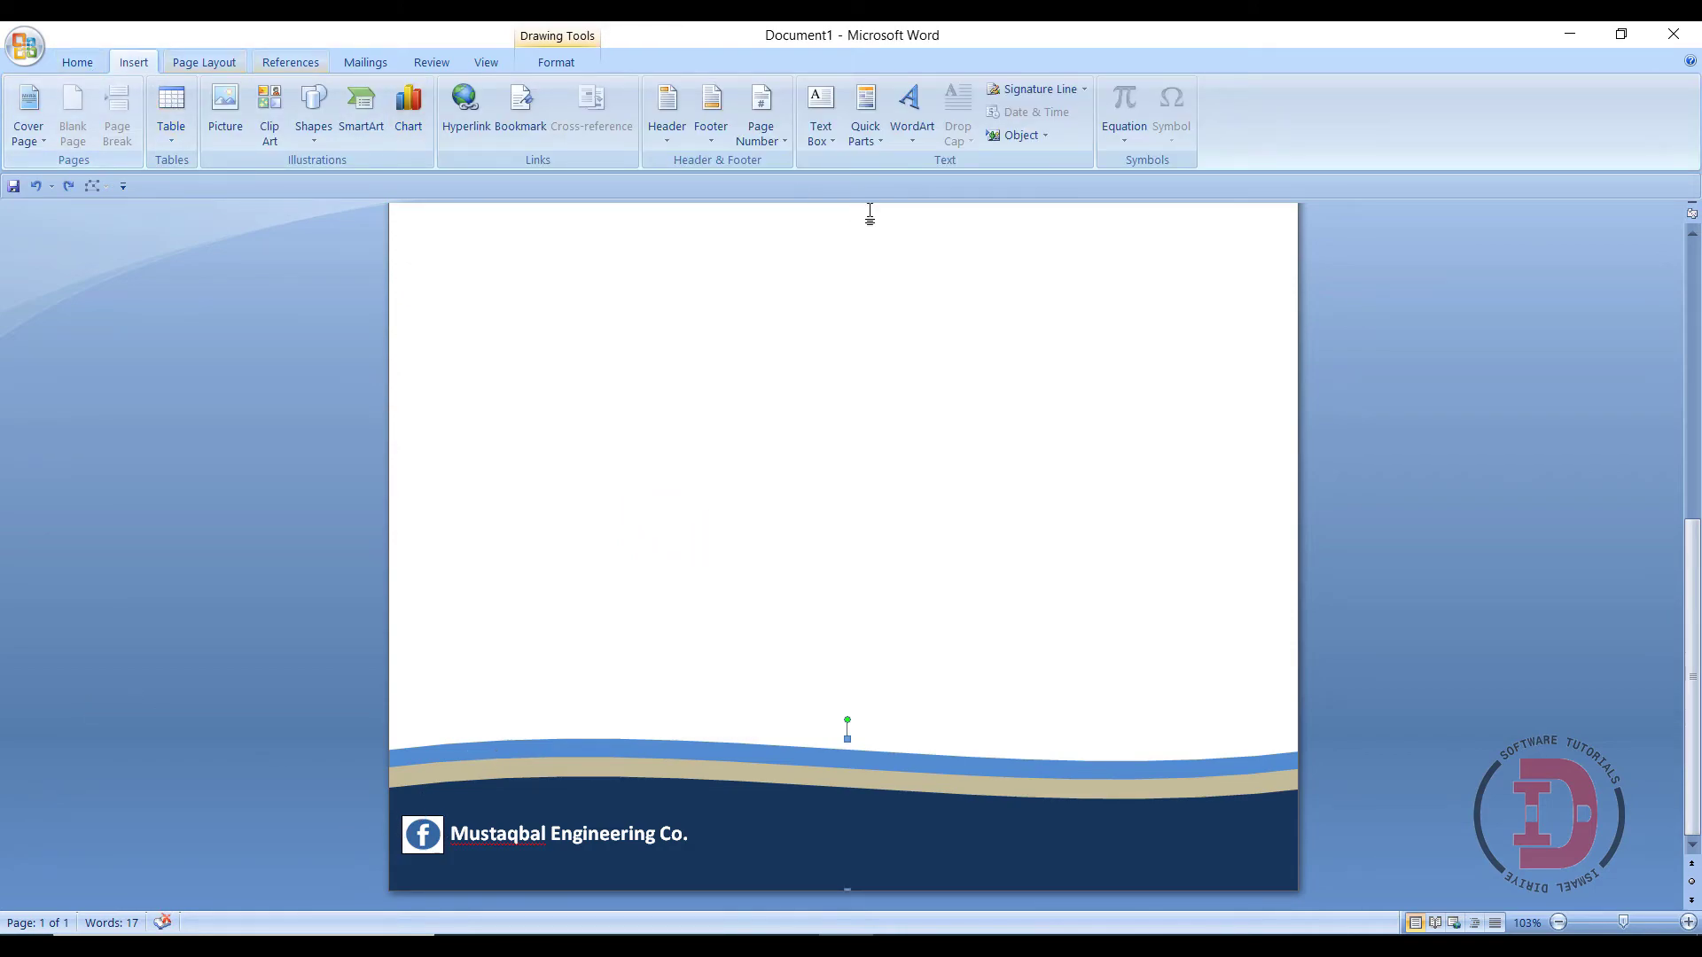
pyautogui.click(820, 120)
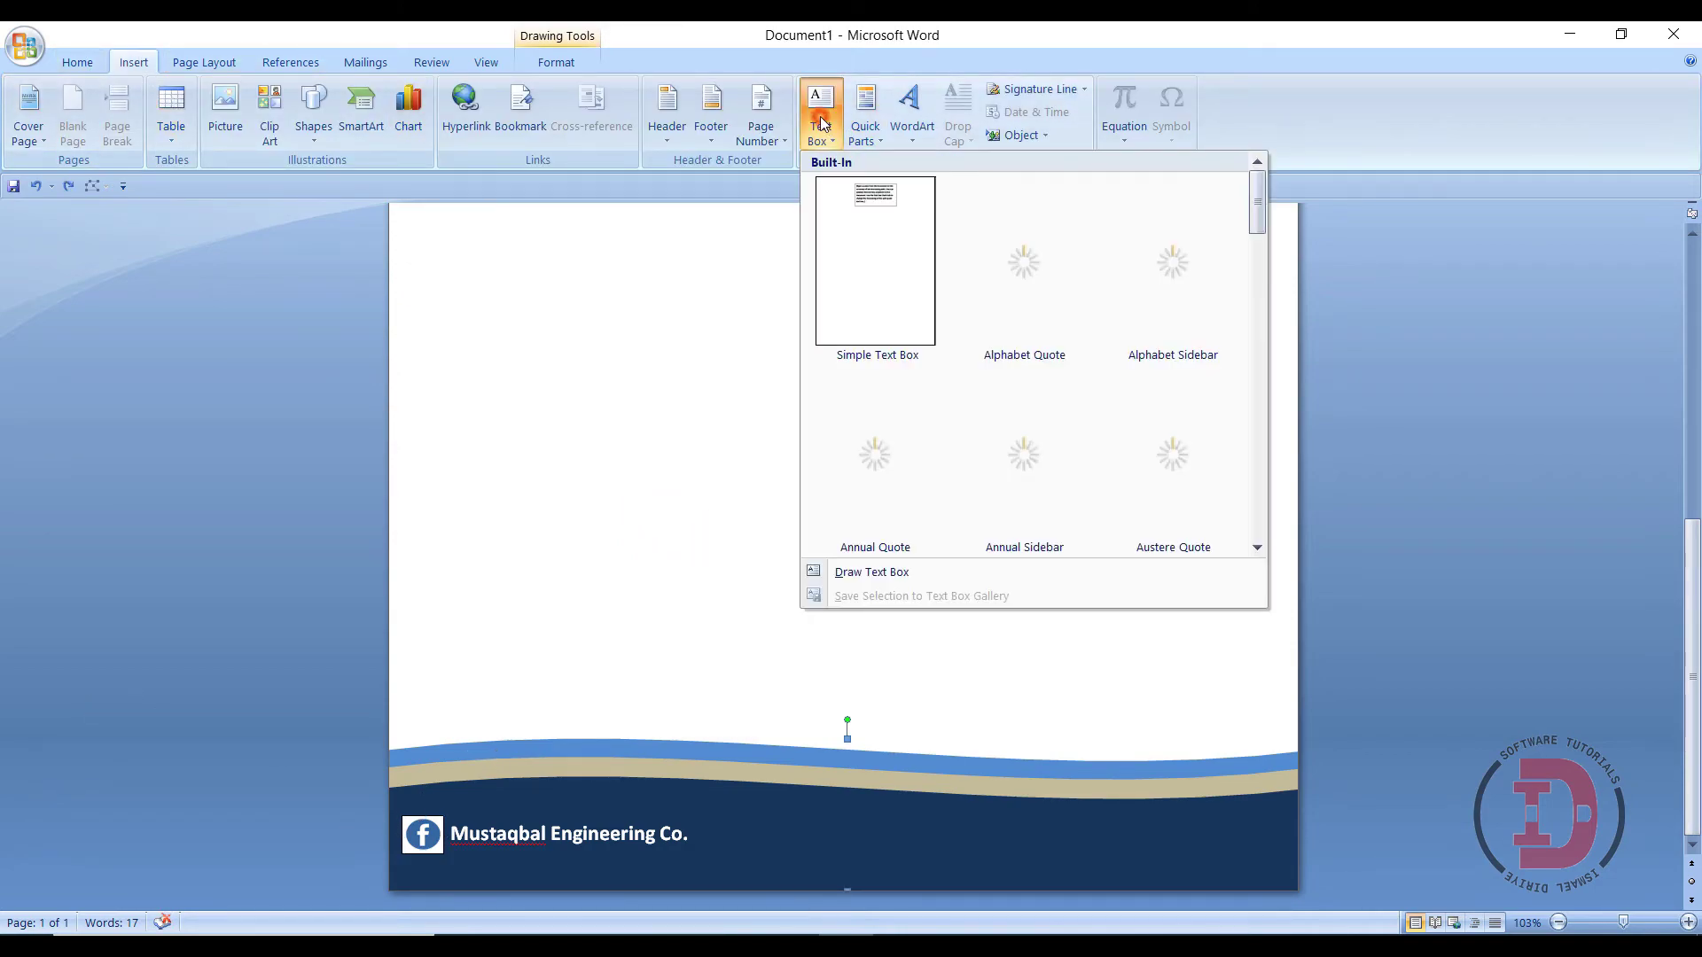
pyautogui.click(844, 573)
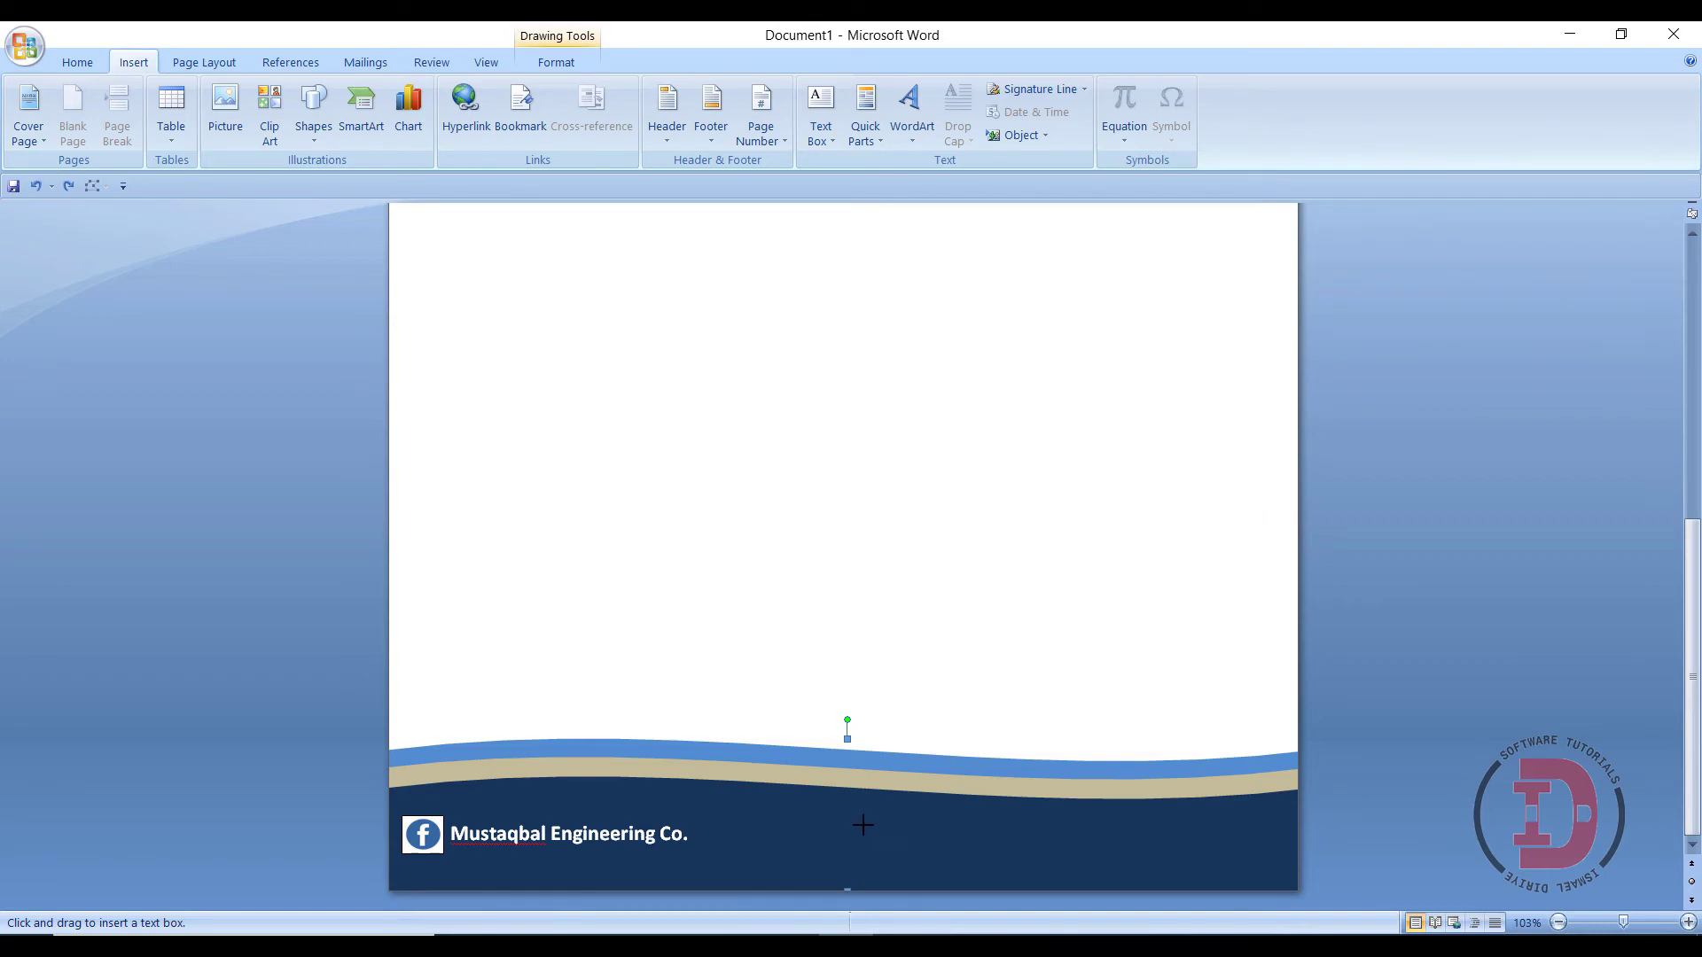
pyautogui.moveTo(879, 822); pyautogui.dragTo(900, 853)
pyautogui.click(957, 862)
pyautogui.moveTo(996, 863); pyautogui.dragTo(1087, 862)
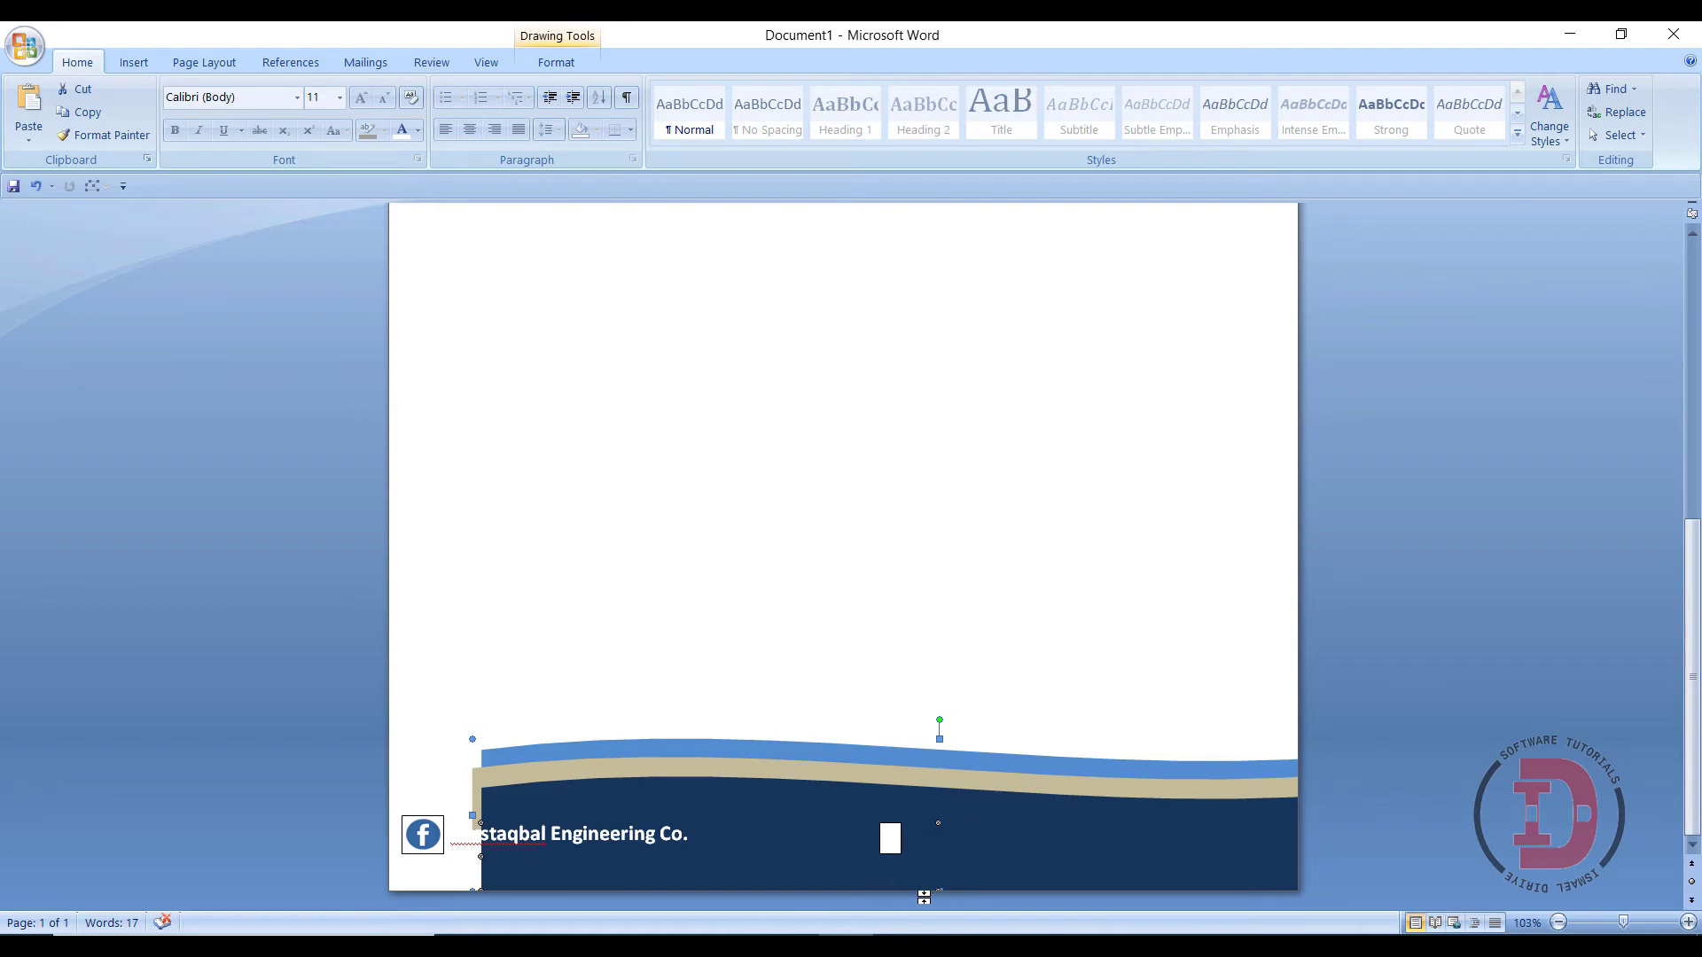
pyautogui.hotkey('ctrl', 'z')
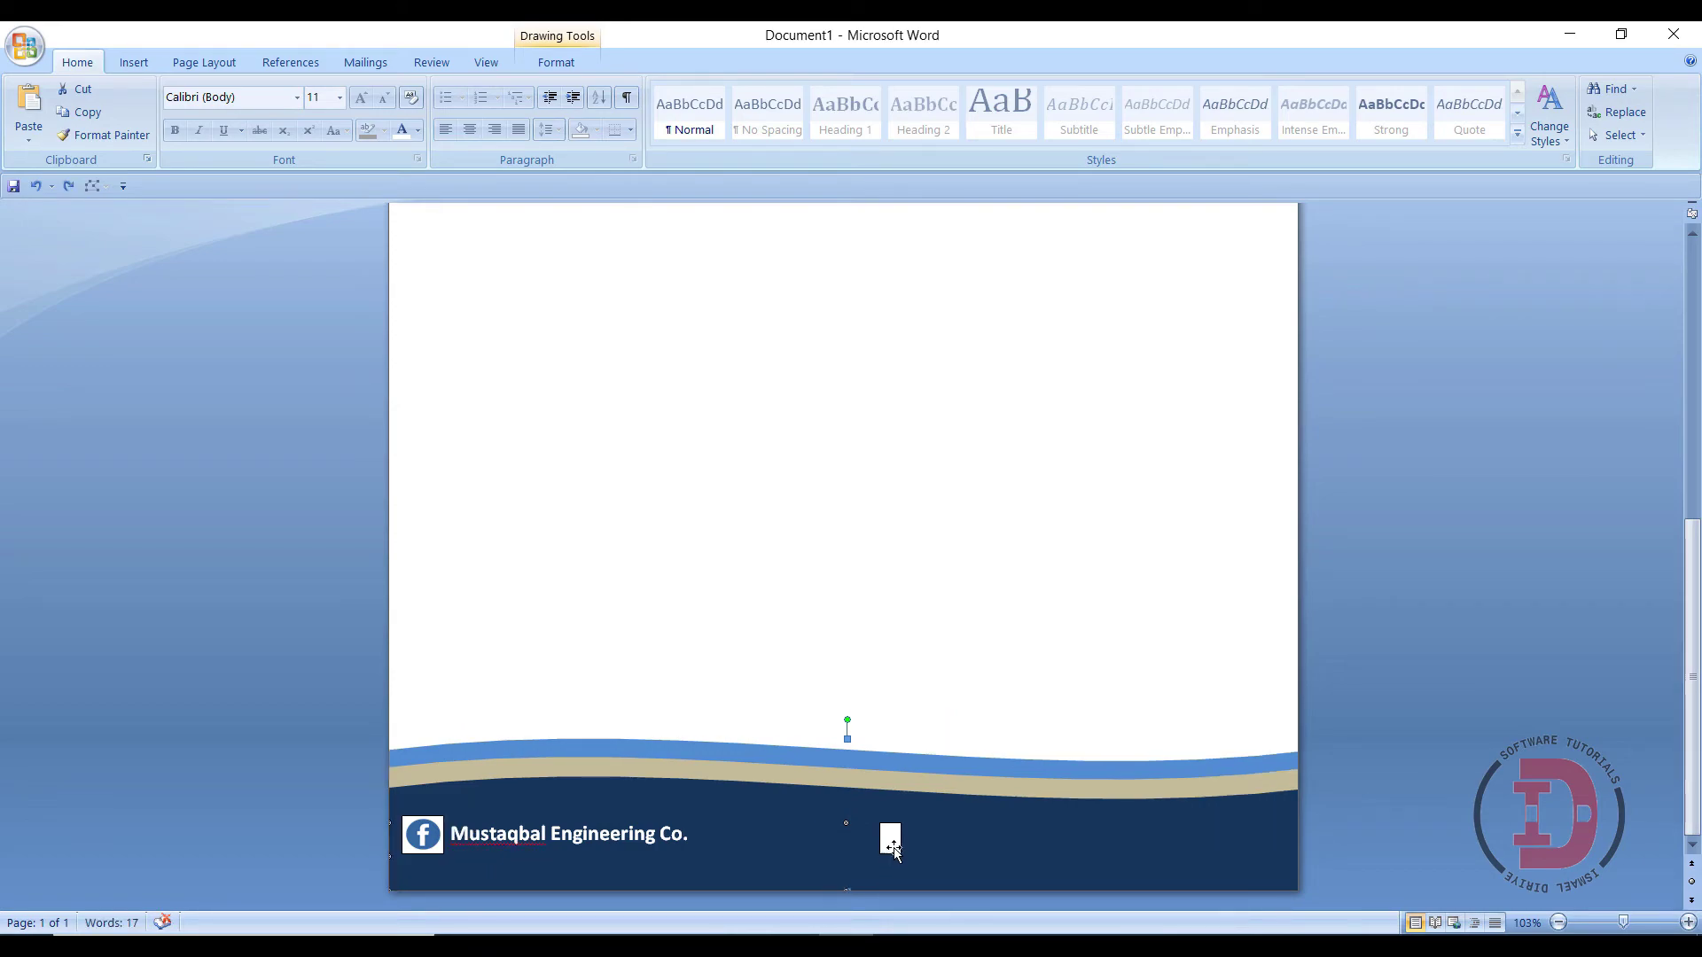
pyautogui.moveTo(900, 840); pyautogui.dragTo(1221, 842)
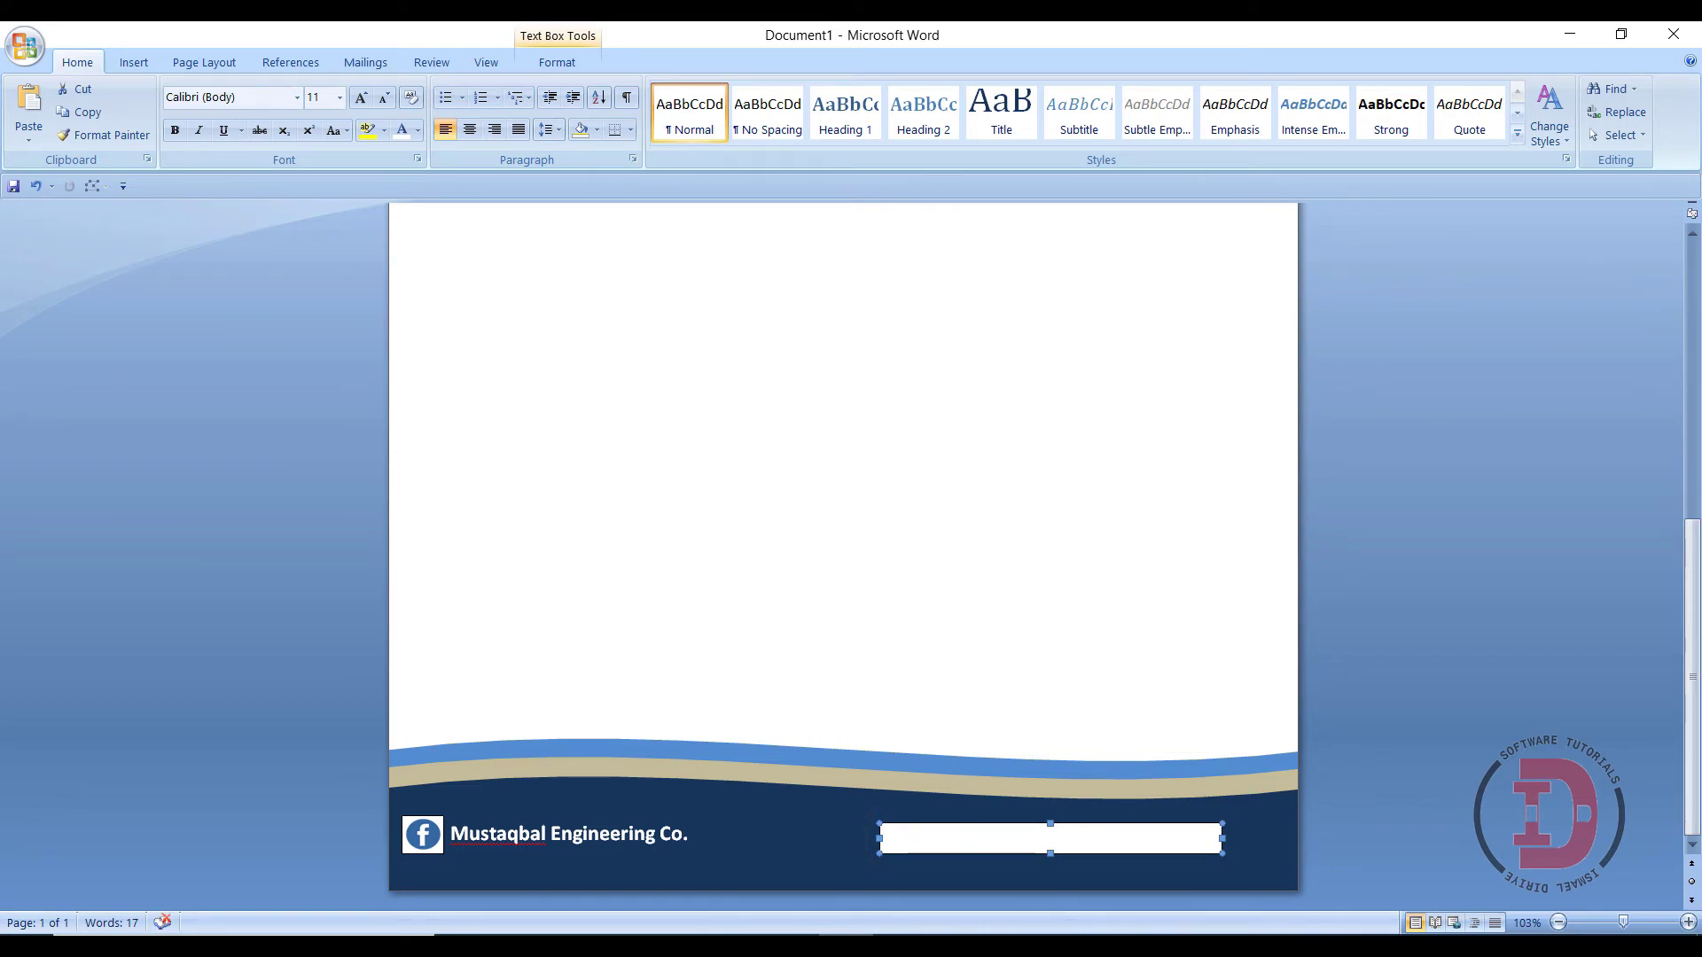
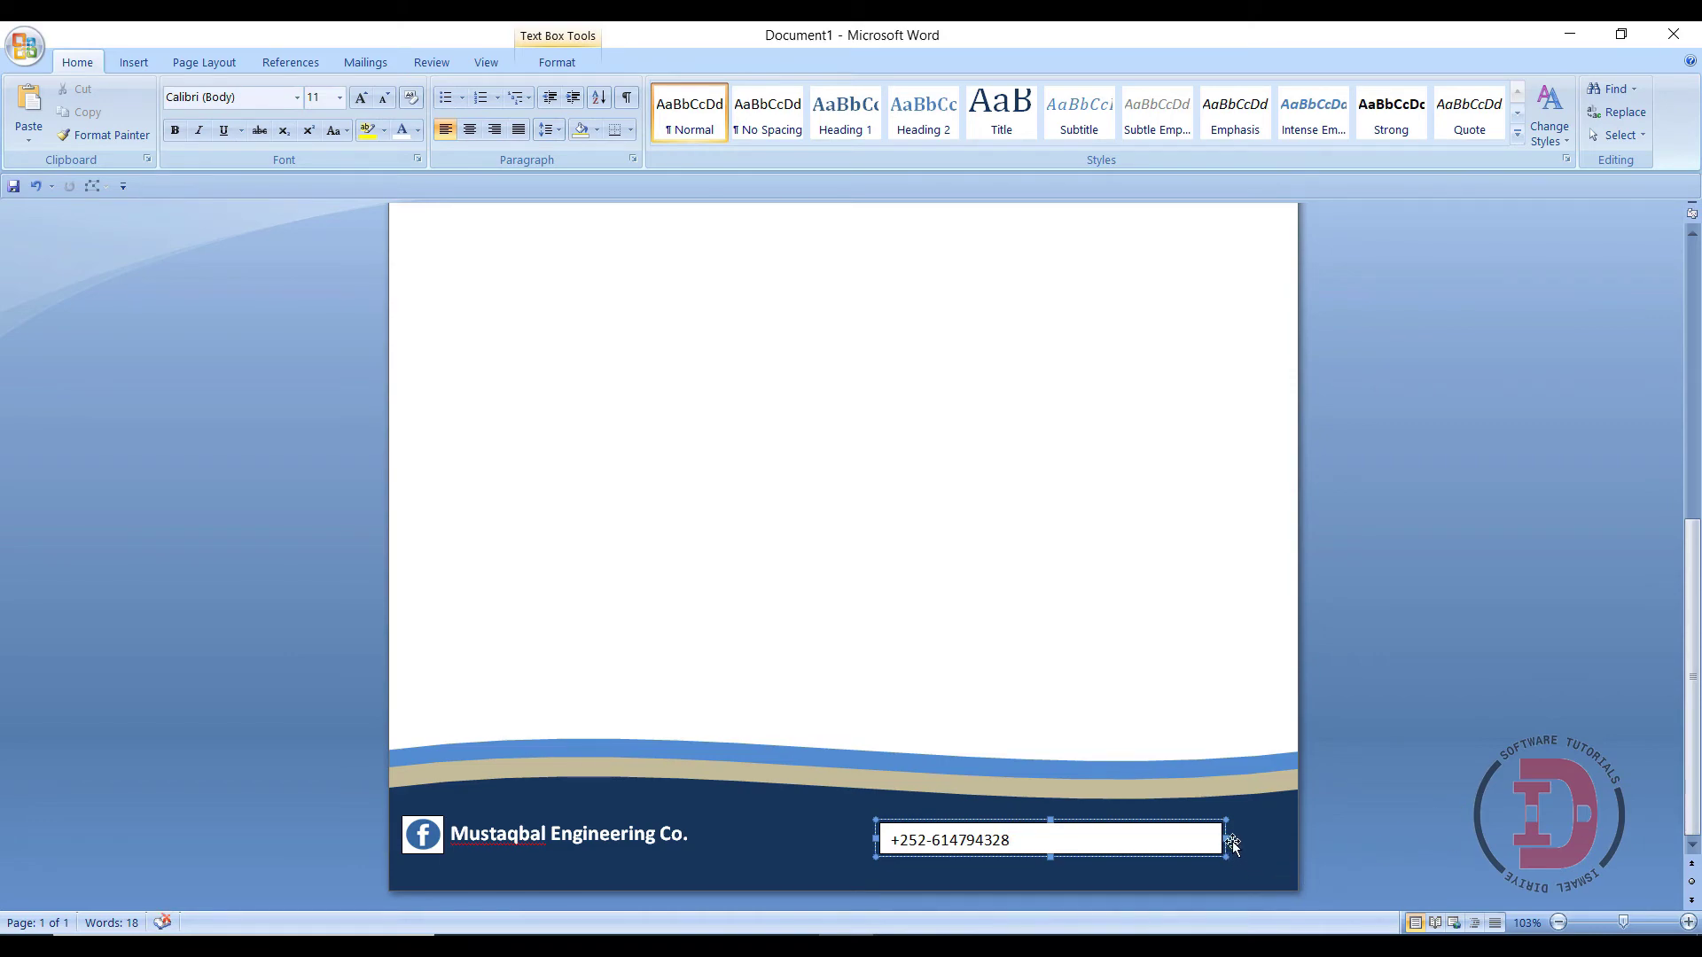
# - Enter the company phone number and adjust the box width so the full number shows
pyautogui.moveTo(1227, 837); pyautogui.dragTo(1012, 837)
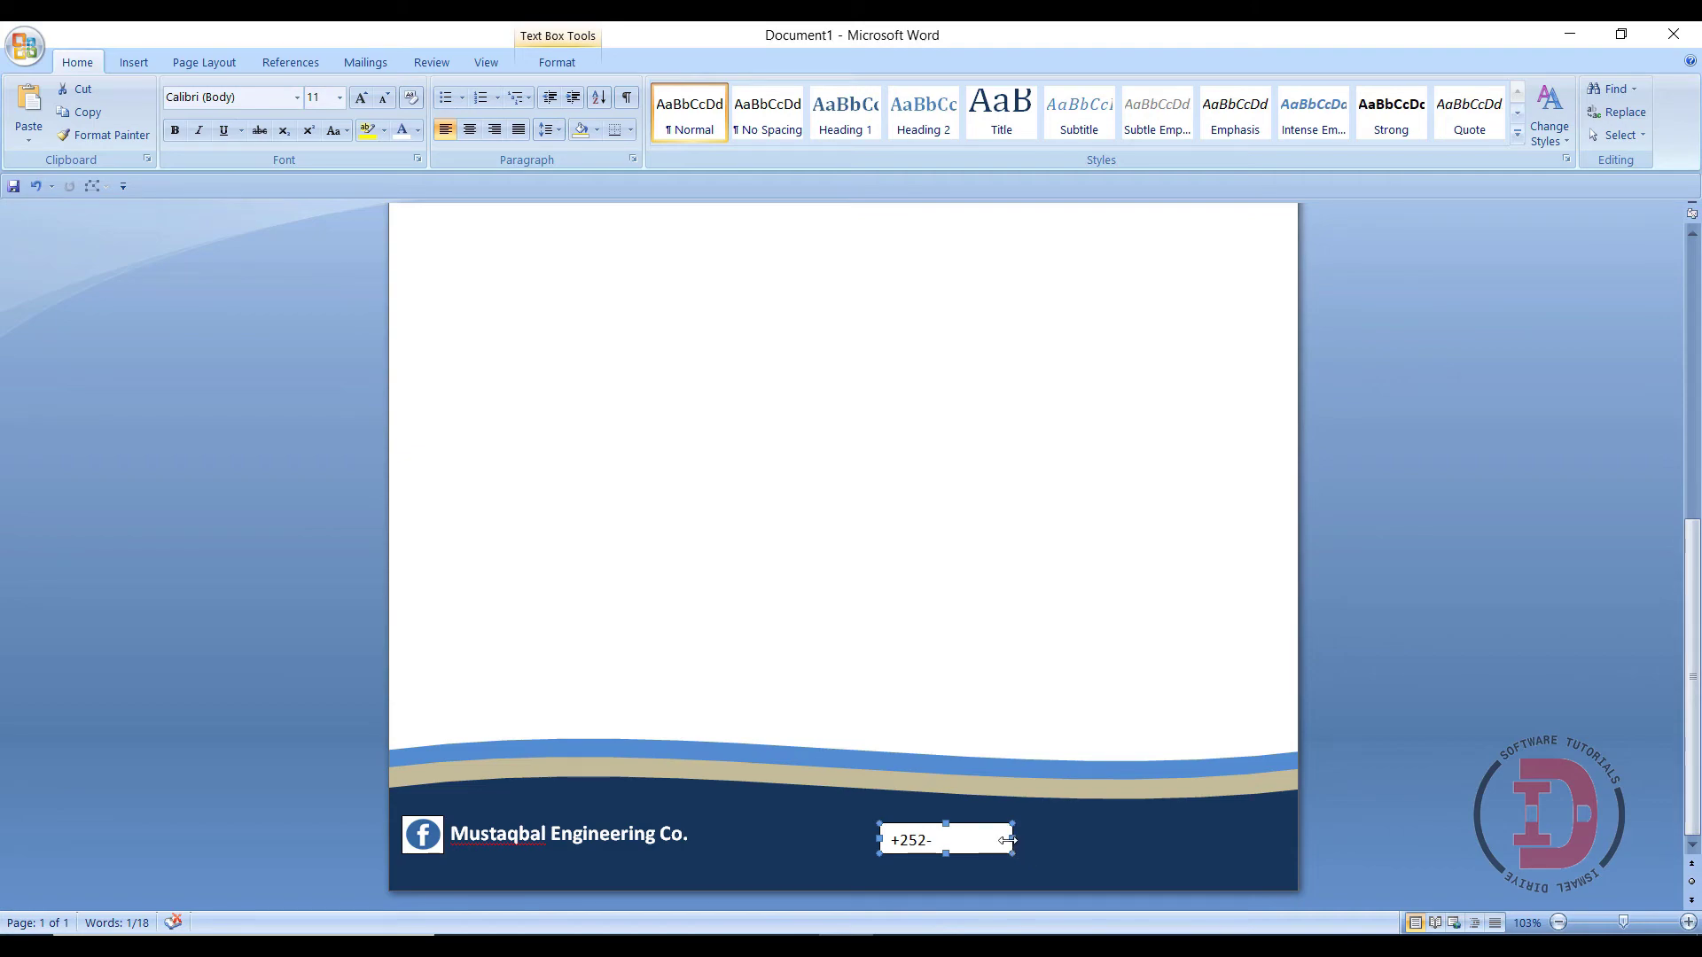
pyautogui.moveTo(1012, 836); pyautogui.dragTo(1250, 840)
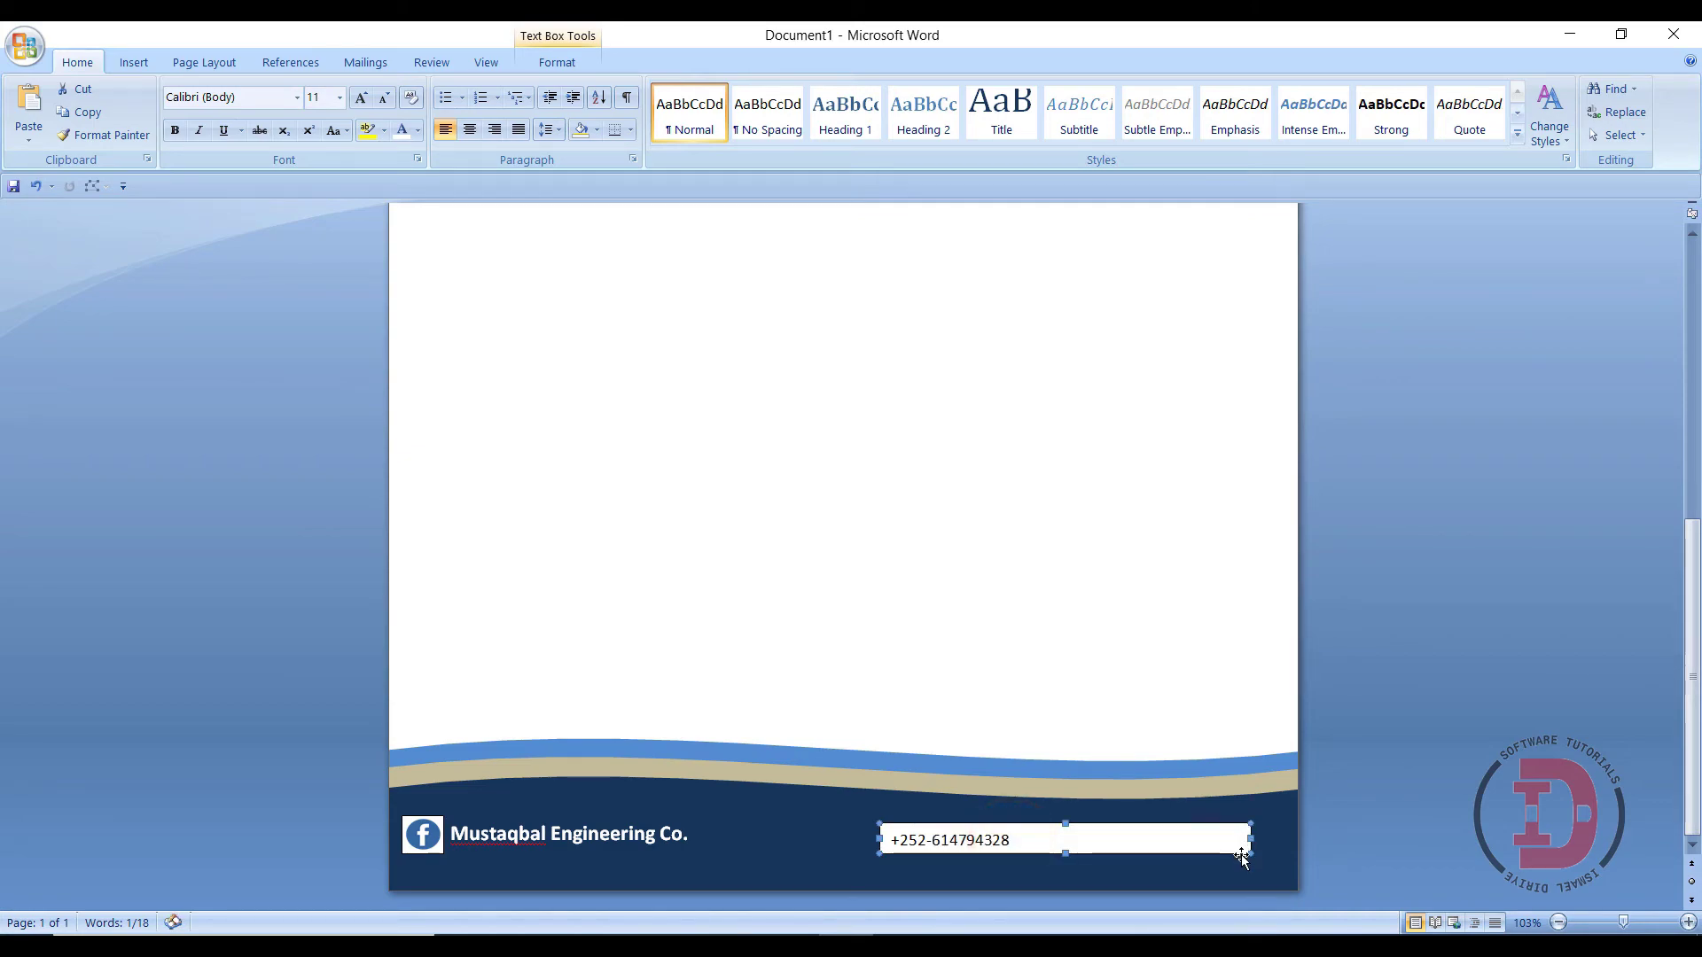
pyautogui.click(1114, 840)
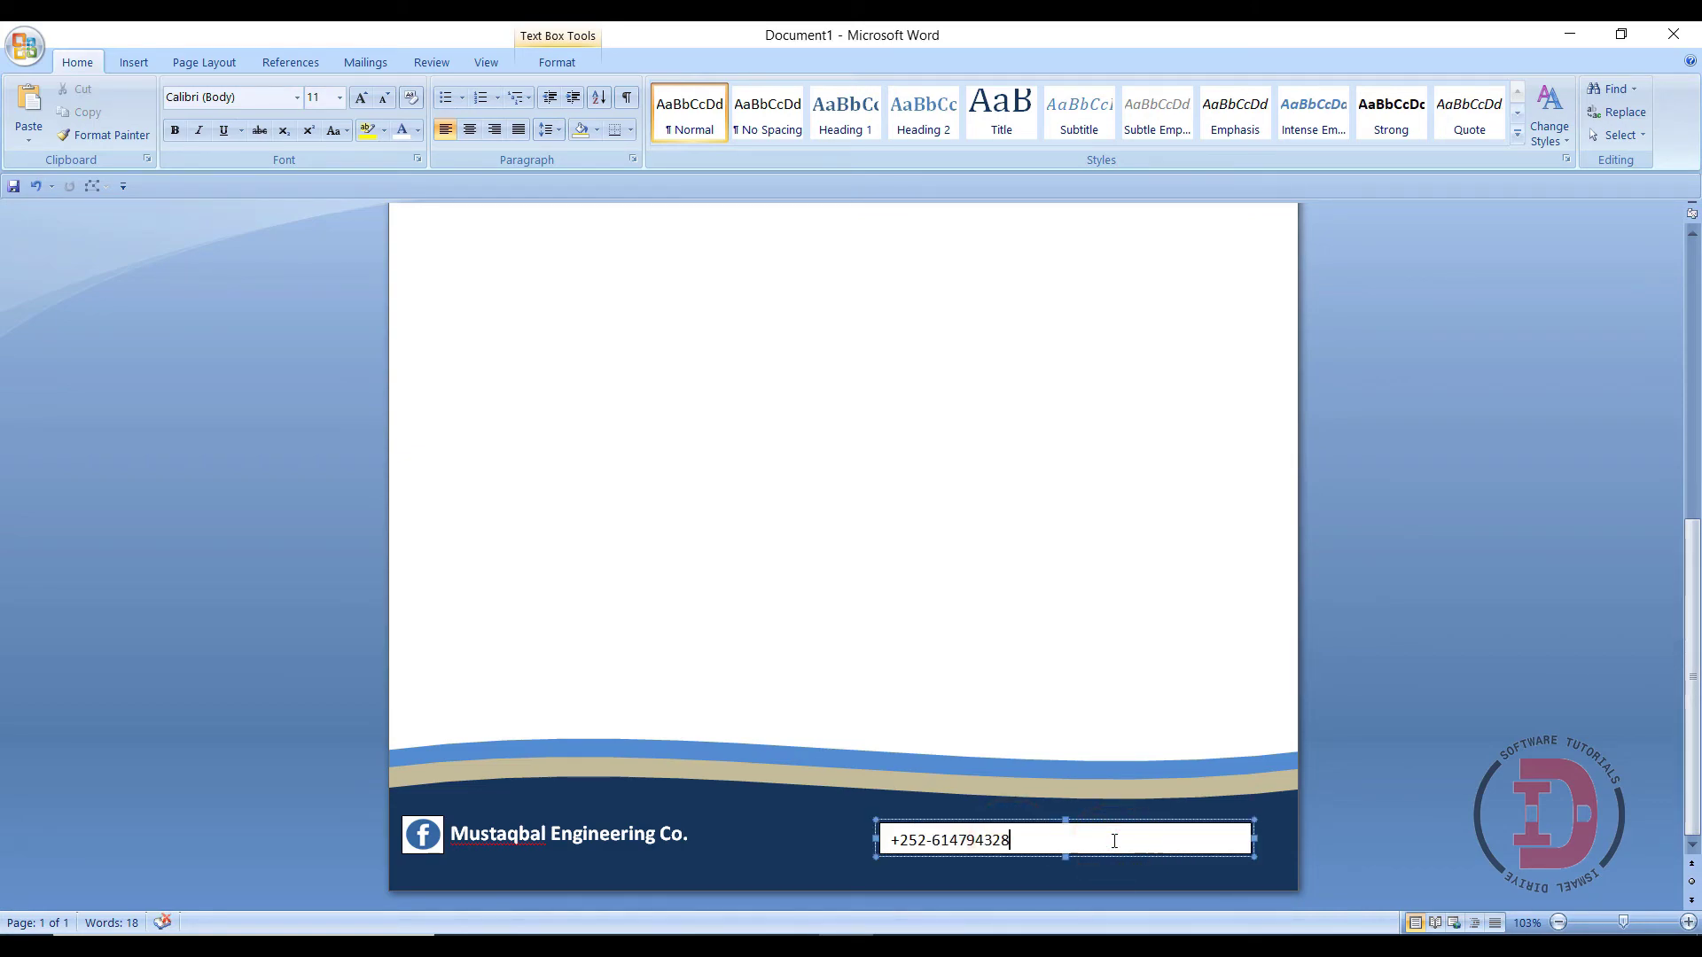
pyautogui.hotkey('ctrl', 'a')
# - Make the phone number text white at 14 pt
pyautogui.rightClick(990, 845)
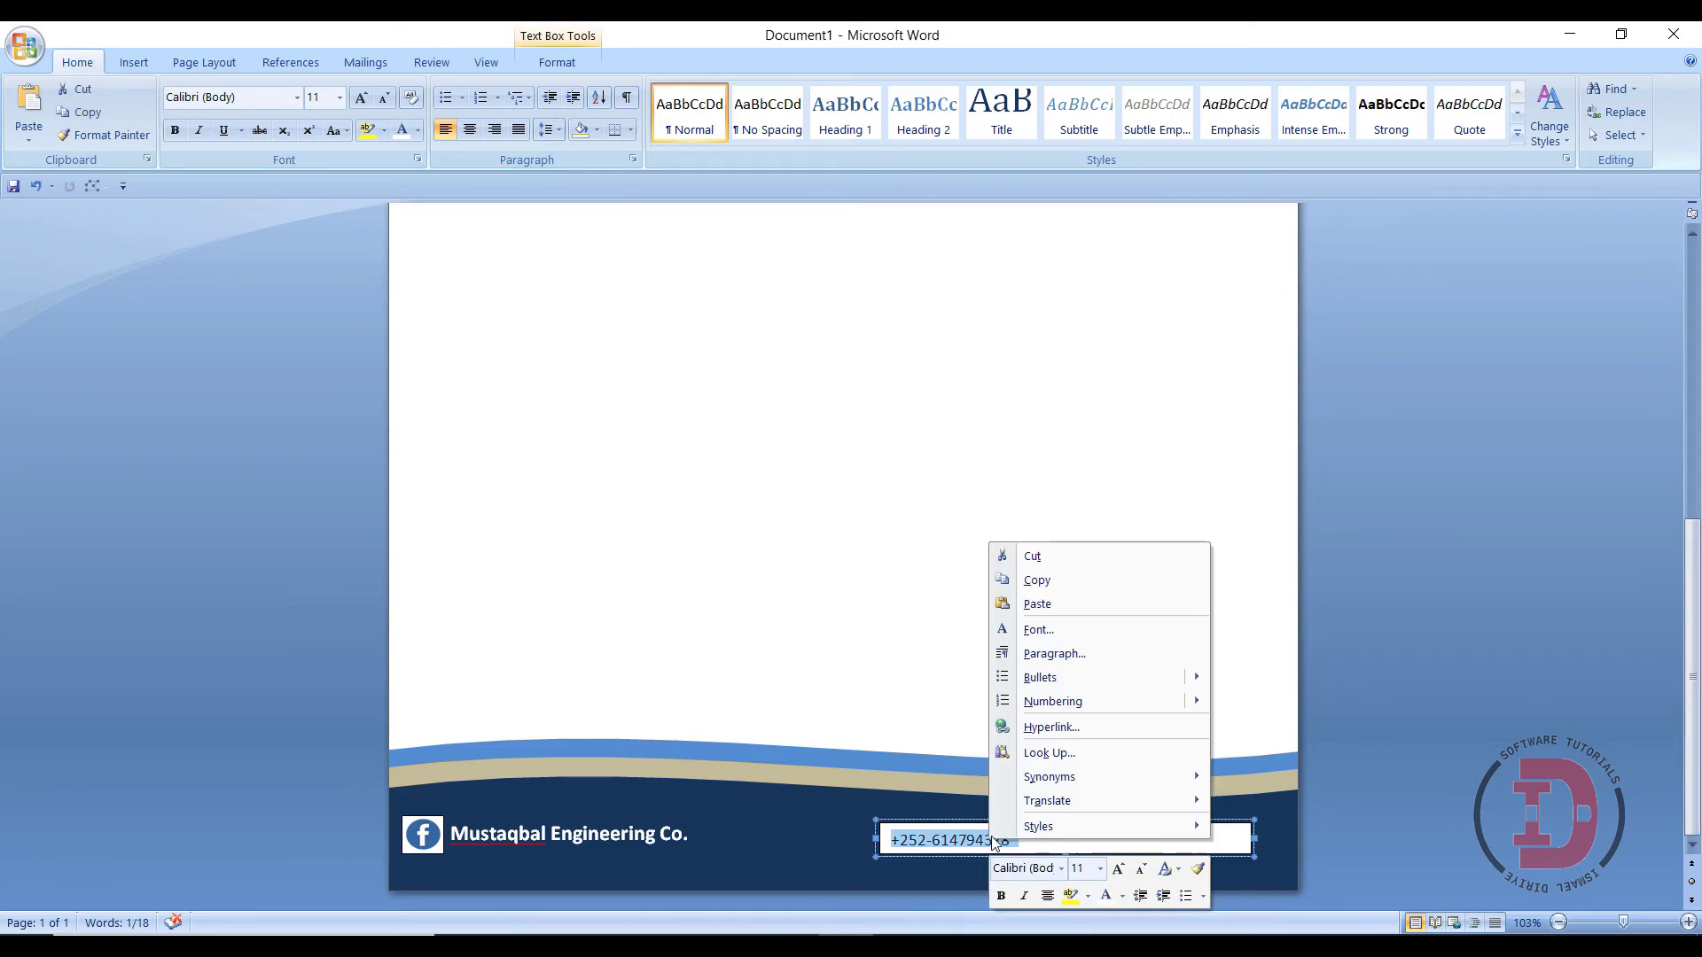
pyautogui.click(1105, 896)
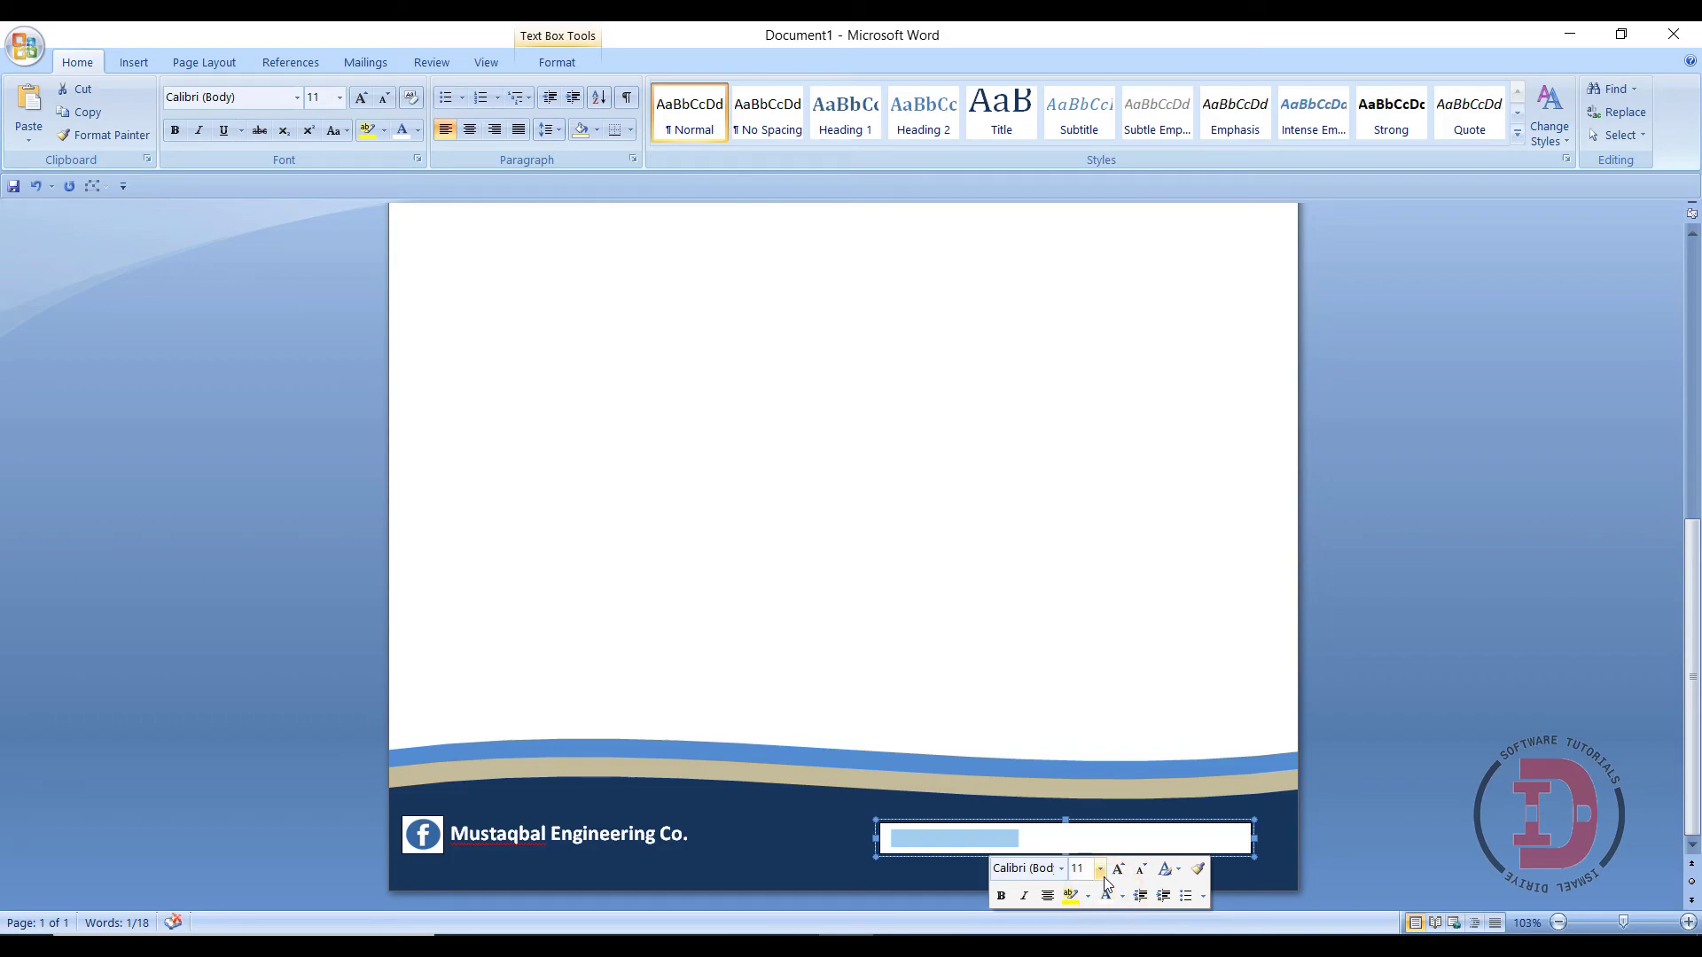
pyautogui.click(1098, 867)
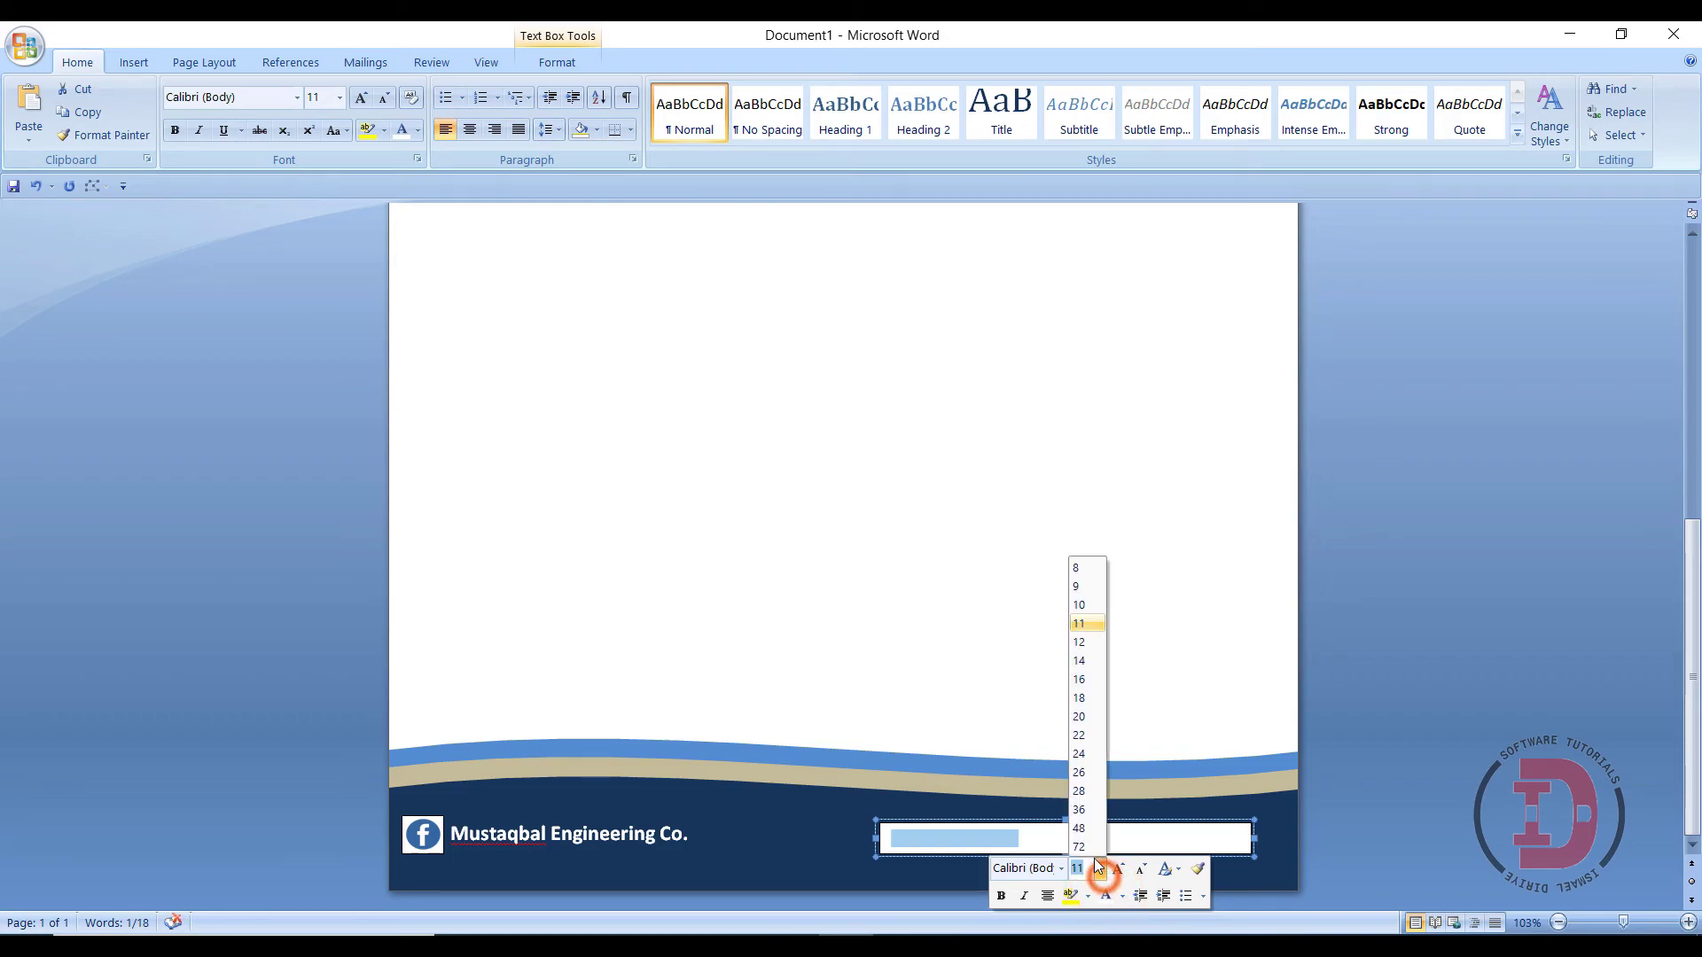
pyautogui.click(1080, 665)
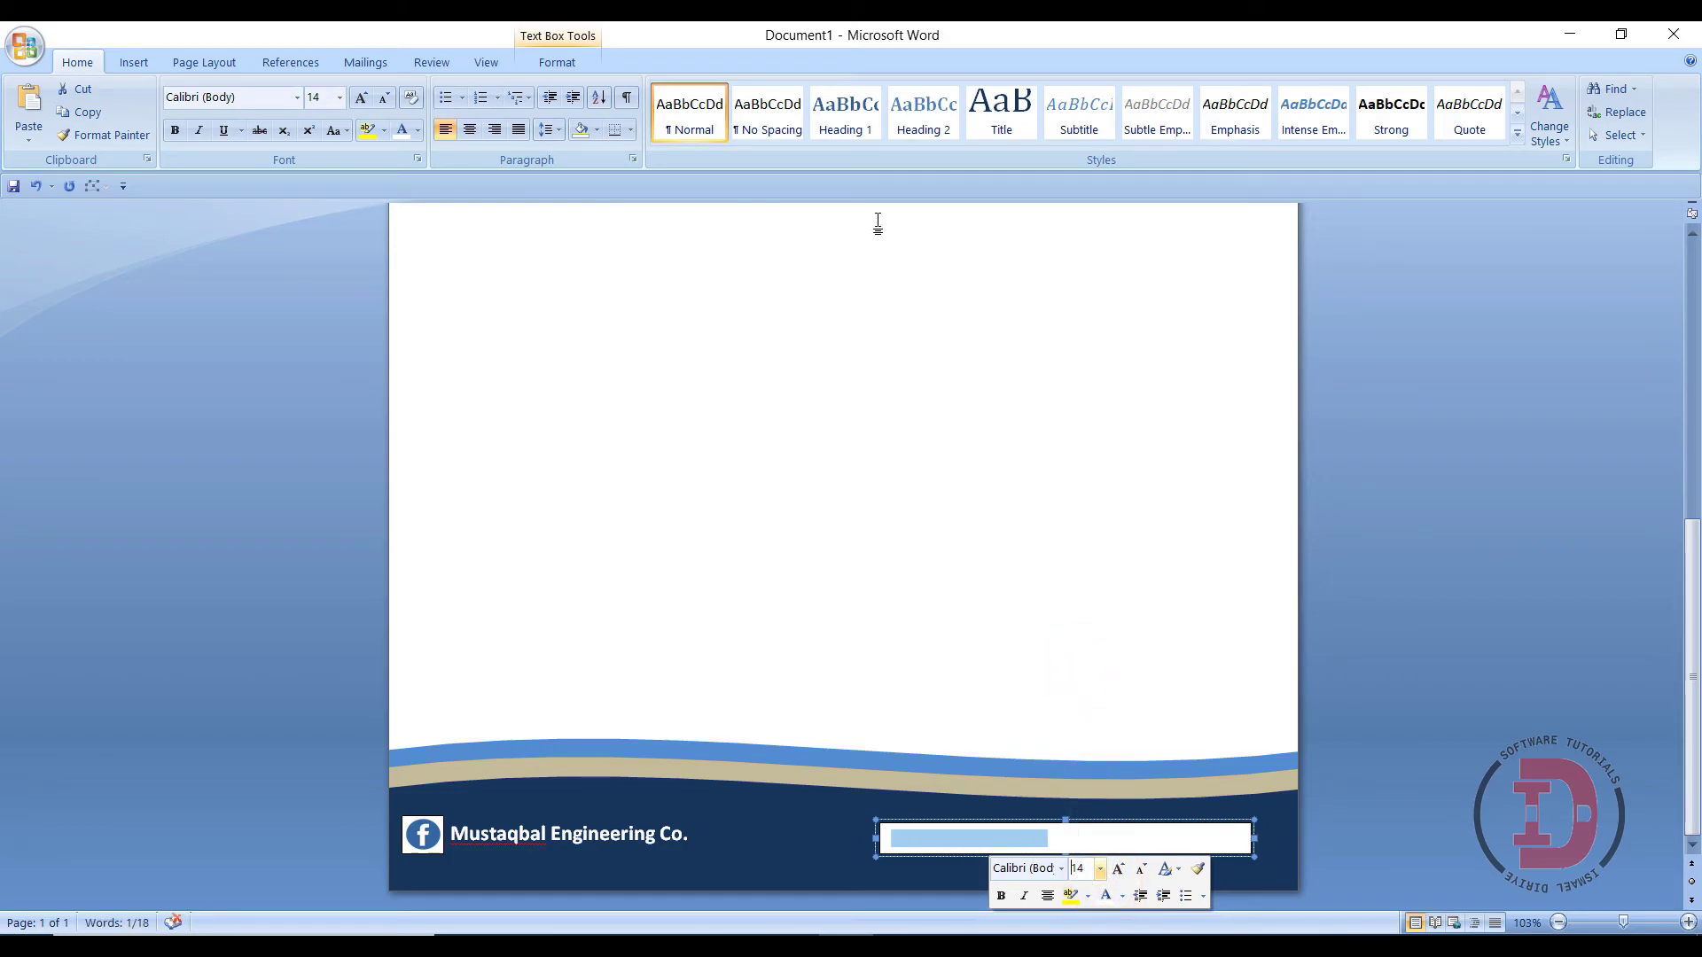
# - Give the phone number text box No Fill and No Outline
pyautogui.click(558, 60)
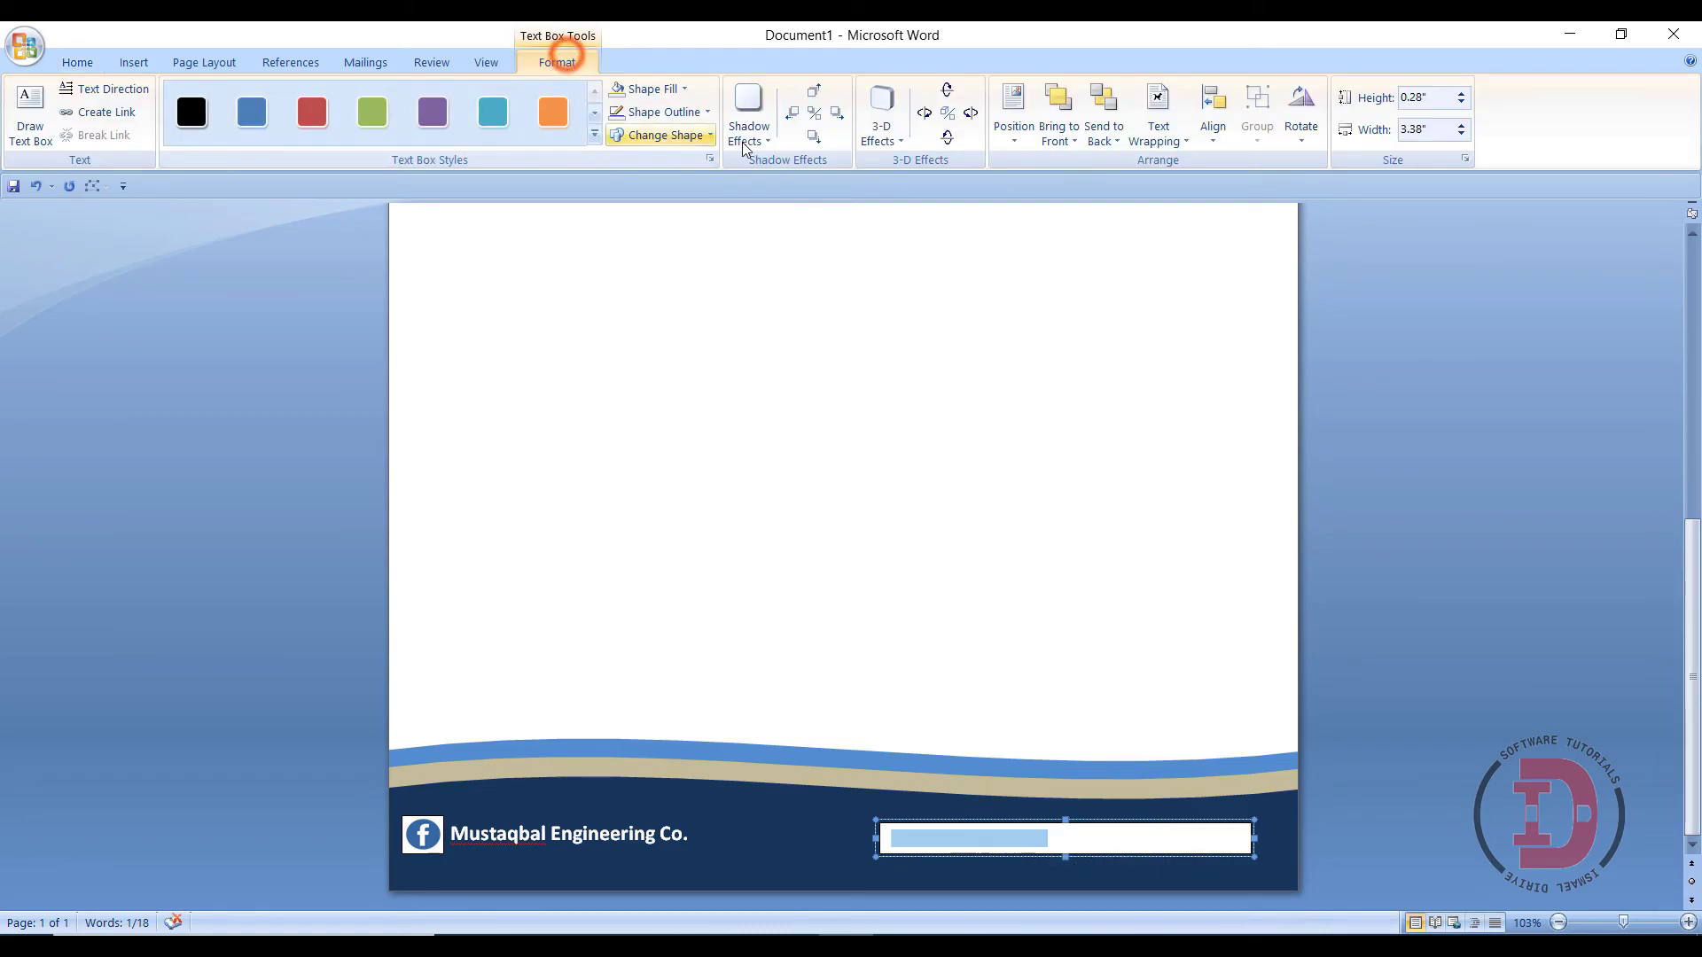
pyautogui.click(669, 86)
pyautogui.click(640, 276)
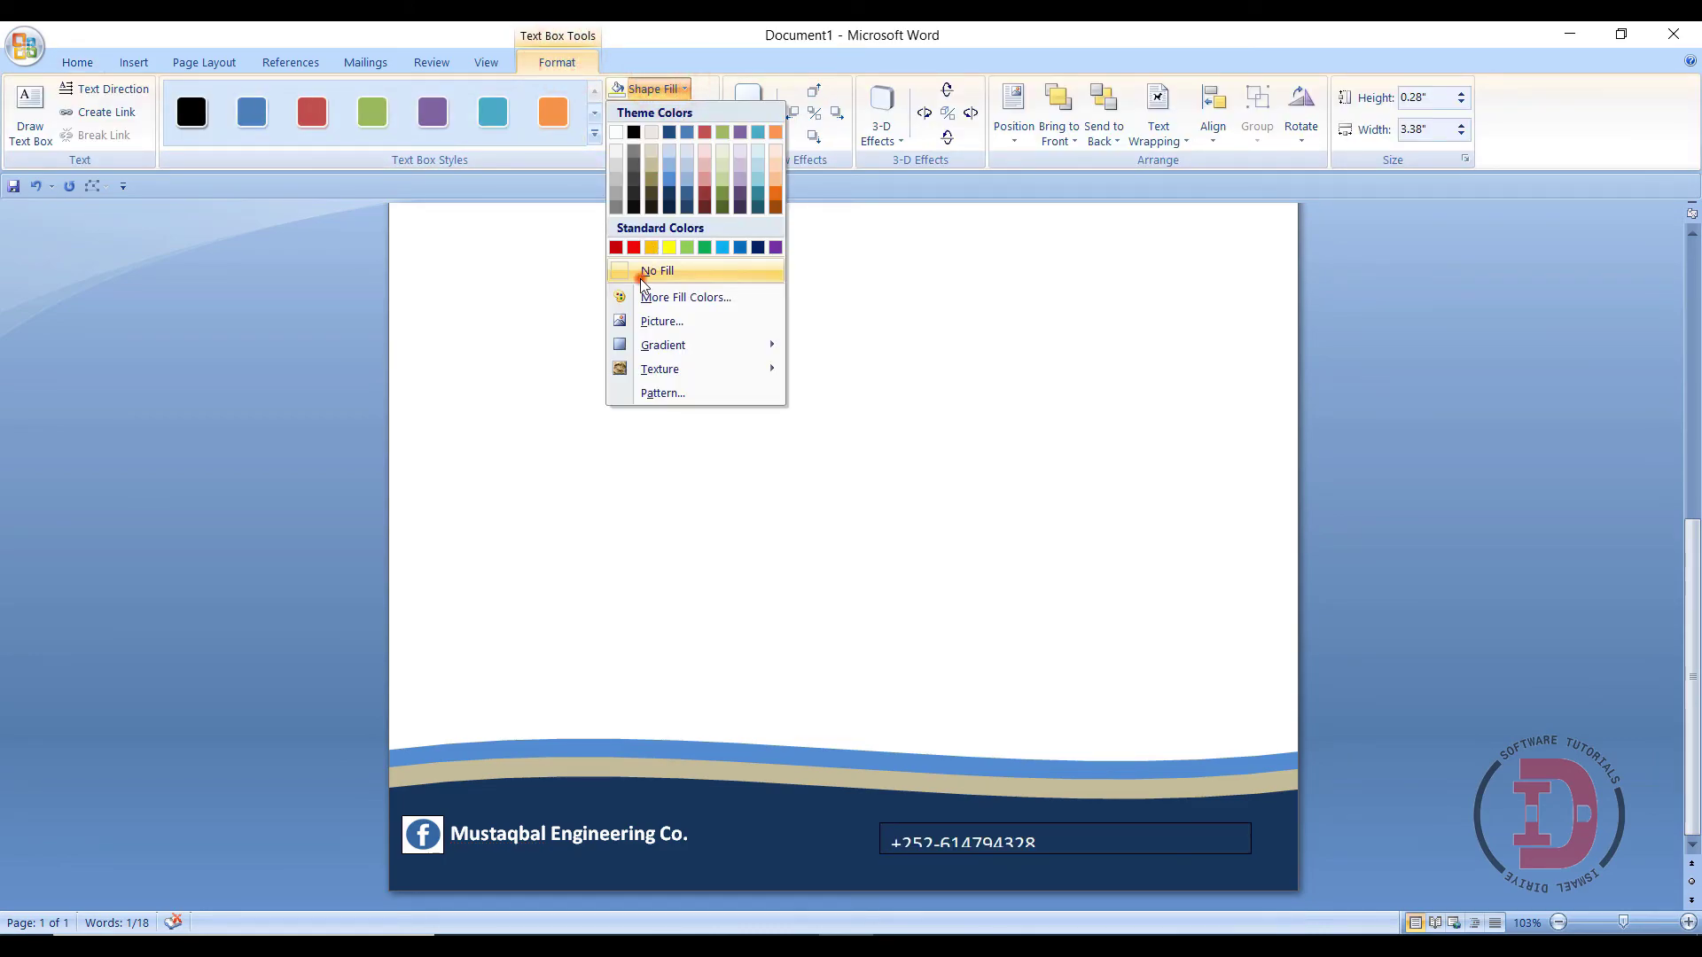
pyautogui.click(663, 111)
pyautogui.click(652, 292)
pyautogui.click(1251, 835)
pyautogui.click(1011, 853)
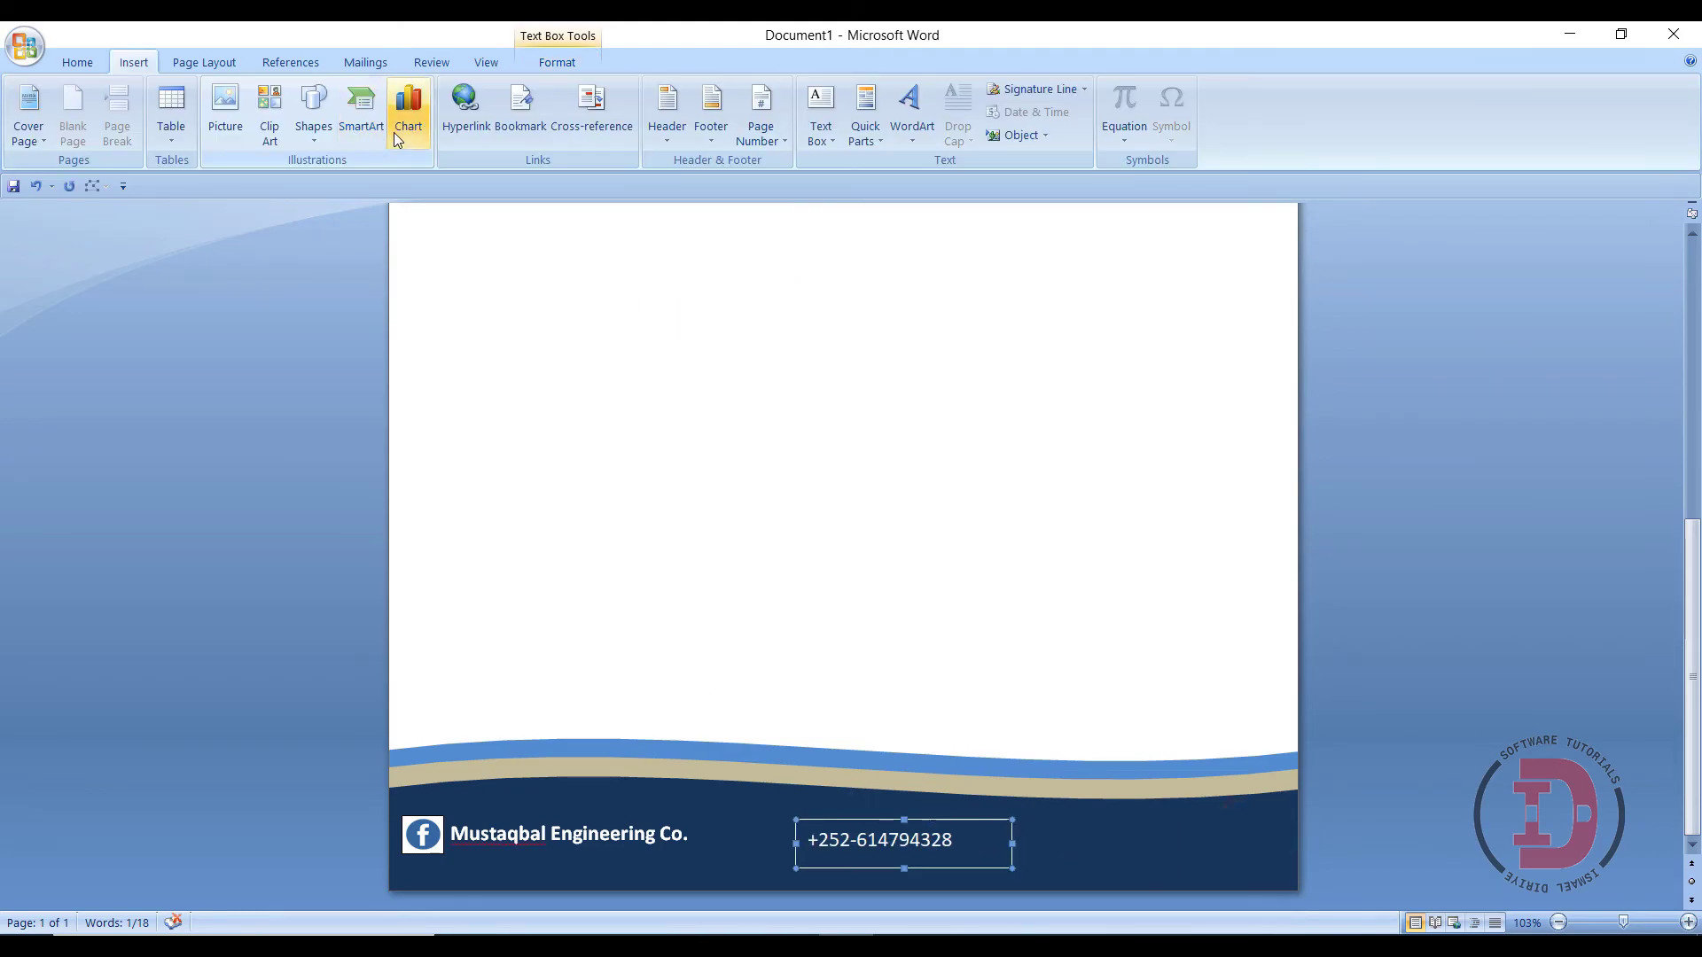
# - Draw a small rectangle square left of the phone number
pyautogui.click(331, 140)
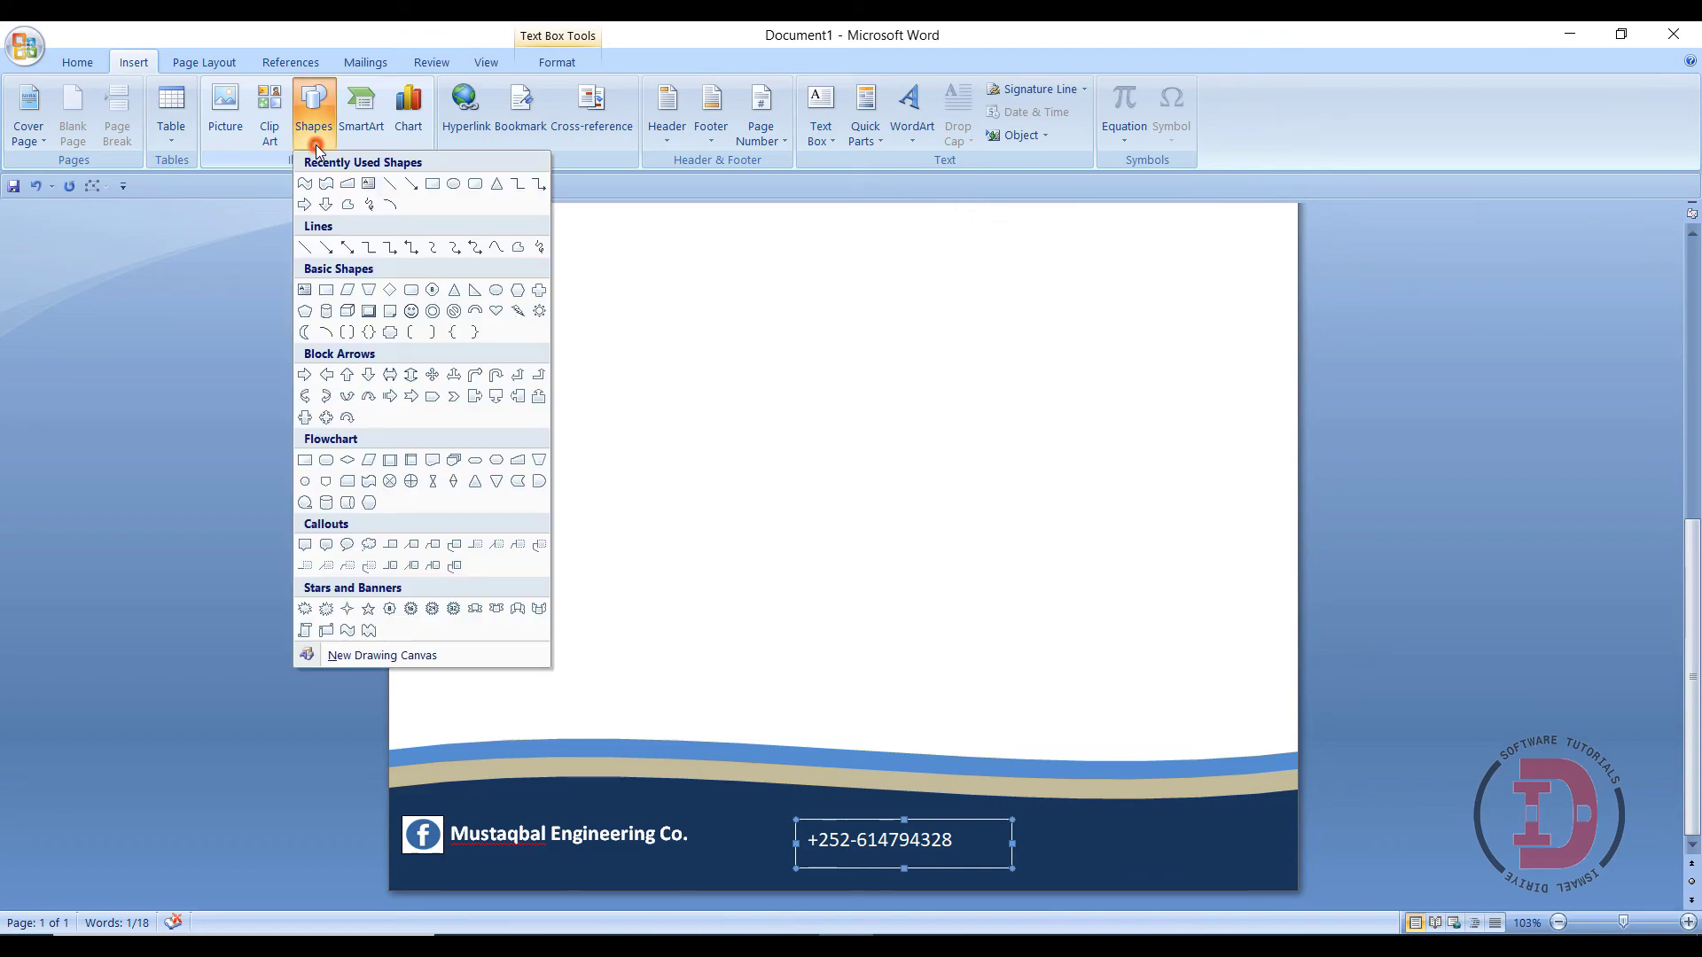
pyautogui.click(432, 181)
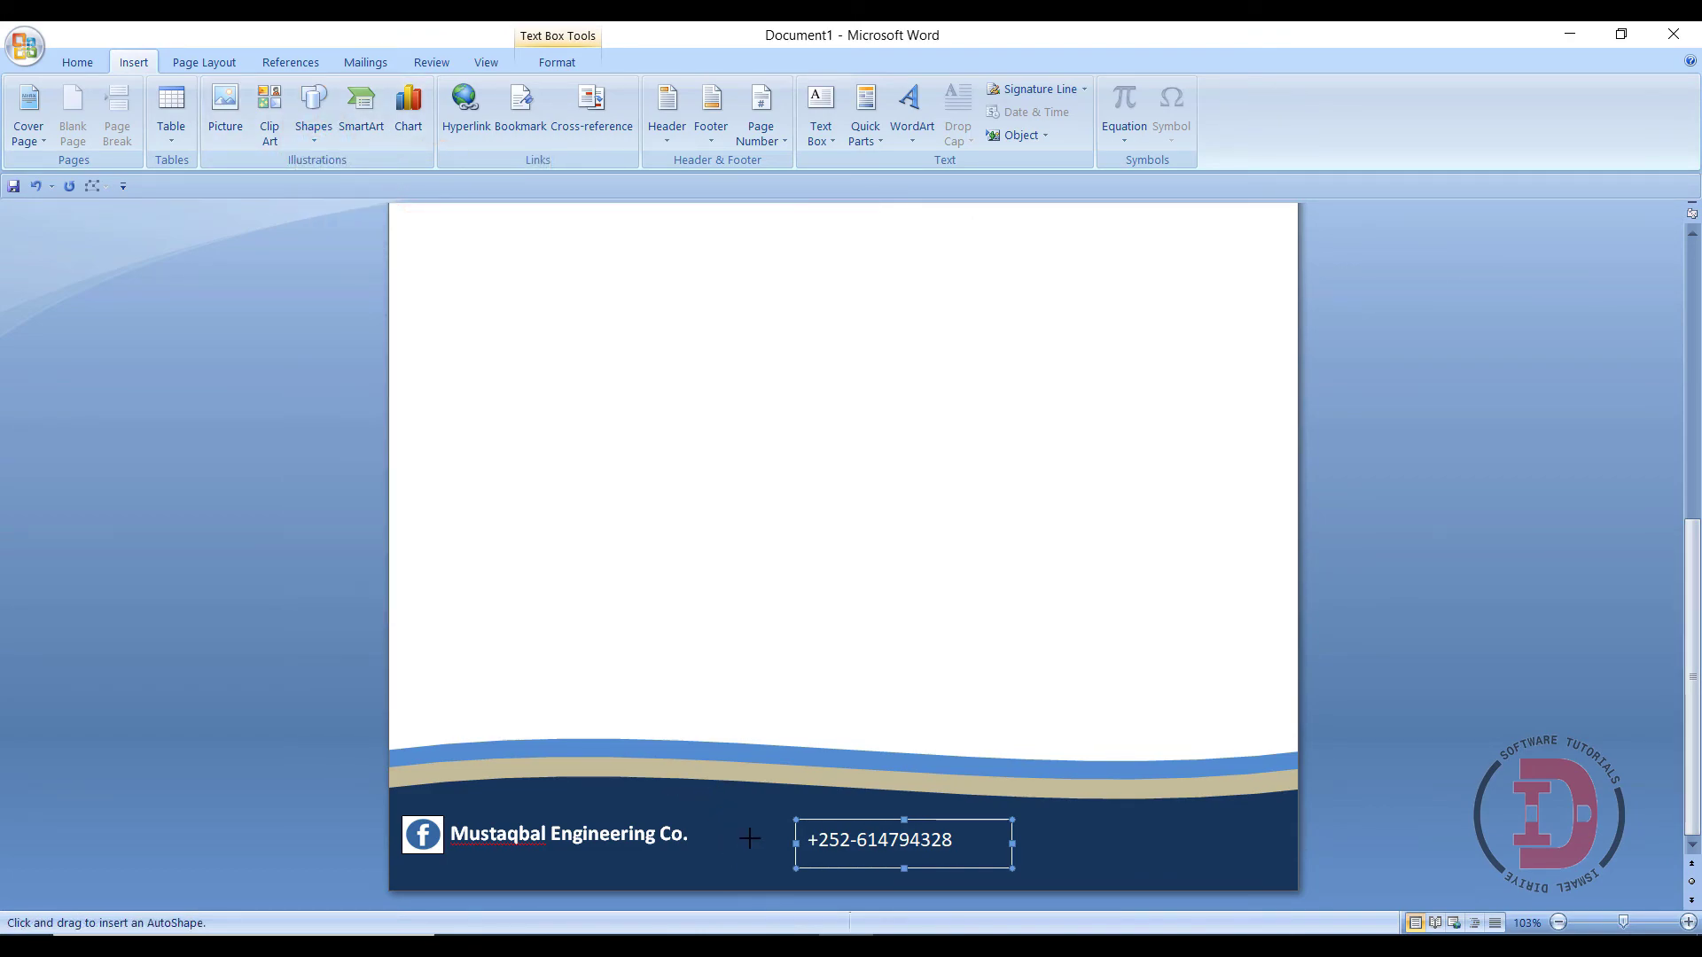
pyautogui.moveTo(735, 824); pyautogui.dragTo(786, 874)
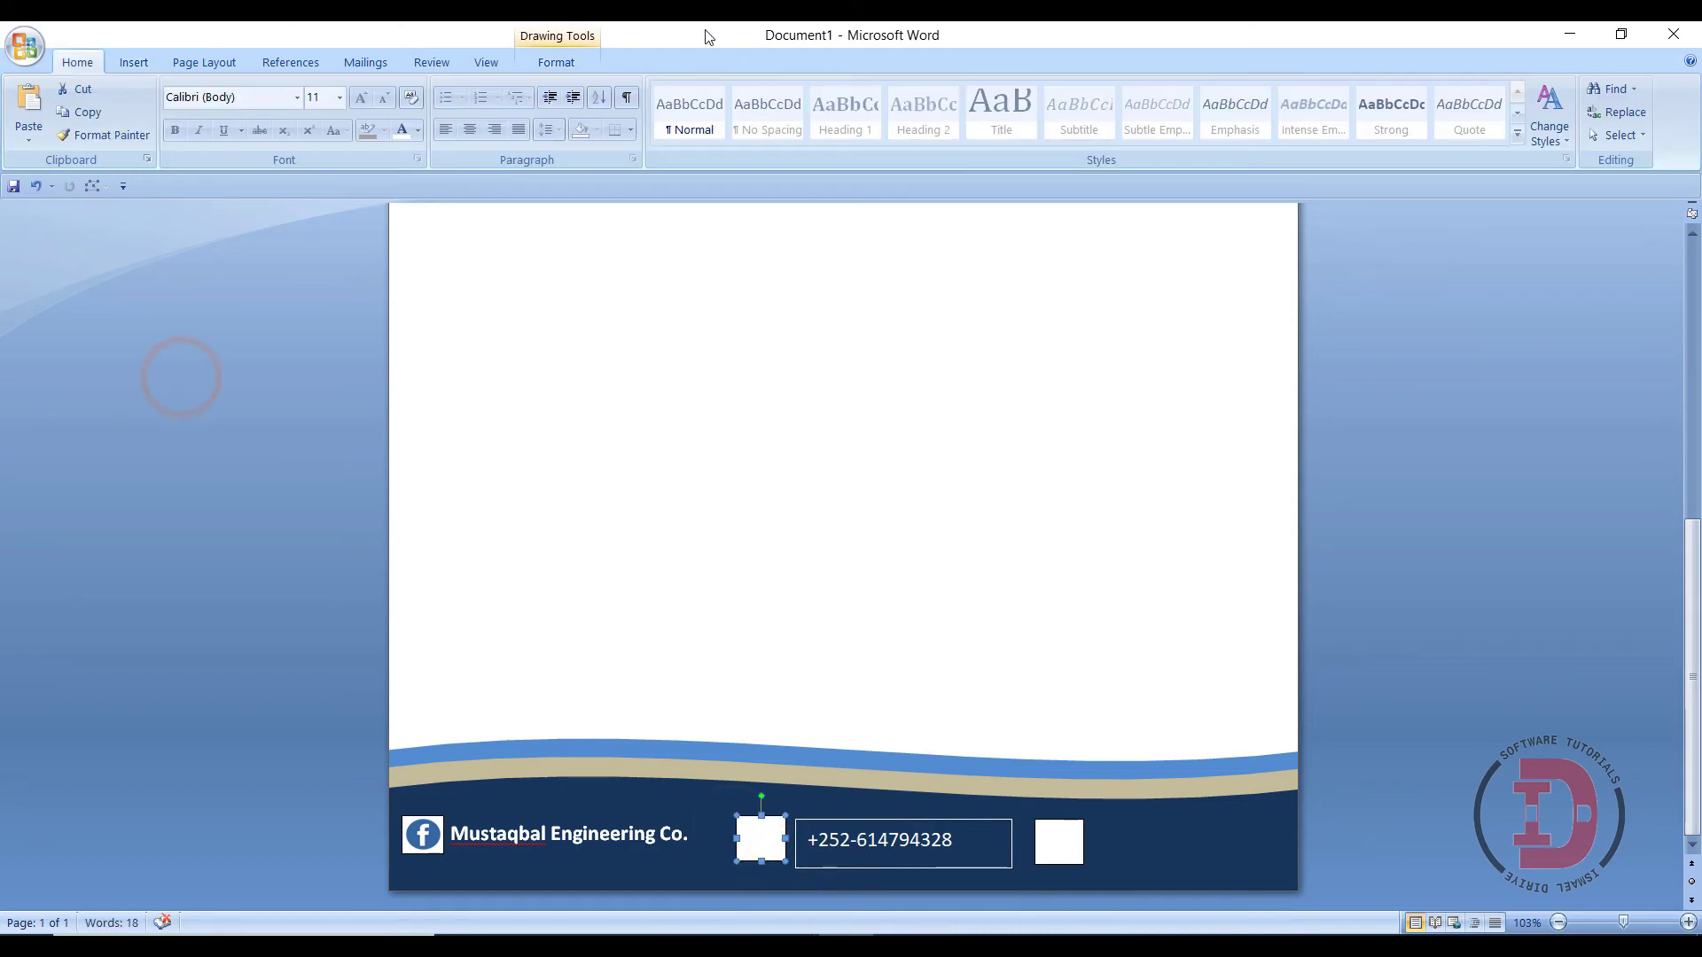
# - Fill the square left of the phone number with the WhatsApp icon picture
pyautogui.click(555, 62)
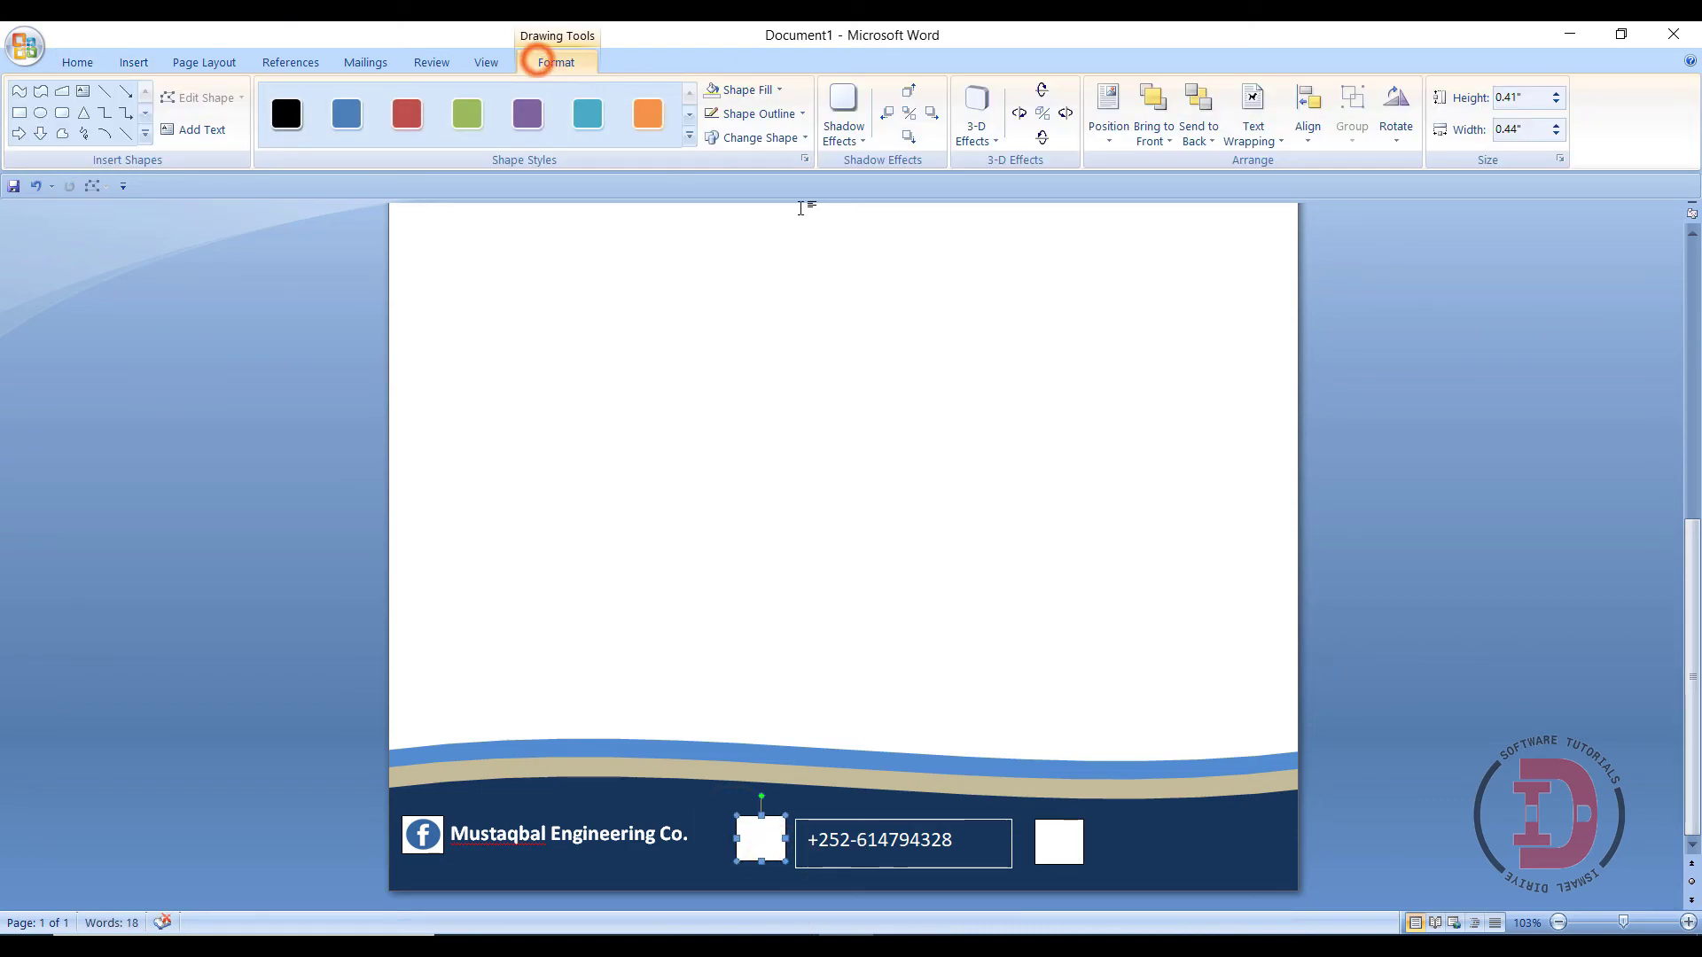
pyautogui.click(744, 97)
pyautogui.click(746, 321)
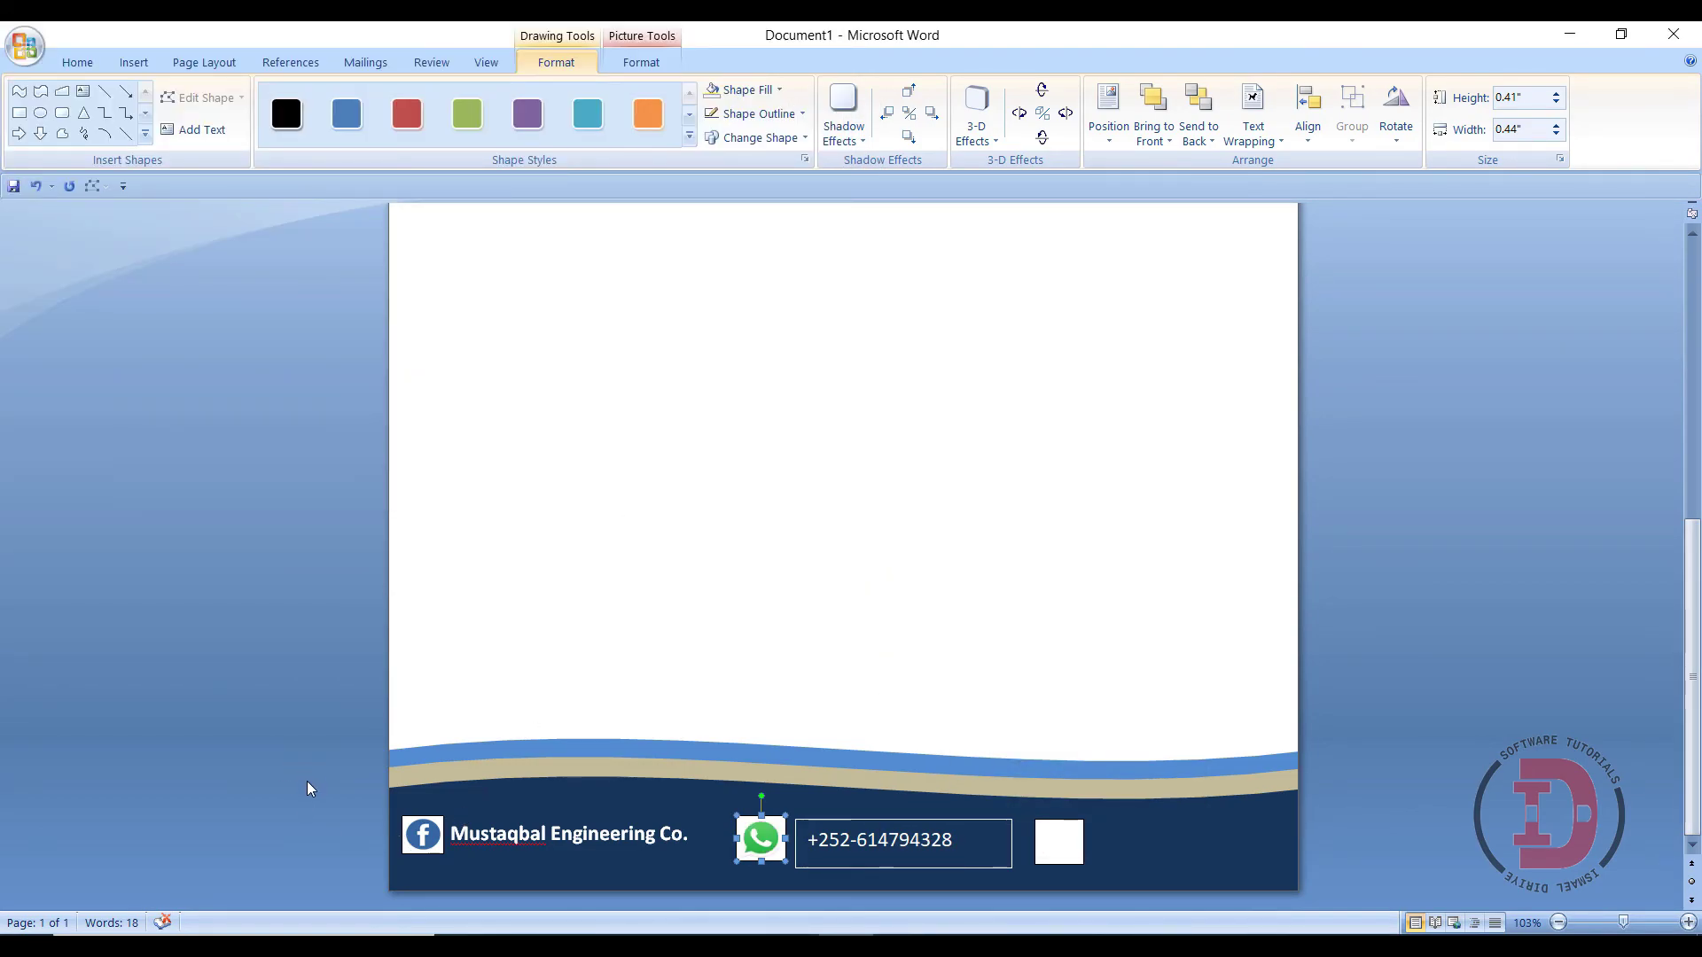
pyautogui.click(306, 785)
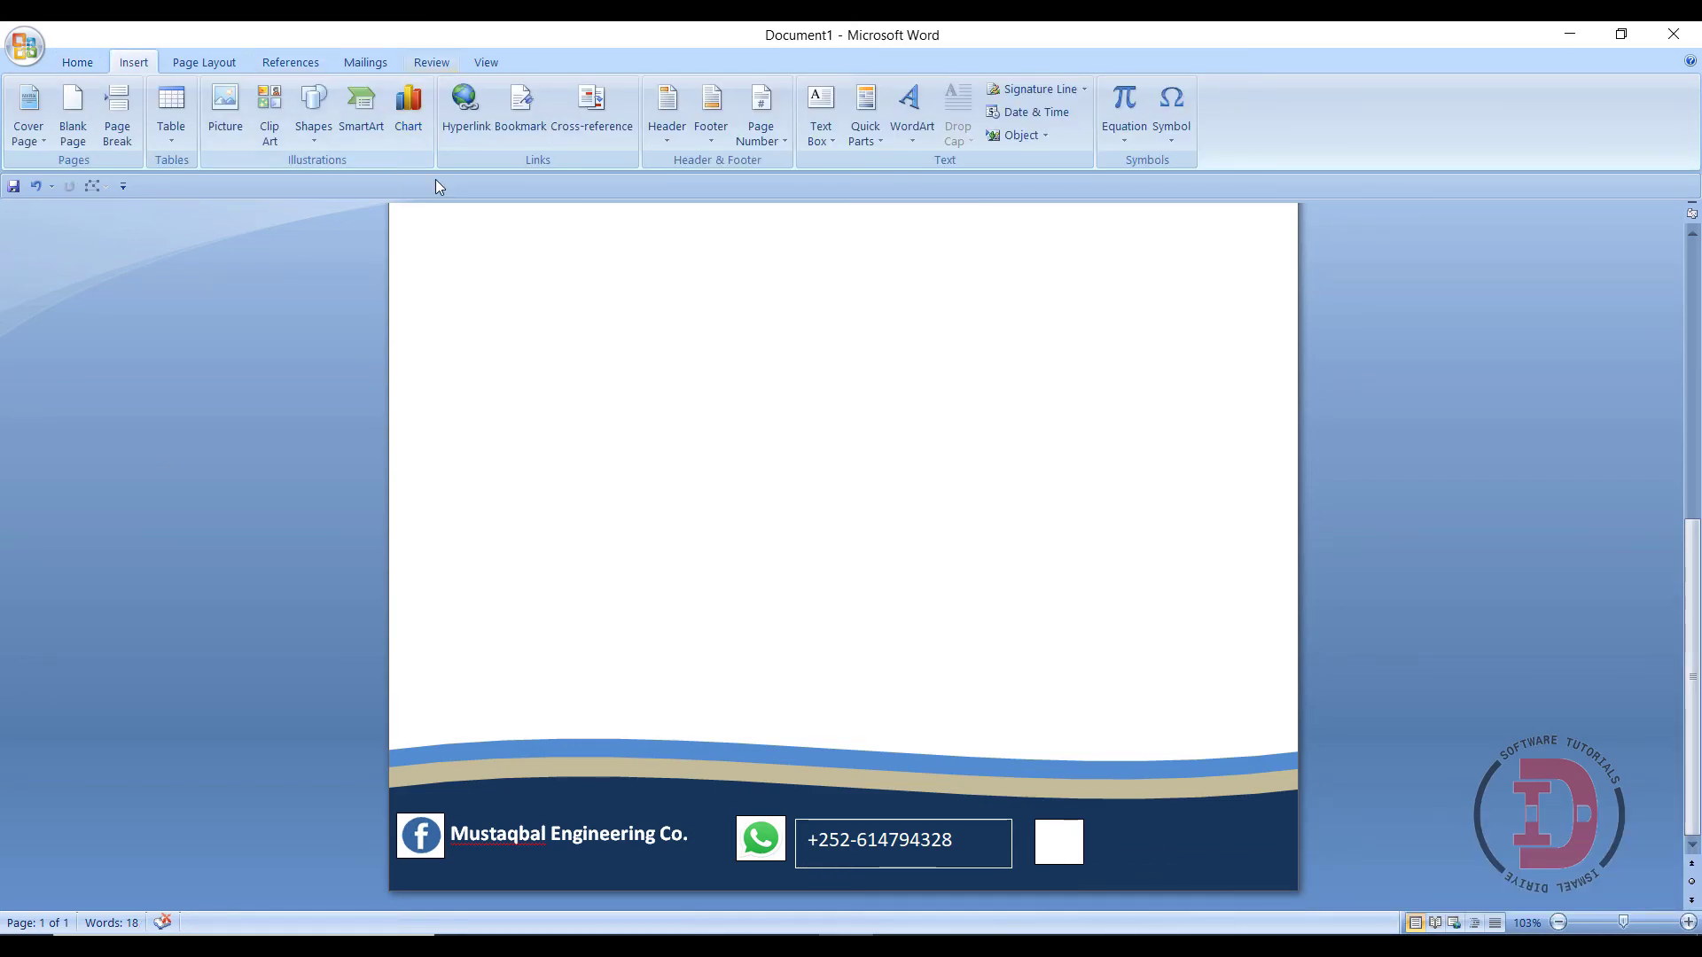
pyautogui.click(820, 111)
pyautogui.click(842, 572)
pyautogui.moveTo(1095, 820); pyautogui.dragTo(1292, 877)
pyautogui.write('www.mustaqbalengco.com')
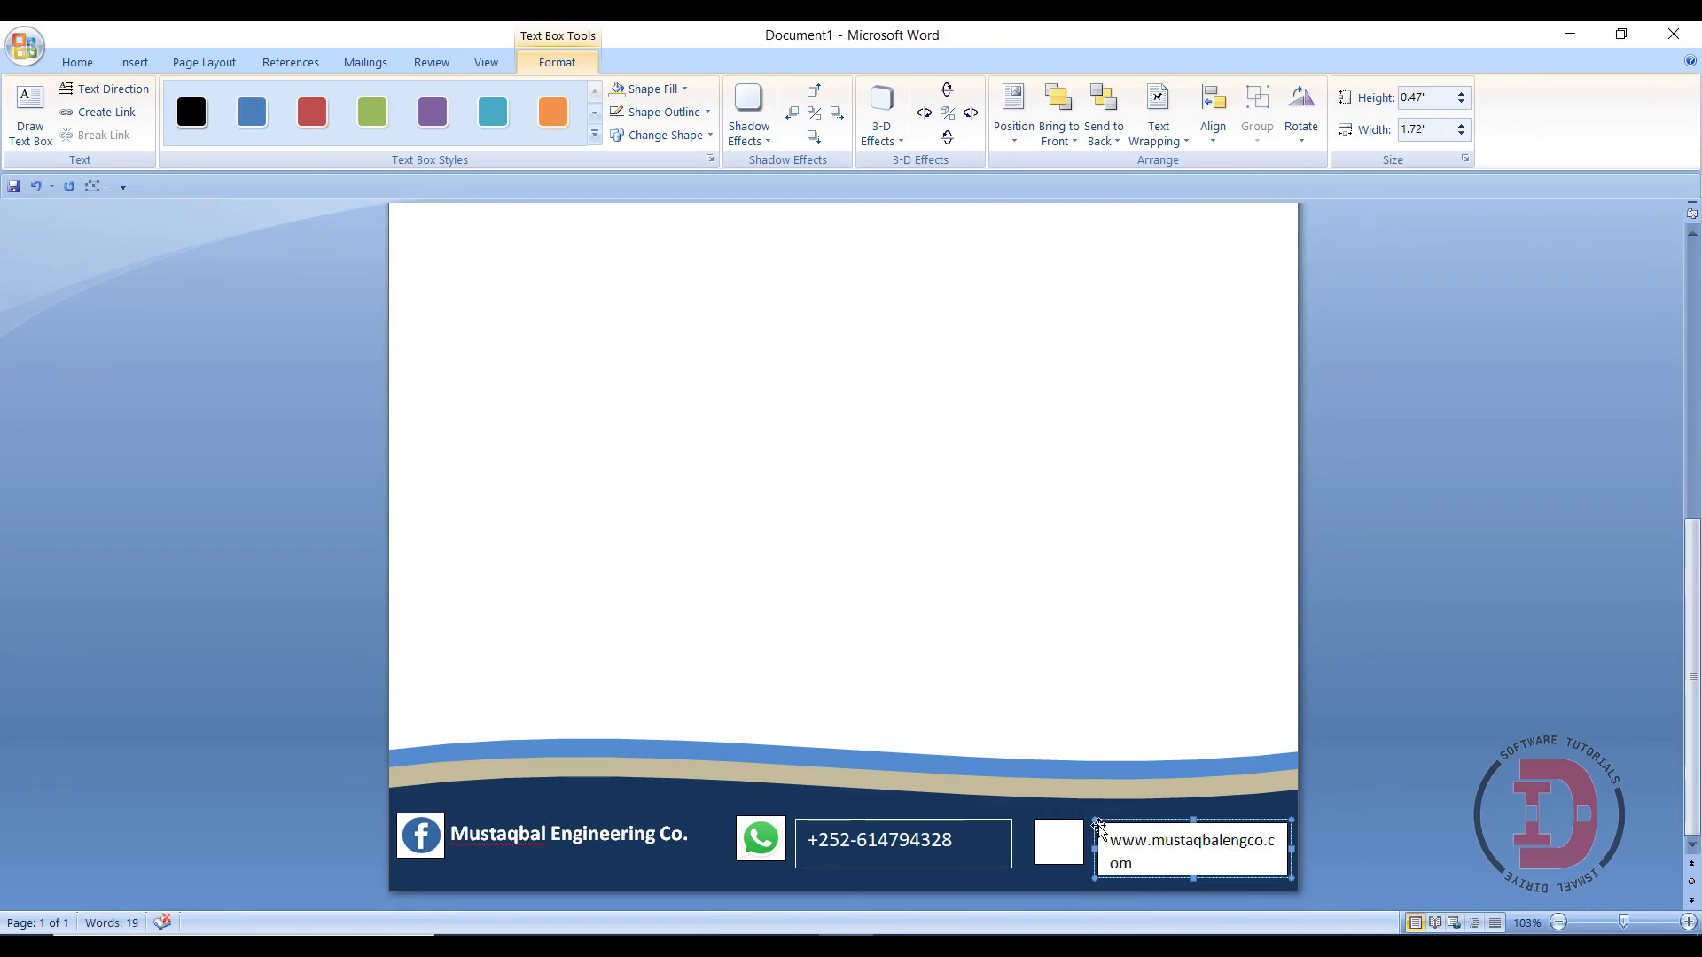
pyautogui.tripleClick(1159, 844)
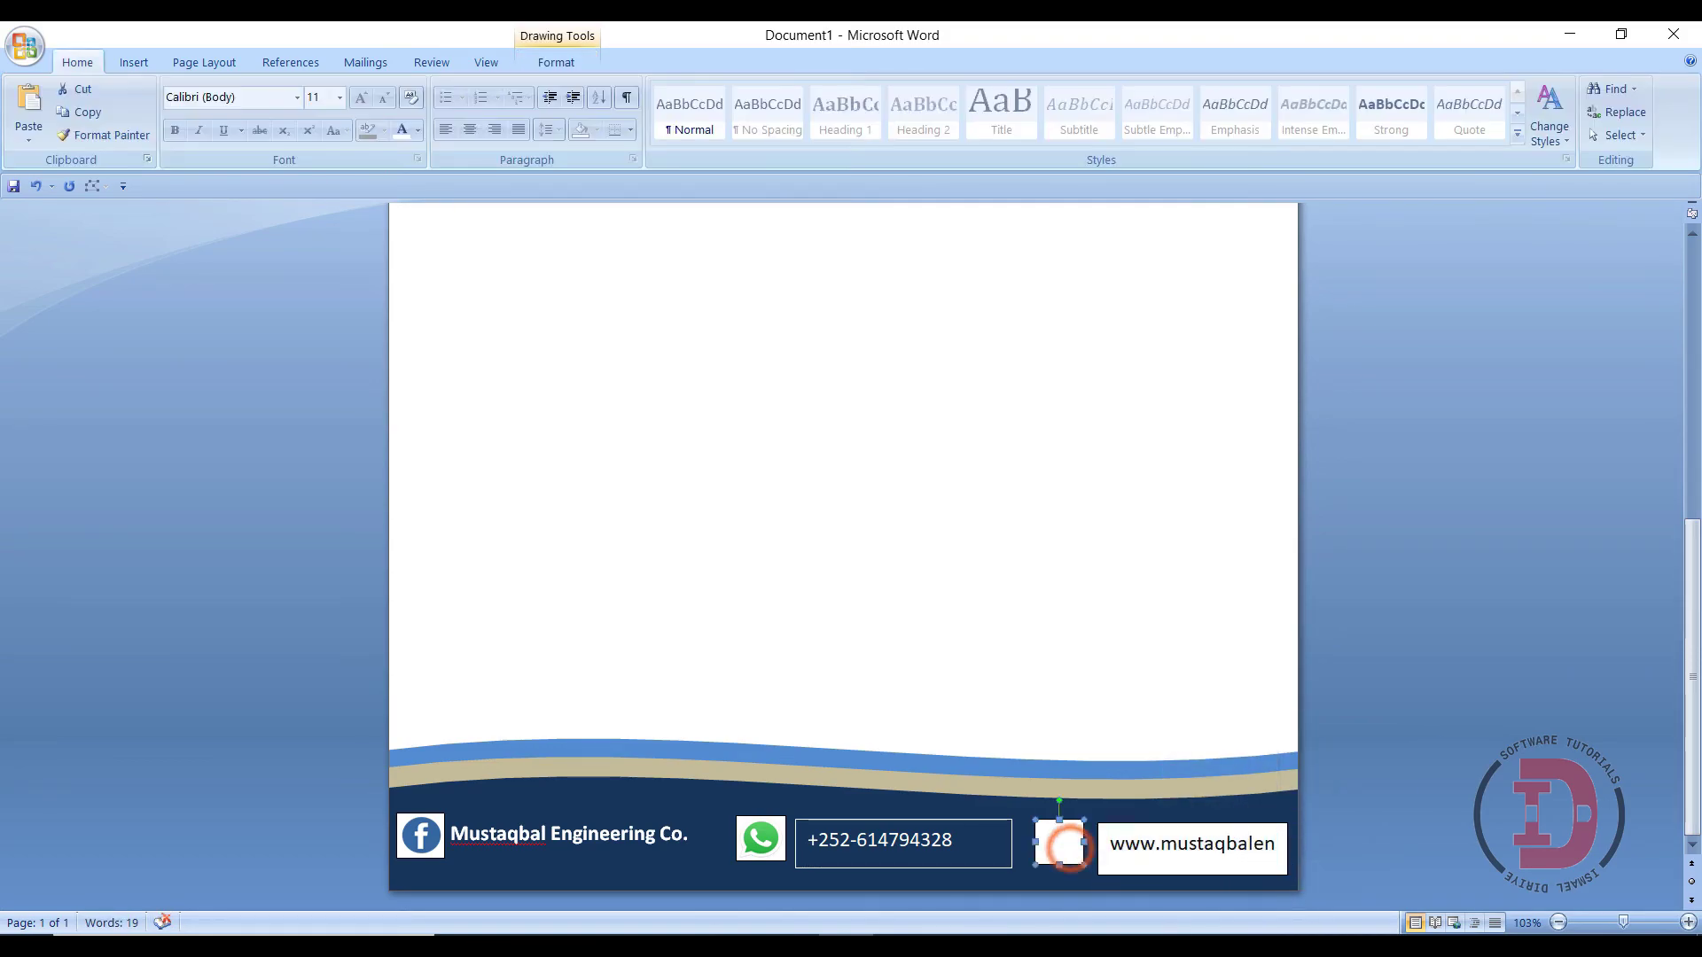
pyautogui.hotkey('ctrl', 'Home')
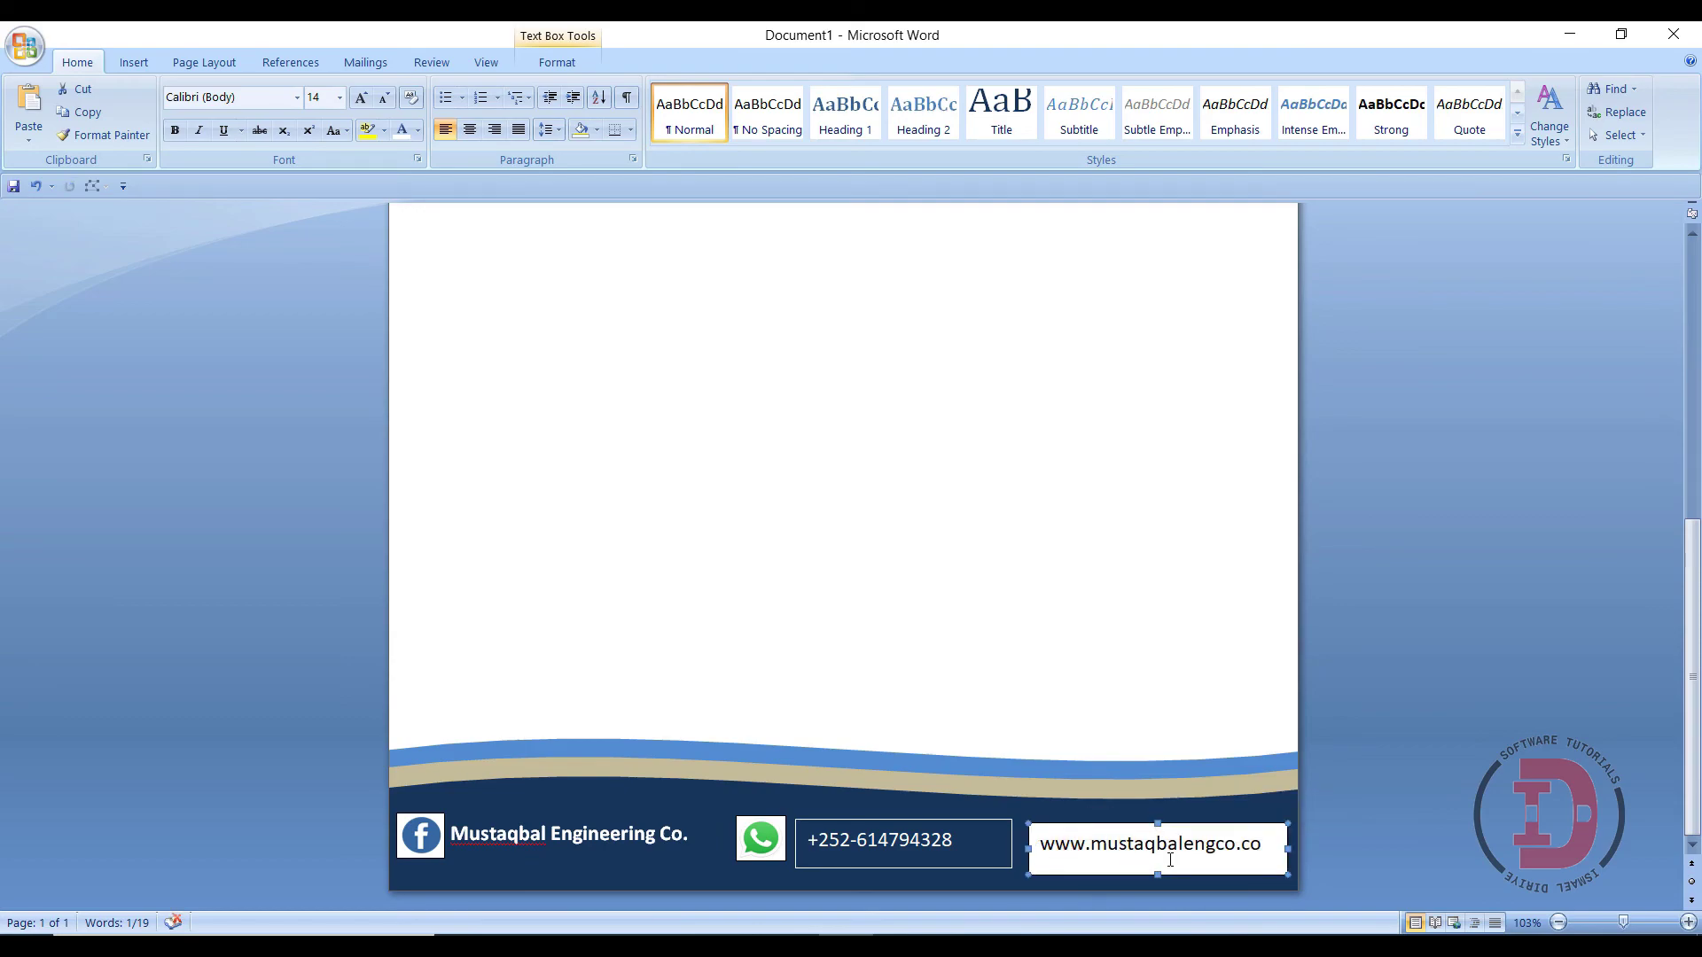
pyautogui.click(1161, 885)
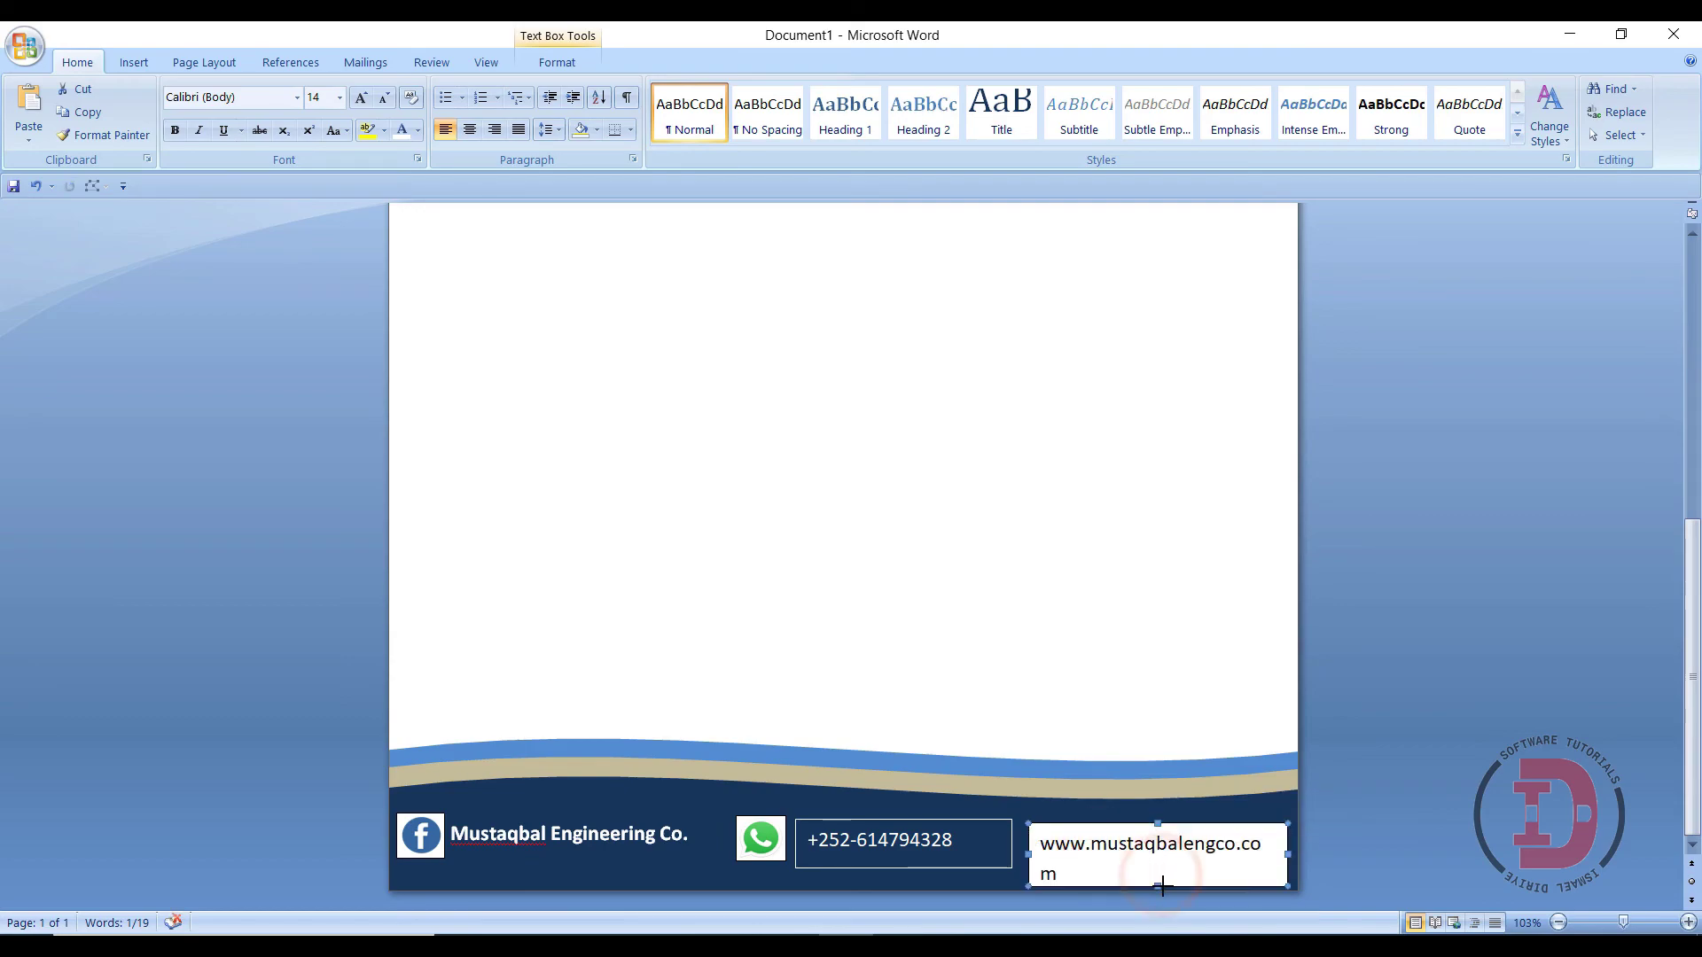
pyautogui.moveTo(1157, 886); pyautogui.dragTo(1157, 866)
pyautogui.moveTo(1028, 853); pyautogui.dragTo(1014, 854)
# - Make the website text white with no box fill or outline
pyautogui.tripleClick(1131, 844)
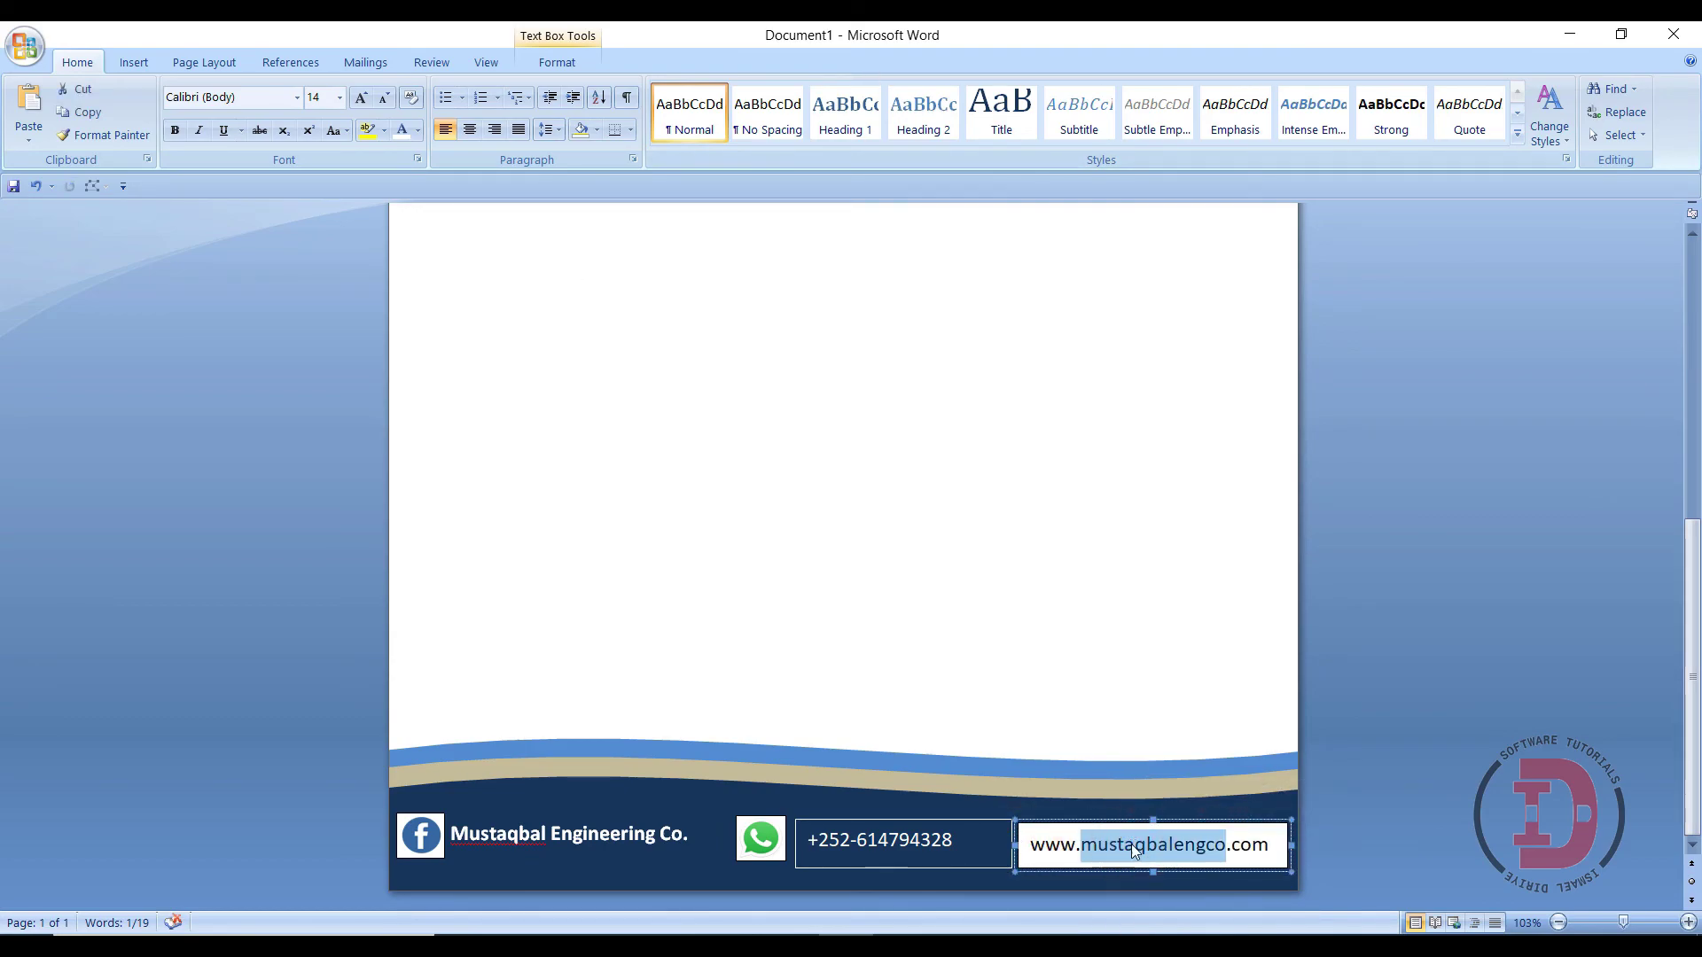
pyautogui.rightClick(1131, 844)
pyautogui.press('Escape')
pyautogui.click(557, 62)
pyautogui.click(637, 82)
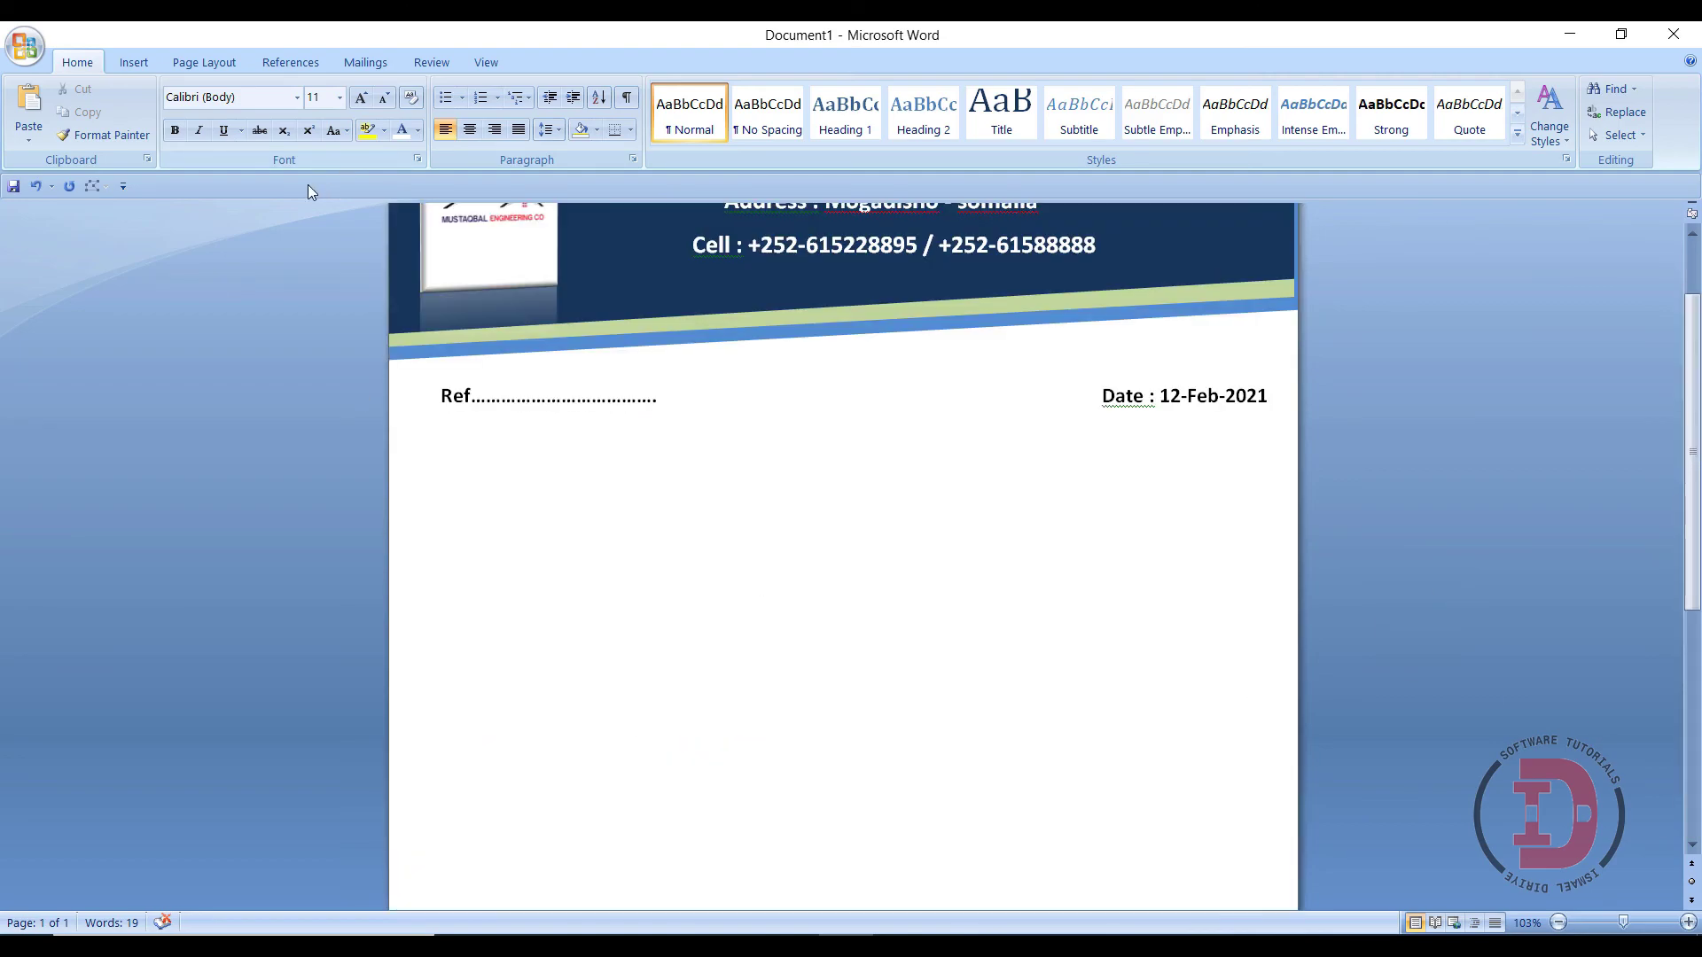
pyautogui.click(142, 68)
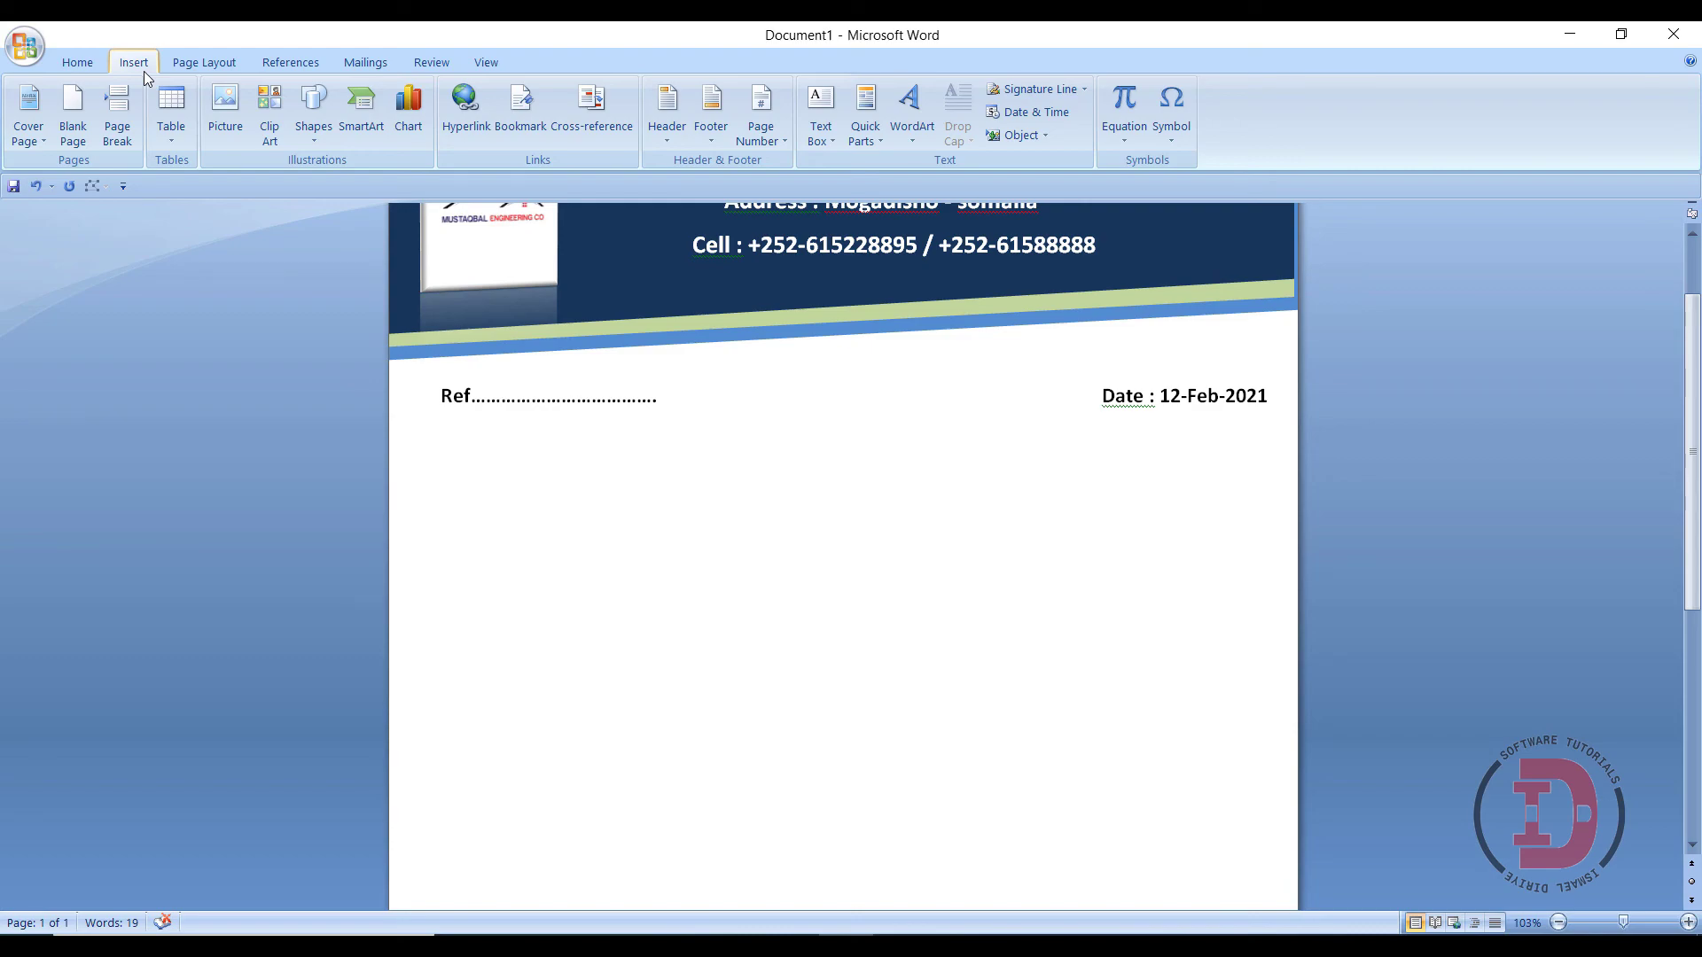
# - Apply LOGO-removebg-preview.png from the Desktop as a washed-out picture watermark at 100% scale
pyautogui.click(204, 64)
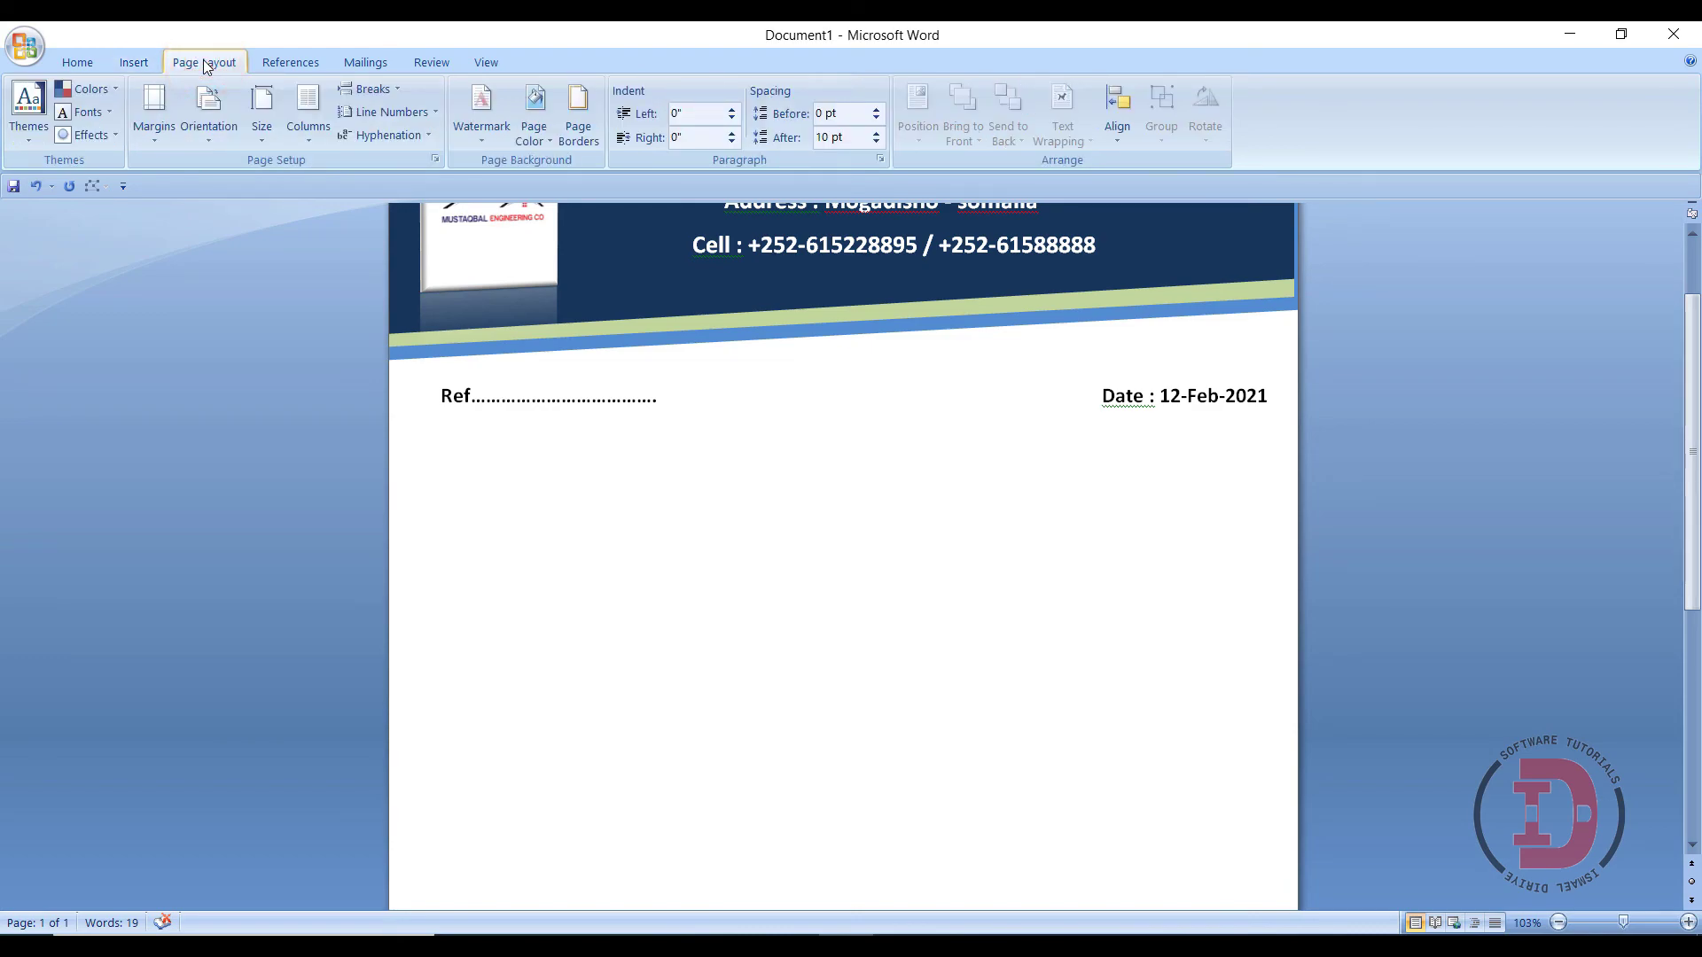
pyautogui.click(486, 135)
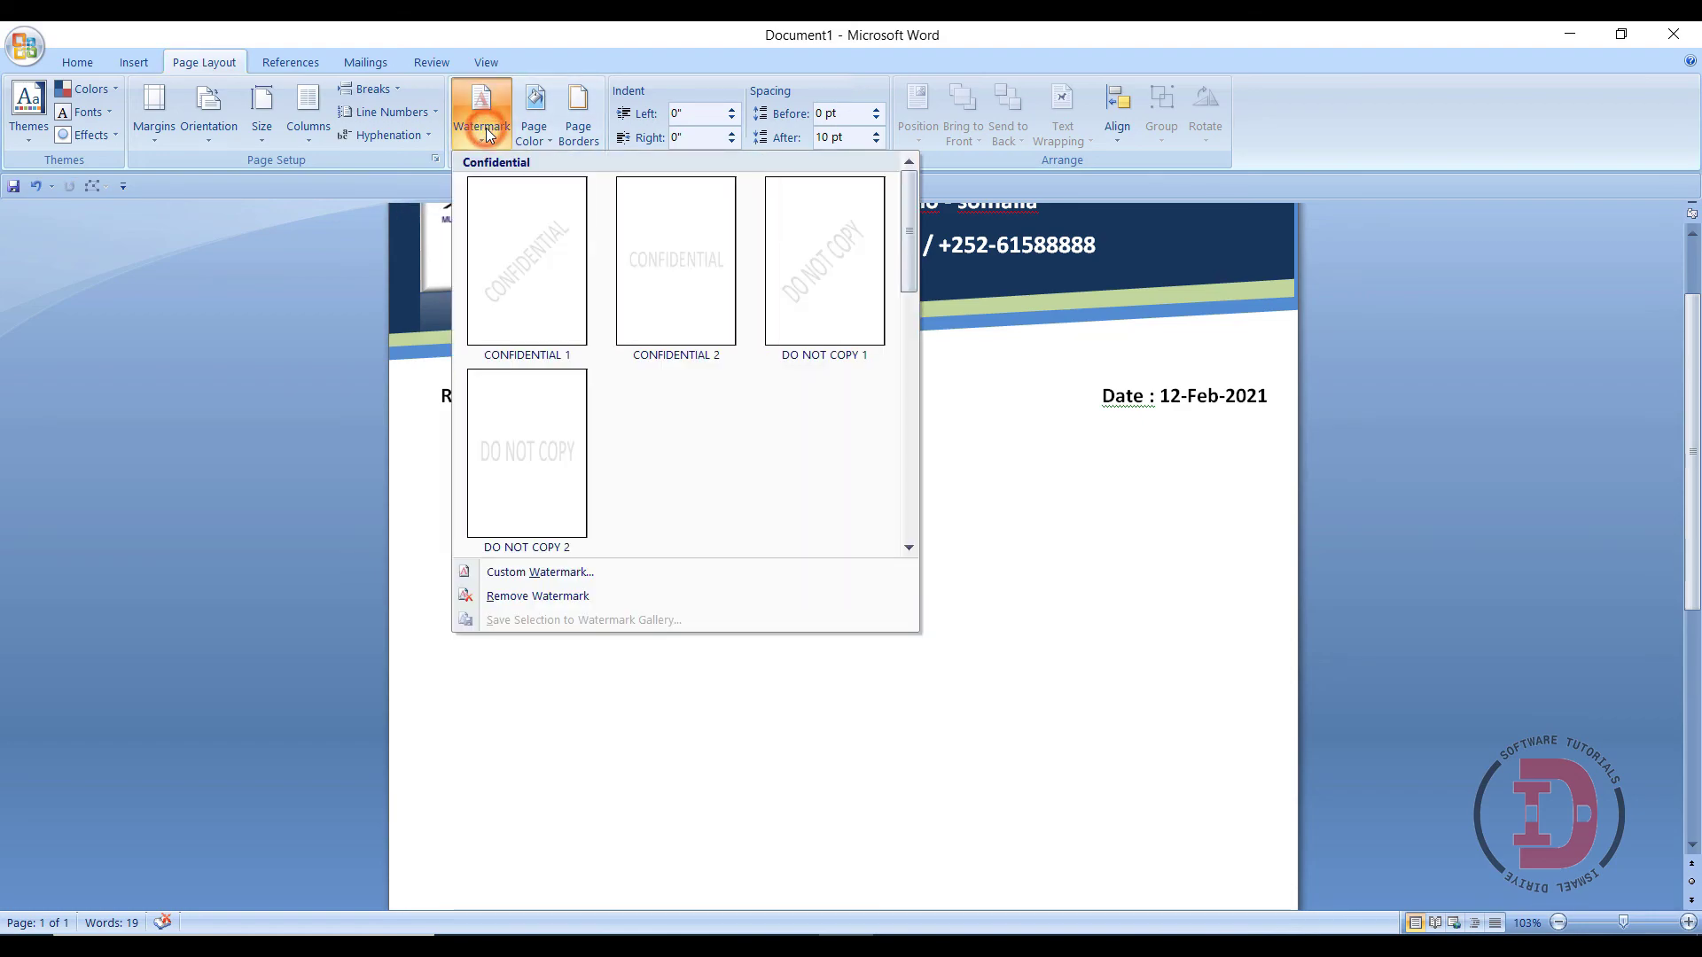
pyautogui.click(545, 573)
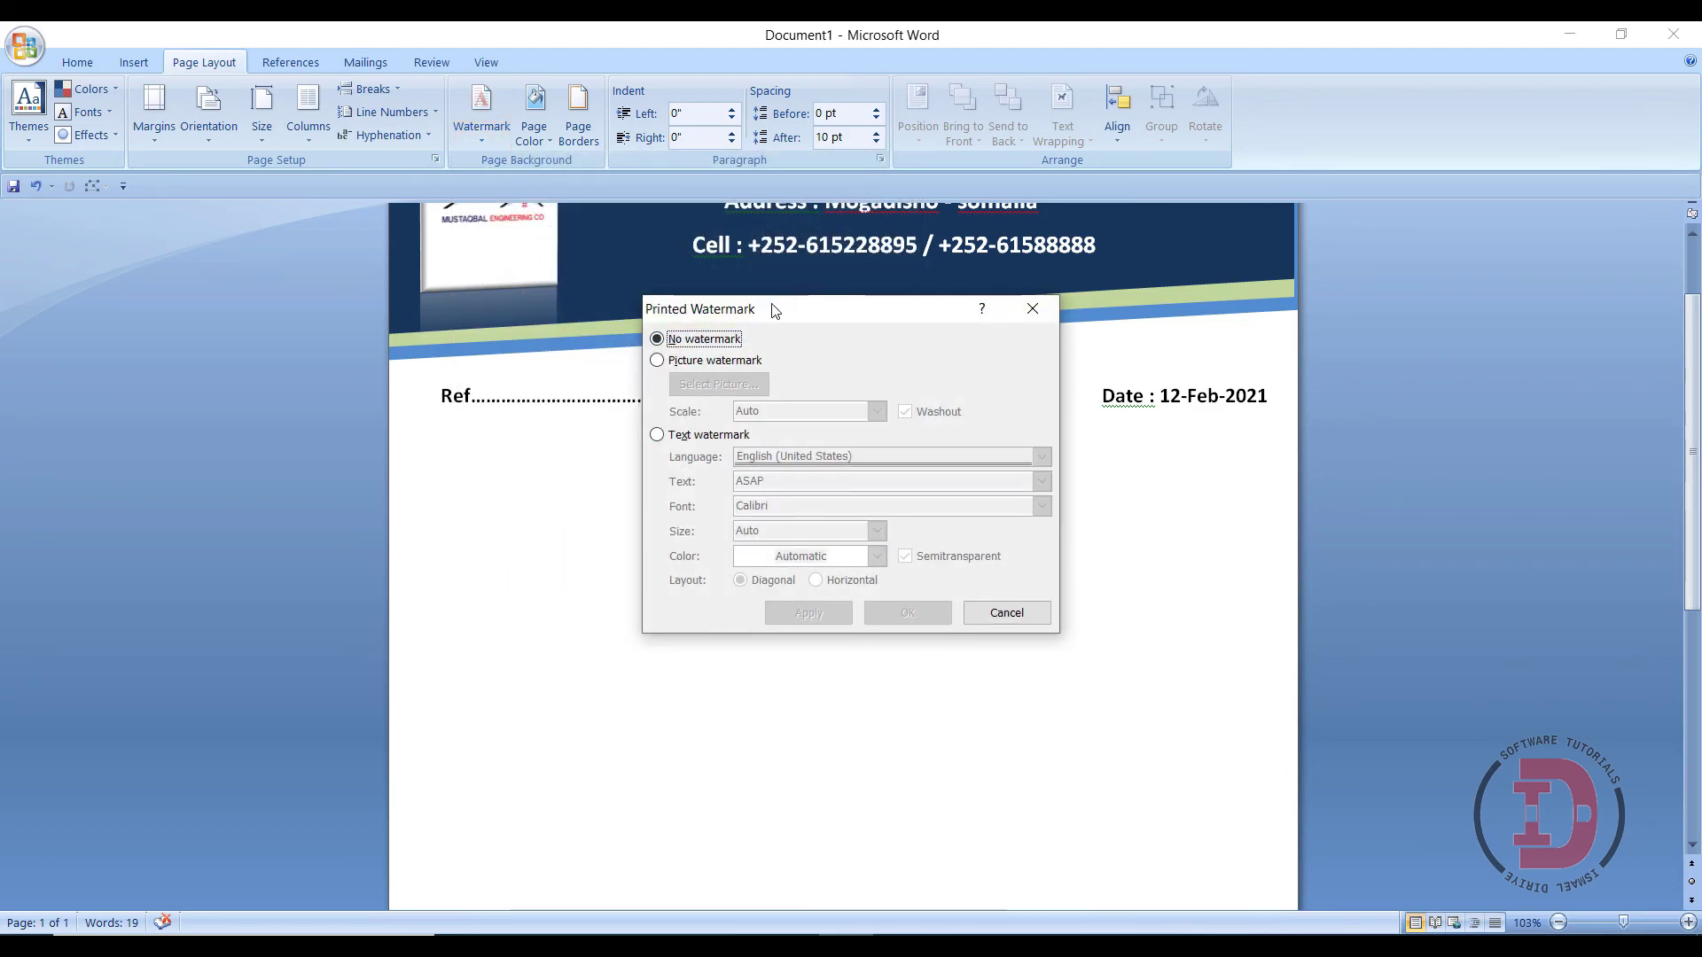
pyautogui.click(738, 361)
pyautogui.click(743, 384)
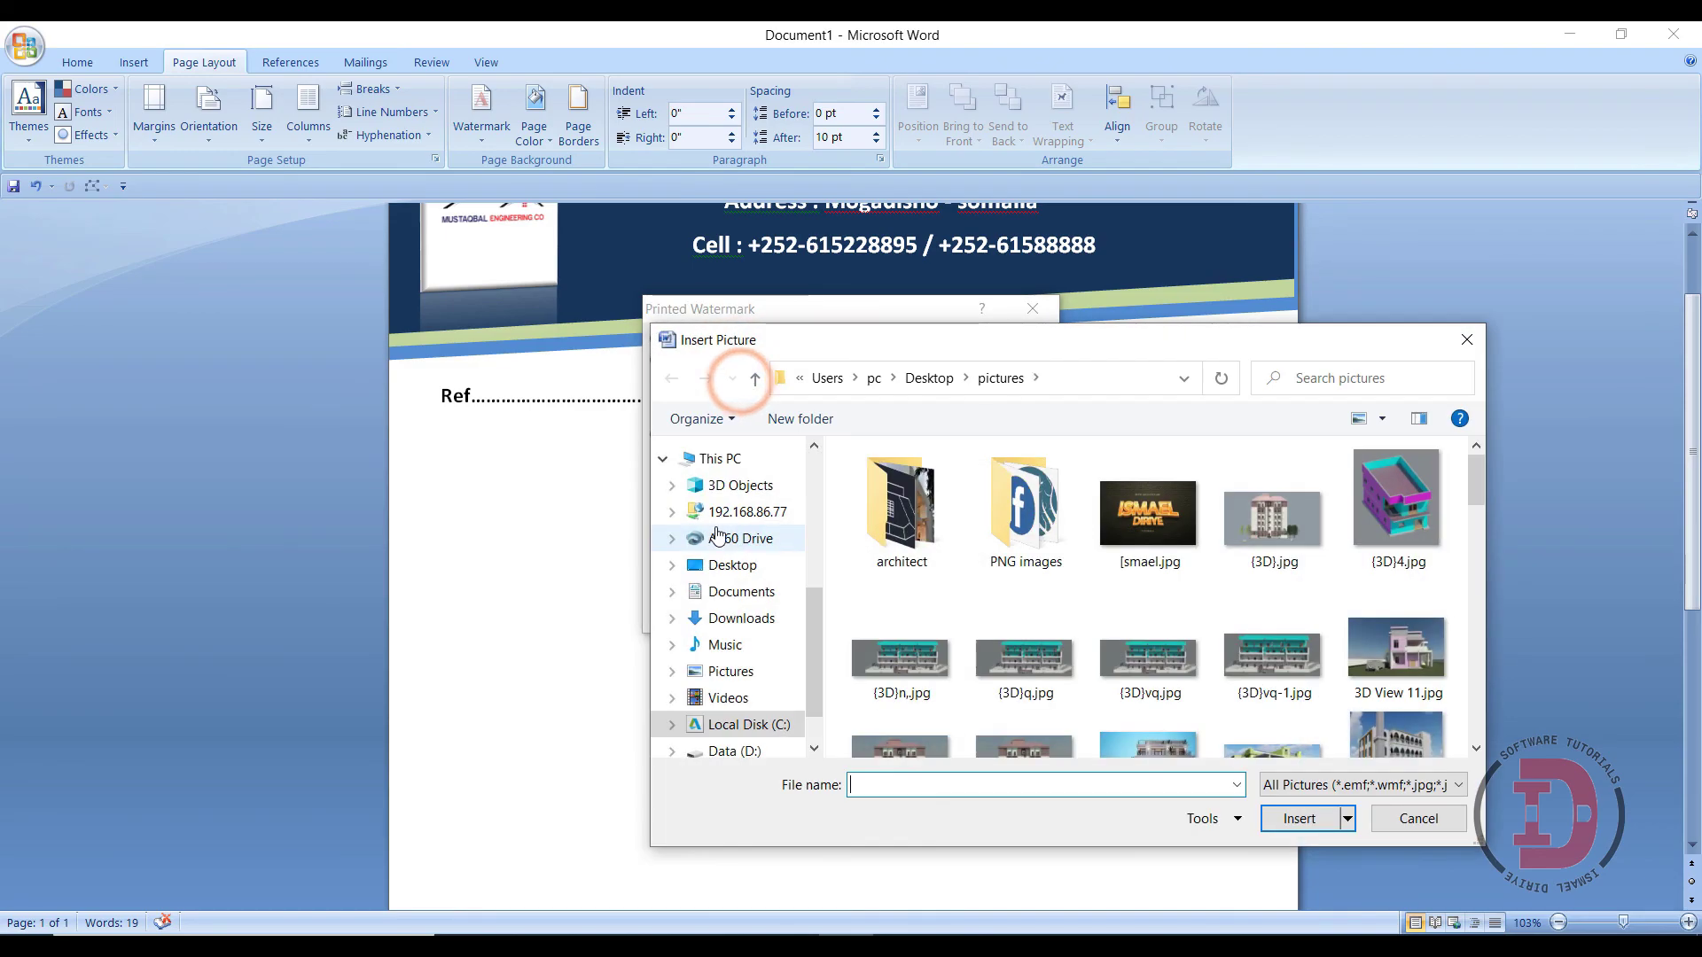
pyautogui.click(726, 565)
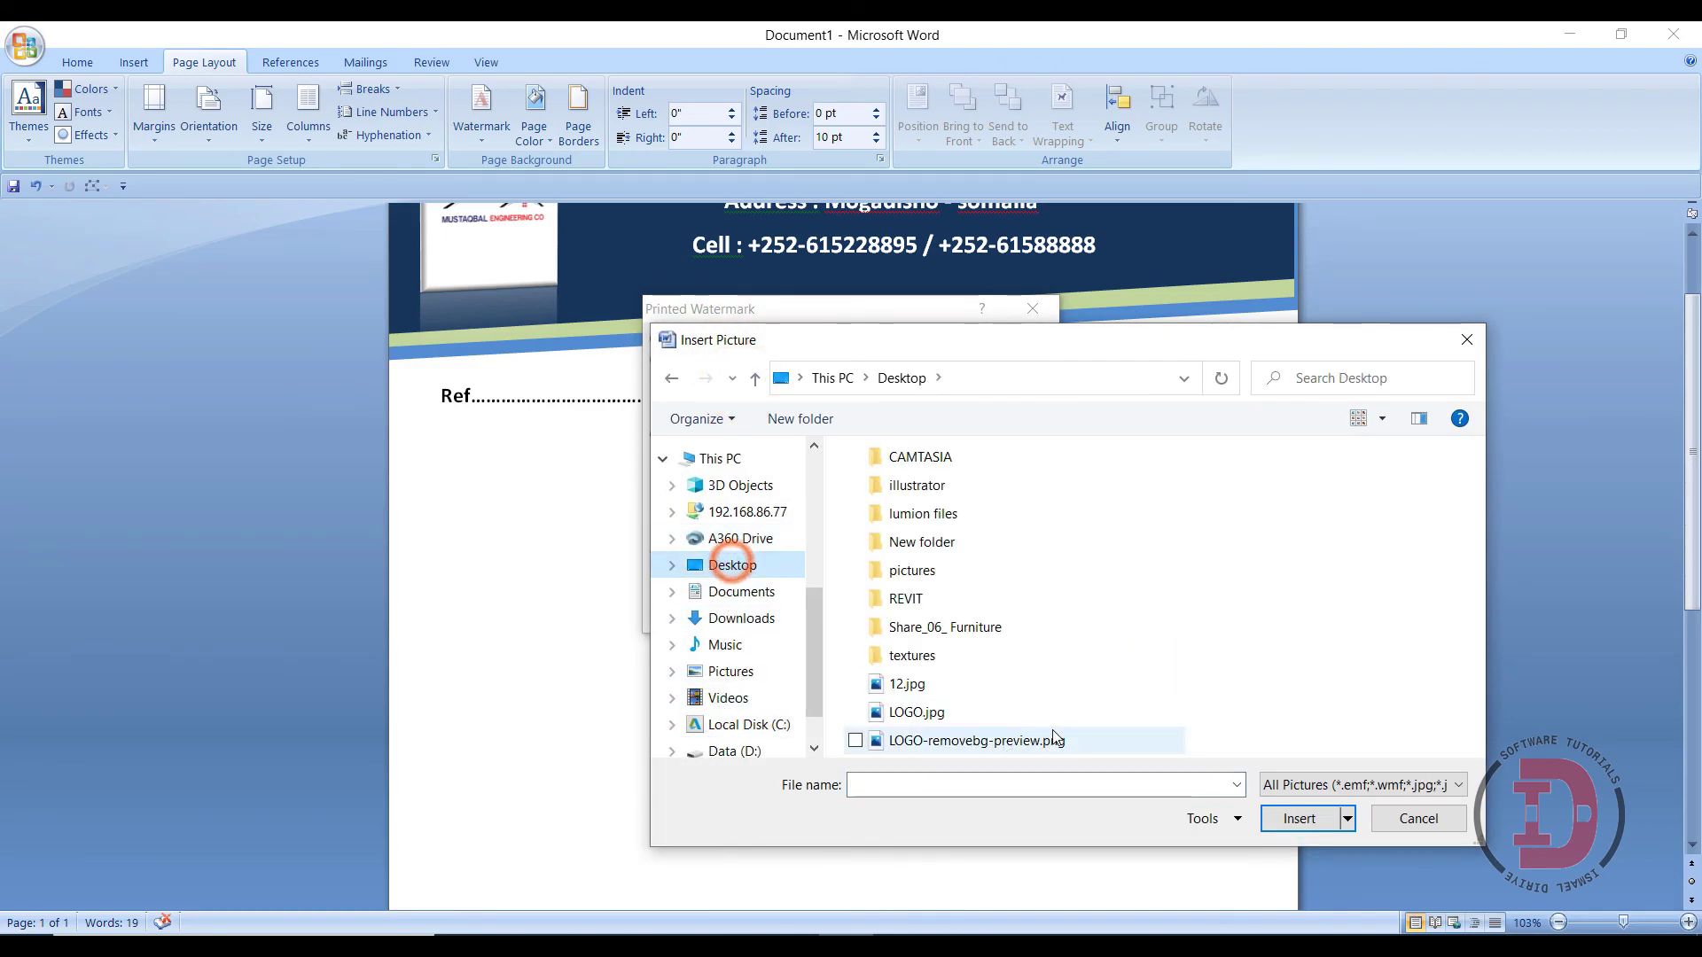
pyautogui.click(935, 741)
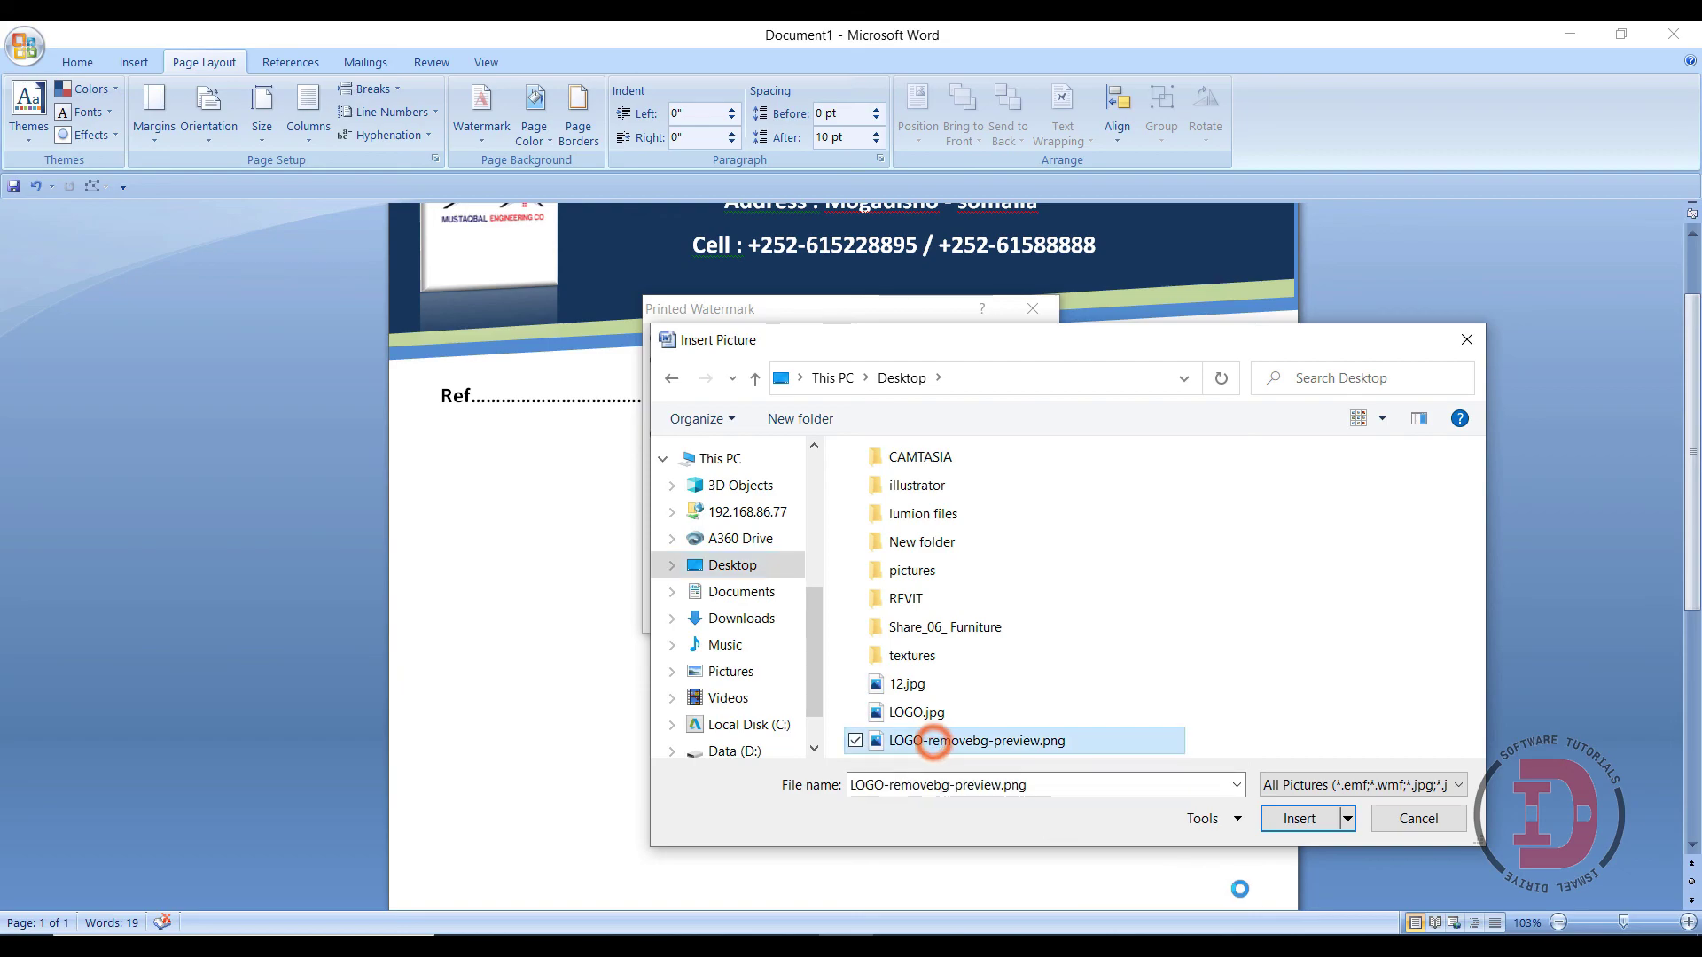
pyautogui.click(1299, 818)
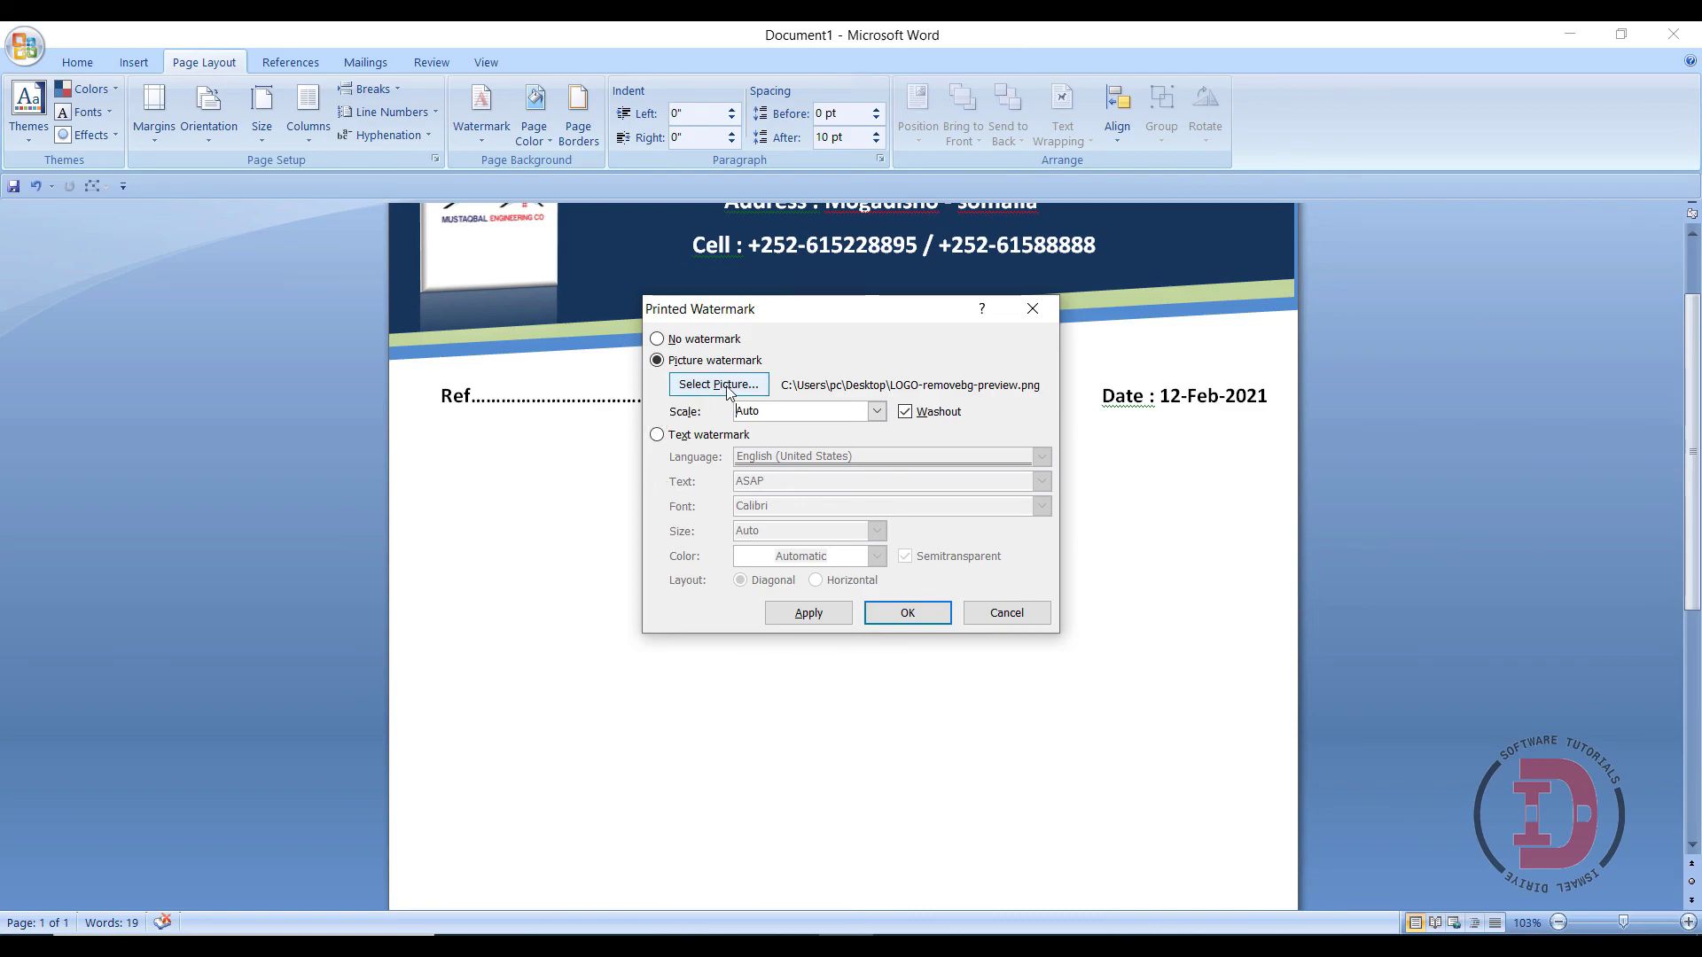
pyautogui.click(877, 412)
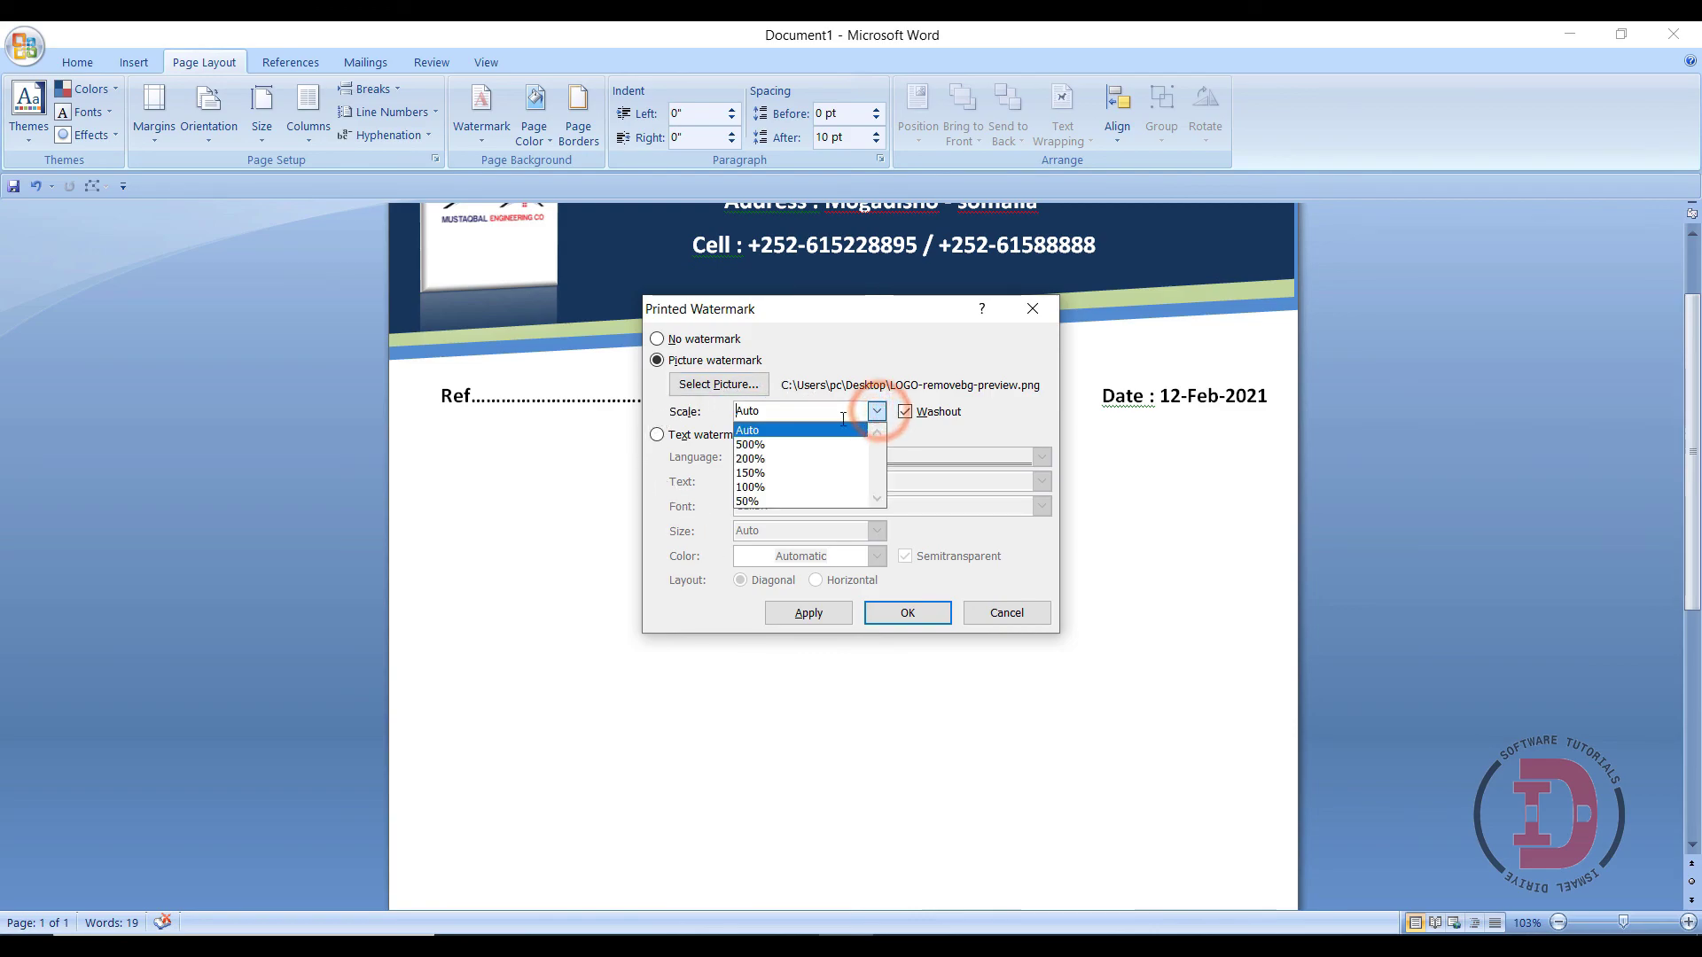
pyautogui.click(753, 486)
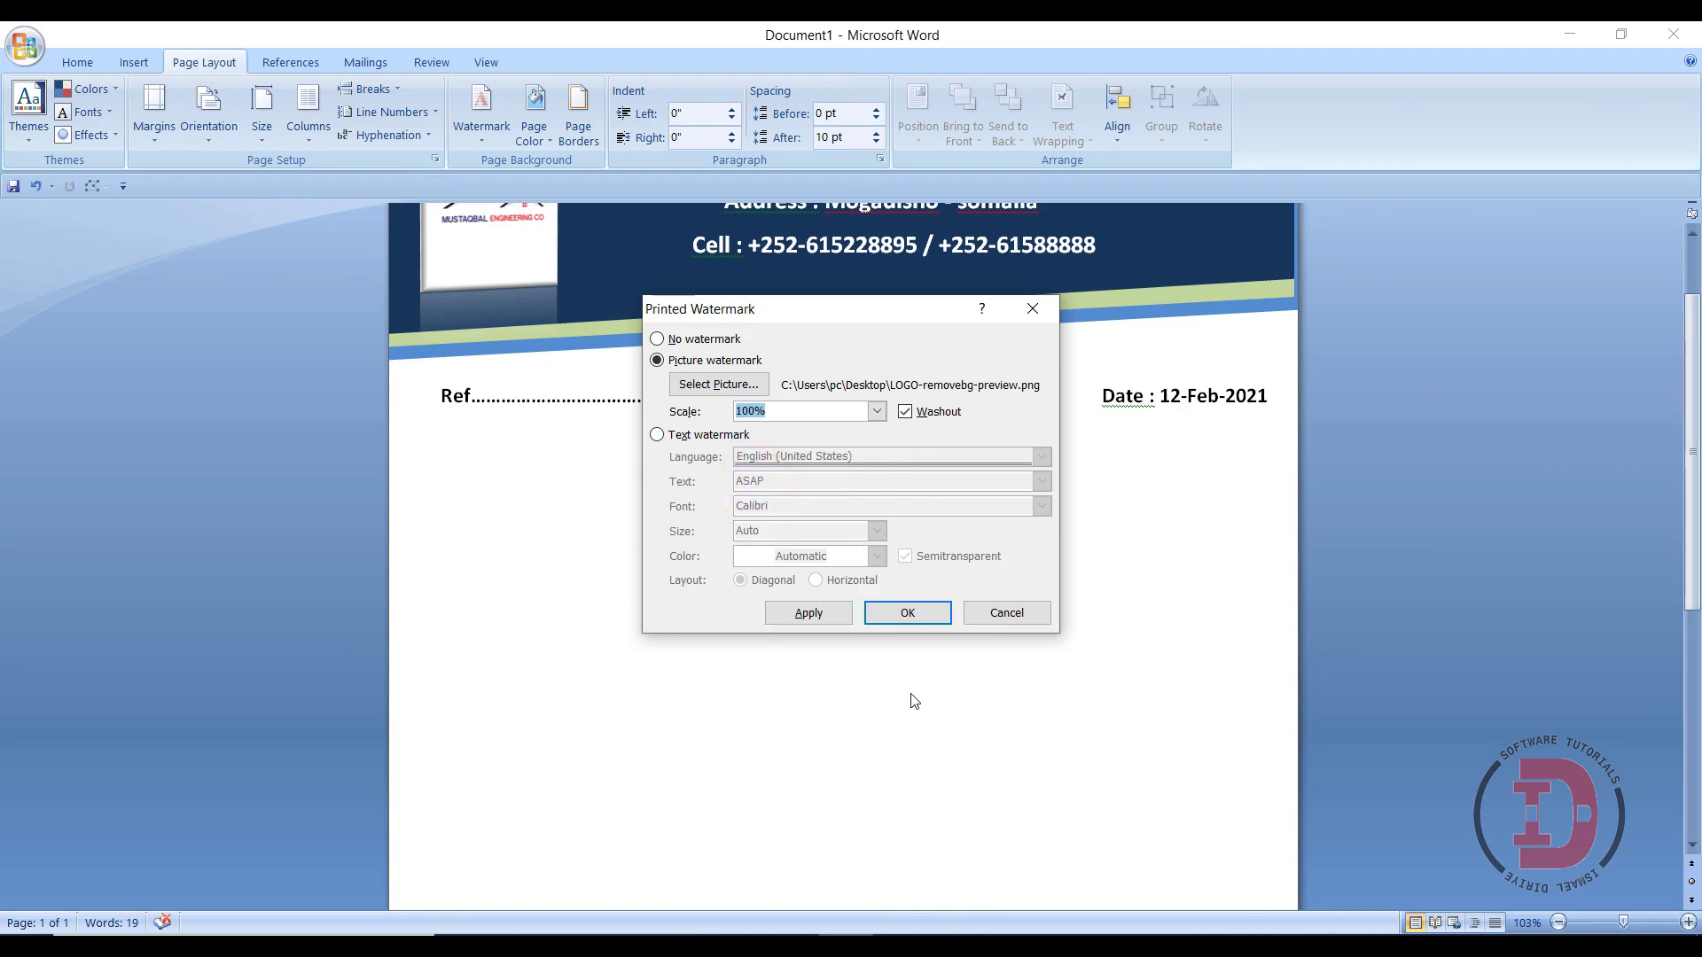
pyautogui.click(900, 616)
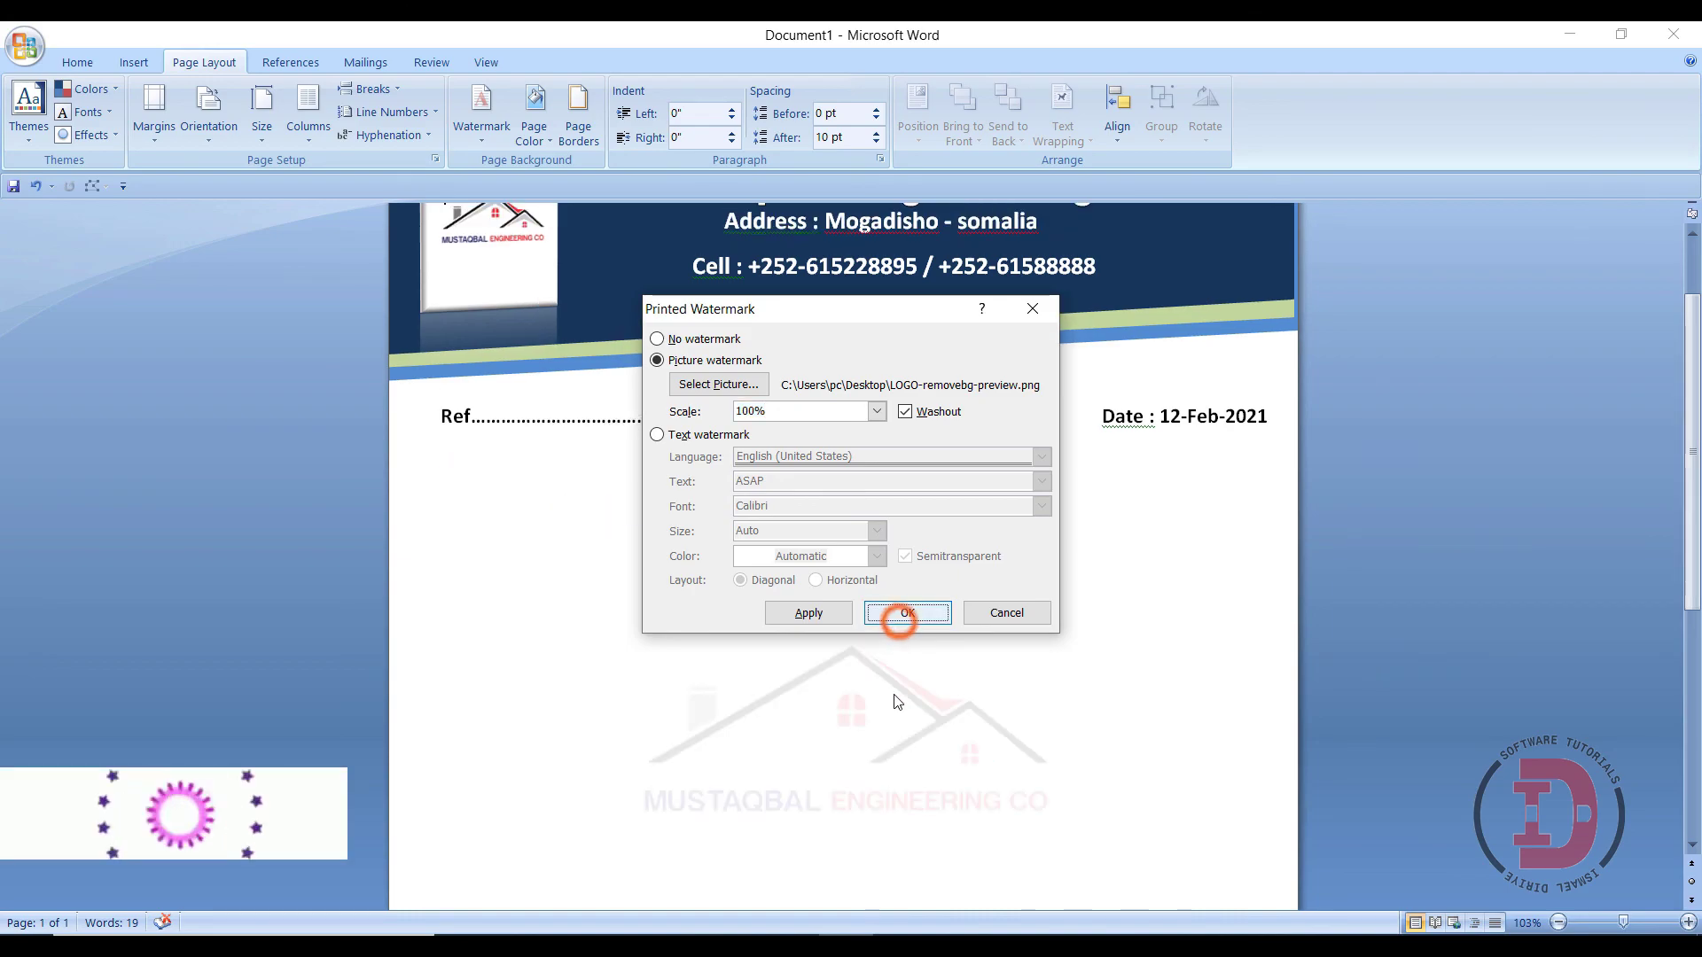
pyautogui.scroll(-6, 925, 706)
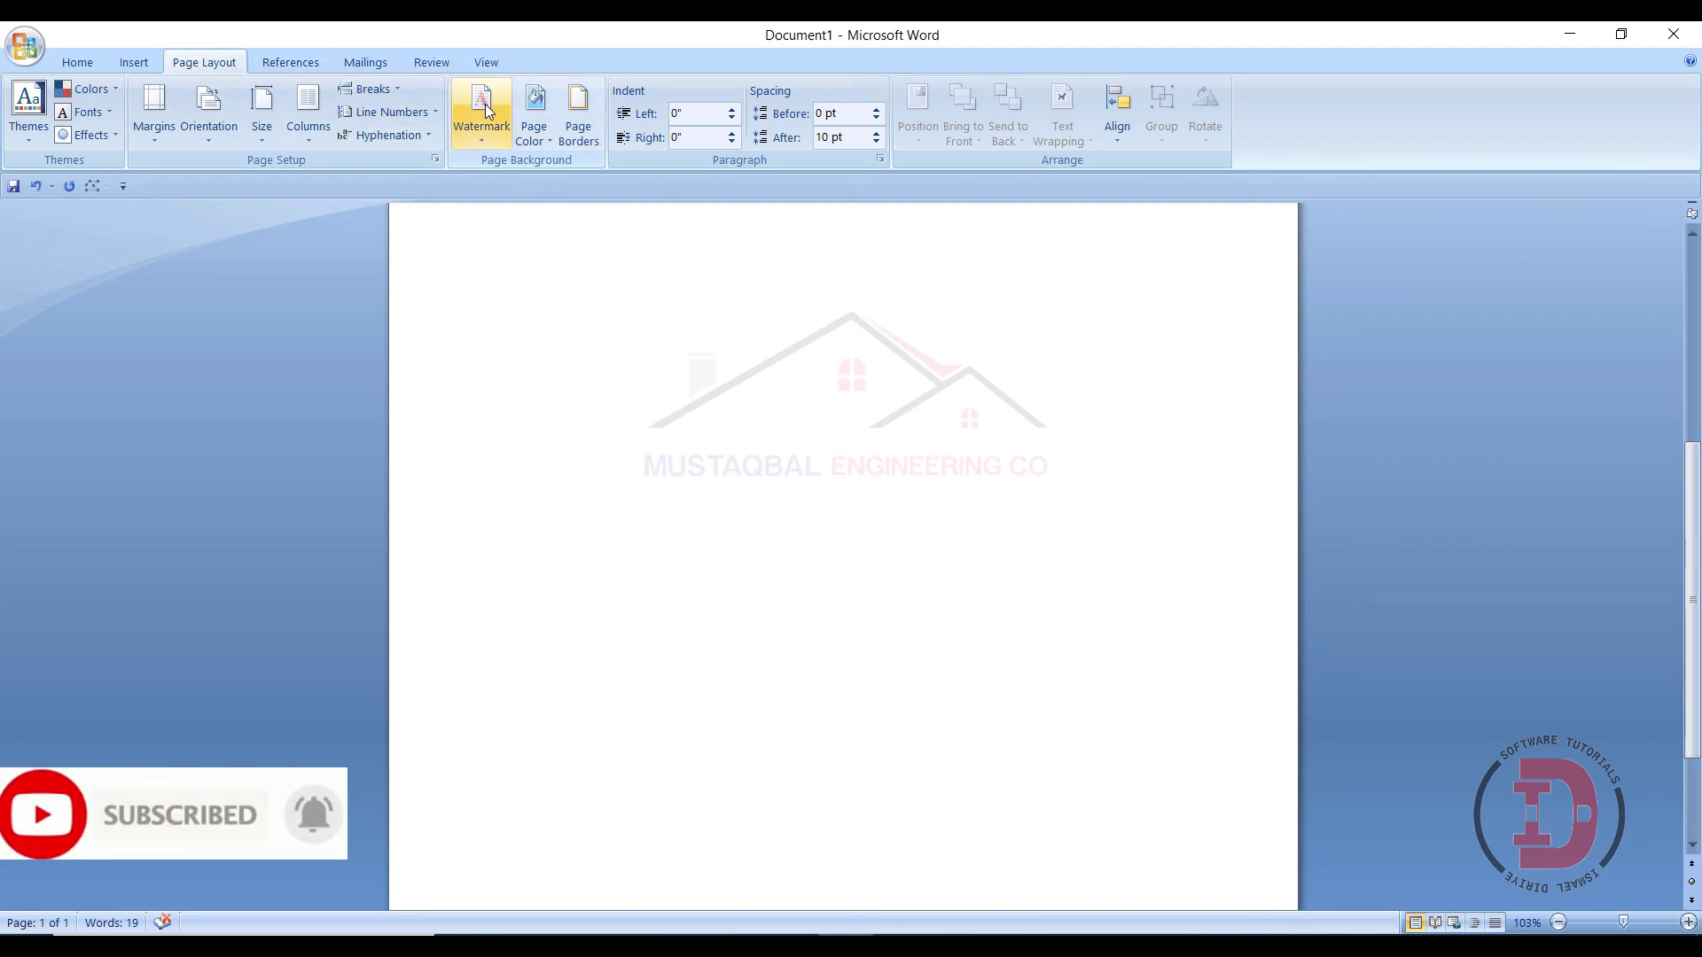
# - Increase the logo watermark's scale to 150%
pyautogui.click(484, 108)
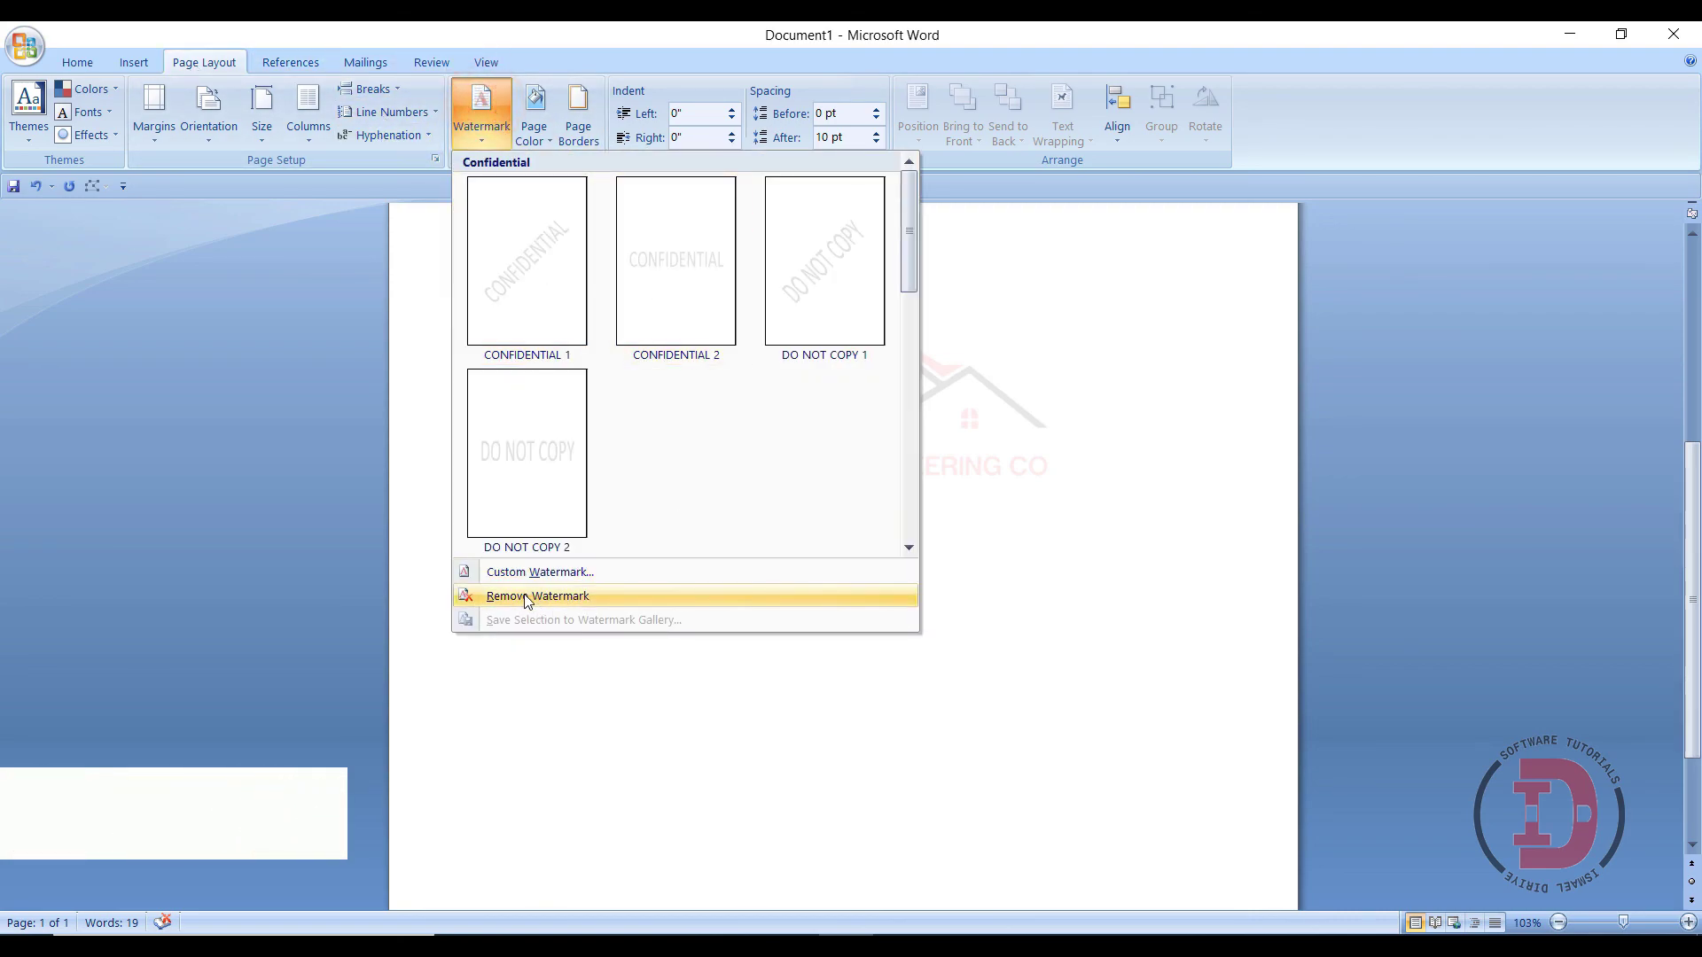
pyautogui.click(504, 577)
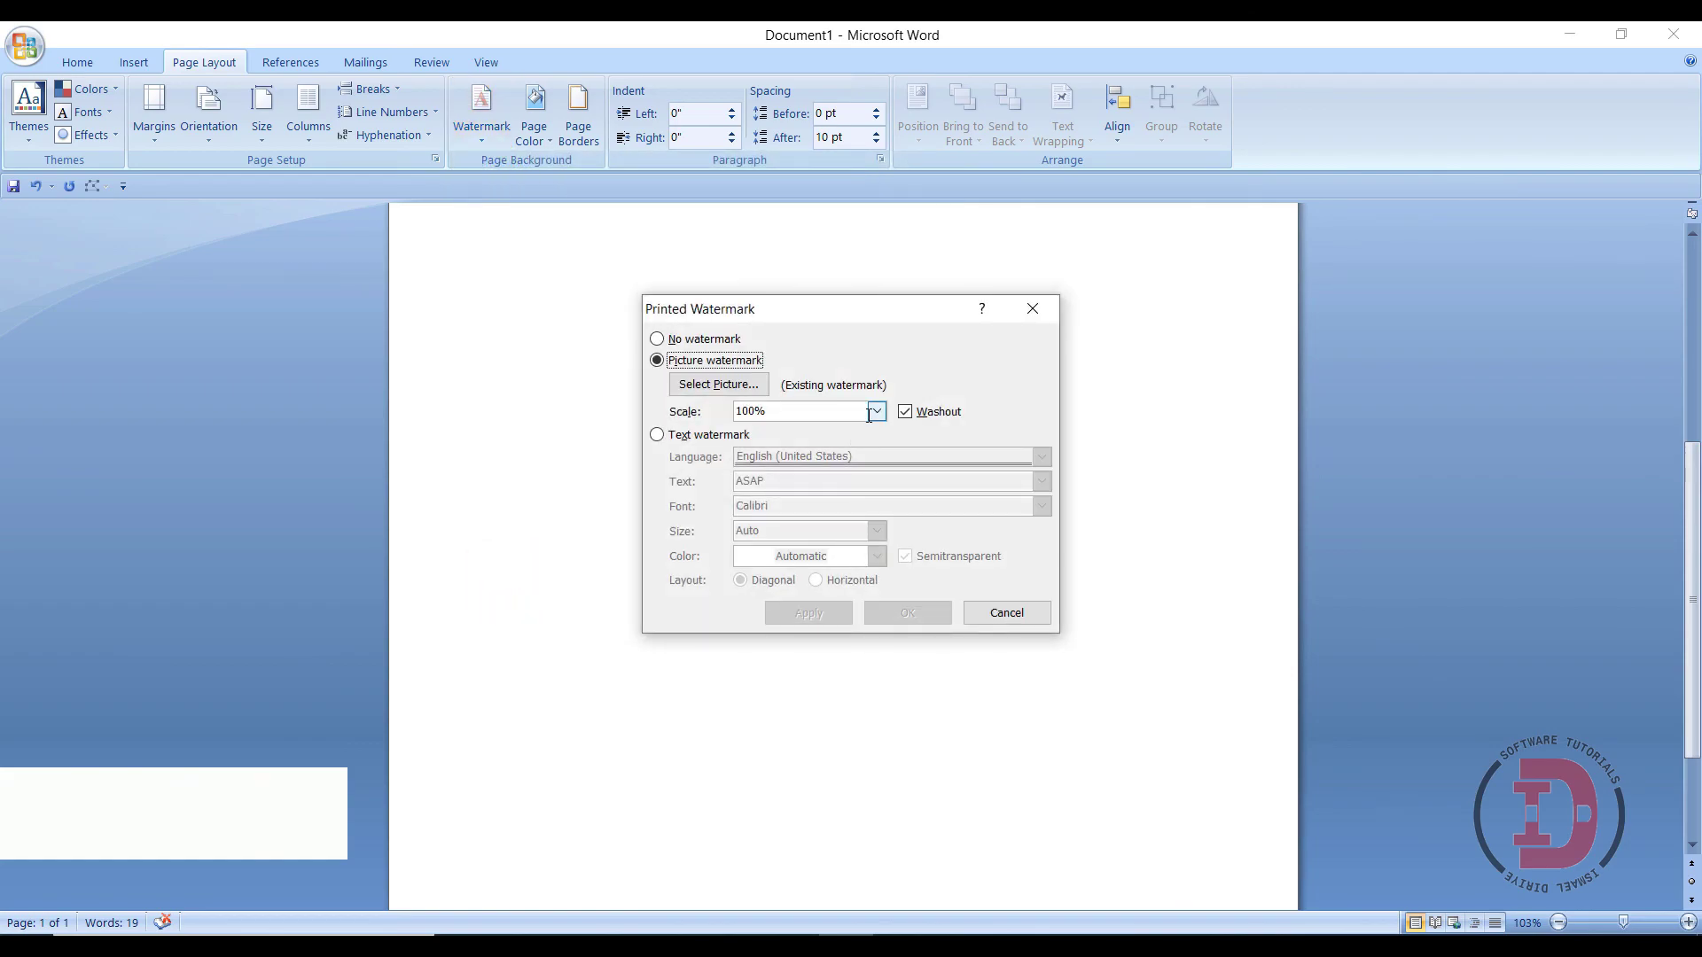
pyautogui.click(877, 412)
pyautogui.click(756, 479)
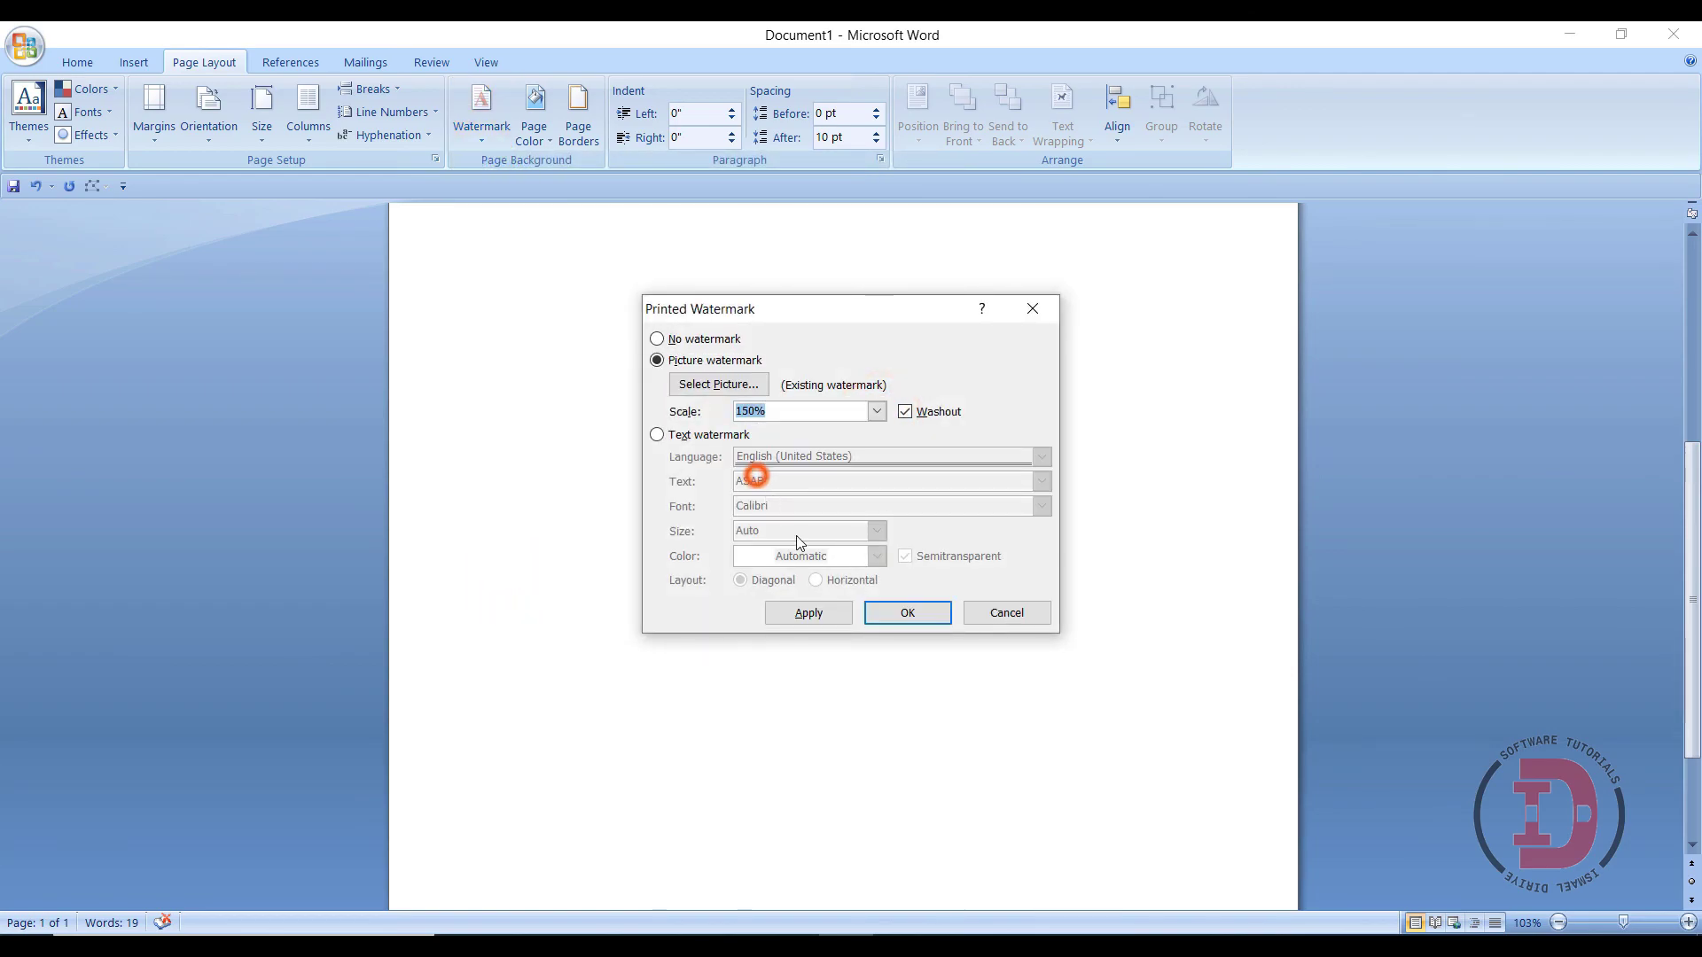
pyautogui.click(907, 620)
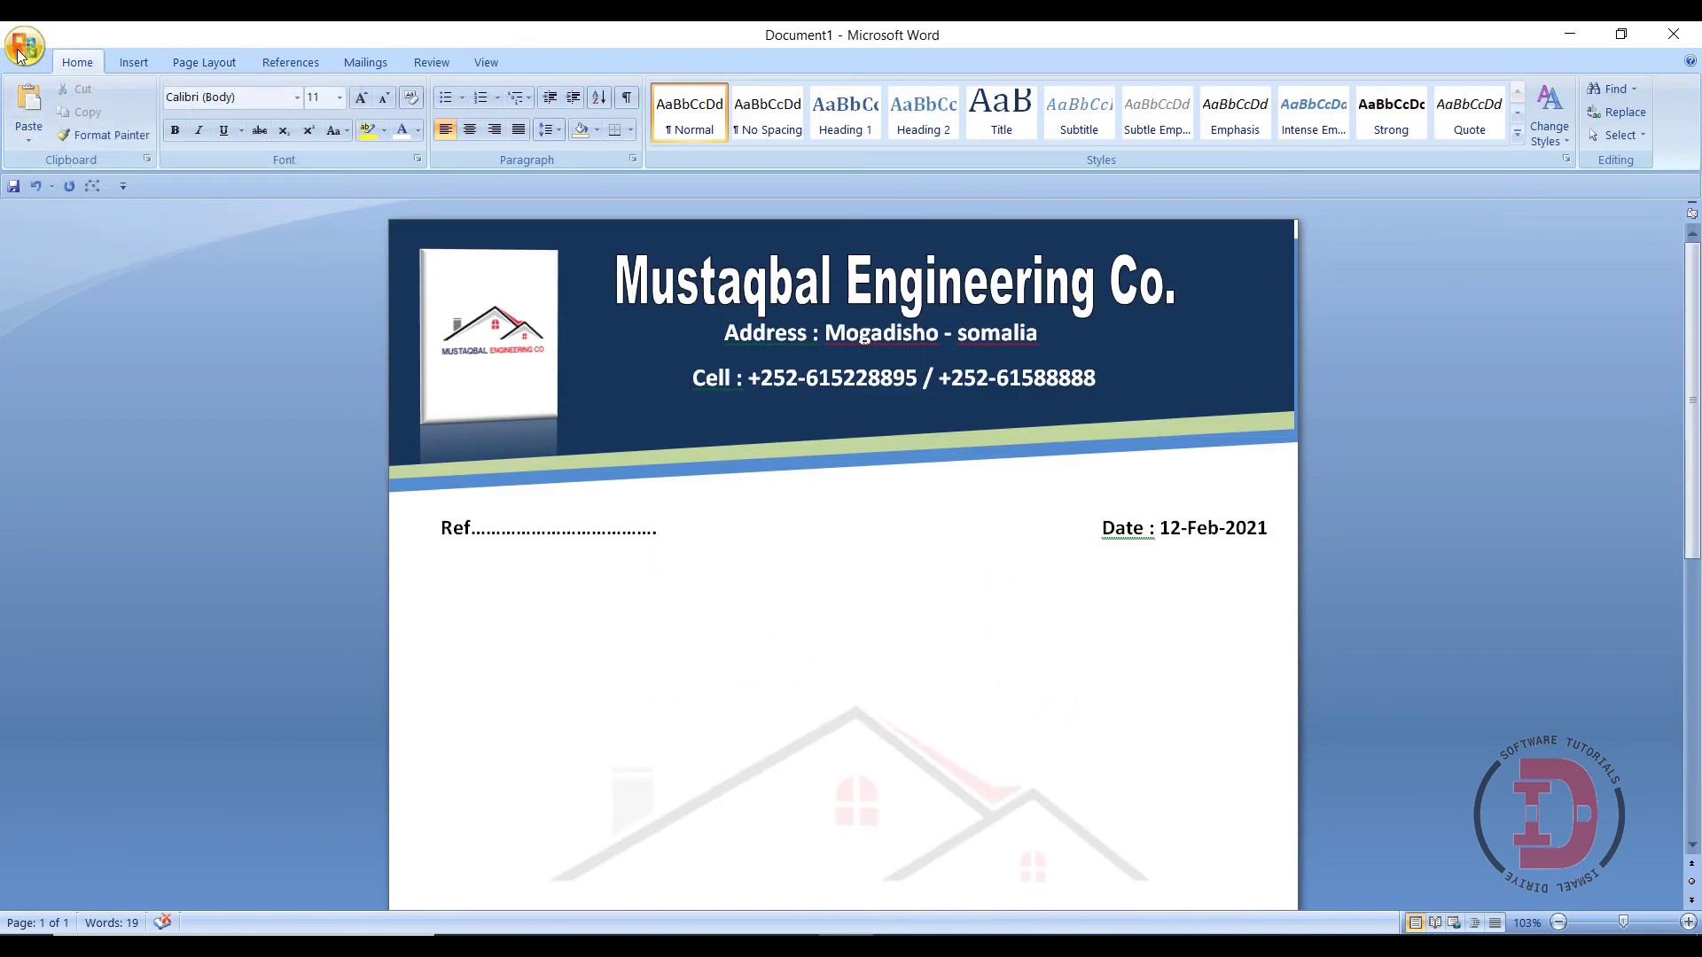
# - Save the document to the Desktop as latterhead.docx
pyautogui.click(24, 44)
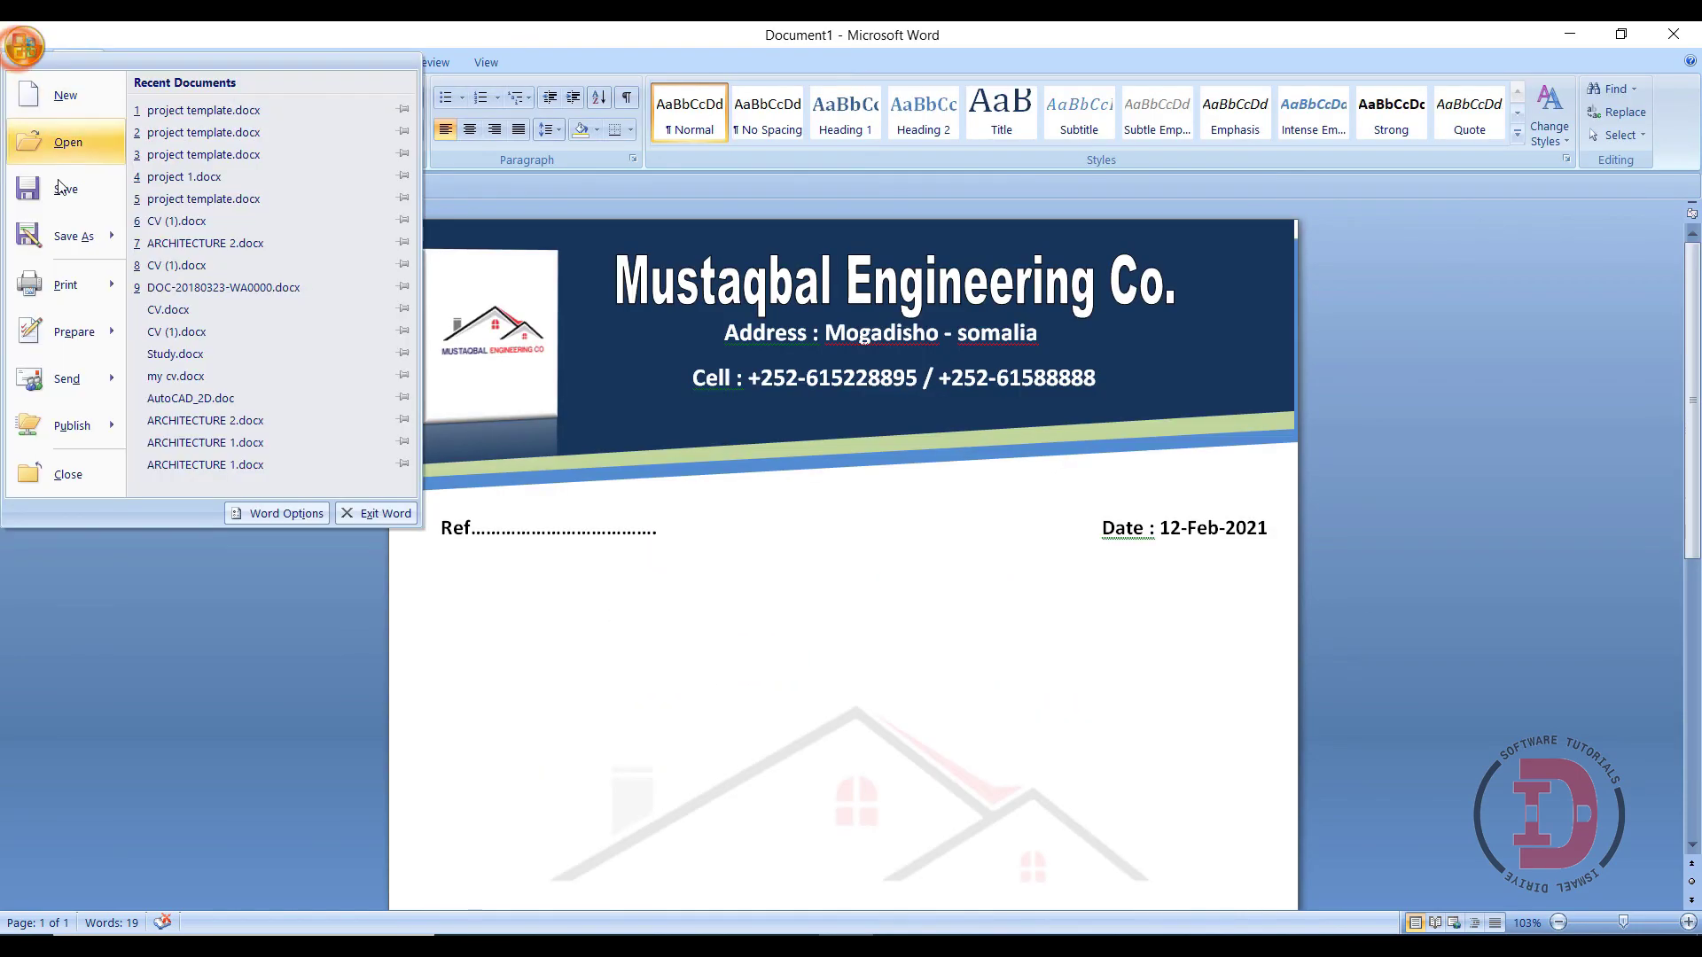
pyautogui.click(82, 202)
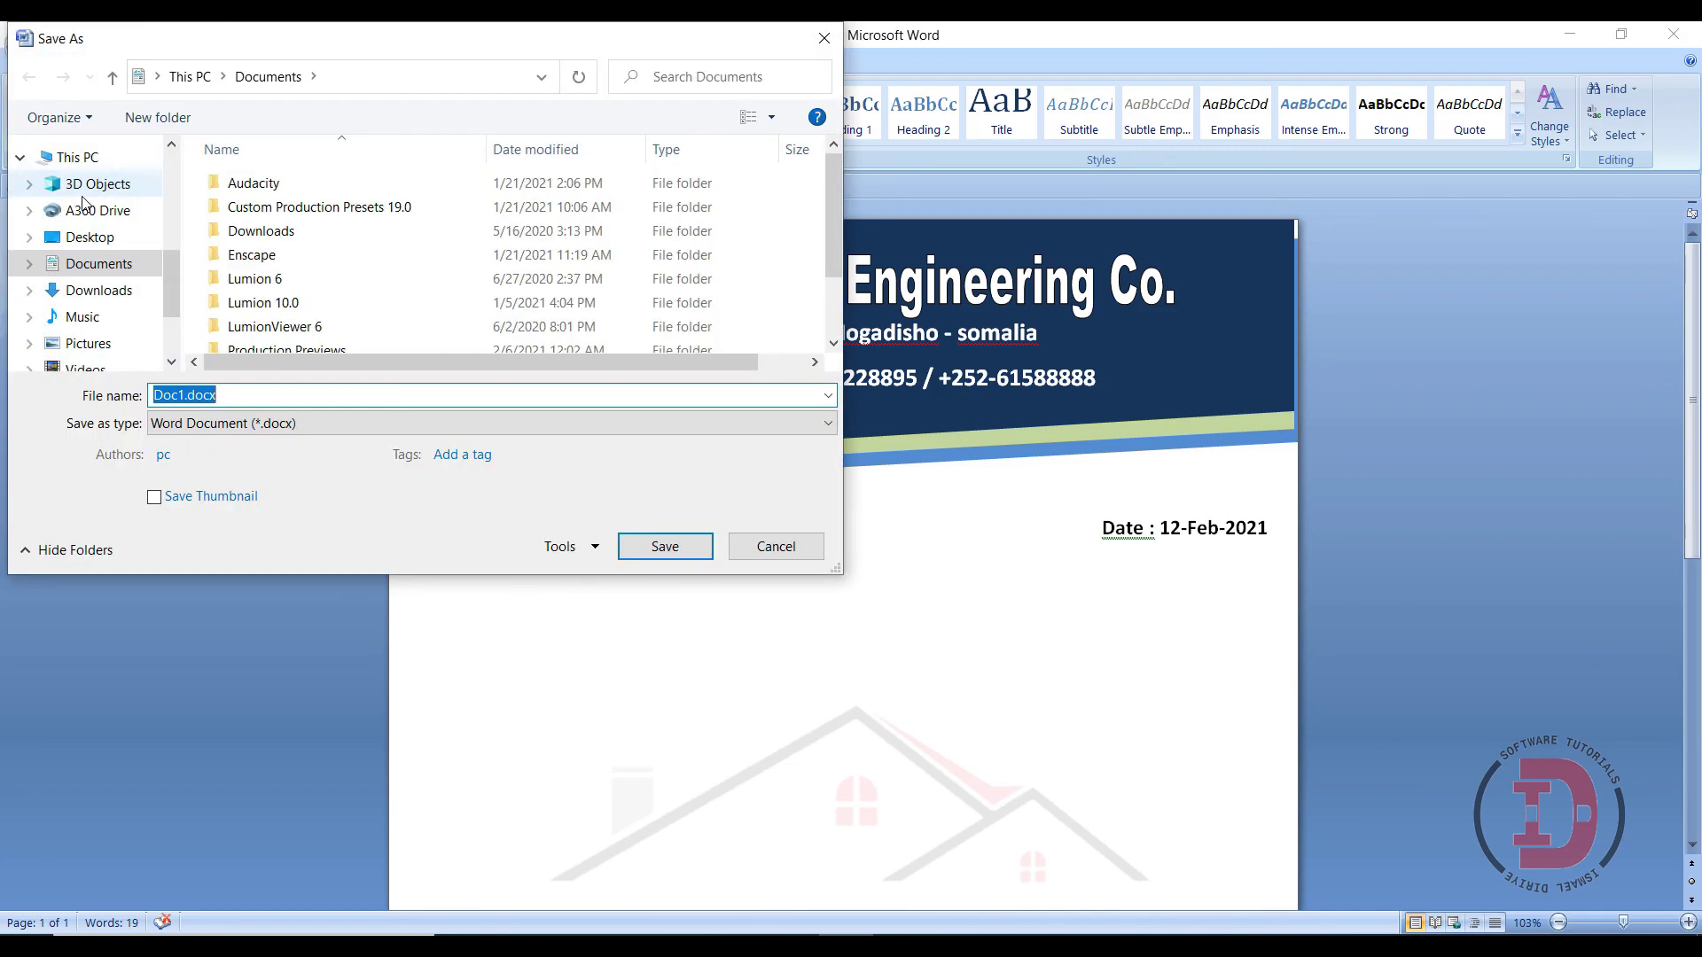
pyautogui.write('latterhead')
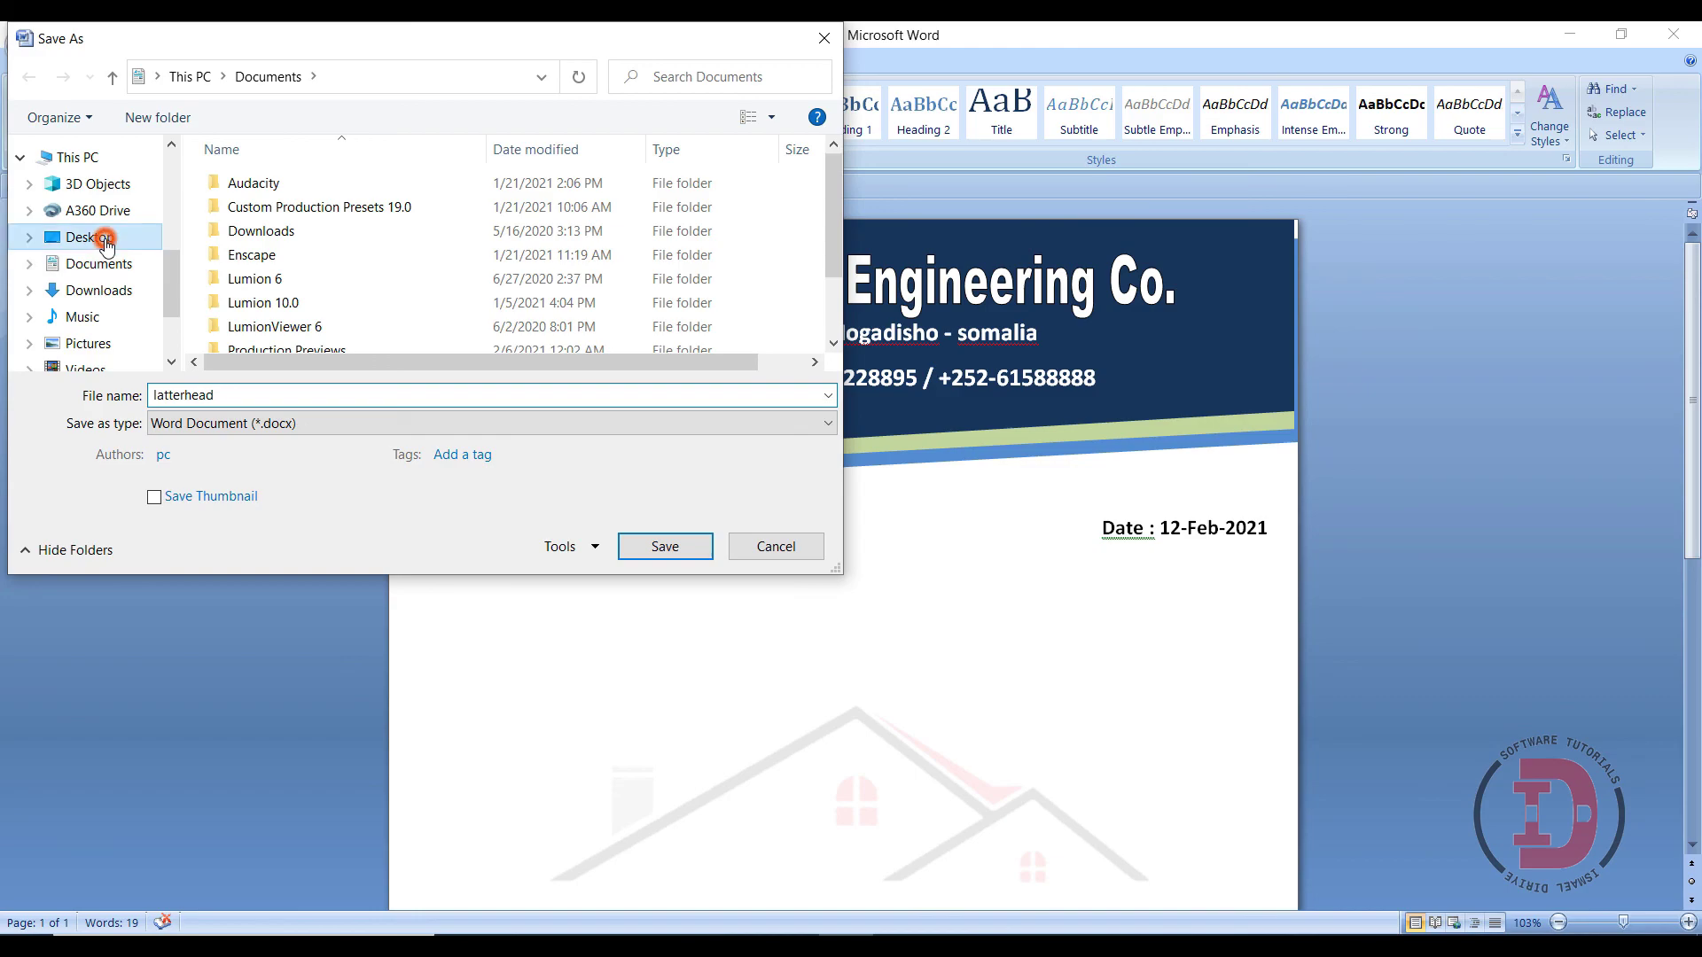
pyautogui.click(104, 240)
pyautogui.click(649, 549)
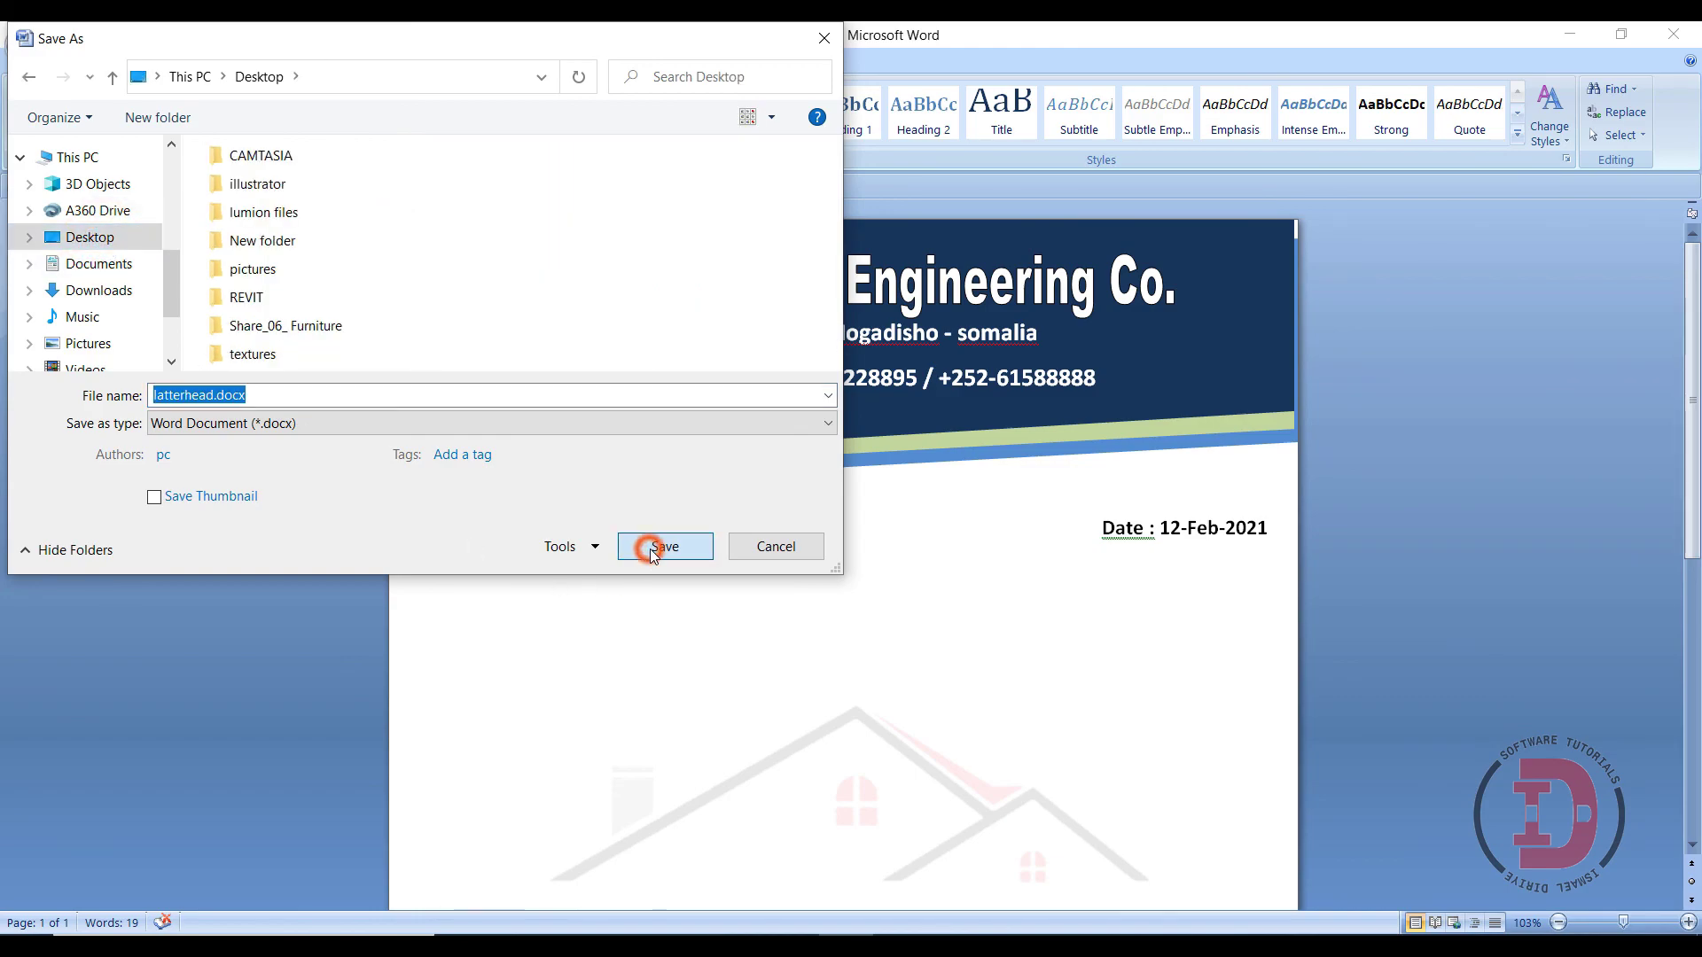